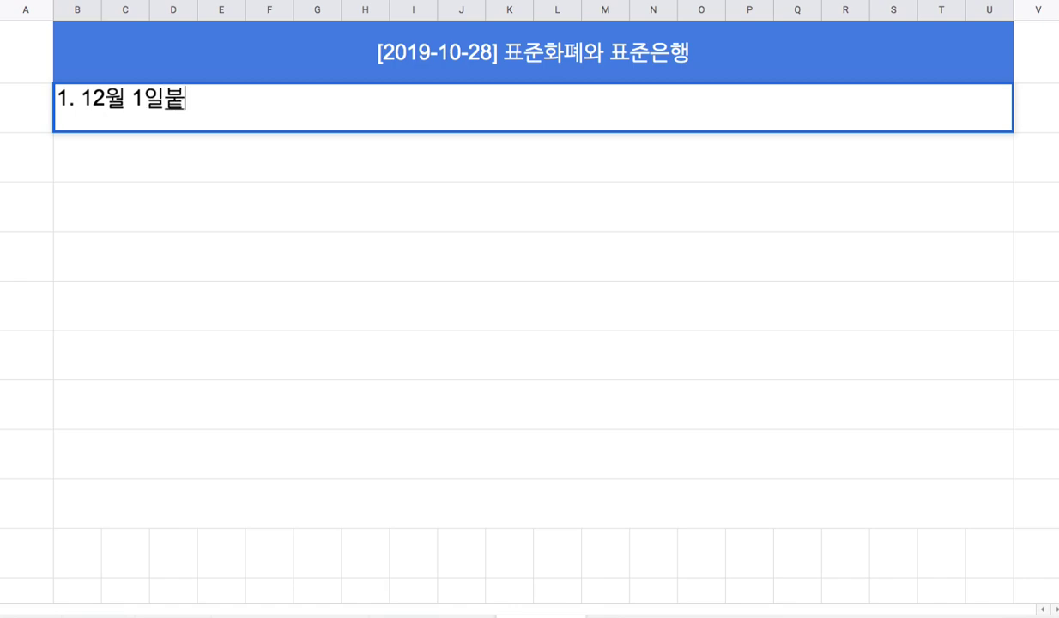
Continue item 1 after "12월 1일부터" with the text "코딩 프로젝트 시작" in the row below the title
type("코딩 프로젝")
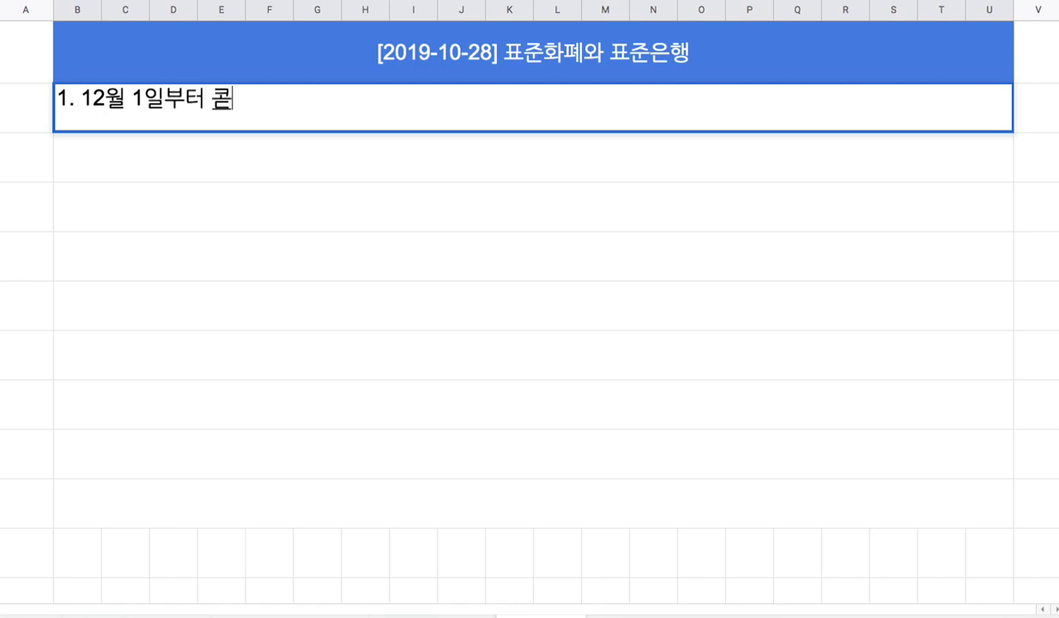
type("트 ㅈ")
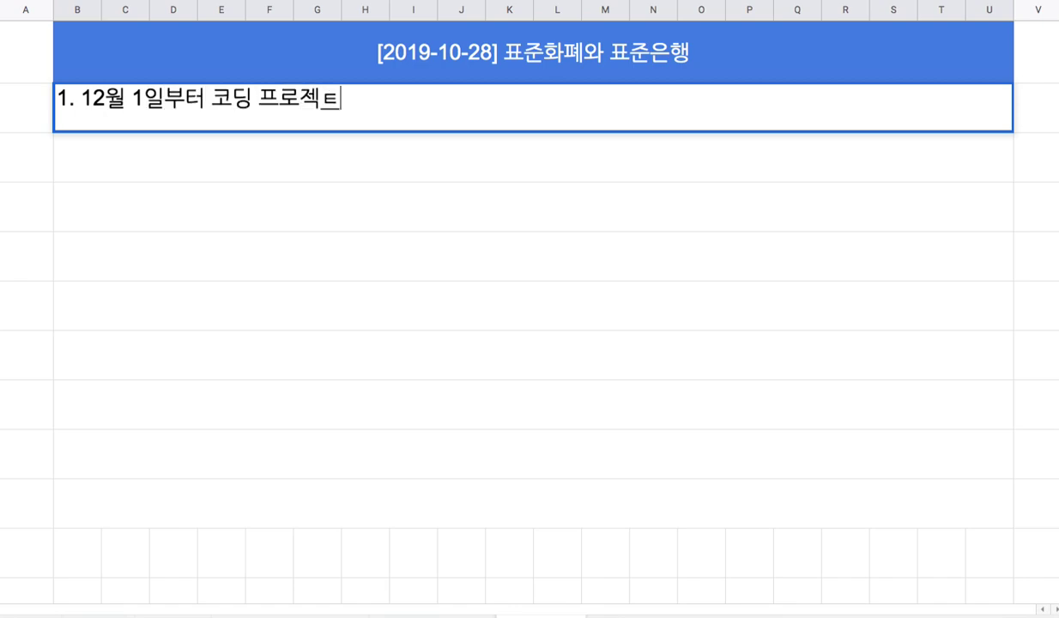
key("BackSpace")
type("시작")
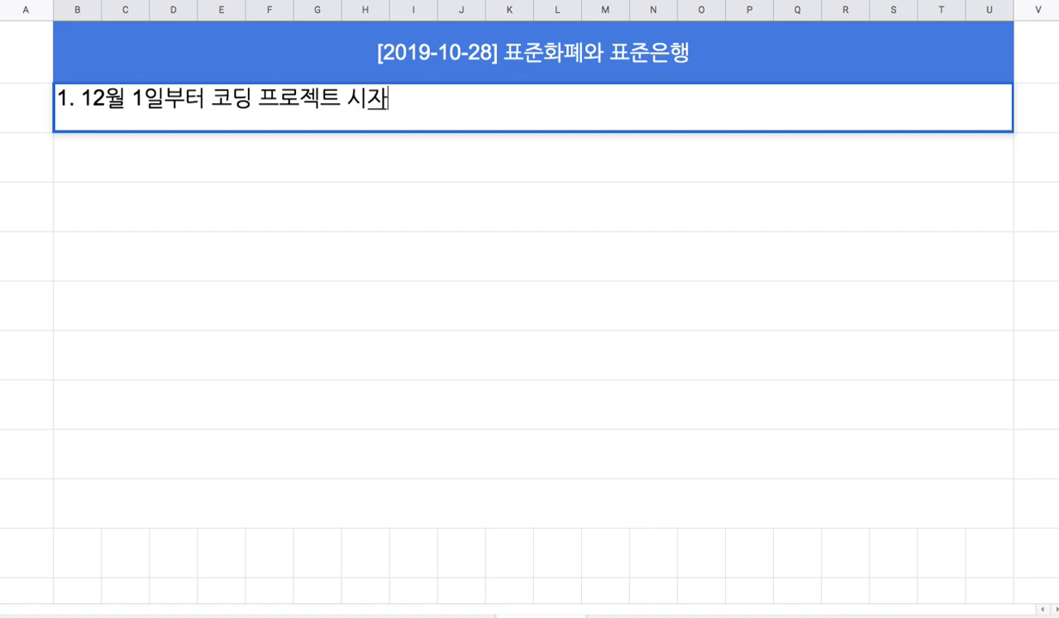
Extend item 1 with "==> 2020년 1월 말까지 초기 버전" after "시작"
type(" ==> 1월")
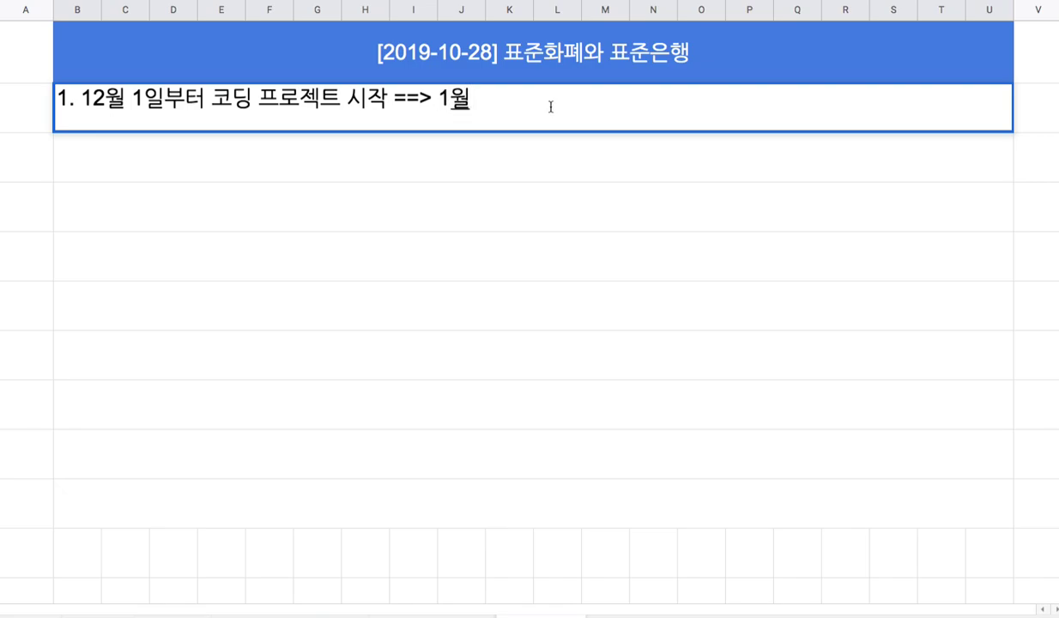
left_click(440, 99)
type("2020녀녀")
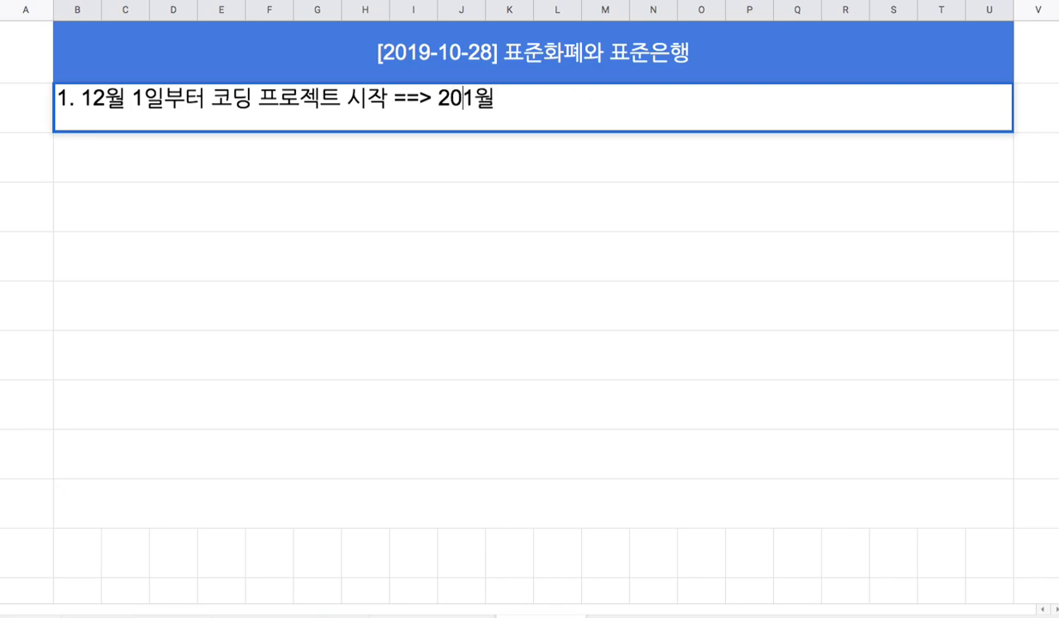
key("BackSpace")
key("BackSpace")
key("BackSpace")
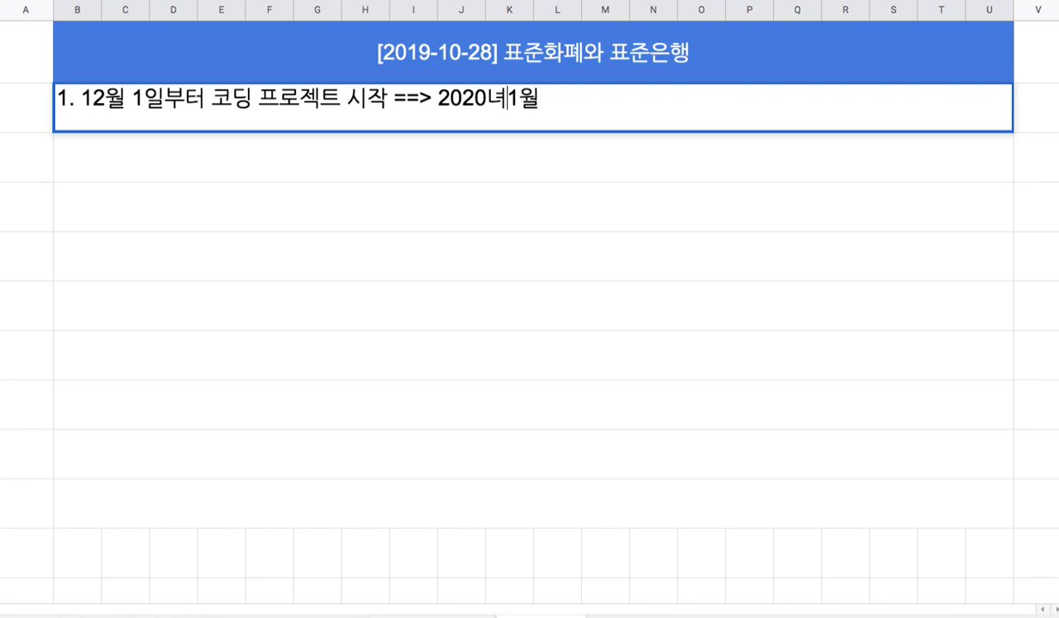
type("년")
left_click(561, 102)
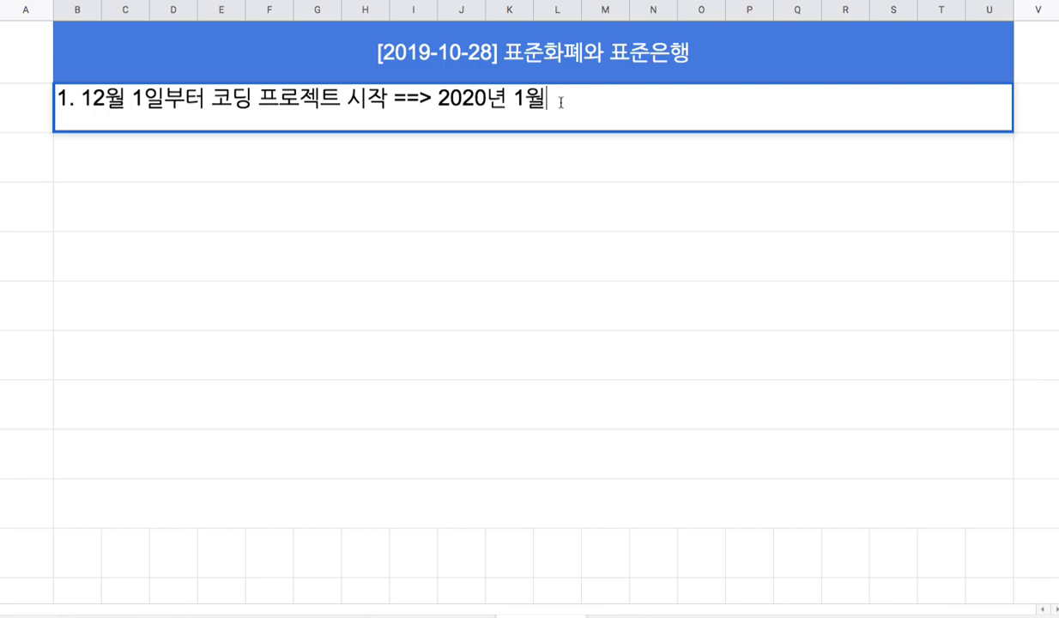
type("말까지 초기")
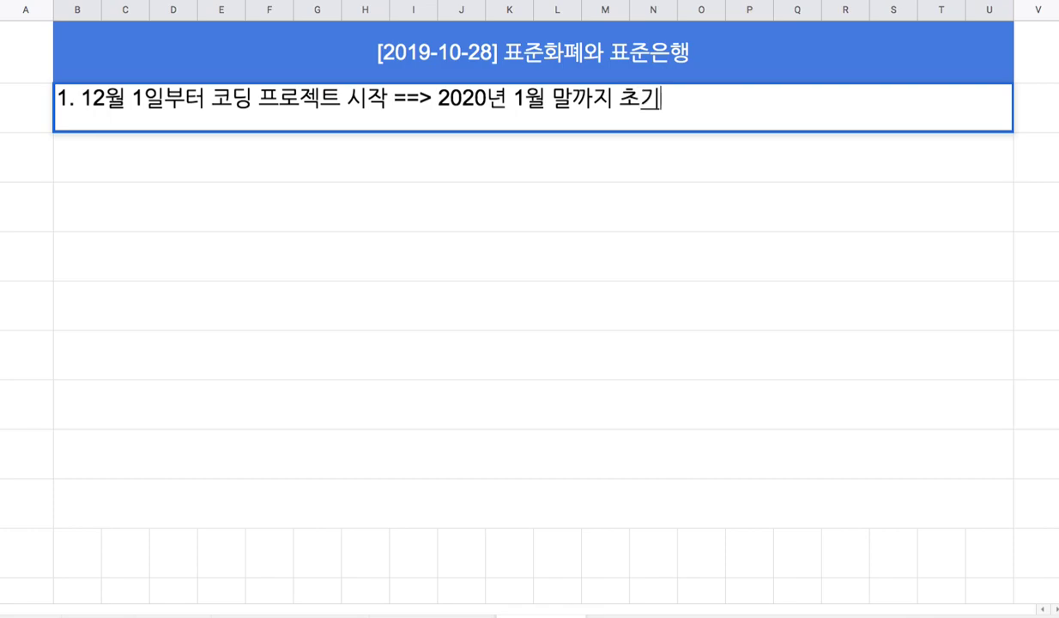
type(" 버전 ")
Append "==> 프리 알파 서비스 시작" to item 1 after "초기 버전"
type("==> ")
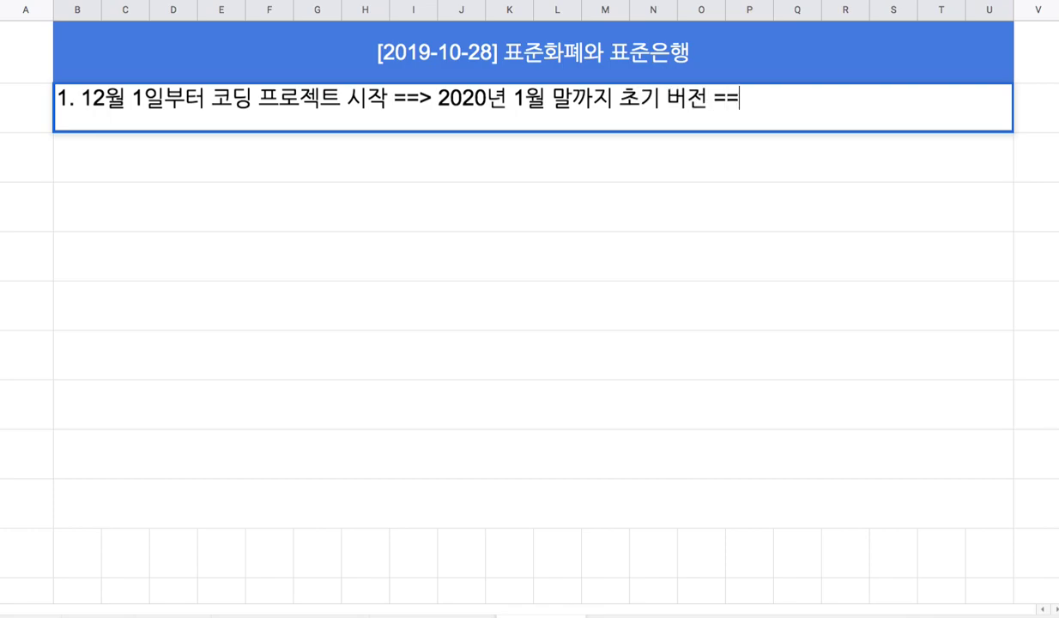
type("베타 서비스")
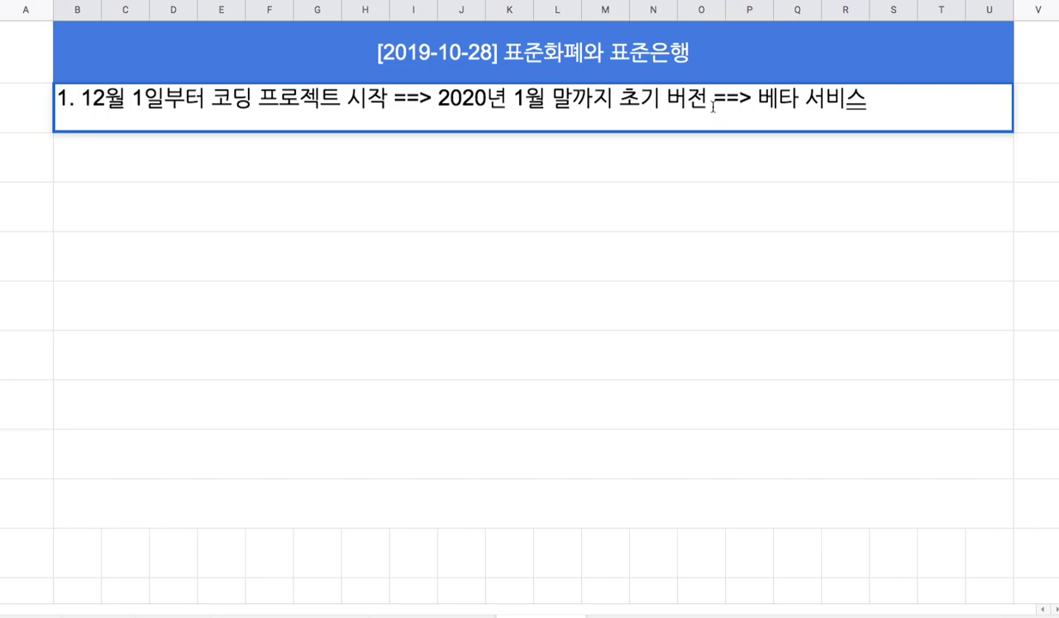
double_click(766, 100)
type("프리 알파")
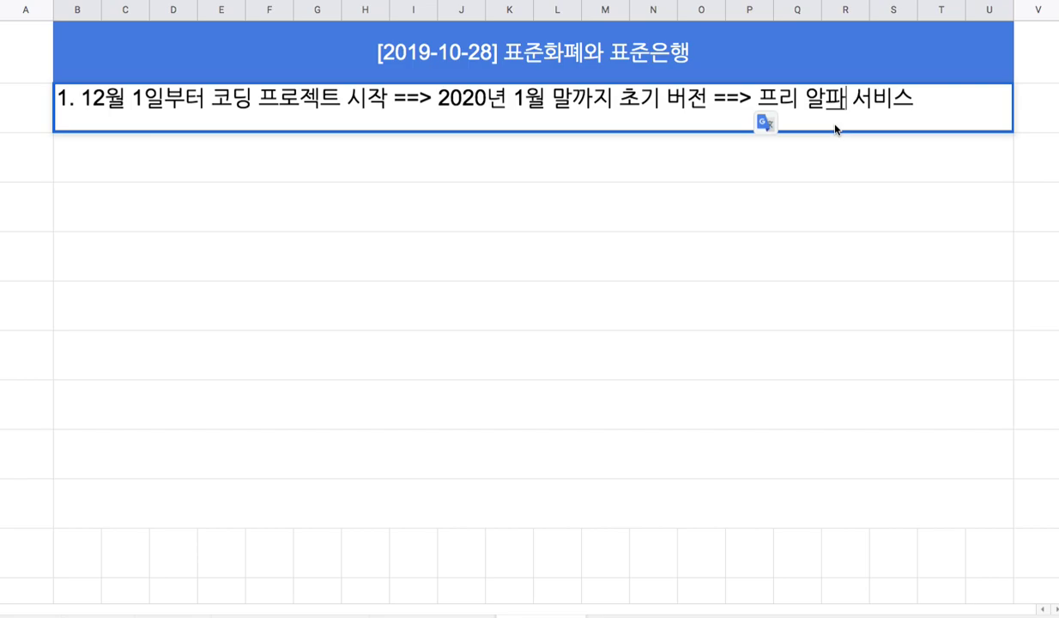
left_click(925, 92)
type("시작 ")
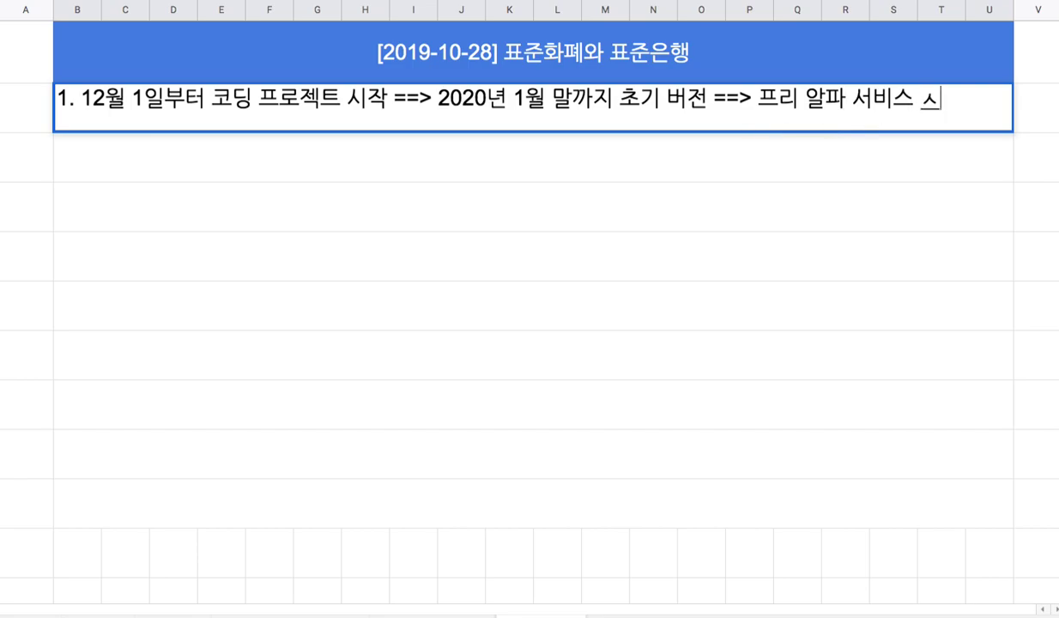
Finish item 1 with "==> 서비스 진행 중에 동적 업데이트 Hot reloading"
type("==> ")
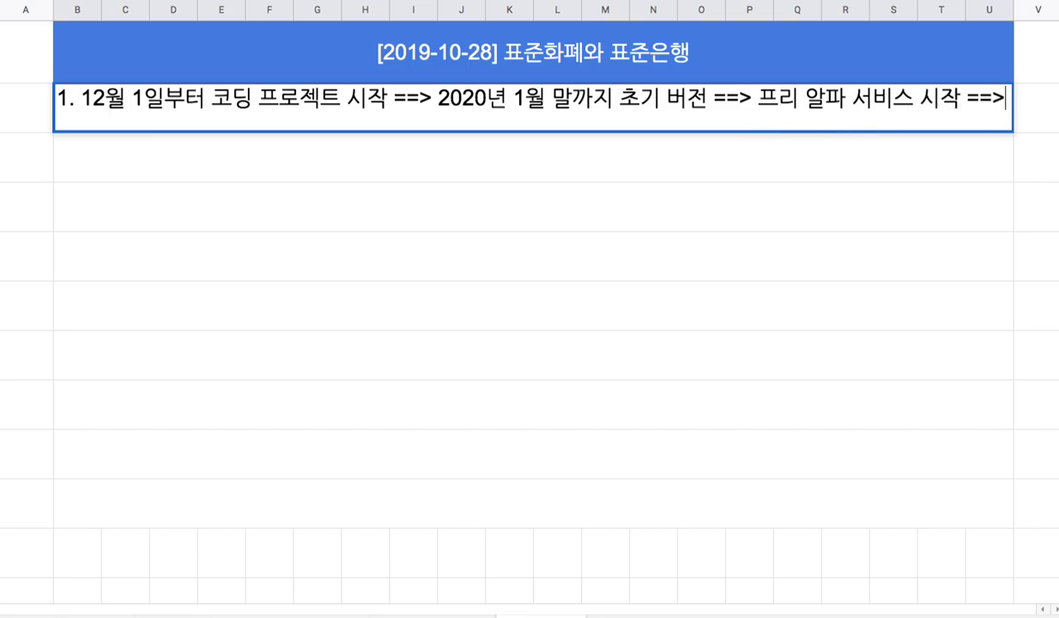
type("서비스 ")
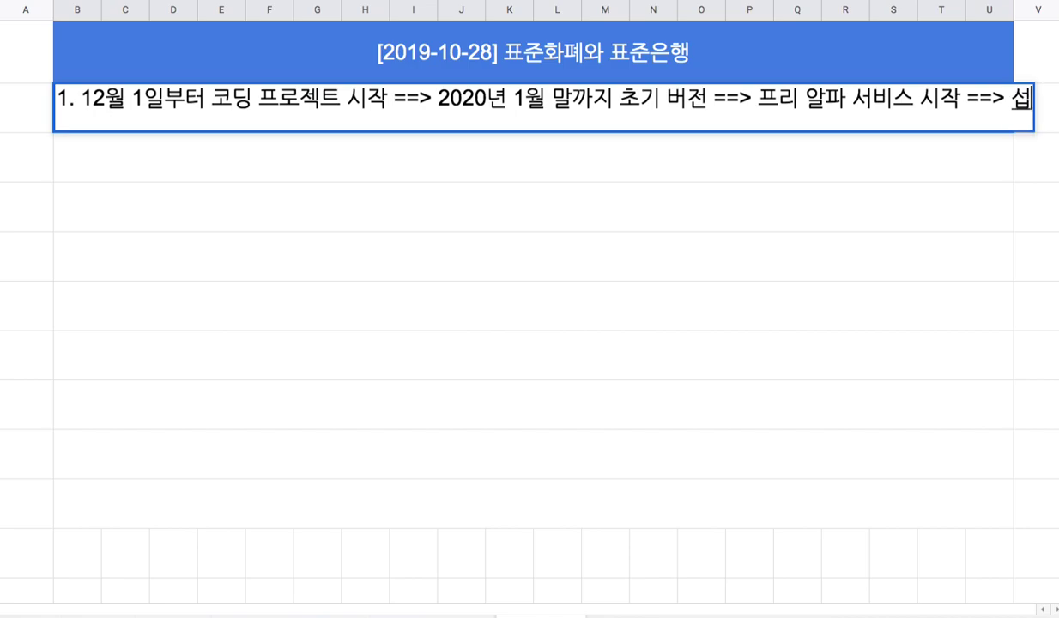
type("진행 중")
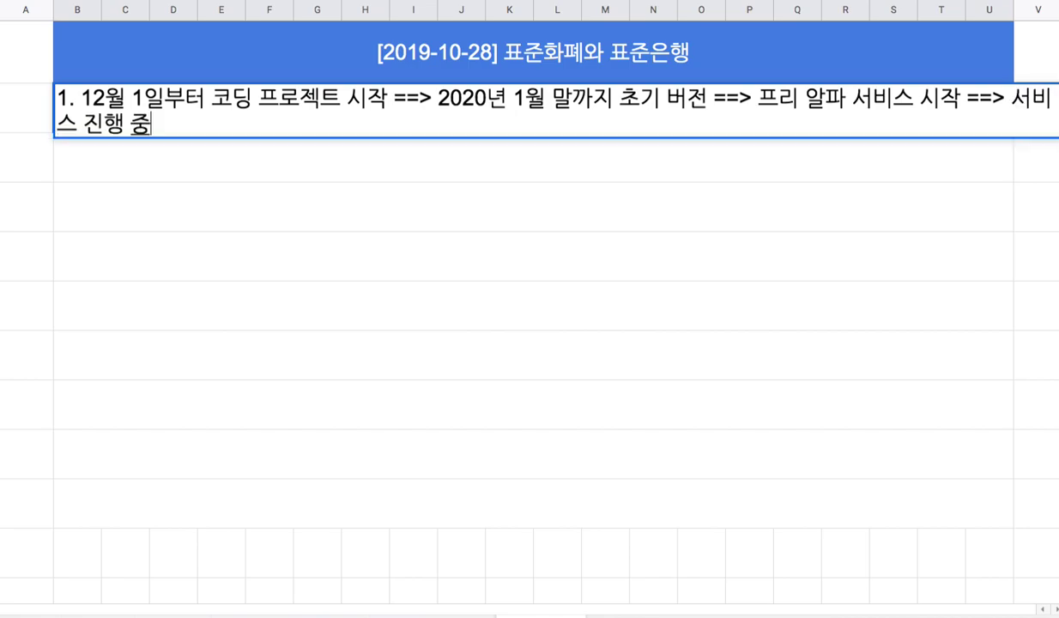
type("에 동적 업데잍")
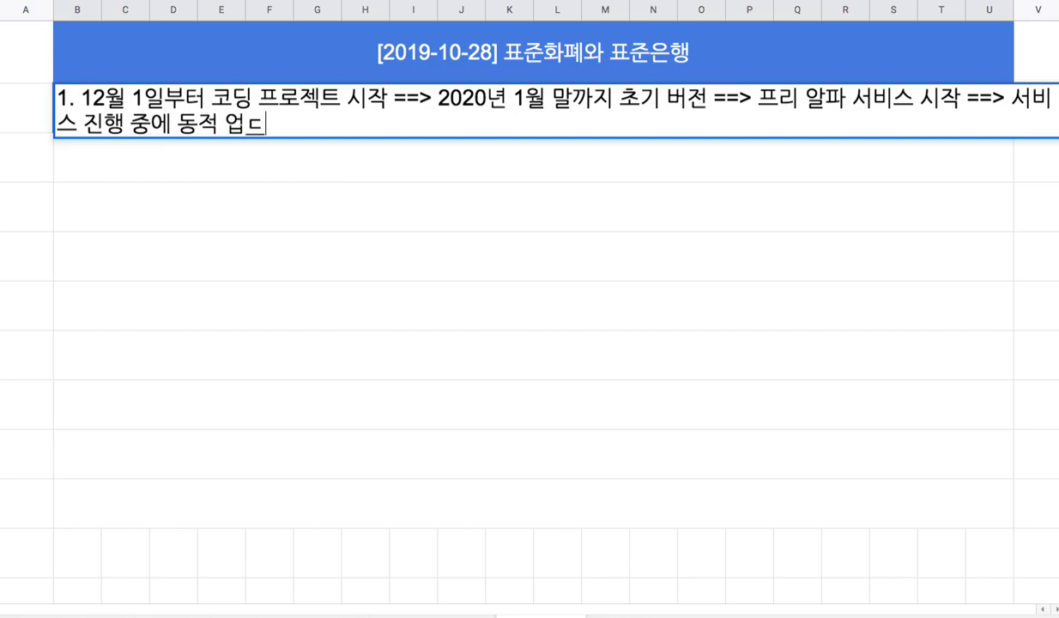
type("트 Hot re")
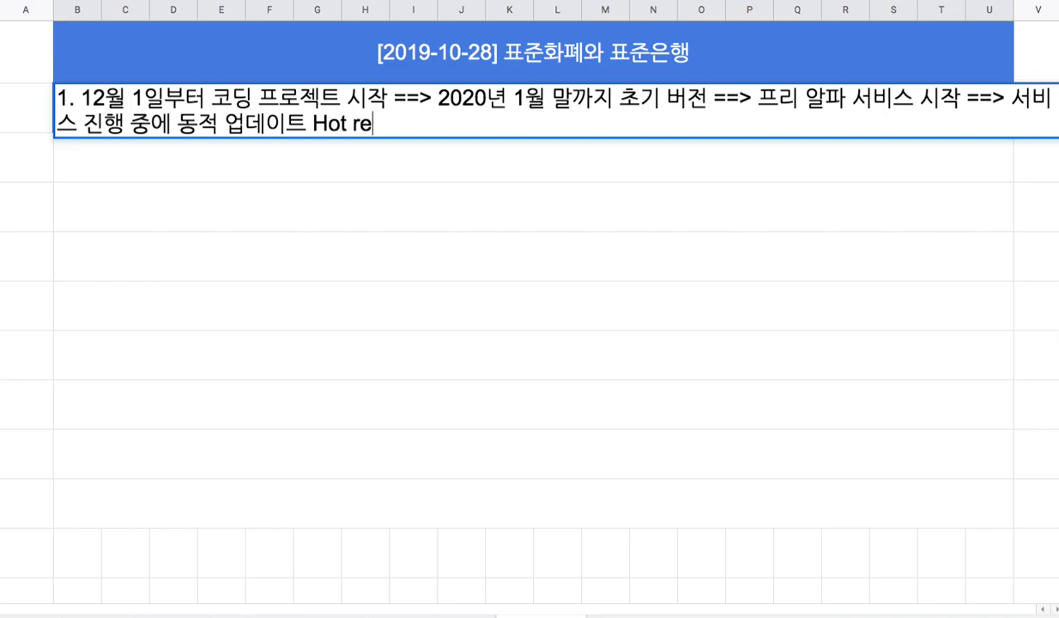
type("loading")
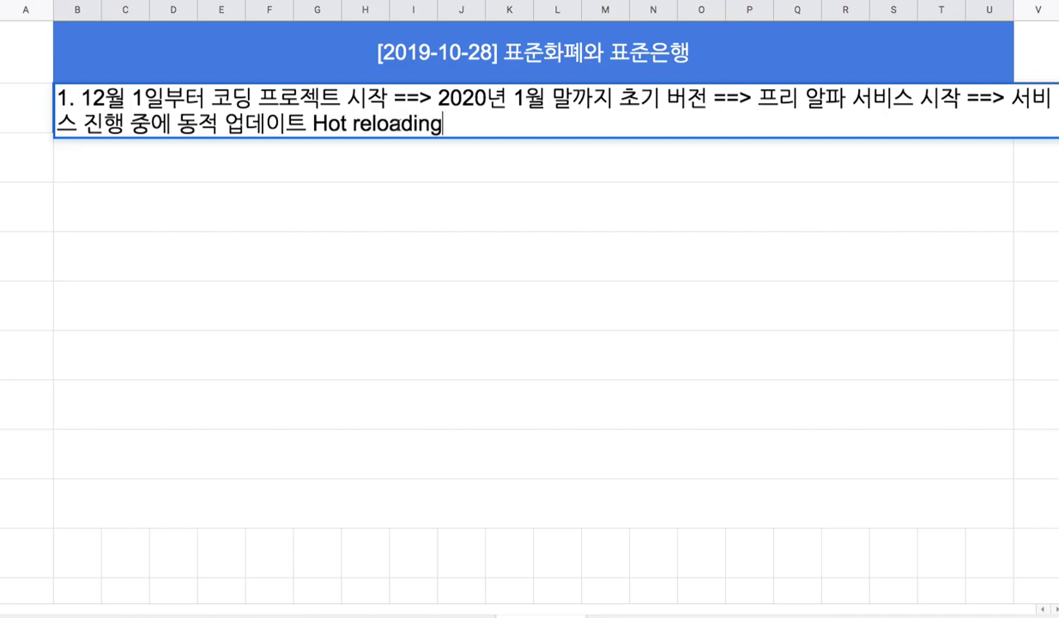
left_click_drag(301, 124, 442, 124)
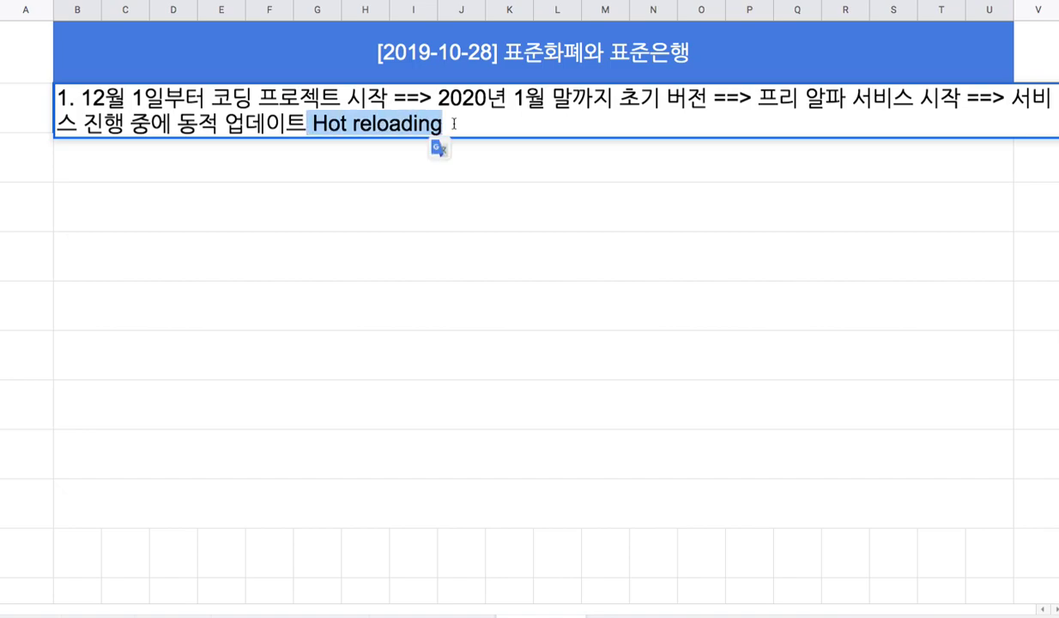
left_click(453, 123)
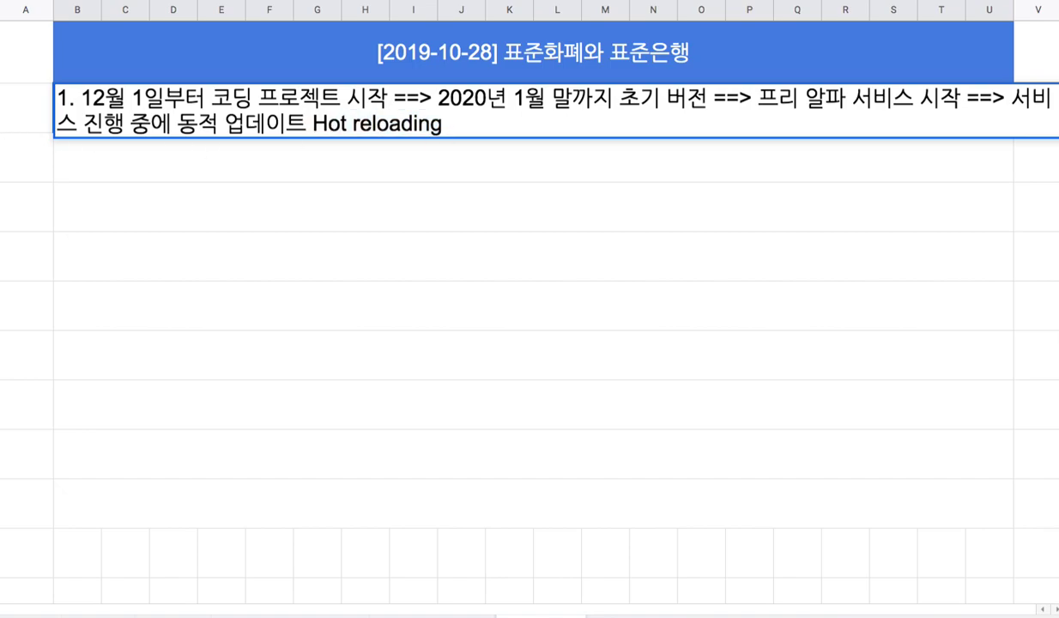
Enter "2. 녹화 중인 과목들을 11월 말까지 강제로 Shut-down" in the merged row below item 1
left_click(116, 187)
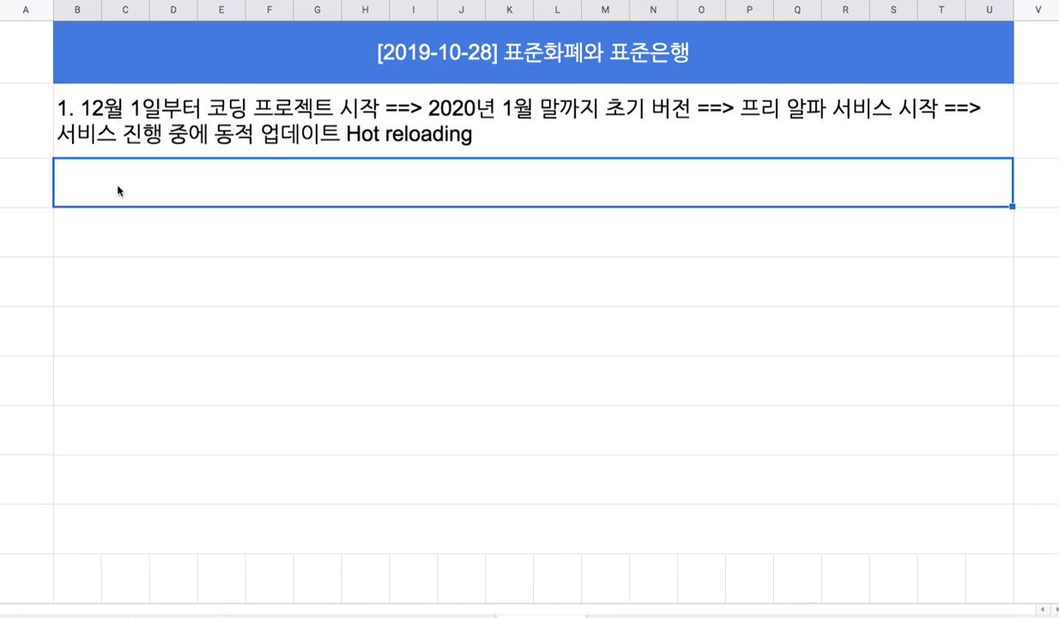
type("2. shrgh")
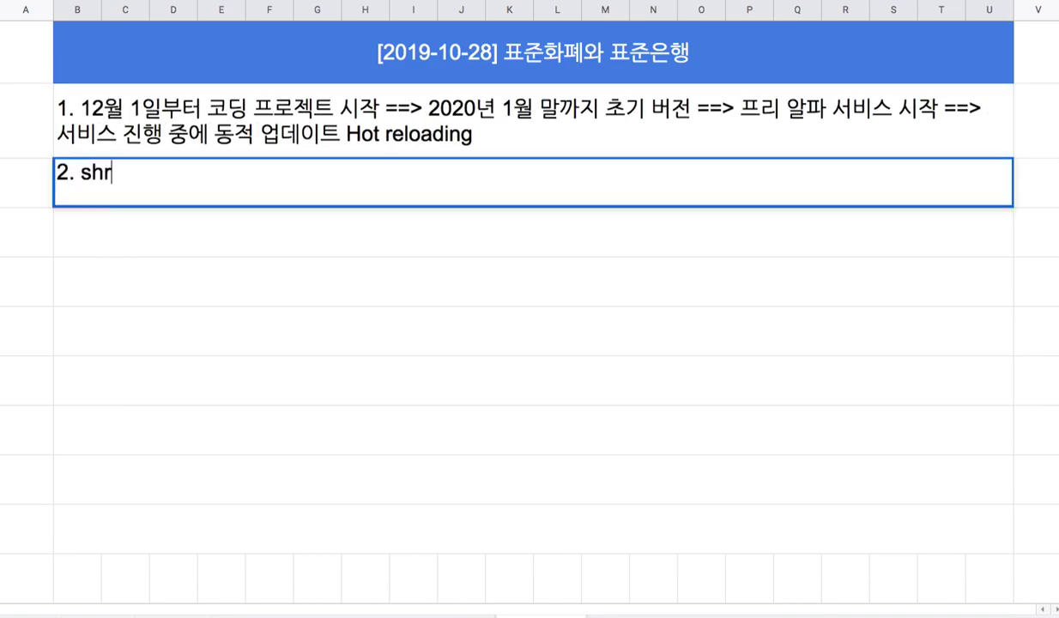
key("BackSpace")
key("BackSpace")
key("BackSpace")
key("BackSpace")
key("BackSpace")
type("녹")
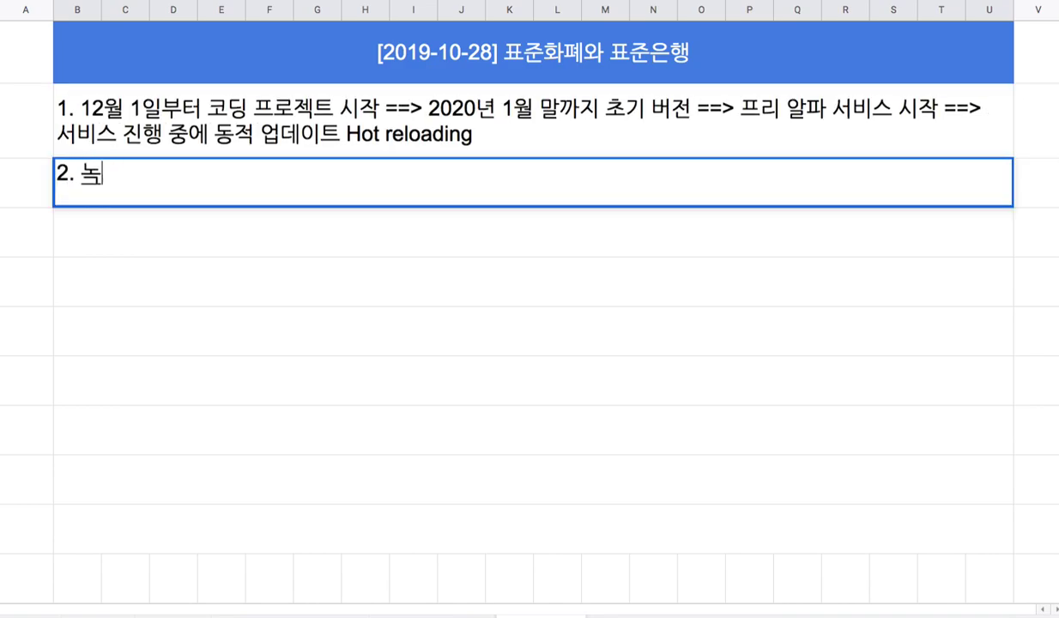
type("화 중인 과")
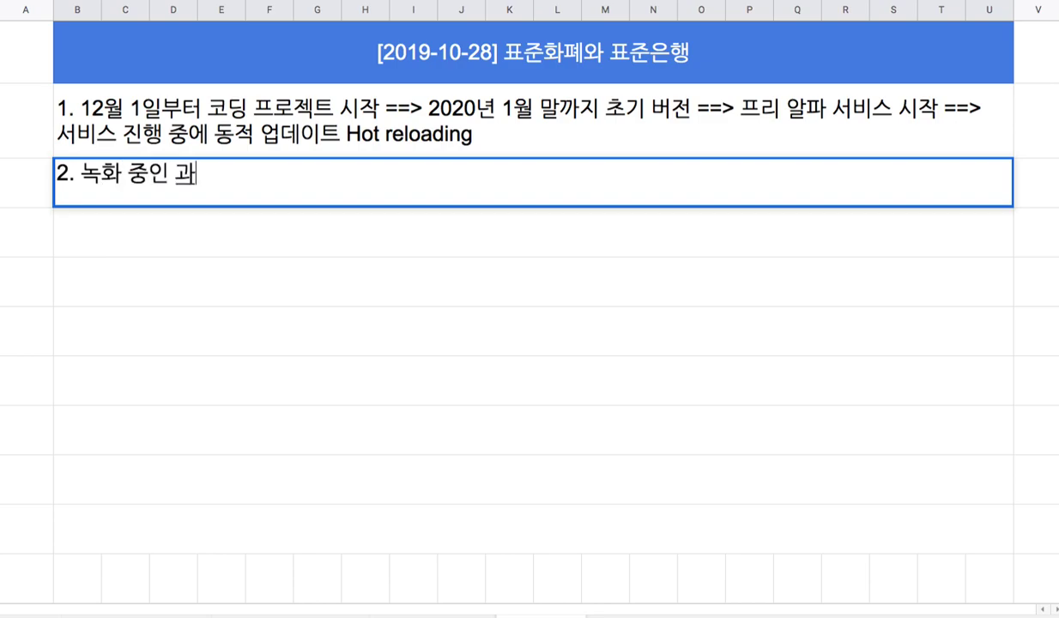
type("목드ㄹ을 11월")
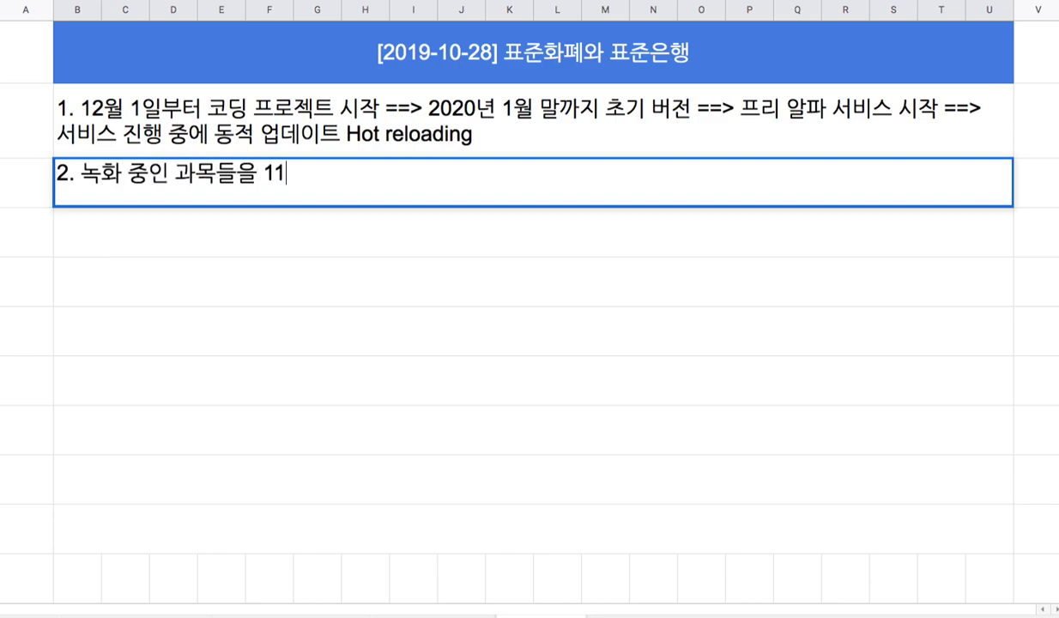
type(" 말까지 ")
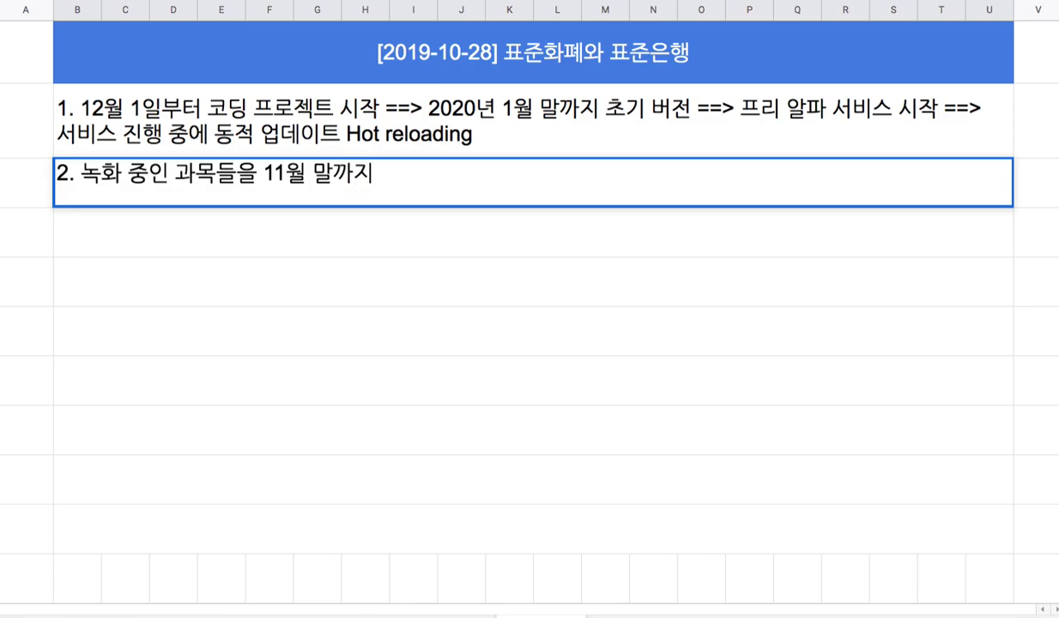
type("강제로 S")
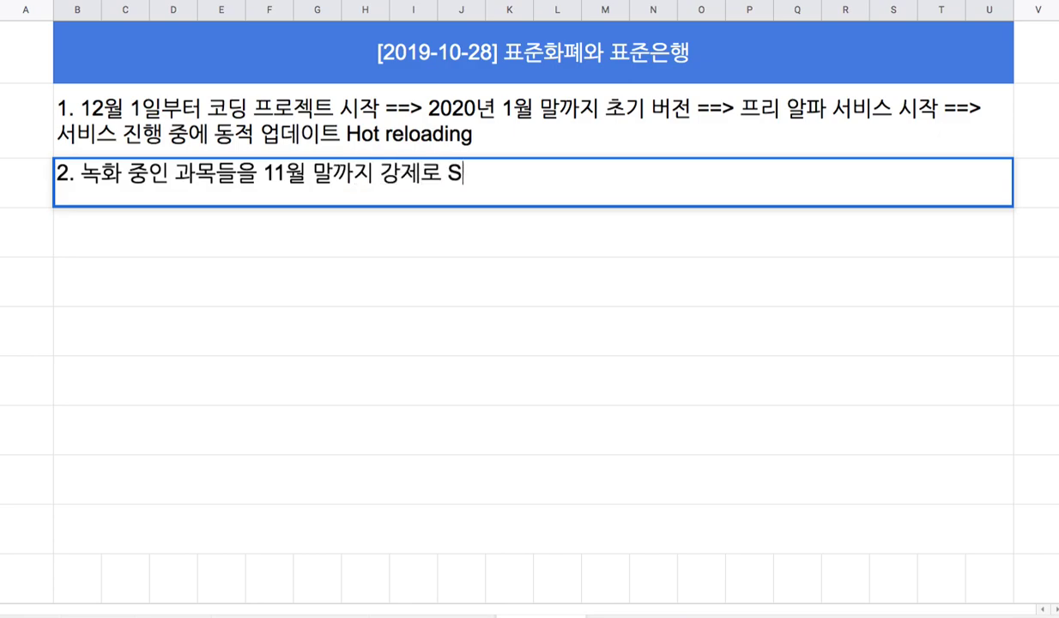
type("hut-down")
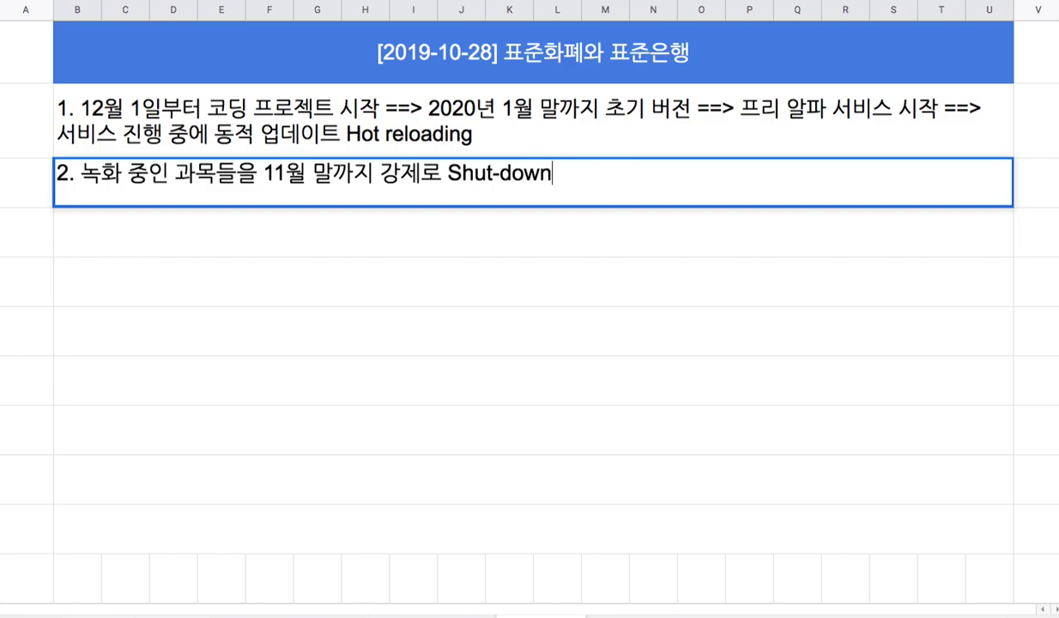
Append "==> Coding Mode로 전환" to item 2 and commit the entry
type(" ==> Coding Mode로 전환")
left_click(83, 173)
left_click_drag(82, 173, 236, 176)
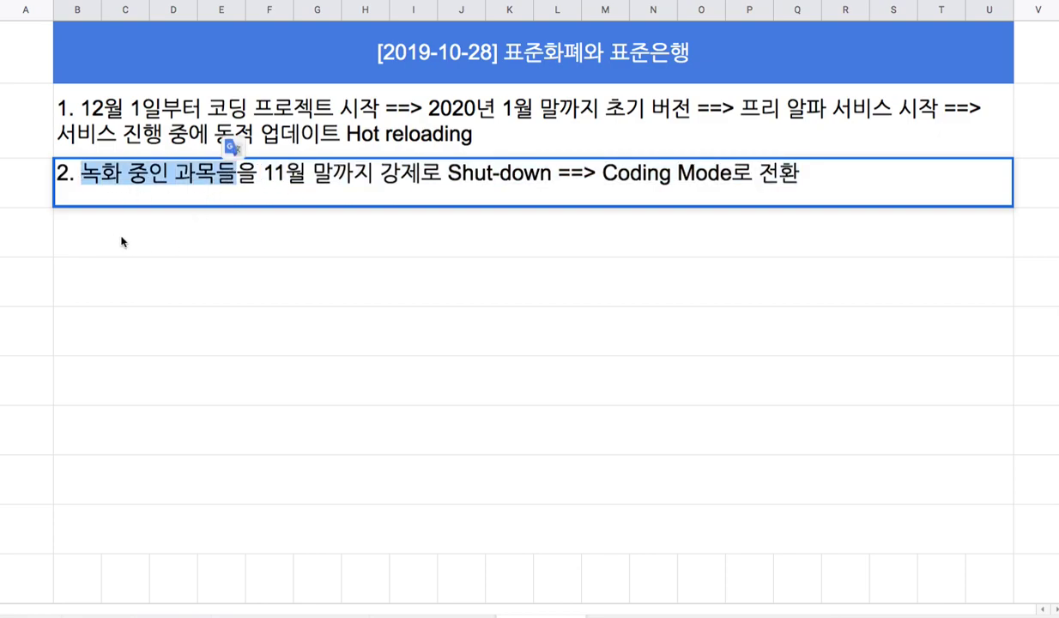
key("Return")
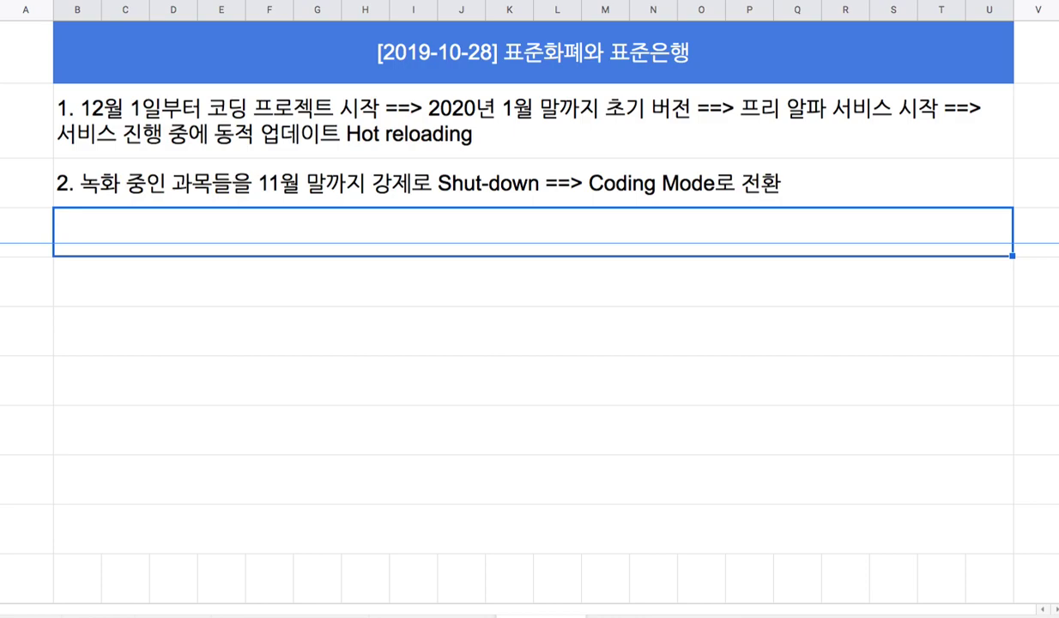
Increase the heights of the two rows containing items 1 and 2
left_click_drag(26, 243, 26, 244)
left_click_drag(25, 159, 26, 183)
left_click(206, 167)
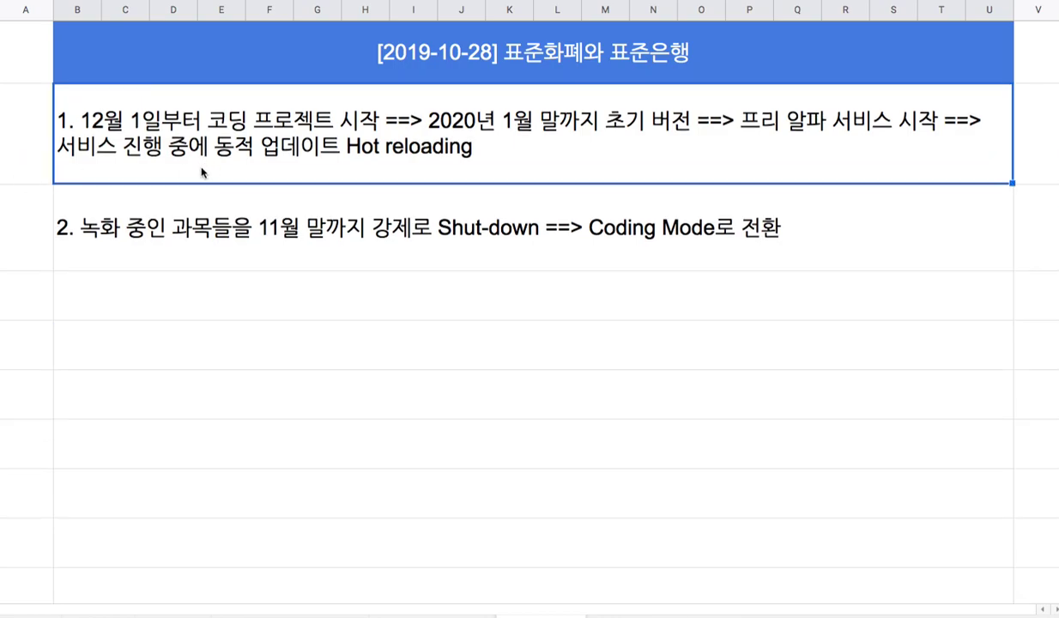
Enter "3. ML, Rust, 수학 .... ==> 중단" in the merged row below item 2
left_click(209, 291)
type("3")
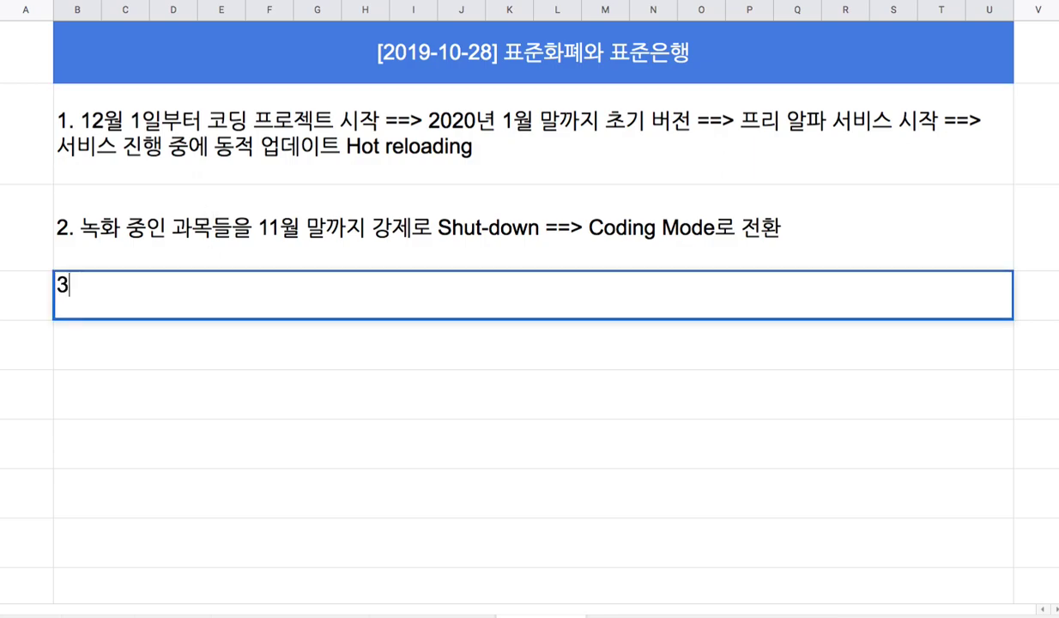
type(". ML, Rus")
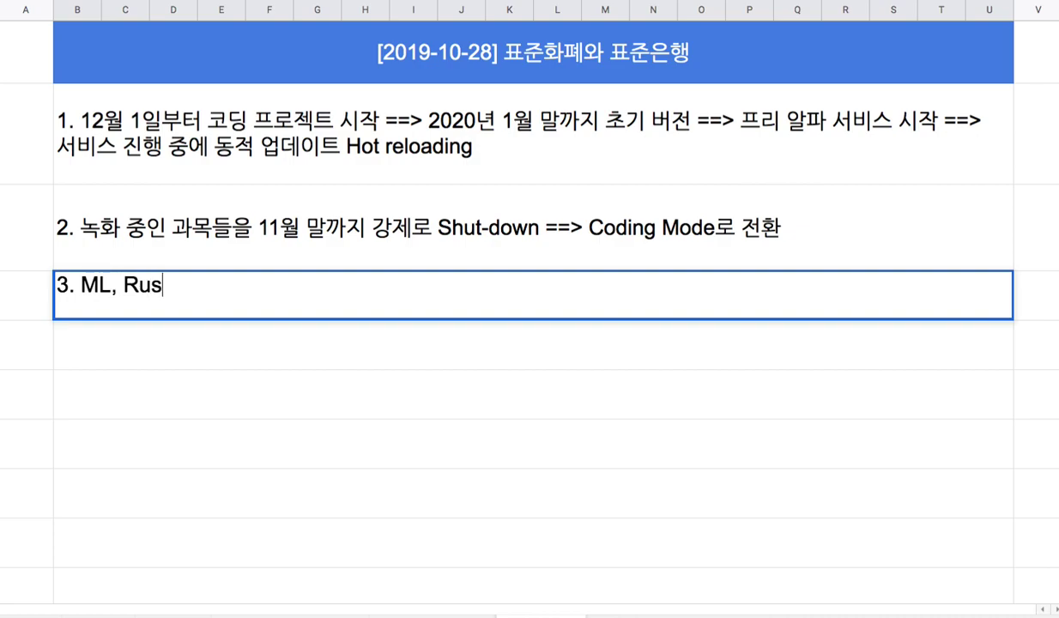
type("t, ")
type("tn")
key("BackSpace")
key("BackSpace")
type("ㅅㅜ학")
type(" ....")
type(" ==")
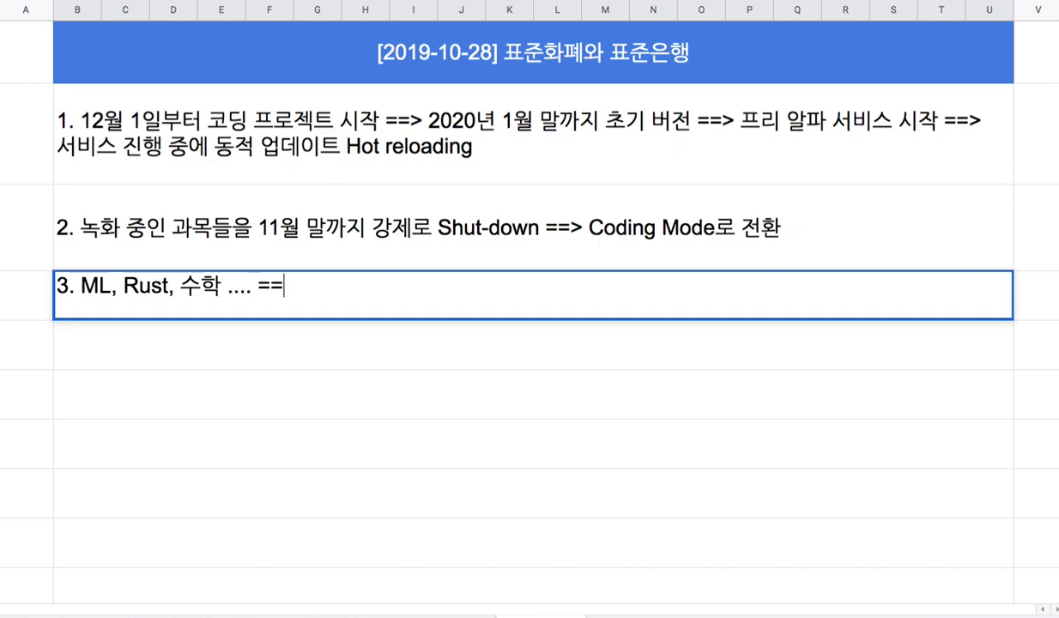
type("> 중단")
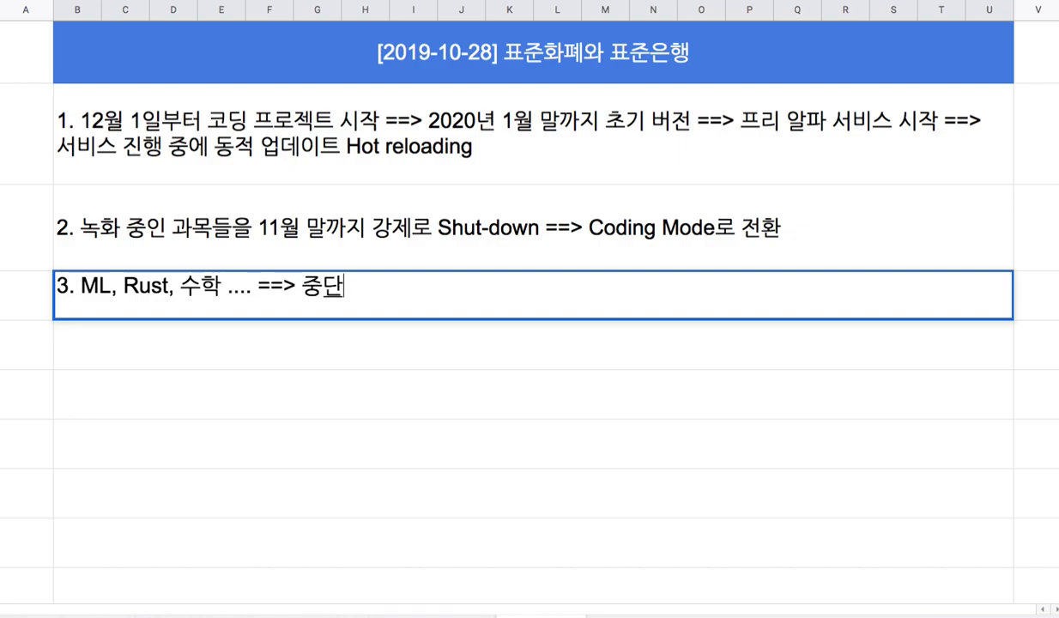
Insert "지금" before "중단" in item 3 and commit the entry
key("Left")
key("Left")
type("지금")
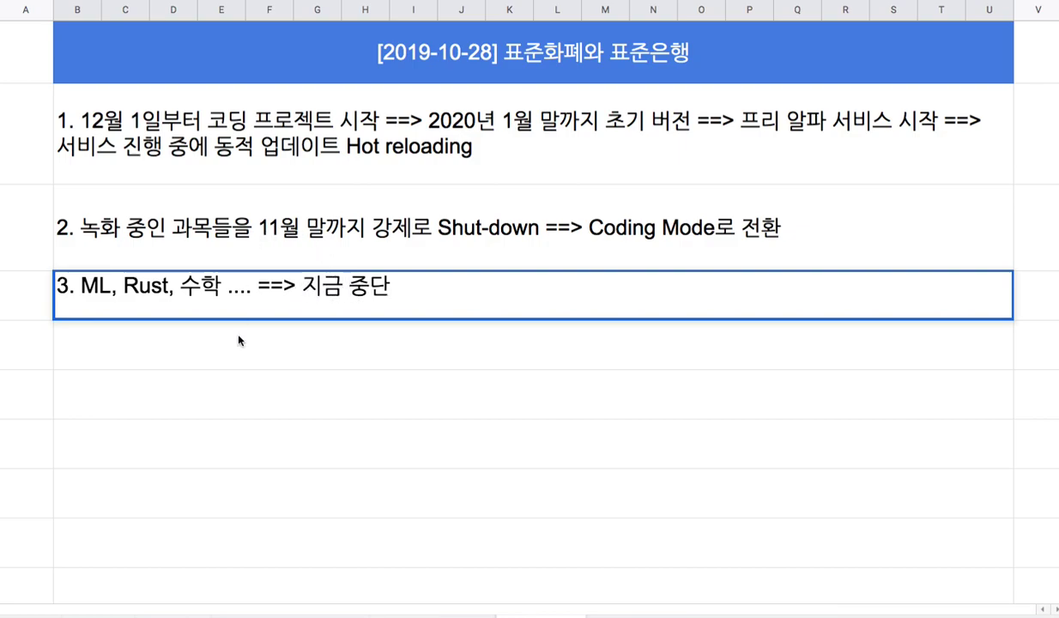
key("Return")
left_click(269, 230)
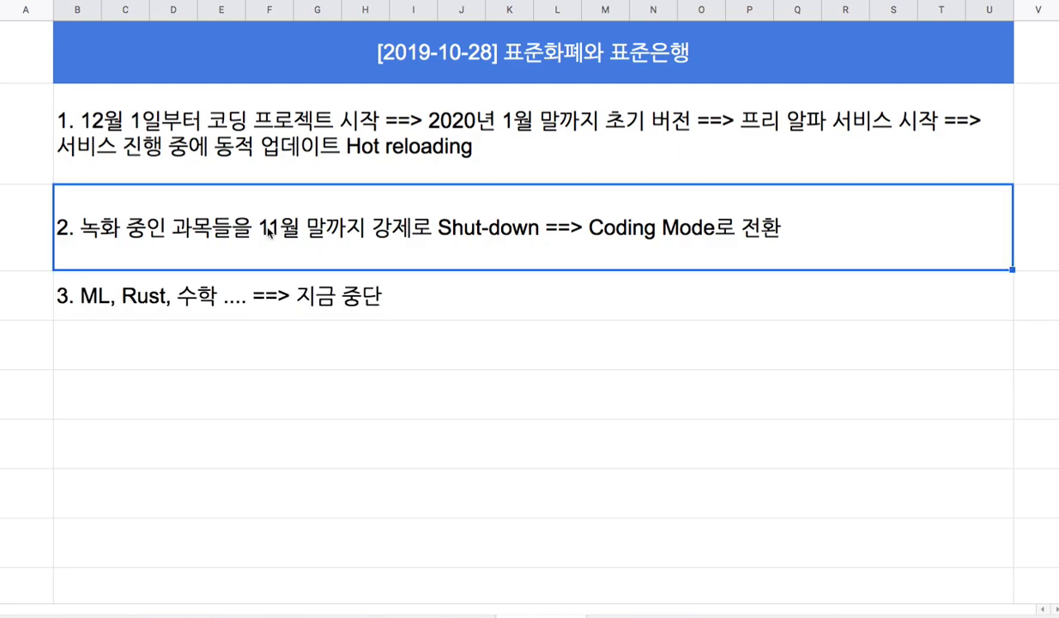
Enter "4. 지금부터 11월 말까지" in the merged row below item 3
left_click(211, 357)
type("4. ")
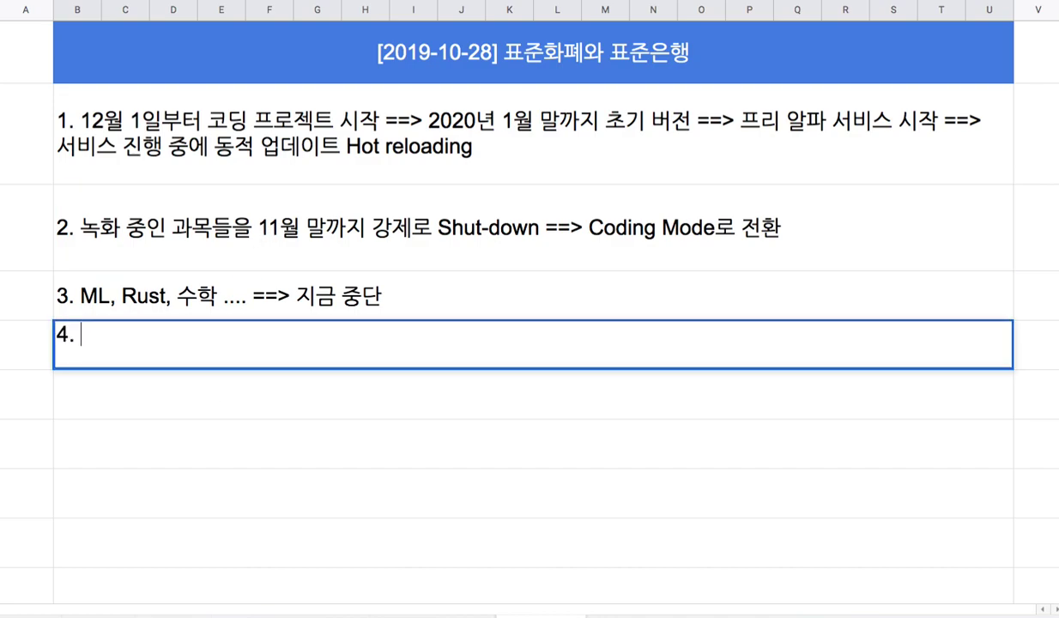
type("지금부터 ")
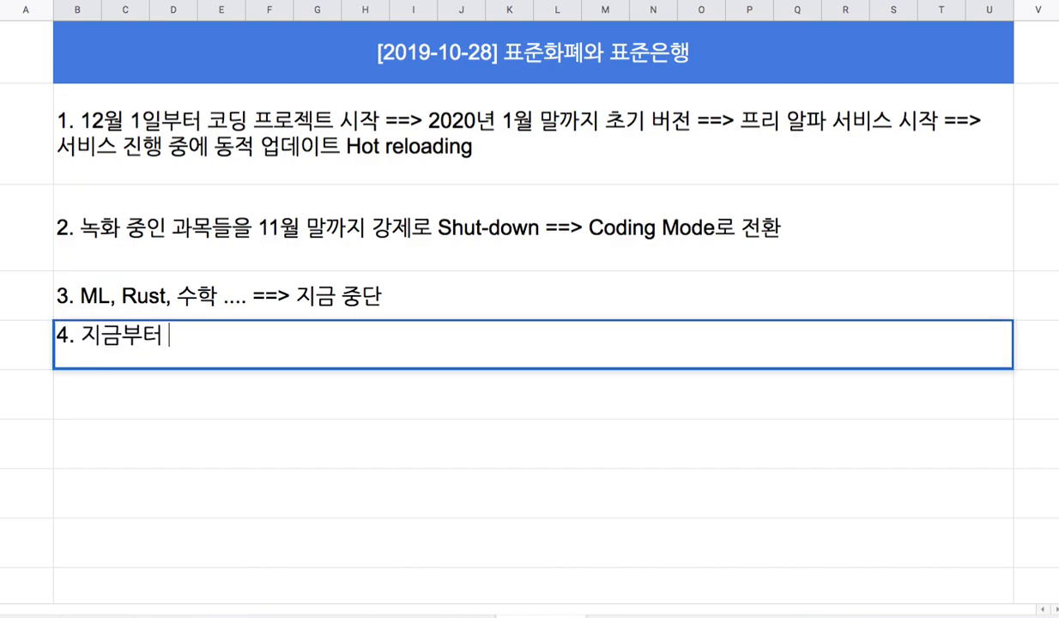
type("11월 말까지")
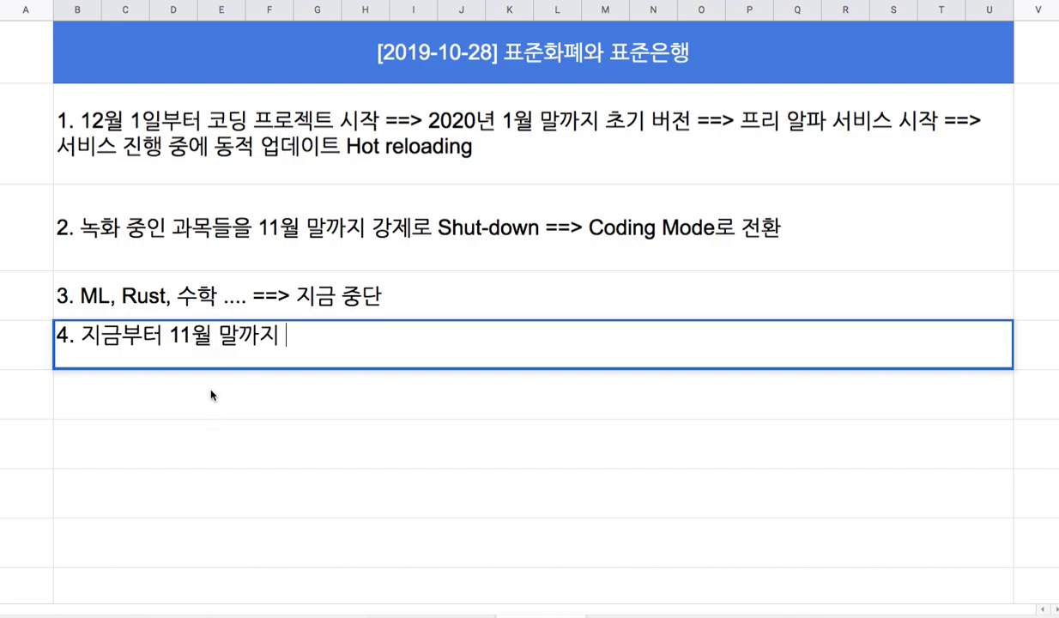
Examine the Elixir and Phoenix course titles in the curriculum sheet, including those of courses 5A and 5B
double_click(391, 159)
left_click_drag(231, 99, 448, 104)
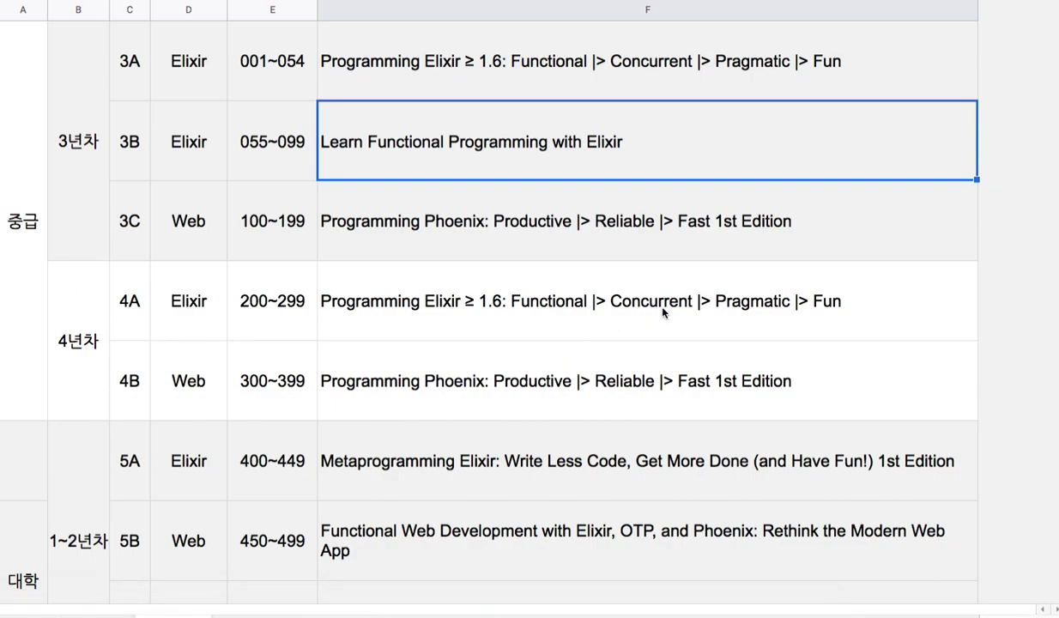
scroll(489, 309, "up", 1)
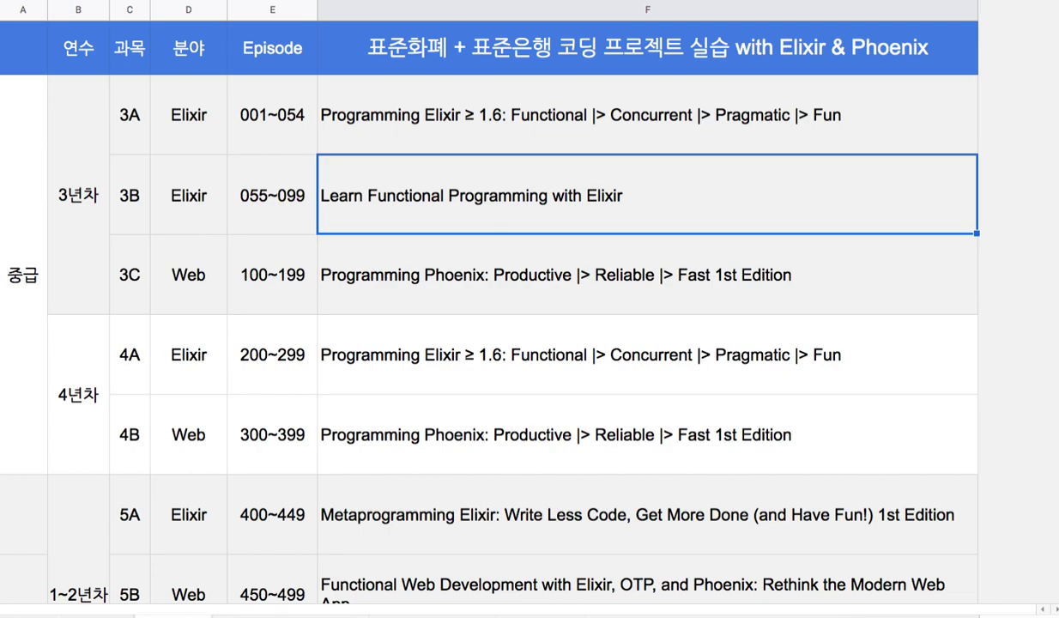
scroll(489, 309, "down", 1)
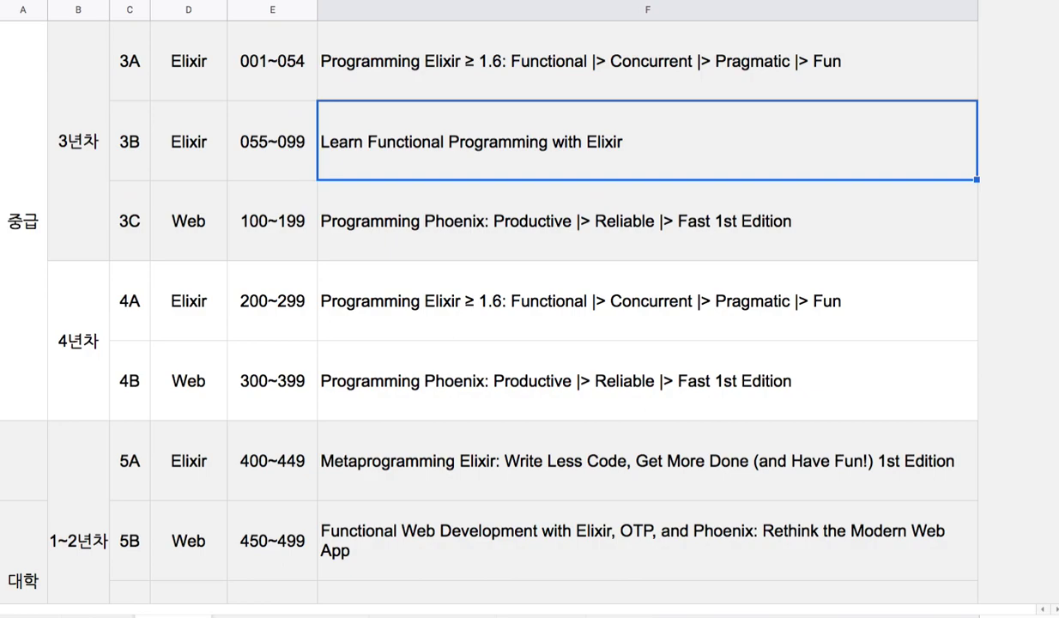
double_click(441, 468)
left_click_drag(497, 434, 311, 439)
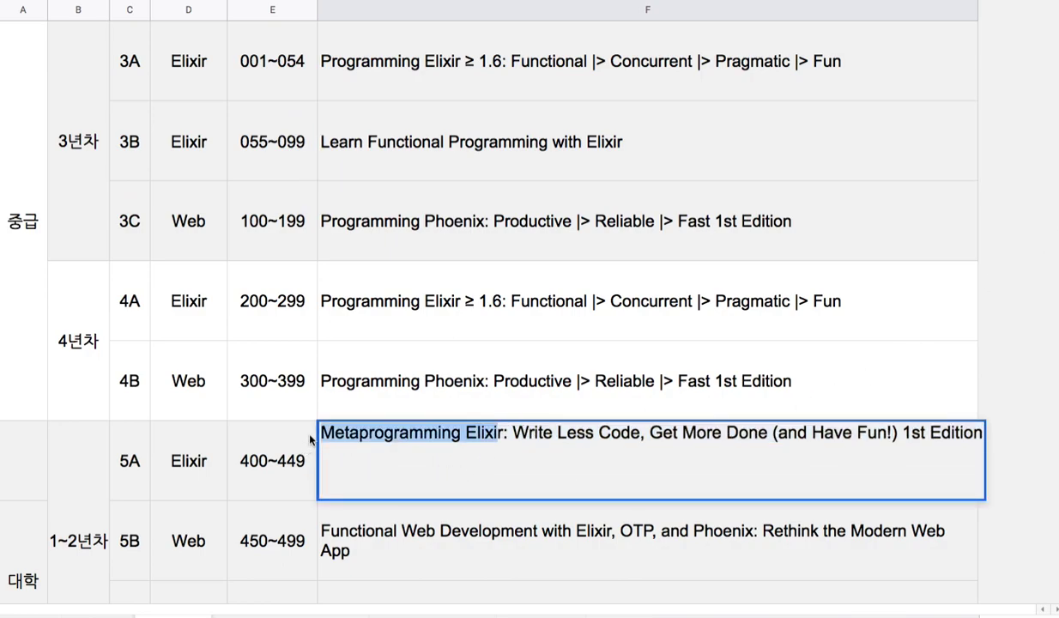
double_click(388, 520)
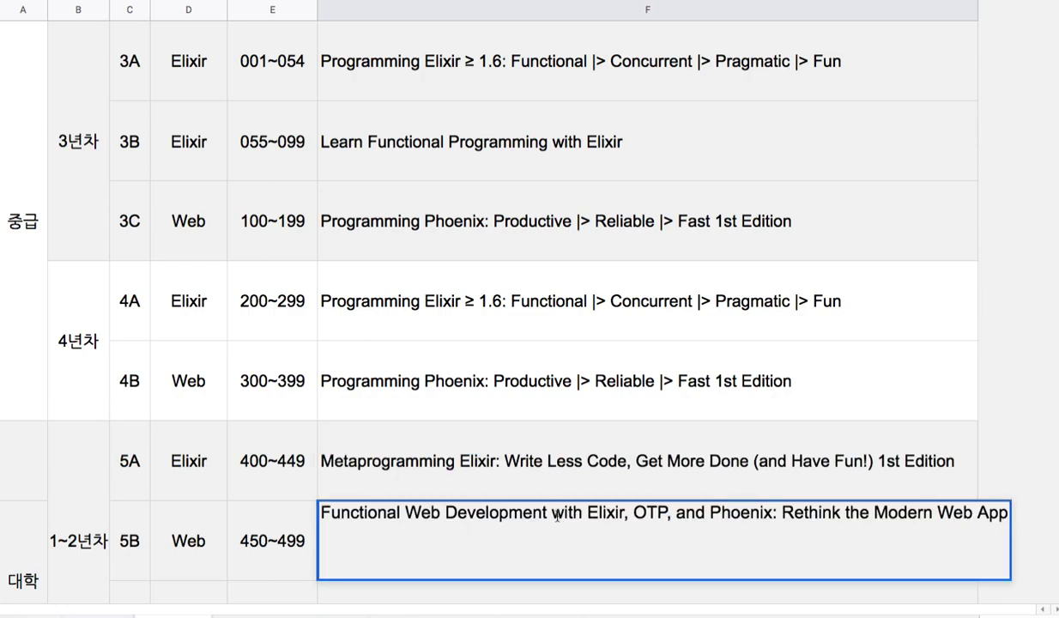
left_click_drag(617, 514, 388, 515)
left_click(835, 397)
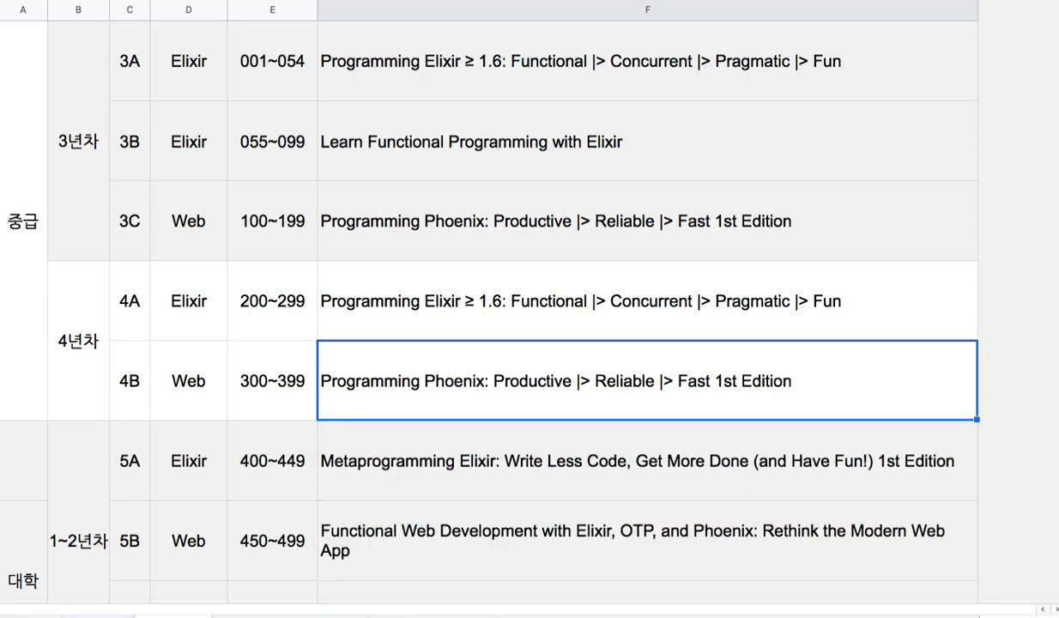
Move the title "Designing Elixir Systems With OTP: Write Highly Scalable, Self-healing Software with Layers" from course 6A to 5C, and clear 6A's remaining cells
scroll(532, 308, "down", 3)
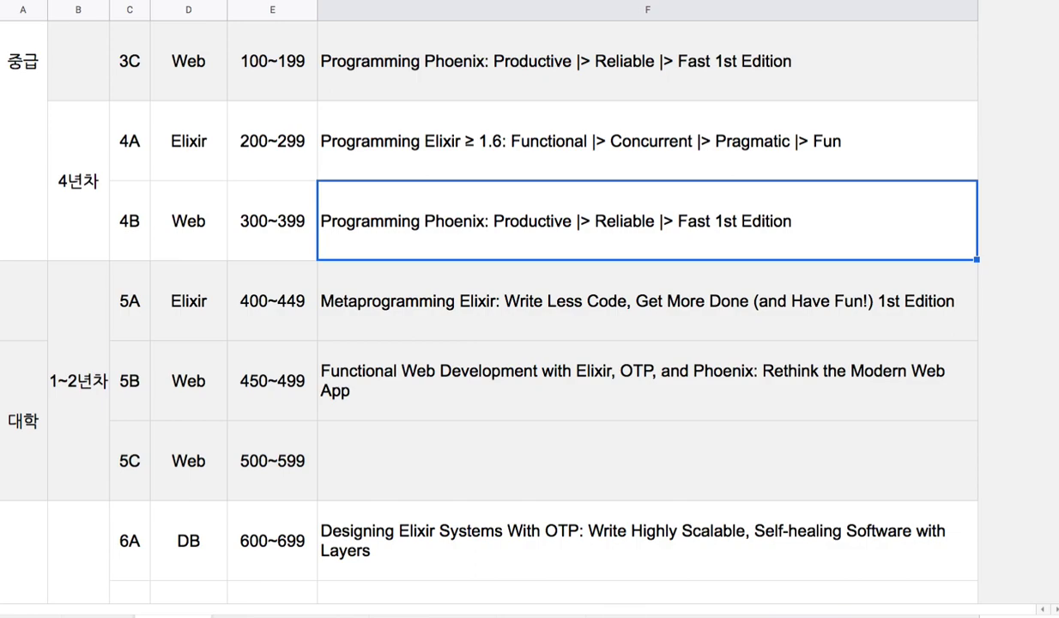
left_click(432, 546)
double_click(426, 550)
left_click(558, 518)
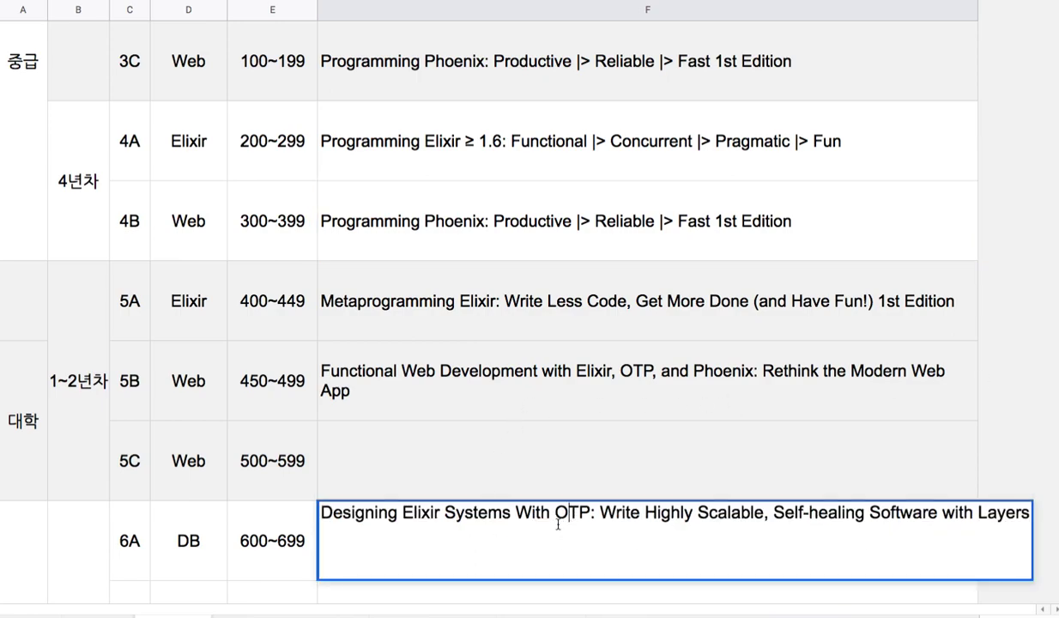
triple_click(403, 512)
key("ctrl+c")
key("BackSpace")
key("ctrl+v")
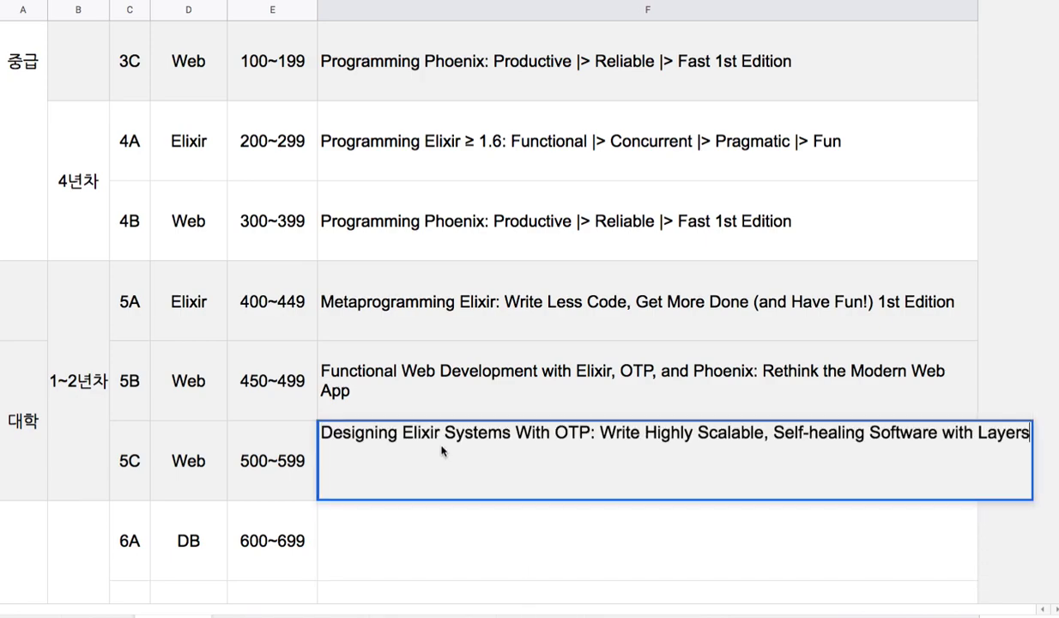
left_click(515, 370)
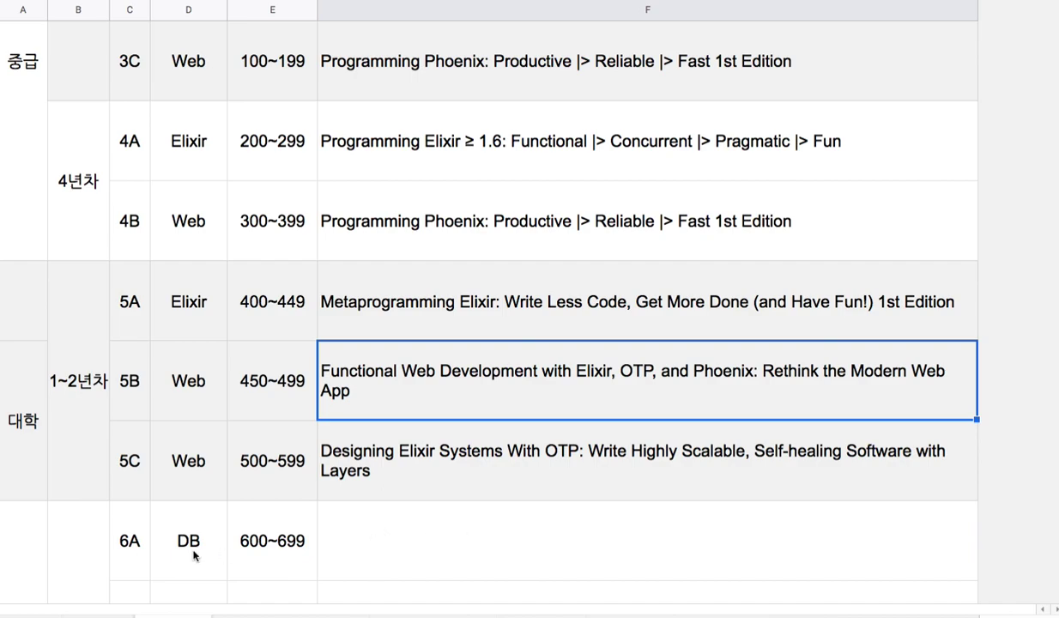
left_click_drag(136, 530, 286, 549)
key("Delete")
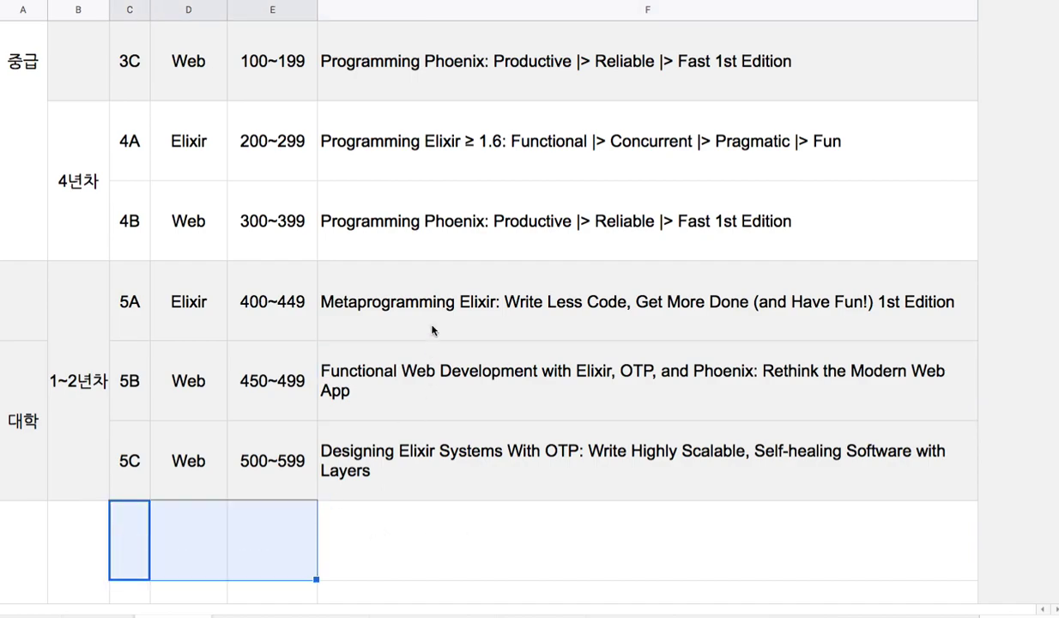
Examine the titles of courses 5A to 5C and of courses 3B and 3C, leaving them as they are
left_click_drag(432, 334, 457, 468)
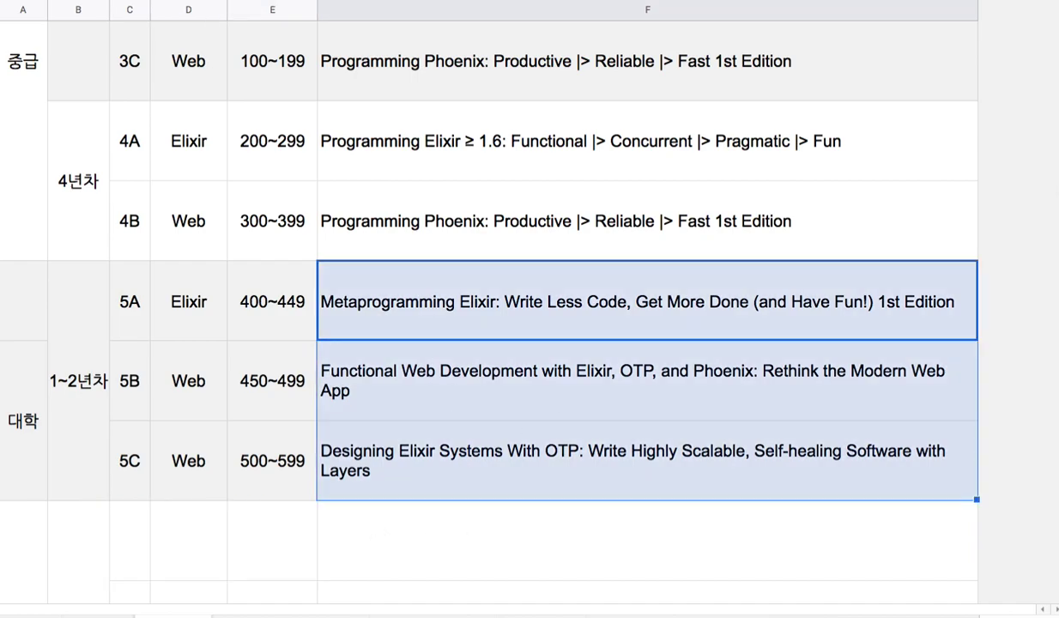
scroll(489, 308, "up", 1)
double_click(657, 156)
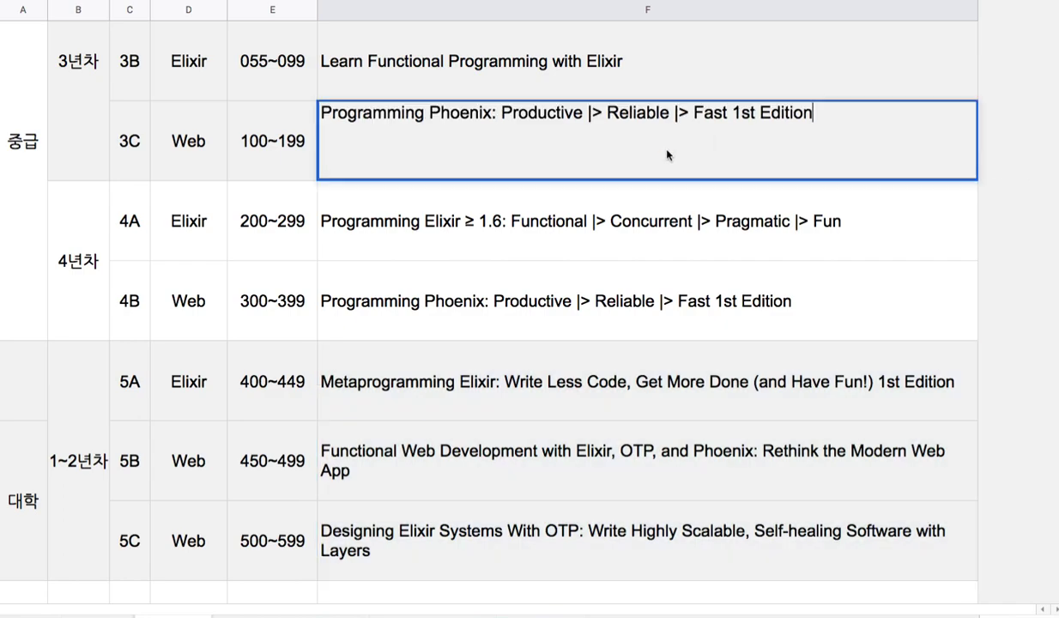
double_click(541, 73)
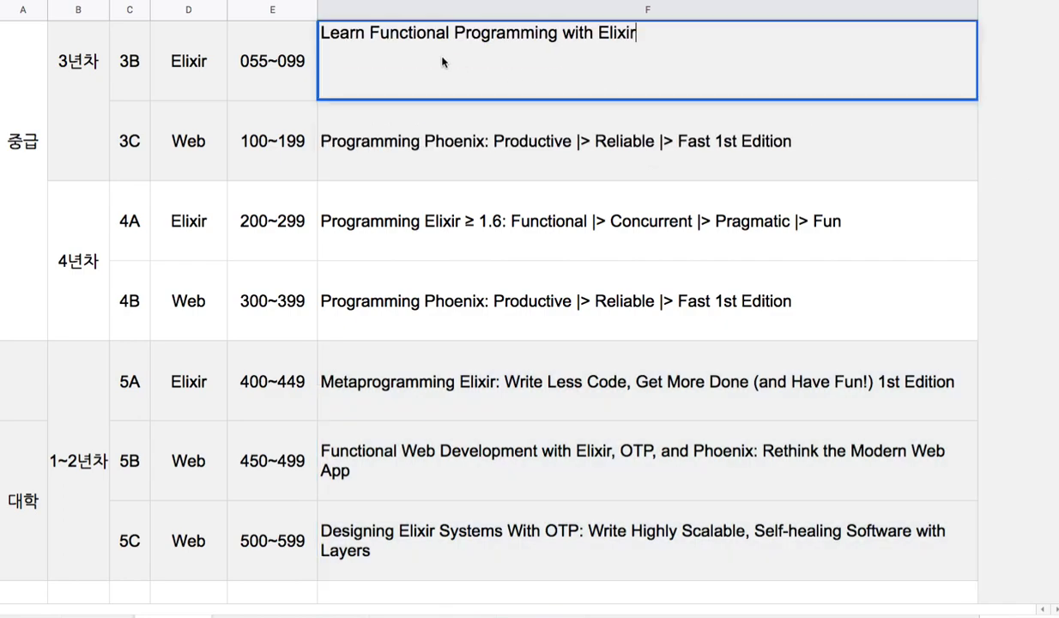
left_click_drag(329, 32, 636, 41)
left_click(598, 54)
scroll(489, 309, "up", 2)
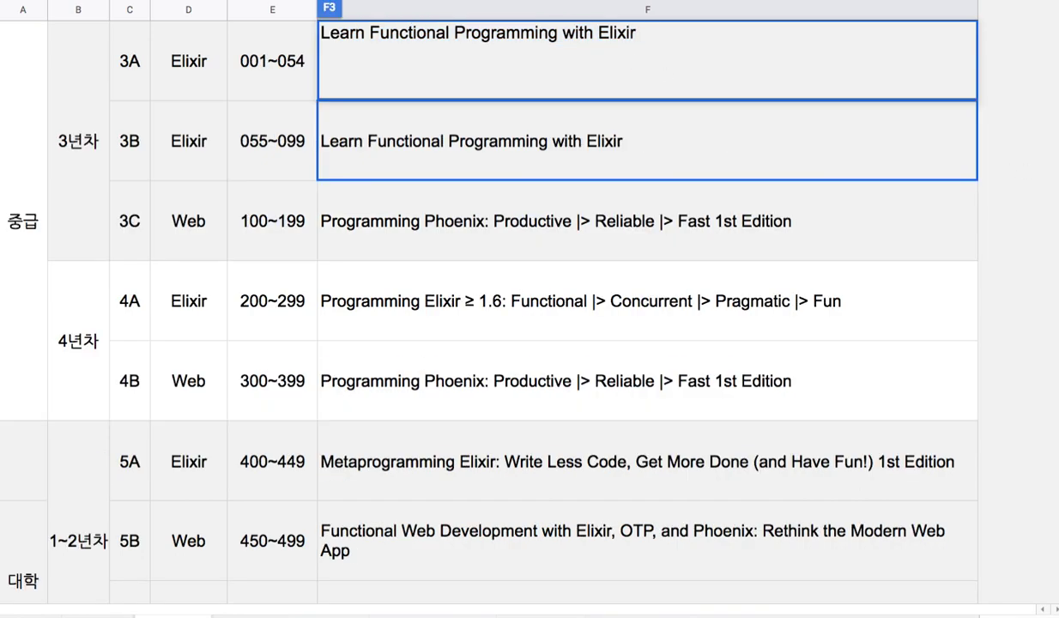
left_click(954, 210)
Examine the episode ranges of courses 3A and 3B and the titles of courses 3A to 3C
double_click(593, 86)
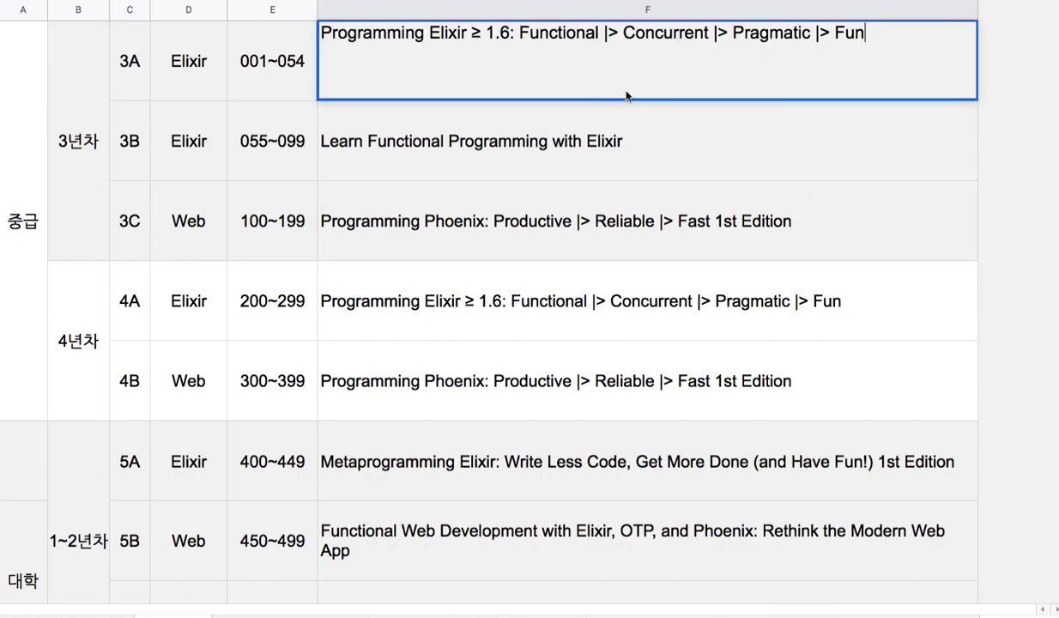
double_click(259, 71)
left_click_drag(276, 34, 305, 38)
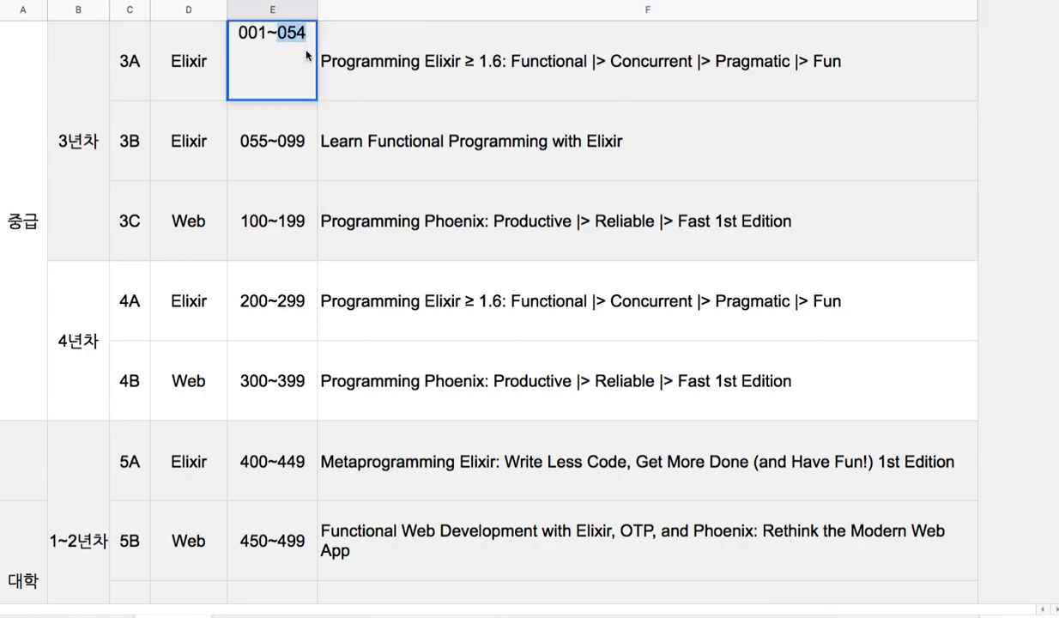
double_click(253, 144)
left_click_drag(239, 112, 557, 120)
double_click(395, 151)
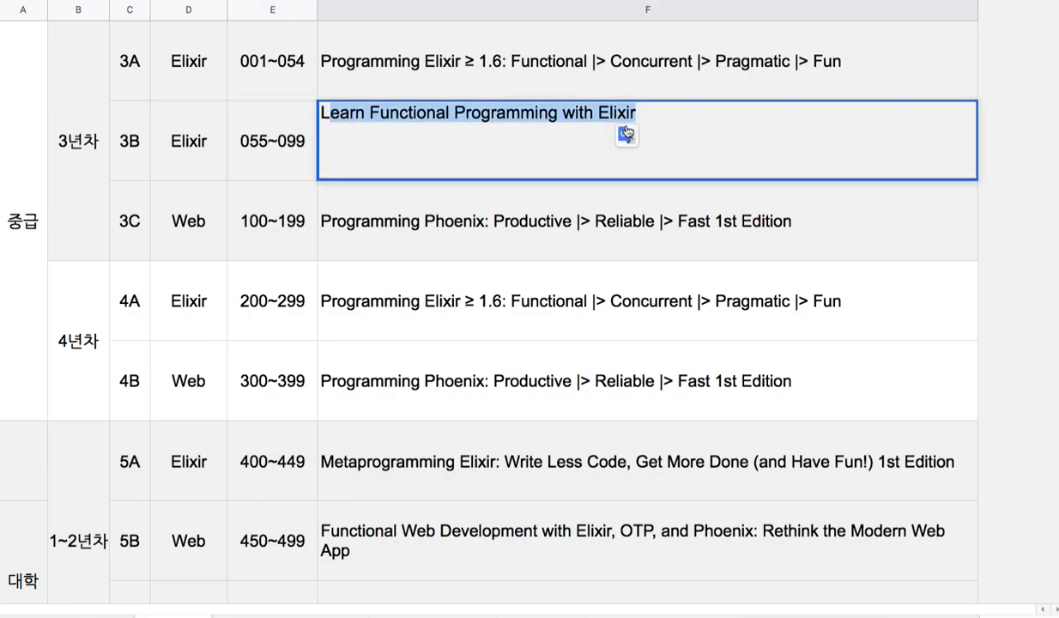
double_click(539, 229)
left_click(519, 297)
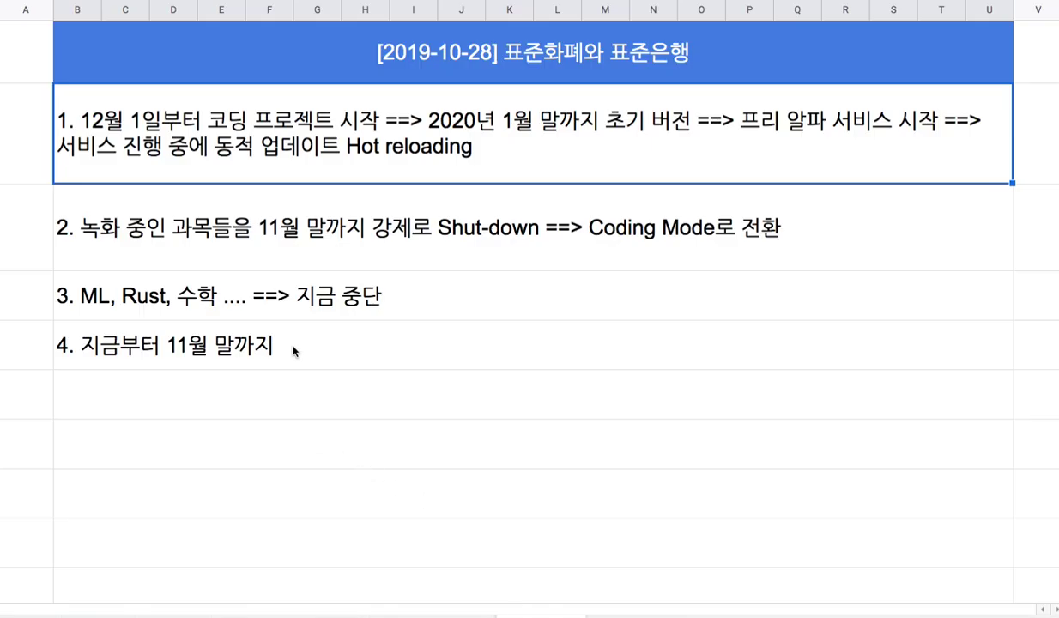
Append "Elixir + Phoenix ==> 코딩에 참여" to item 4 in the plan list
double_click(292, 346)
type("Elixir +")
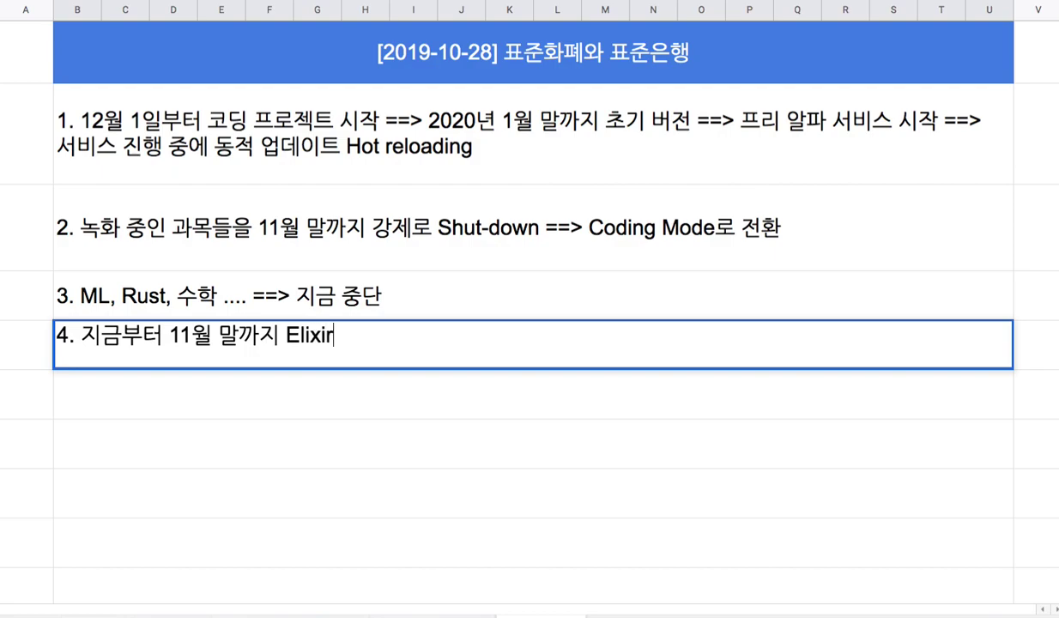
type("Phoenix")
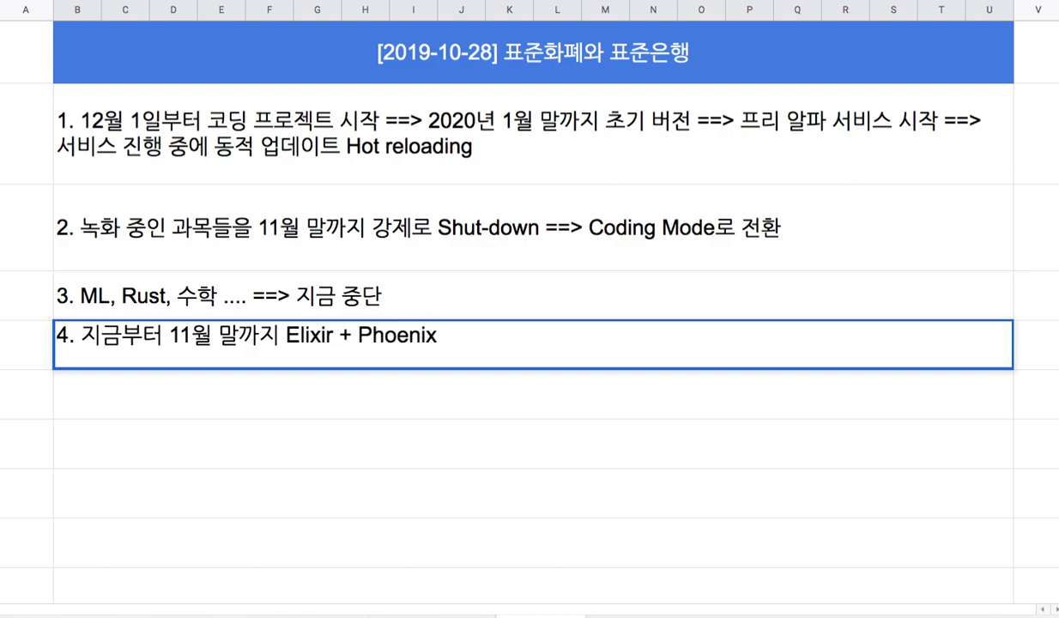
type(" ==> 코딩에 참여")
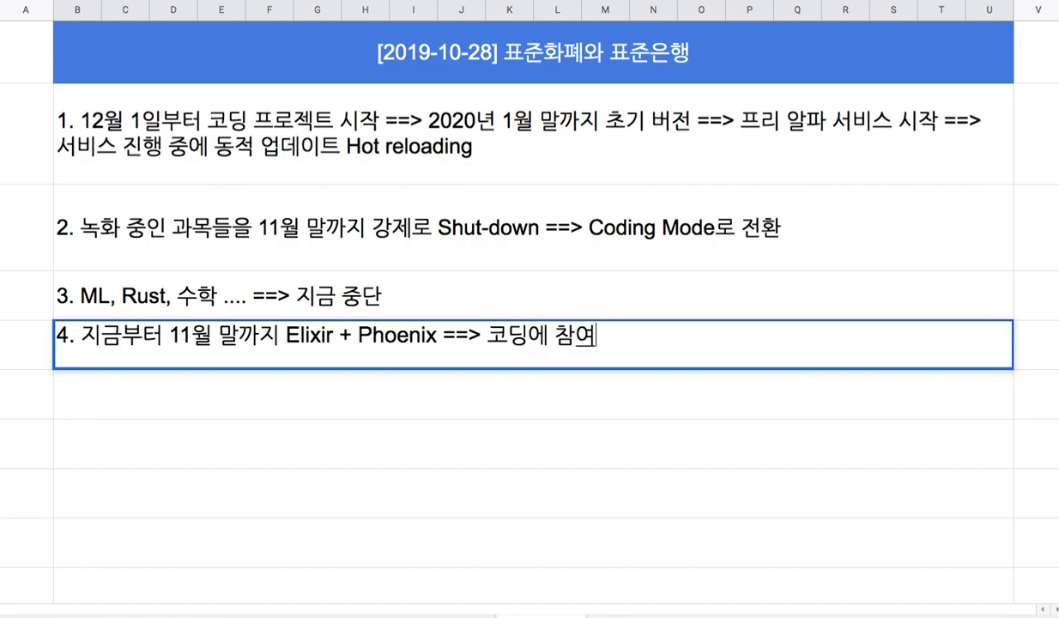
Commit item 4 and increase the heights of the two rows containing items 3 and 4
left_click_drag(214, 335, 373, 358)
left_click(314, 399)
left_click(337, 345)
double_click(337, 345)
left_click_drag(281, 335, 339, 335)
left_click(273, 397)
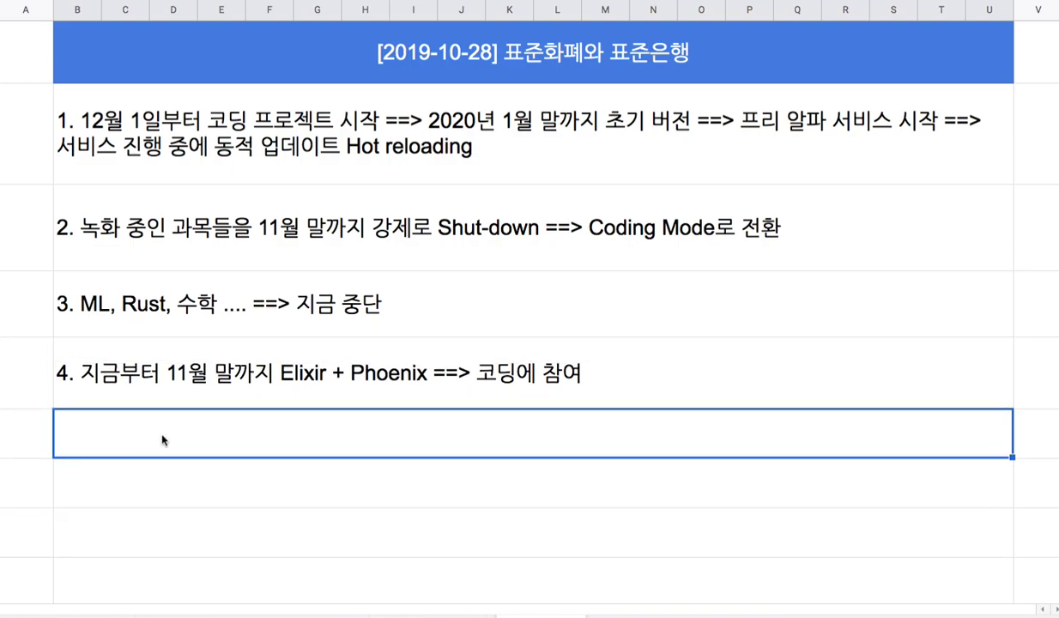
Review items 1 to 4 together with the list's title
left_click_drag(433, 159, 444, 354)
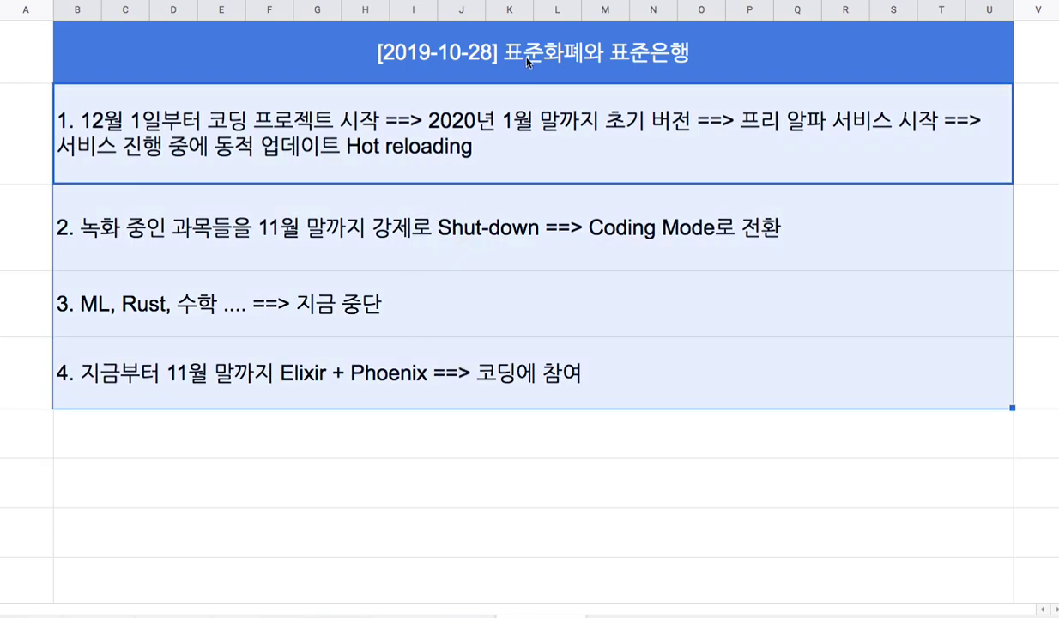
double_click(527, 60)
left_click_drag(503, 36, 584, 36)
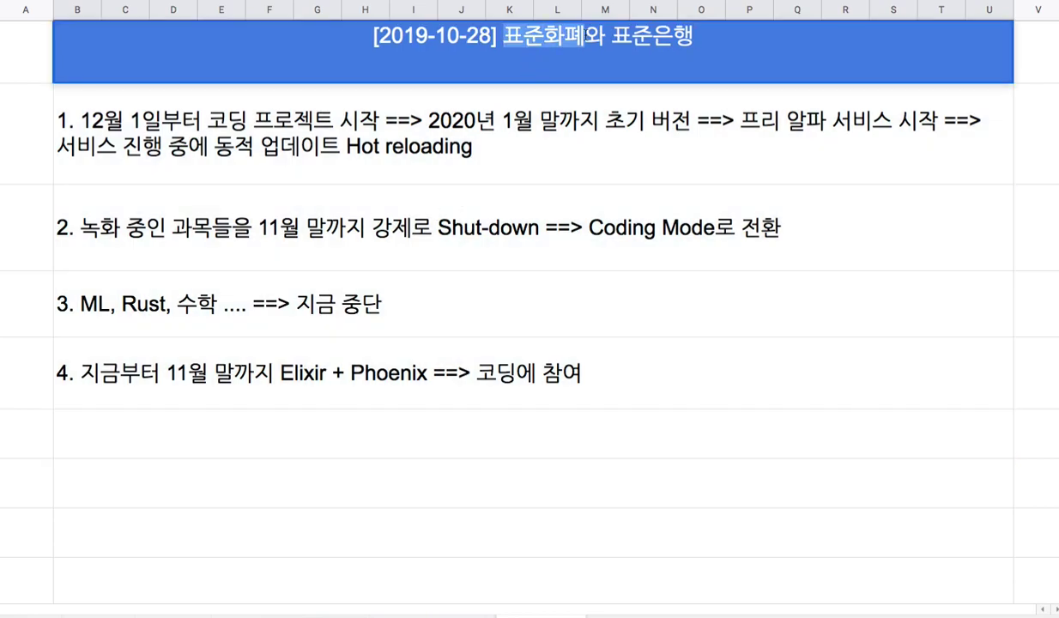
left_click(634, 36)
left_click(506, 134)
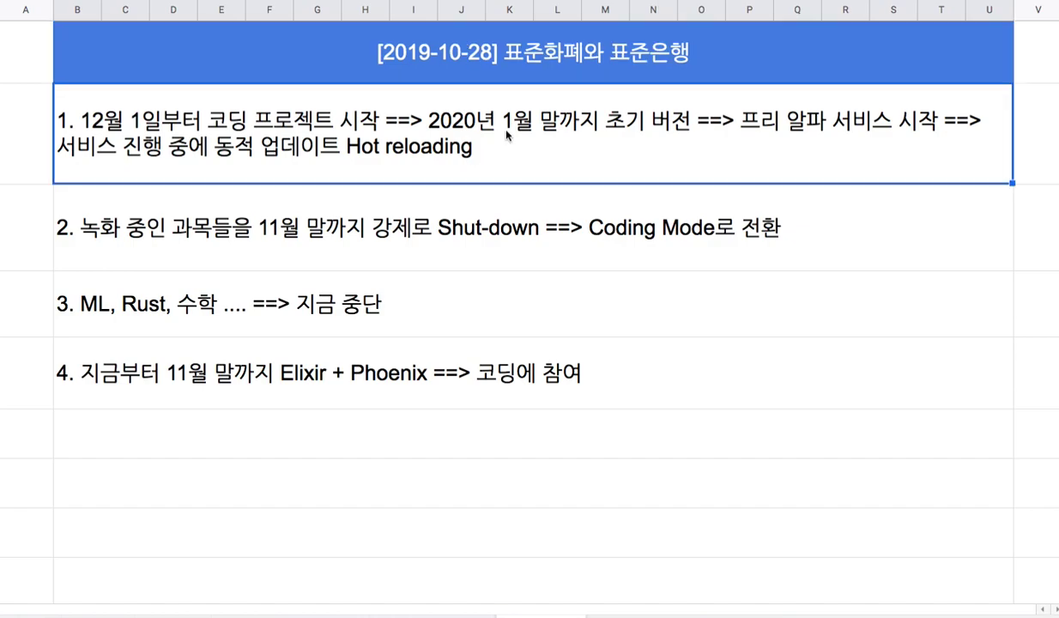
Review the coding project start and pre-alpha service phrases in item 1 of the plan list
double_click(506, 135)
left_click_drag(758, 100, 839, 103)
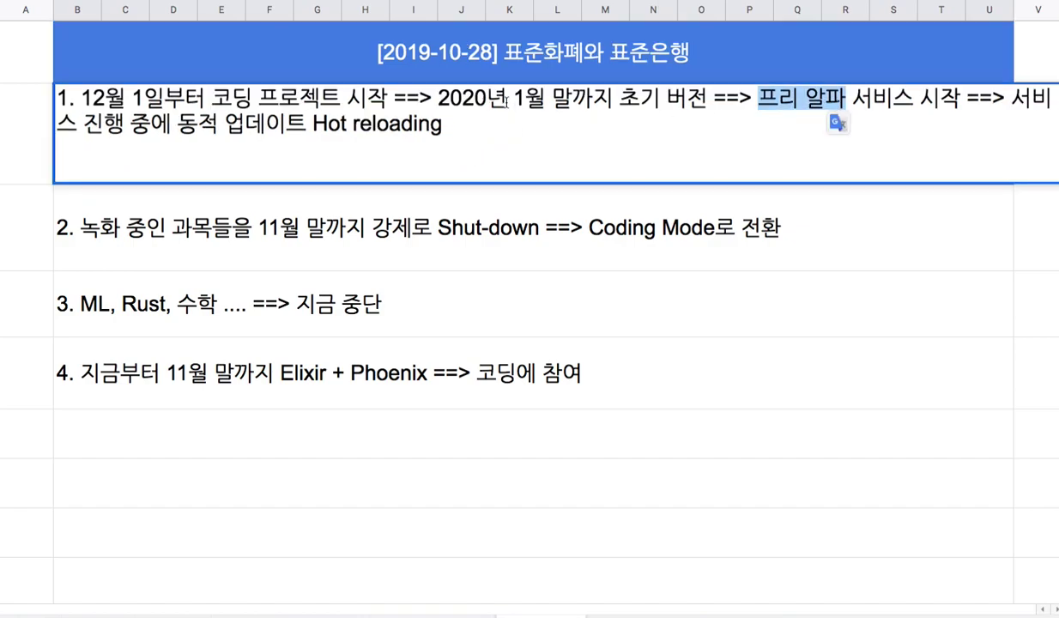
left_click_drag(211, 100, 506, 101)
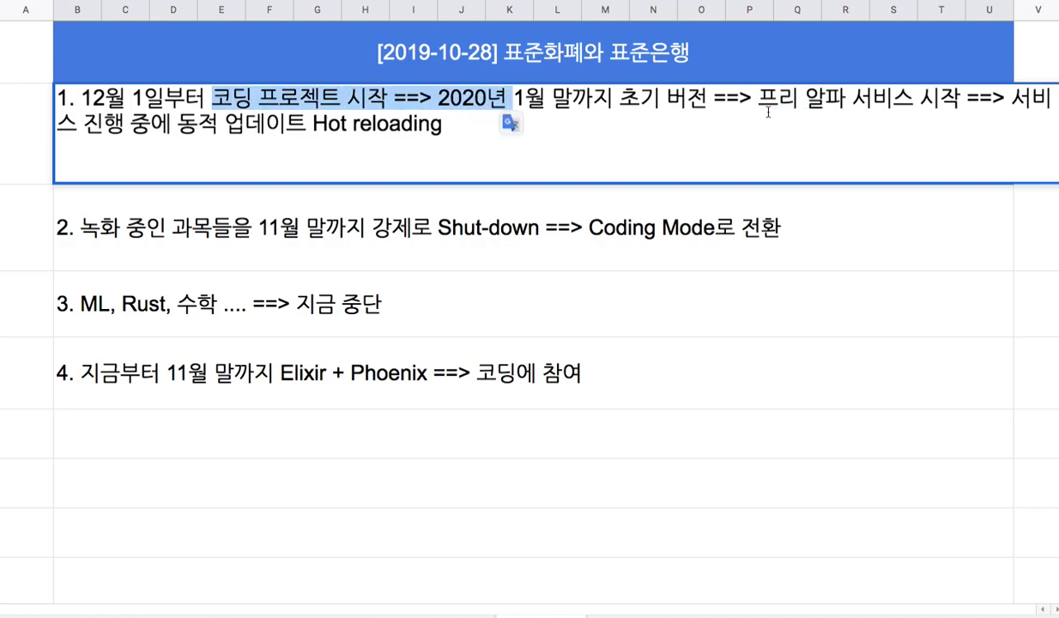
left_click_drag(758, 99, 889, 102)
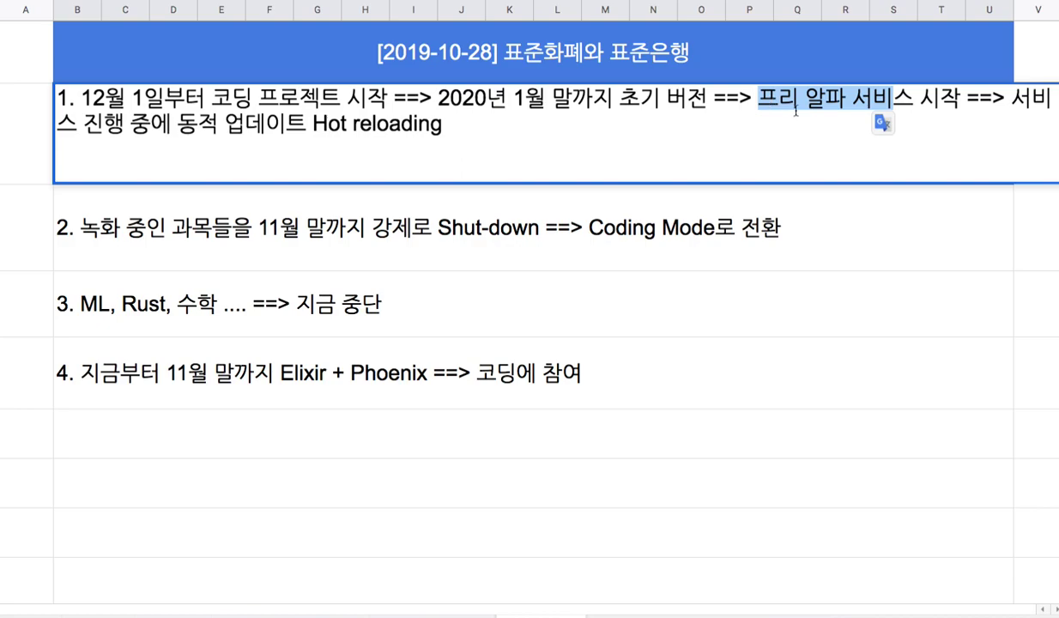
Start item 5 below item 4 with "5. 내년 5~6월까지 베타 서비스 + ML + Rust ==>"
left_click(327, 433)
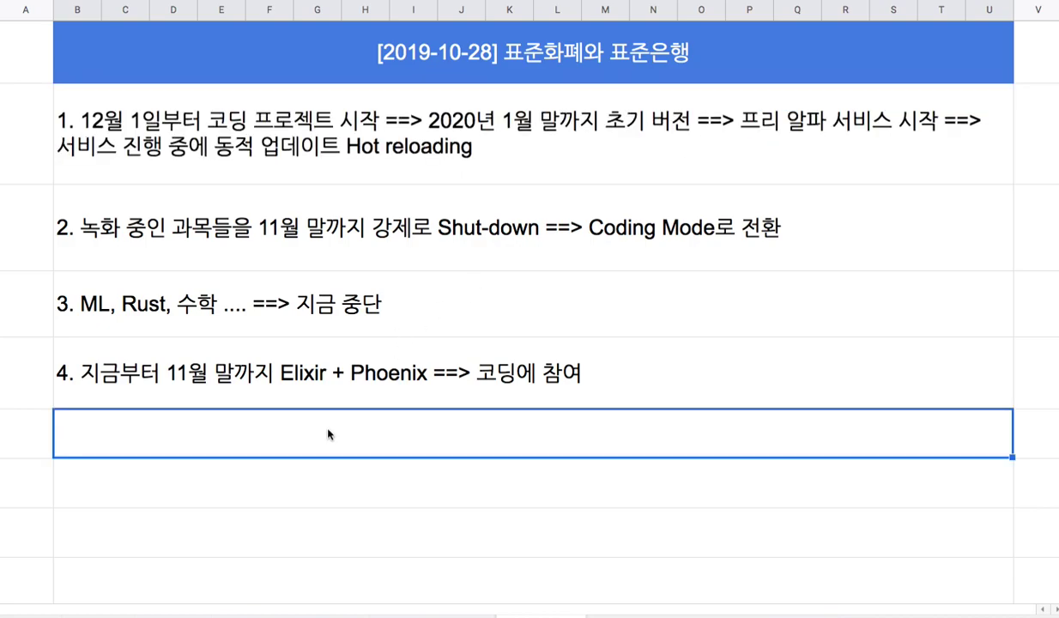
type("5. ")
type("내년 ")
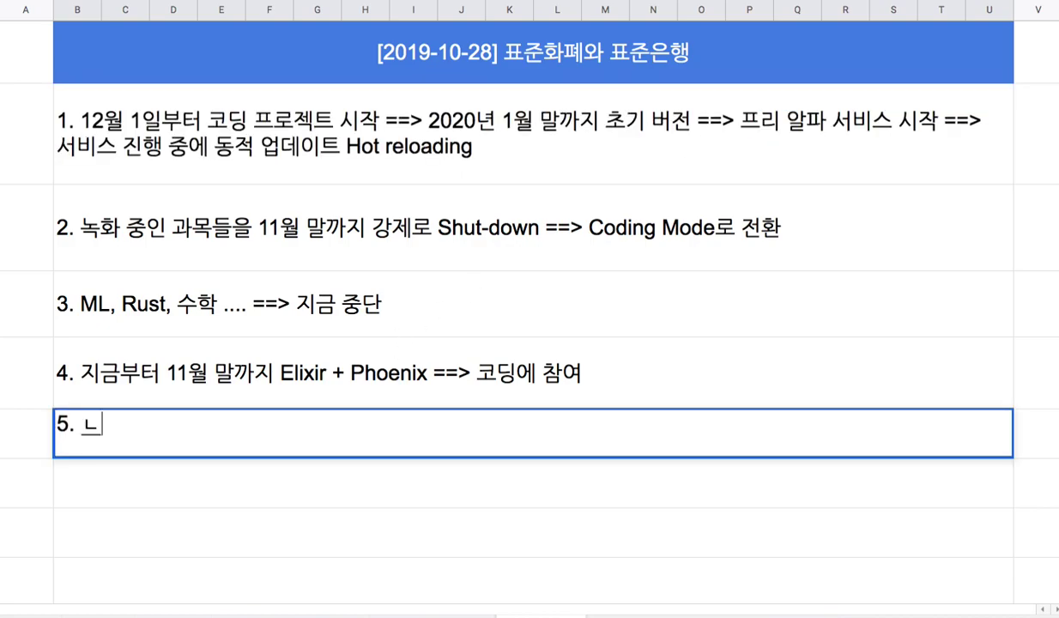
type("5")
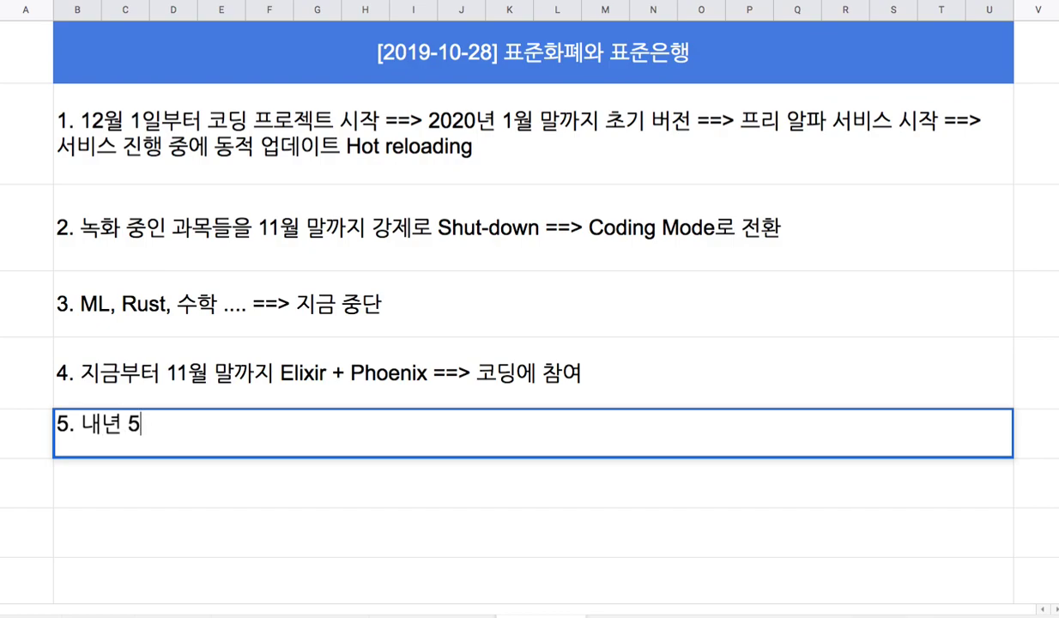
type("~6월 까지 베타 서")
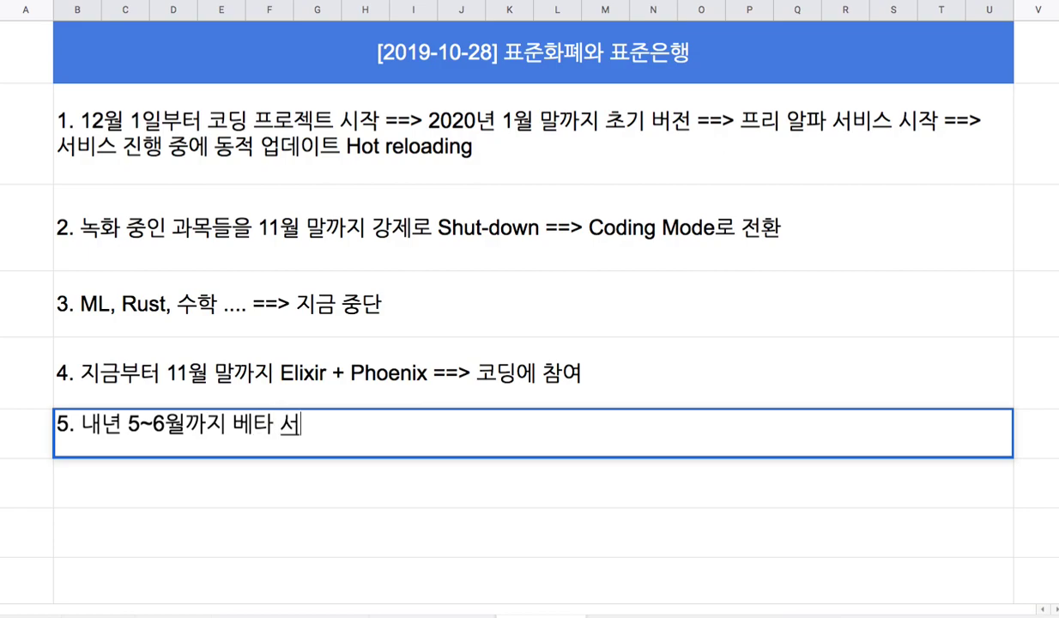
type("비스 +")
type(" ㅡㄴ")
key("BackSpace")
key("BackSpace")
type("ML + Rust ==>")
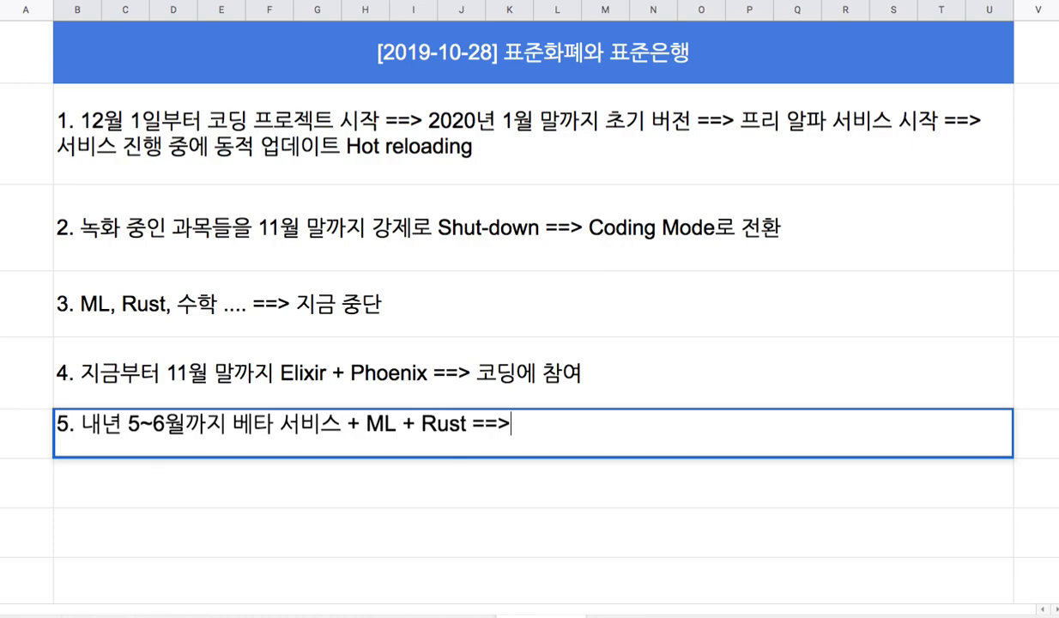
Complete item 5 with "연말까지 상용 서비스 수준에 도달" and commit it
type(" 연말까지 사용")
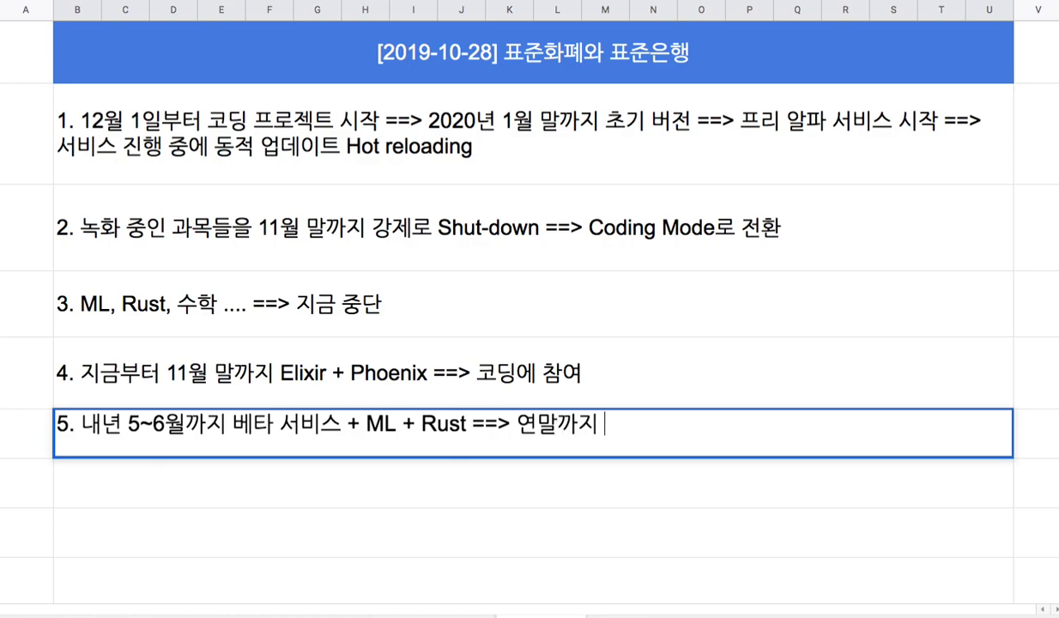
key("BackSpace")
key("BackSpace")
key("BackSpace")
type("ㅇ용 서비스 수준에 도달")
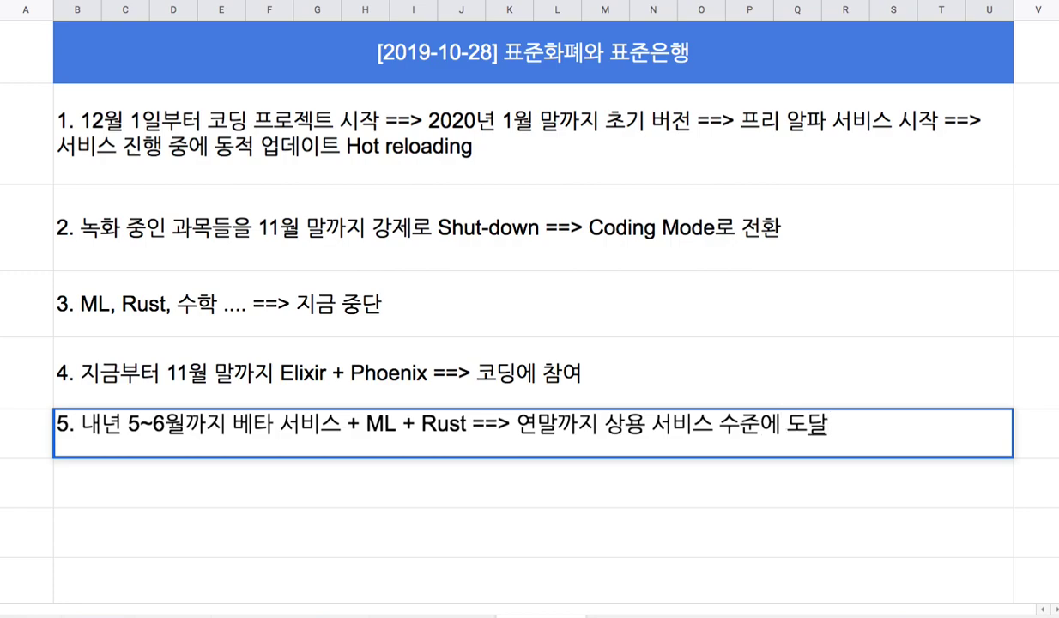
key("Return")
Review the "표준화폐와 표준은행" part of the list's title
left_click(568, 73)
double_click(568, 73)
left_click_drag(502, 34, 692, 36)
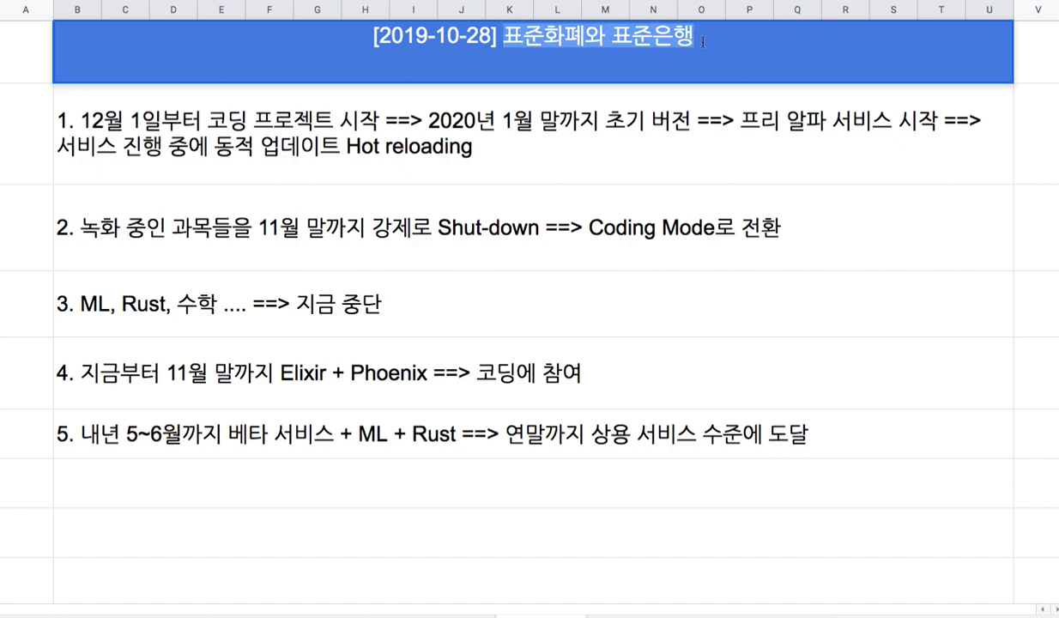
left_click(593, 209)
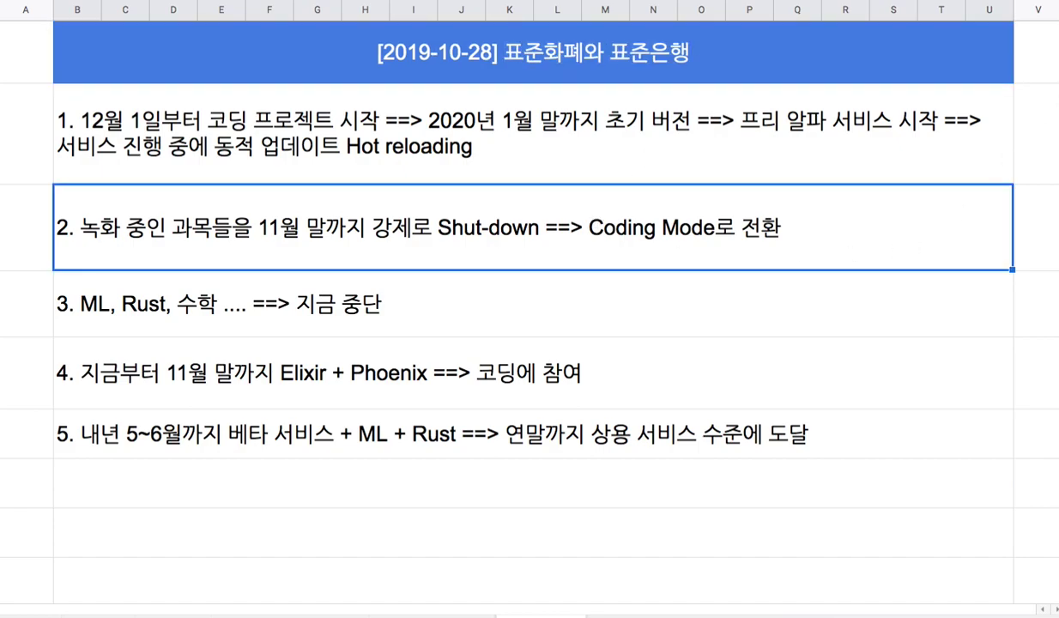
Extend the merged B-to-U row format from the last blank merged row down over the unmerged rows below it
key("Down")
key("Down")
key("Down")
key("Down")
key("Down")
key("Down")
key("Down")
key("Down")
key("Down")
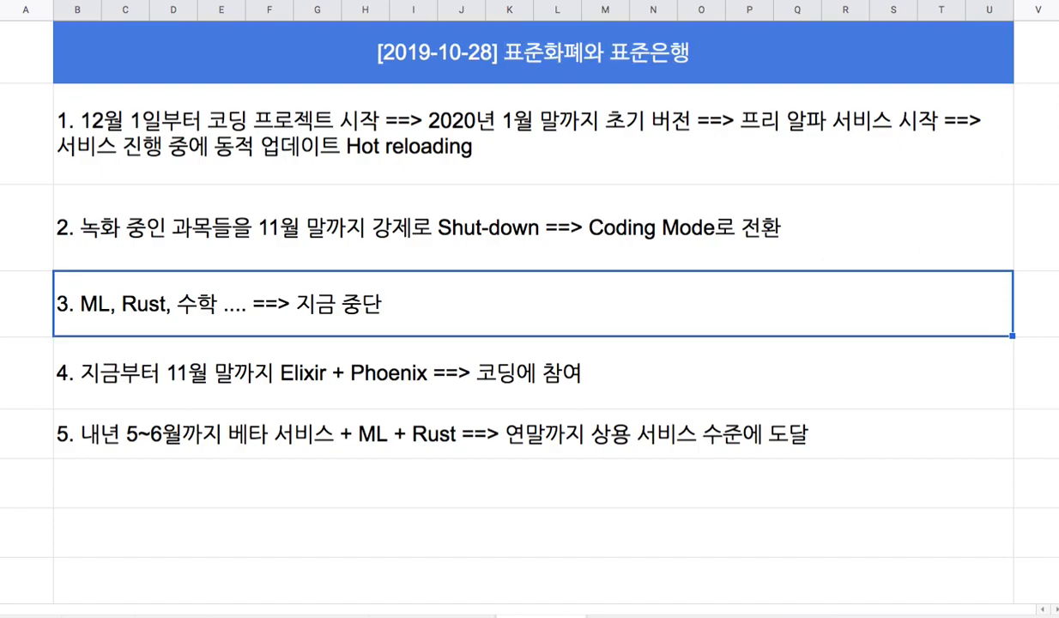
key("Down")
key("Down")
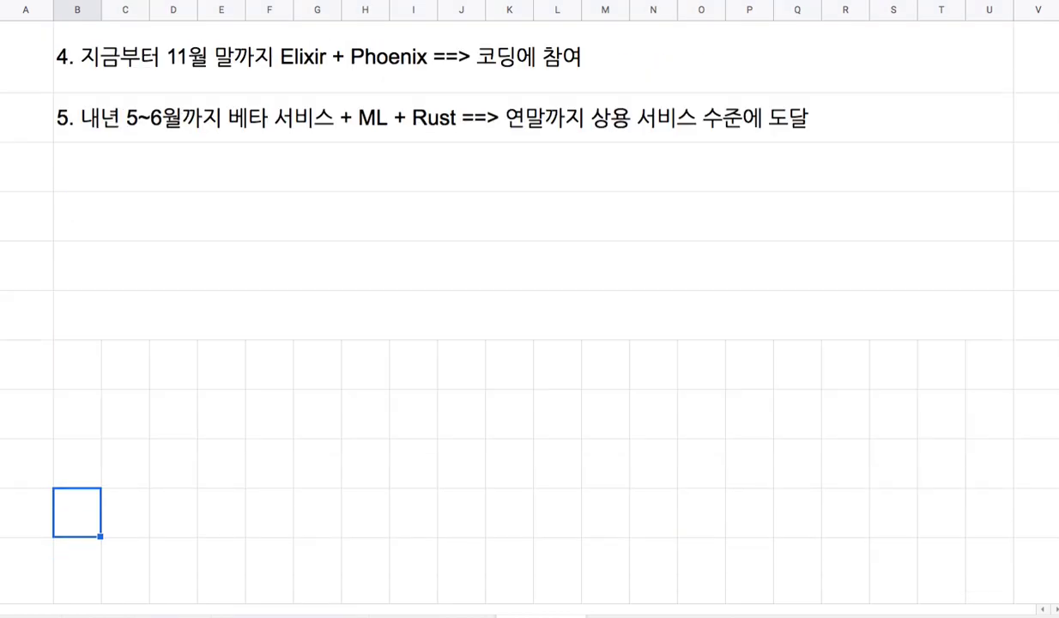
left_click(912, 322)
mouse_move(1017, 344)
left_mouse_down()
mouse_move(1005, 544)
mouse_move(945, 510)
left_mouse_up()
Start item 6 in the row below item 5 with "6. 표준화폐: 기존의 화폐"
left_click(492, 177)
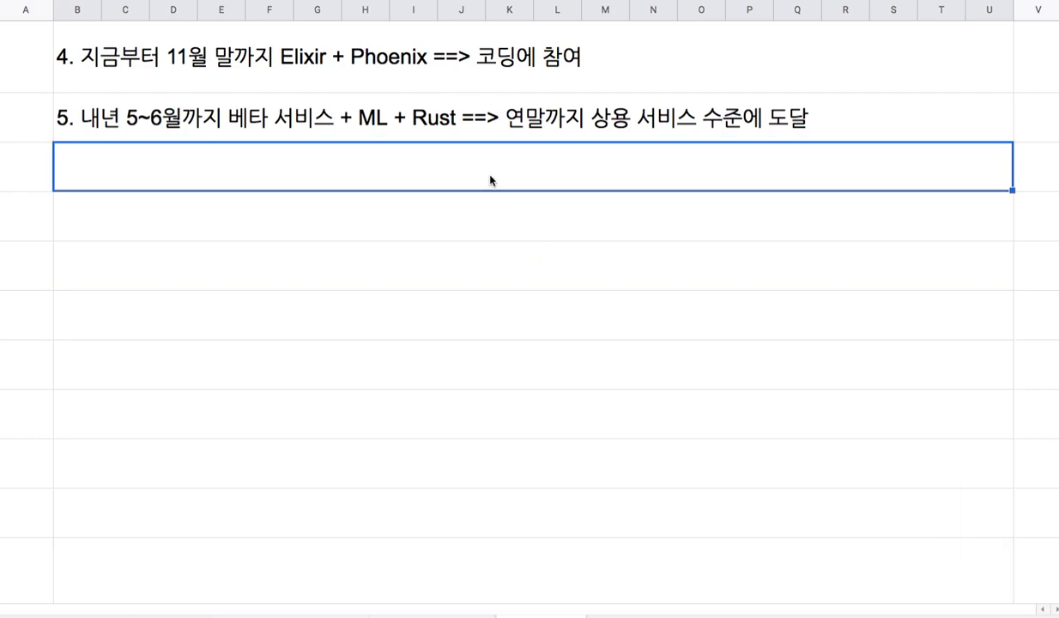
type("6.")
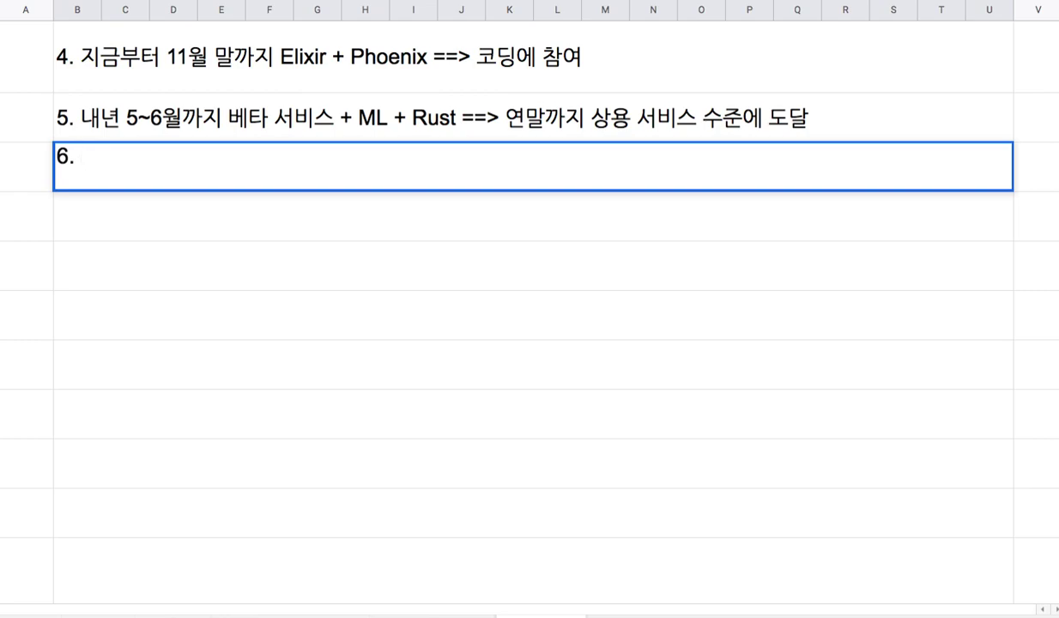
type("표준활")
type("폐")
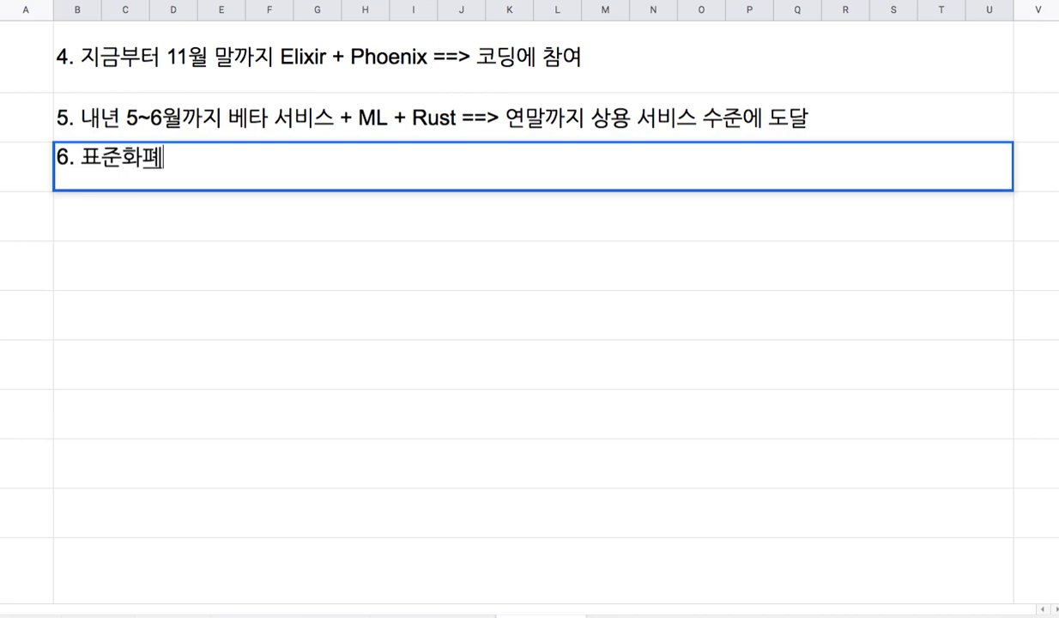
type(": 기존의")
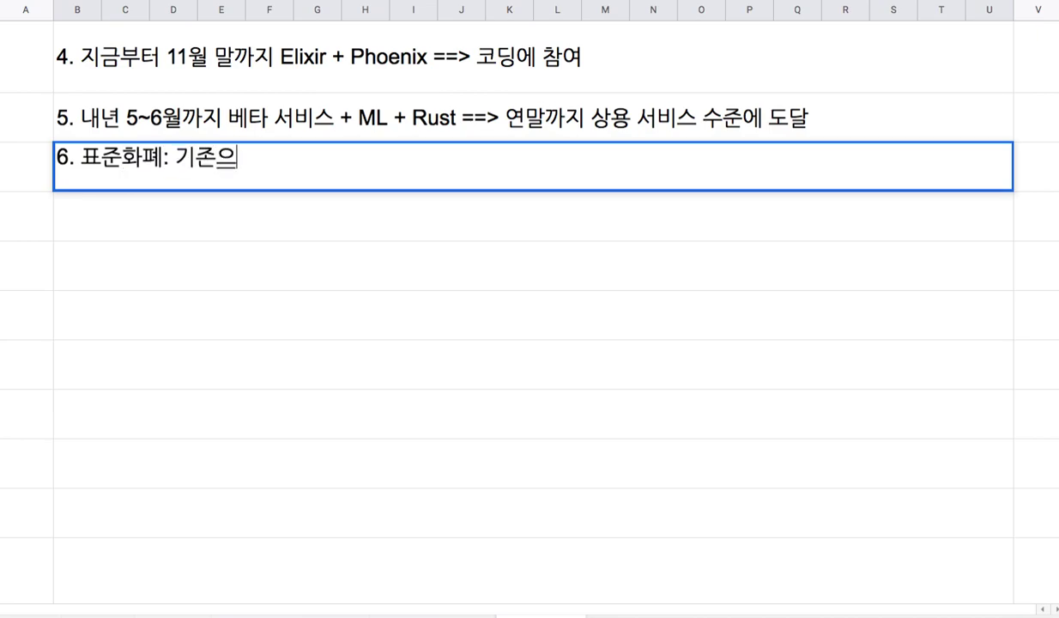
type(" 홚폐")
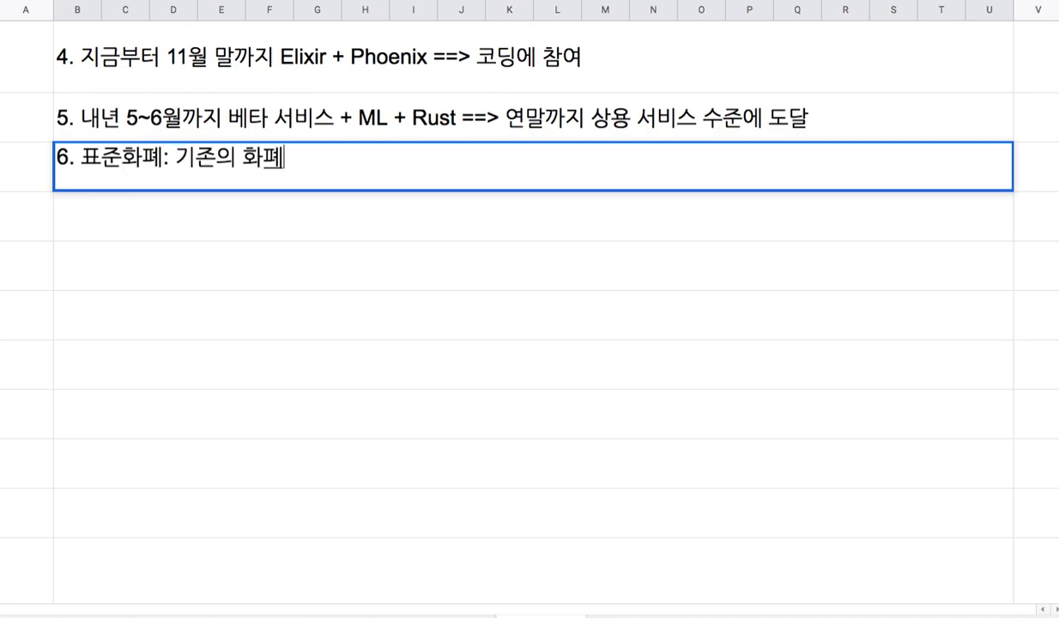
Complete item 6 by continuing its text with "를 일정부분 대신할 수 있는 새로운 수단"
type("를 ")
type("대")
key("BackSpace")
key("BackSpace")
type("이저")
key("BackSpace")
key("BackSpace")
key("BackSpace")
type("일정부분 대신할 수 이있는 새로운 숟")
type("단")
Start sub-item 6-1 in the row below item 6 with "6-1. 경제학: 중앙은행 발행 화폐(본원 통화"
left_click(462, 216)
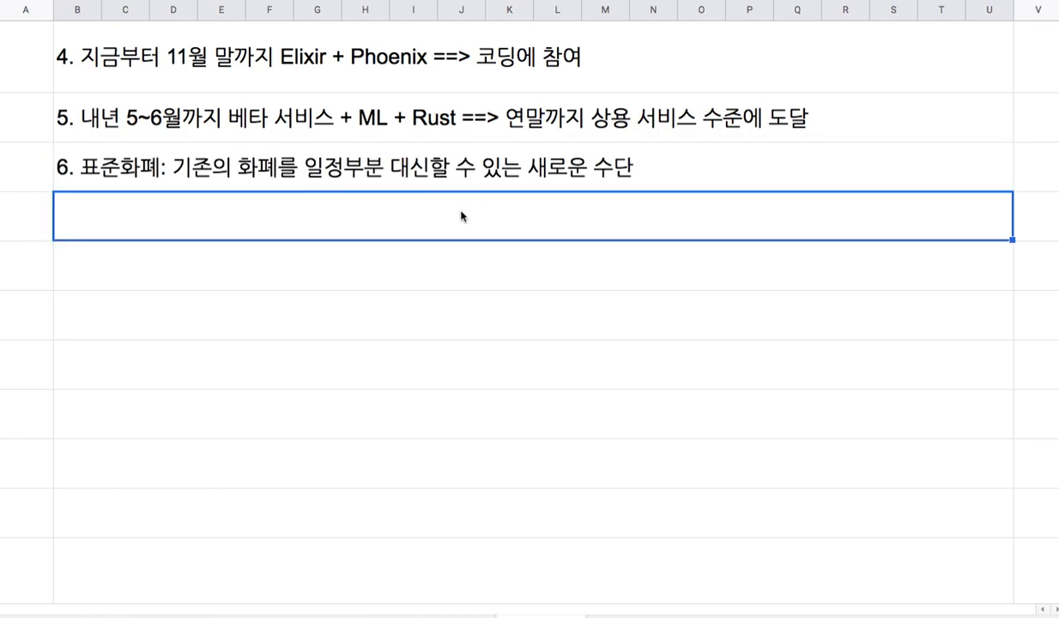
type("6-1. ")
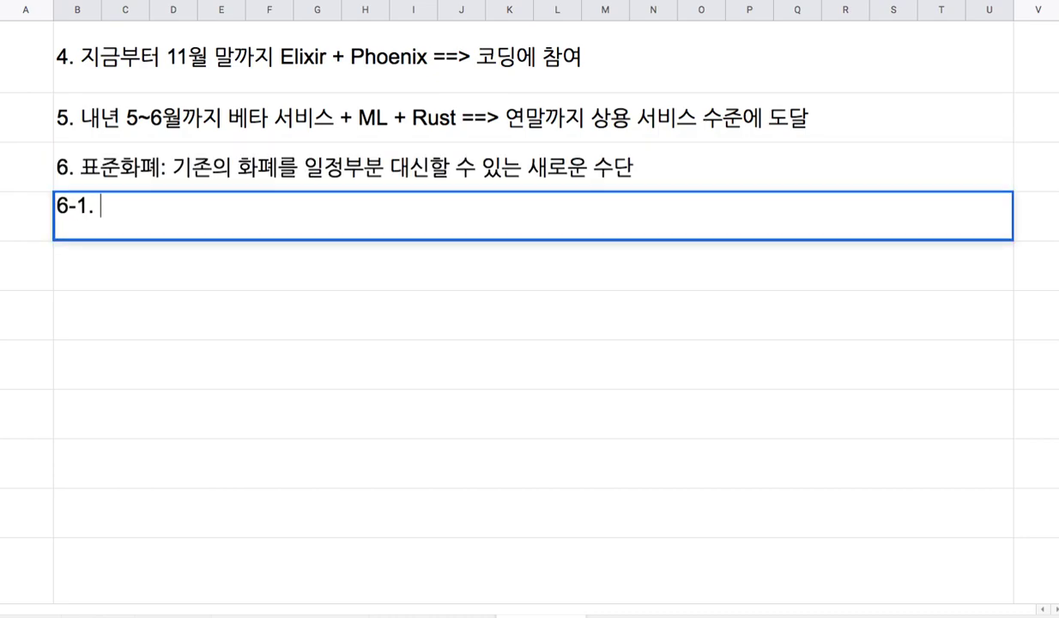
type("ㄱ경제학:")
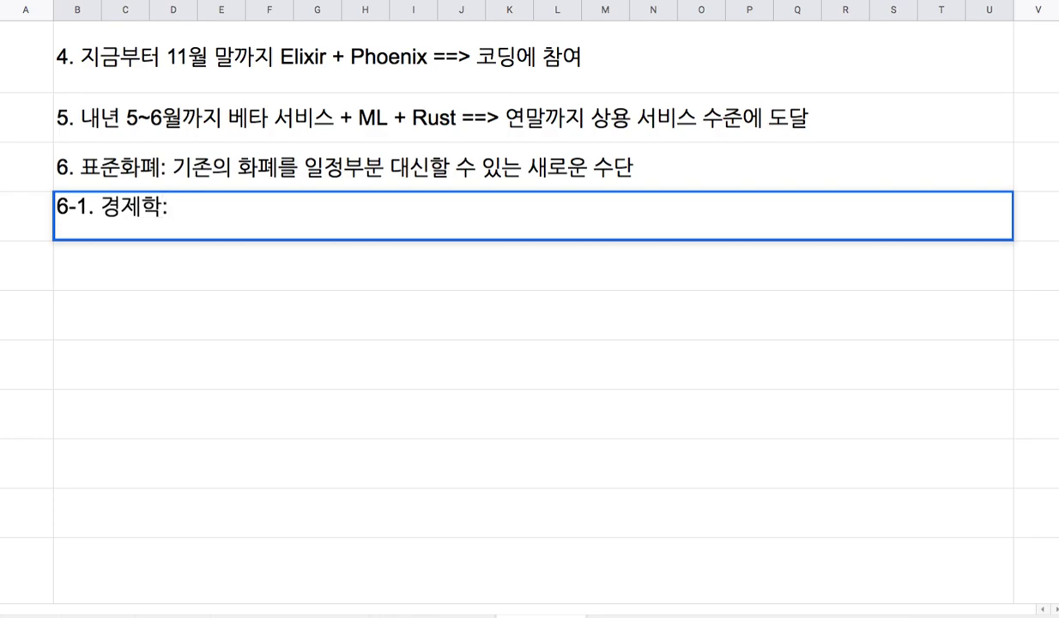
type("중앙")
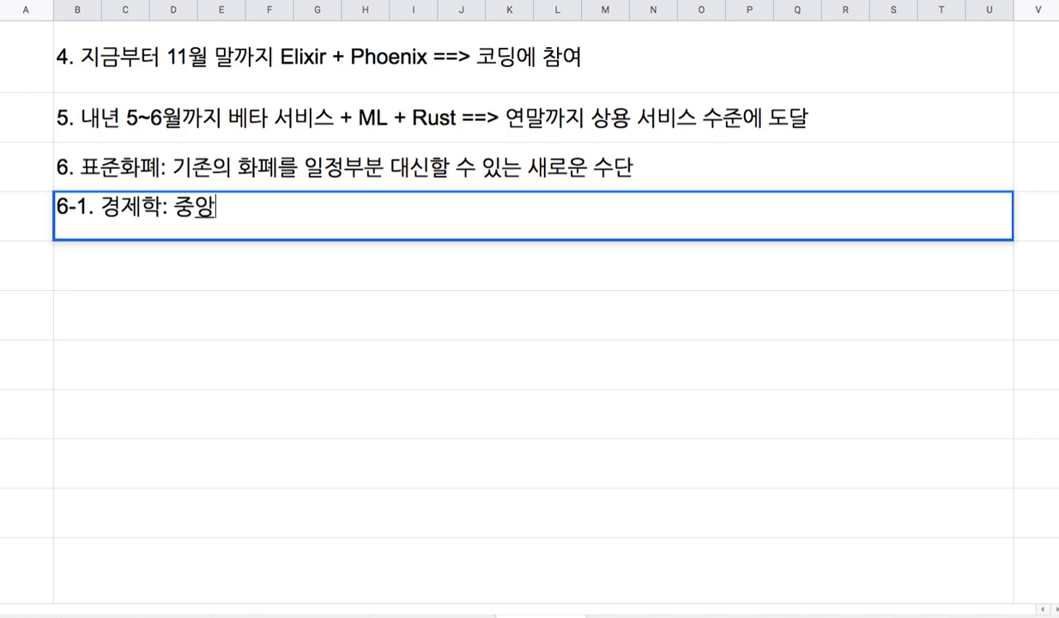
type("ㅇ은행 발행 호")
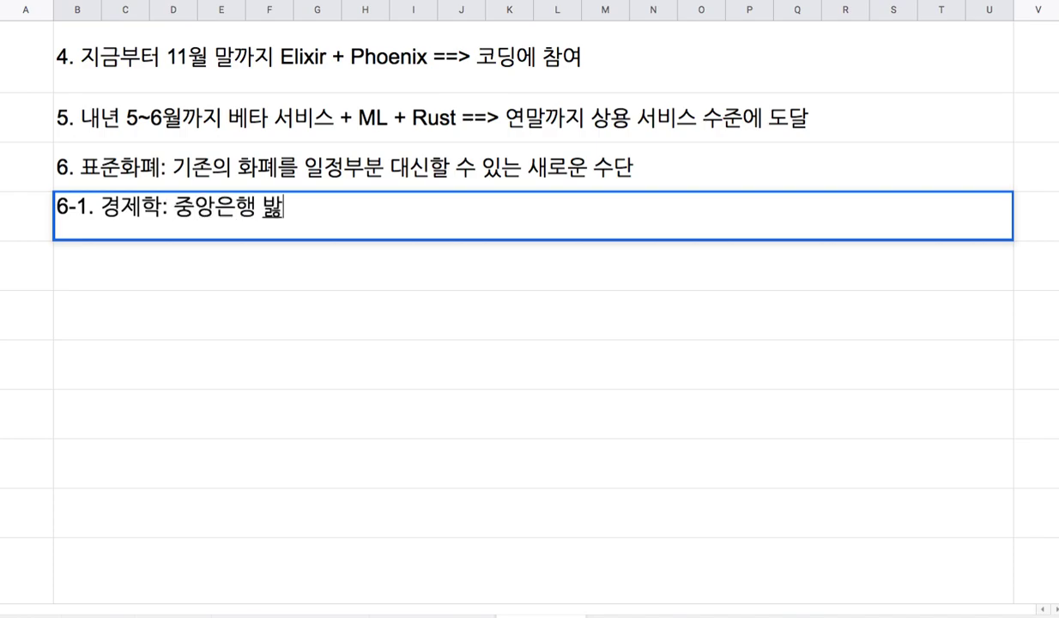
type("화폐")
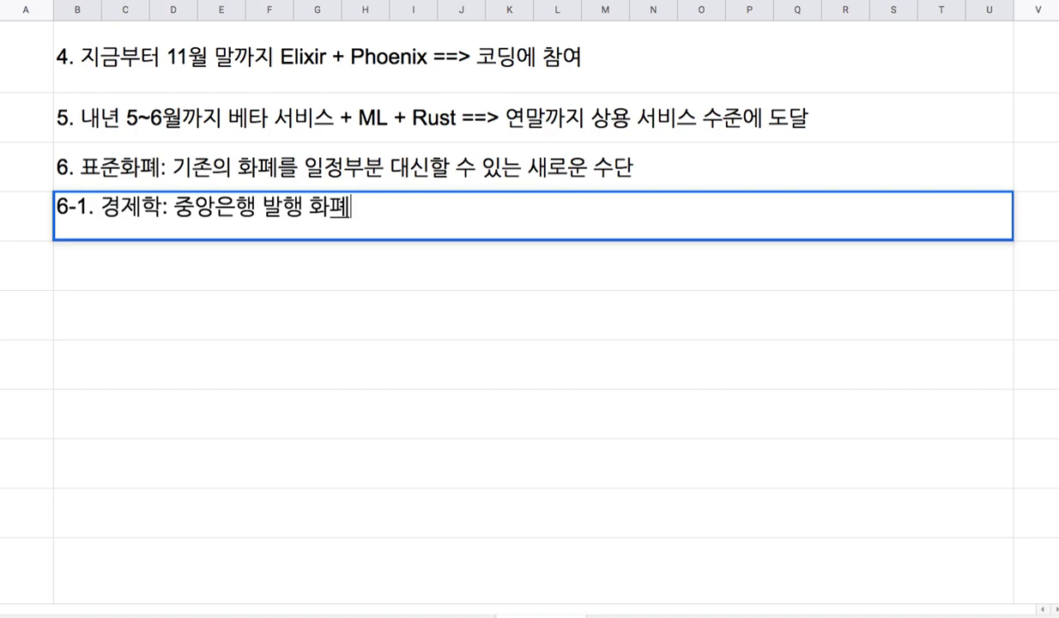
type("(본원")
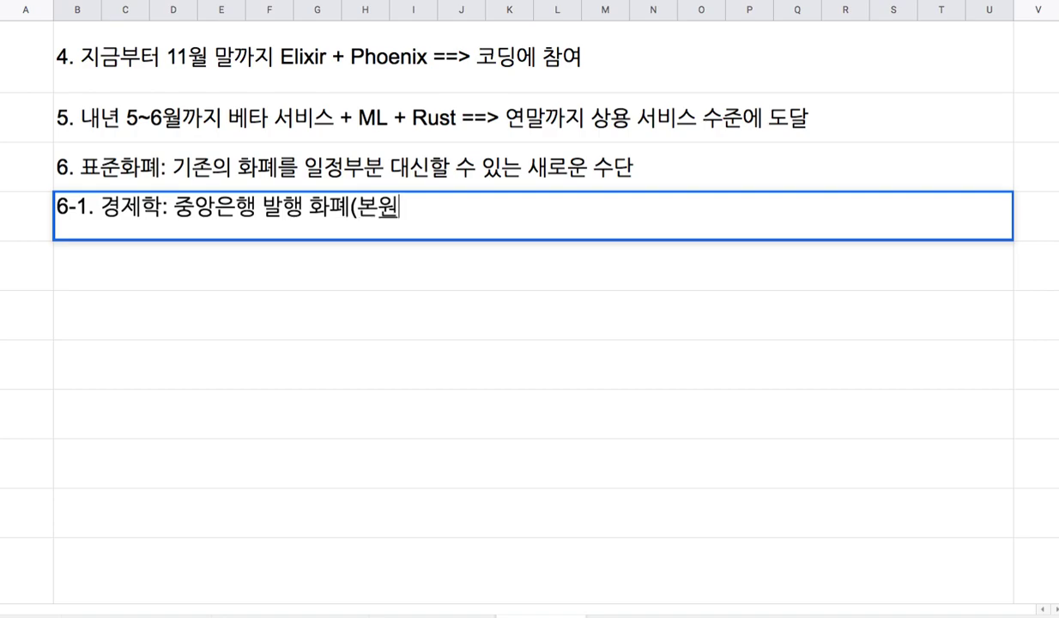
type(" 통화")
Close the parenthesis in sub-item 6-1 and append ", 증권, 채권, 집문서, 자동차 등록증"
type("), 증구")
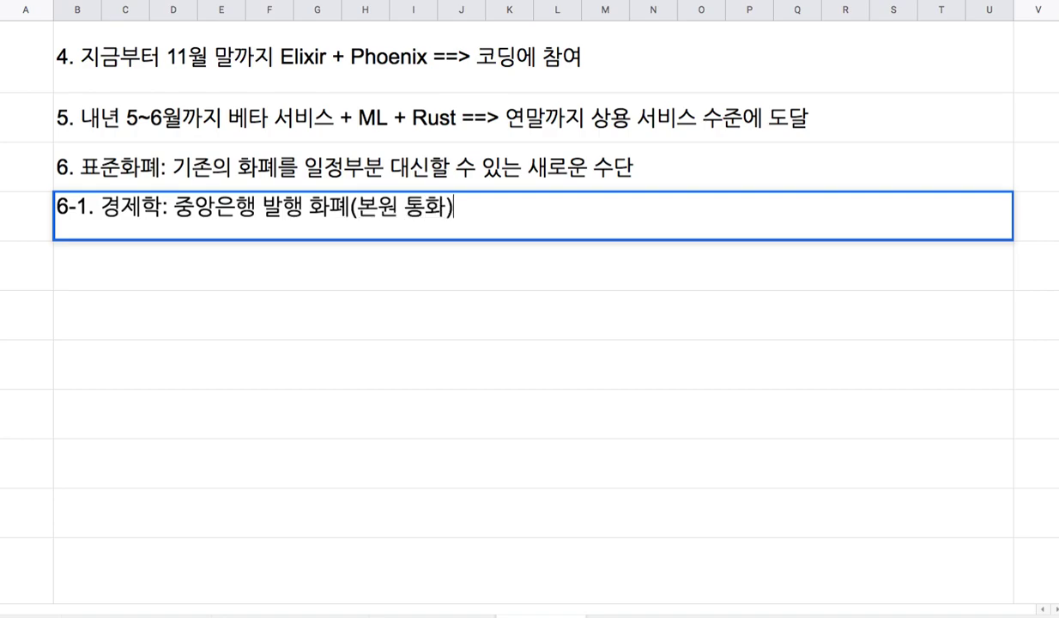
type("권, 채권")
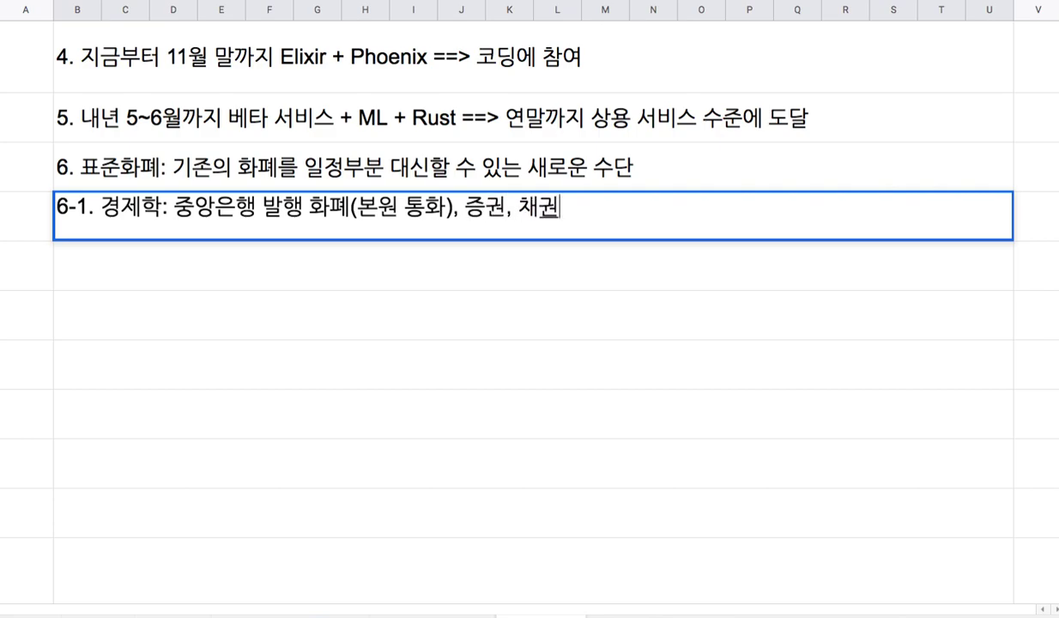
type(", 집문서, ")
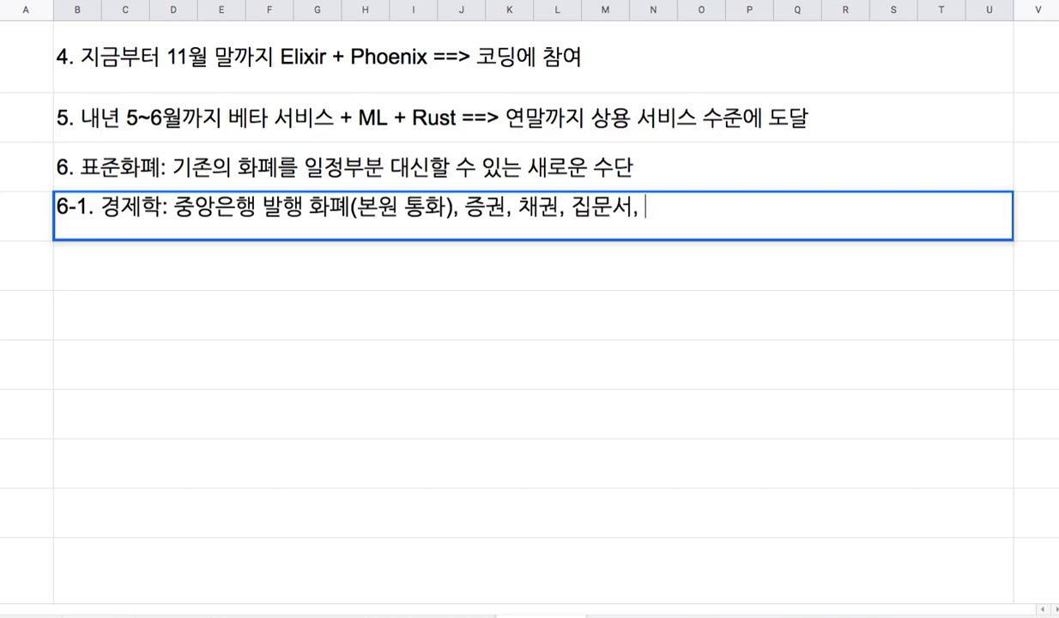
type("자동차 ")
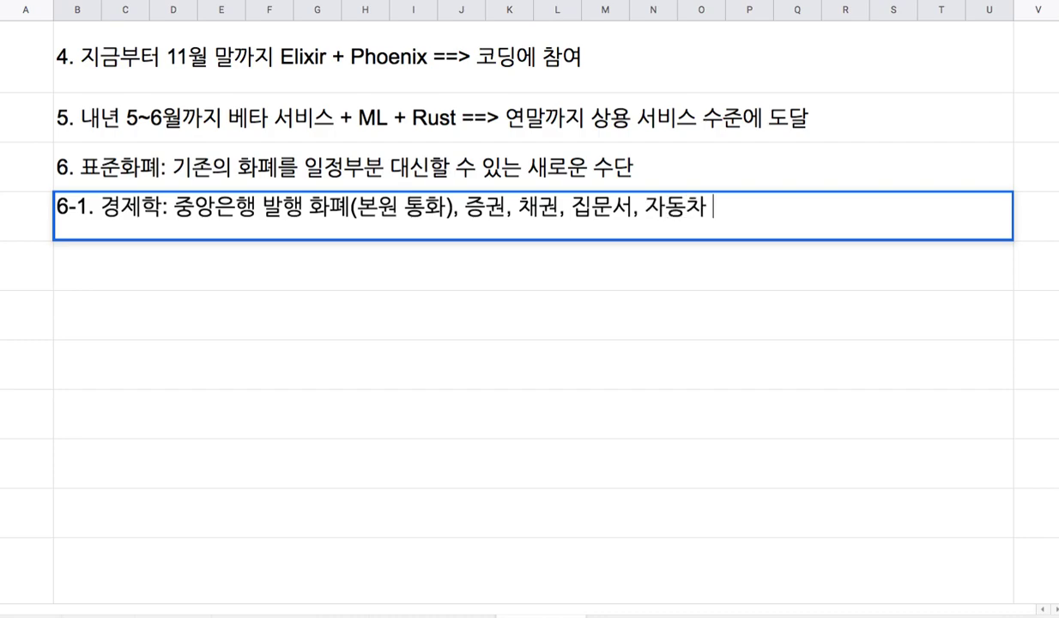
type("등록증")
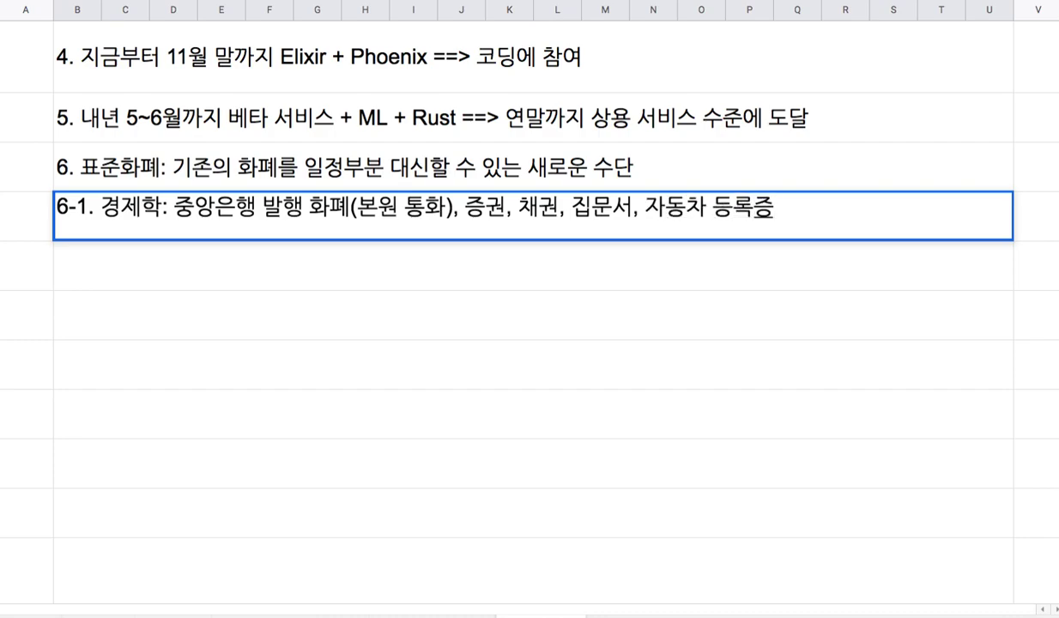
Append "===> 가치를 가진 모든 재화와 용역은" after "자동차 등록증" in sub-item 6-1
left_click_drag(645, 206, 747, 206)
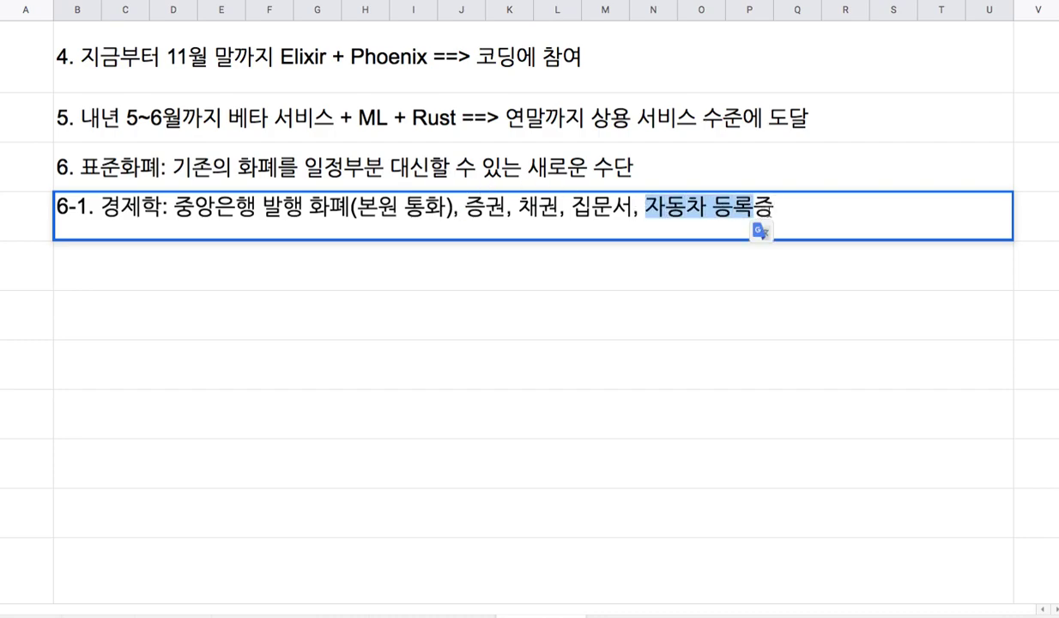
left_click(777, 209)
type("===> 가")
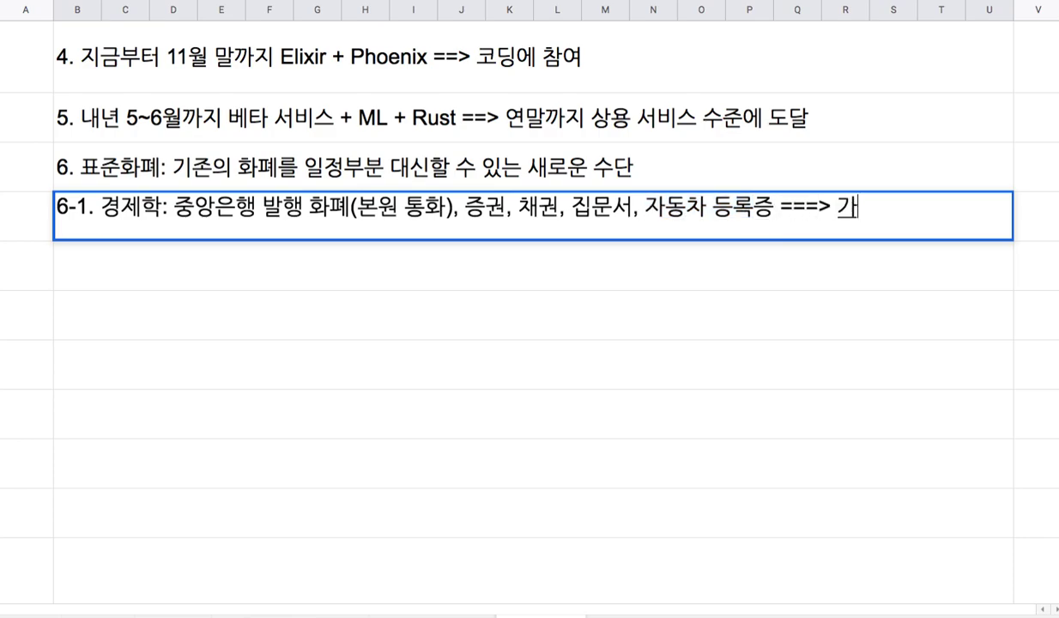
type("치를 가진 모든 ")
type("재화와 용ㅇ")
type("역은 ㅎ")
key("BackSpace")
Continue sub-item 6-1 with "일정 정도로 화폐로 기능" after "용역은"
type("일정 정돟")
type("ㅗ")
key("BackSpace")
key("BackSpace")
type("로 환")
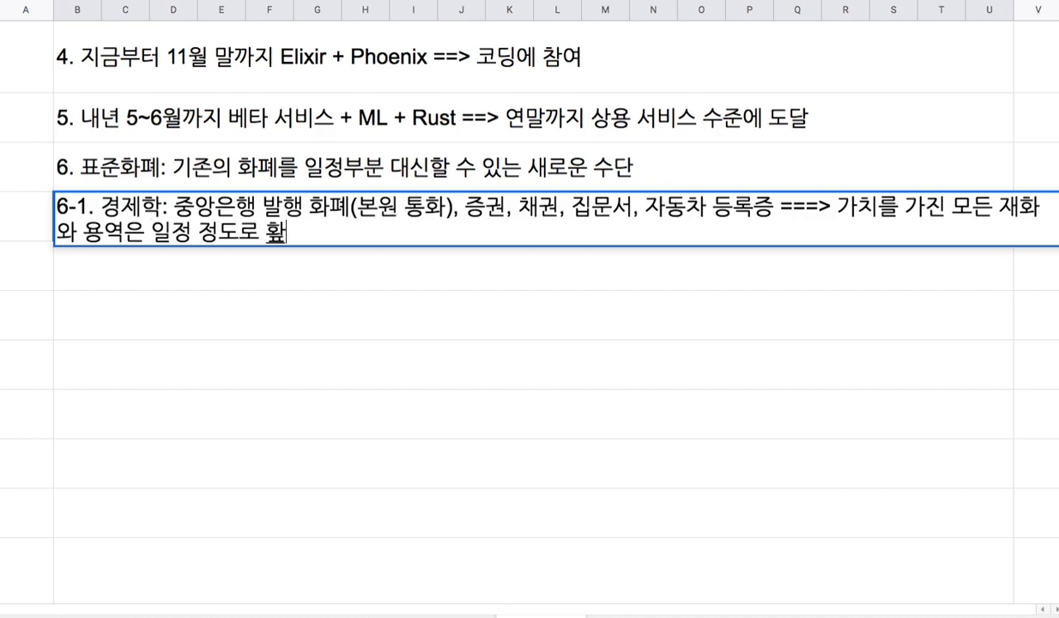
type("폐로 기능")
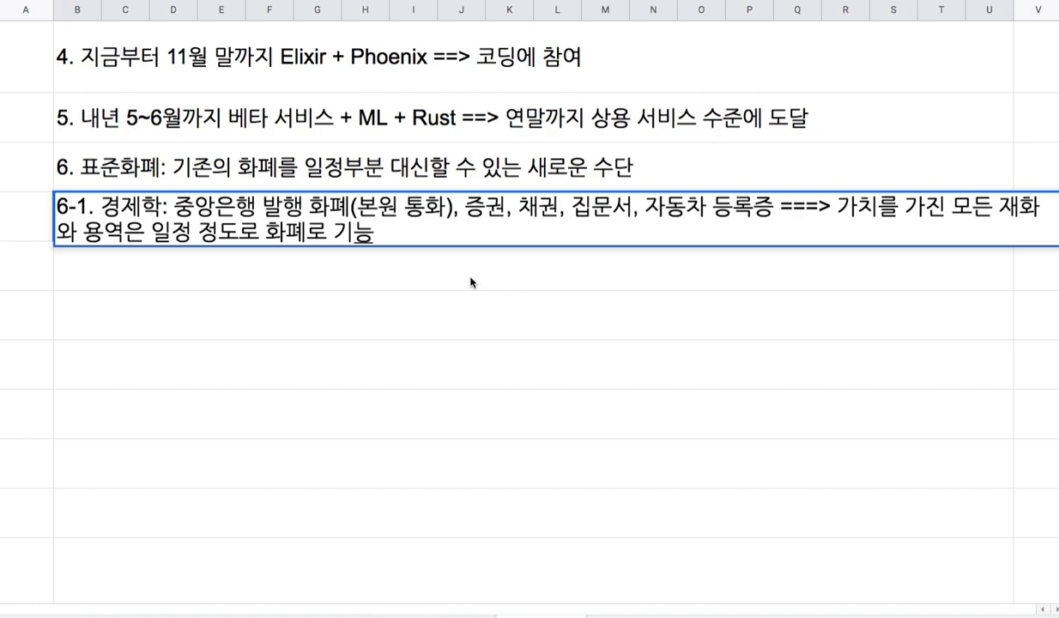
Start sub-item 6-2 in the row below 6-1 with "6-2. 표준화폐는 모든 종류의 가치를 측정하는 수단으로"
key("Return")
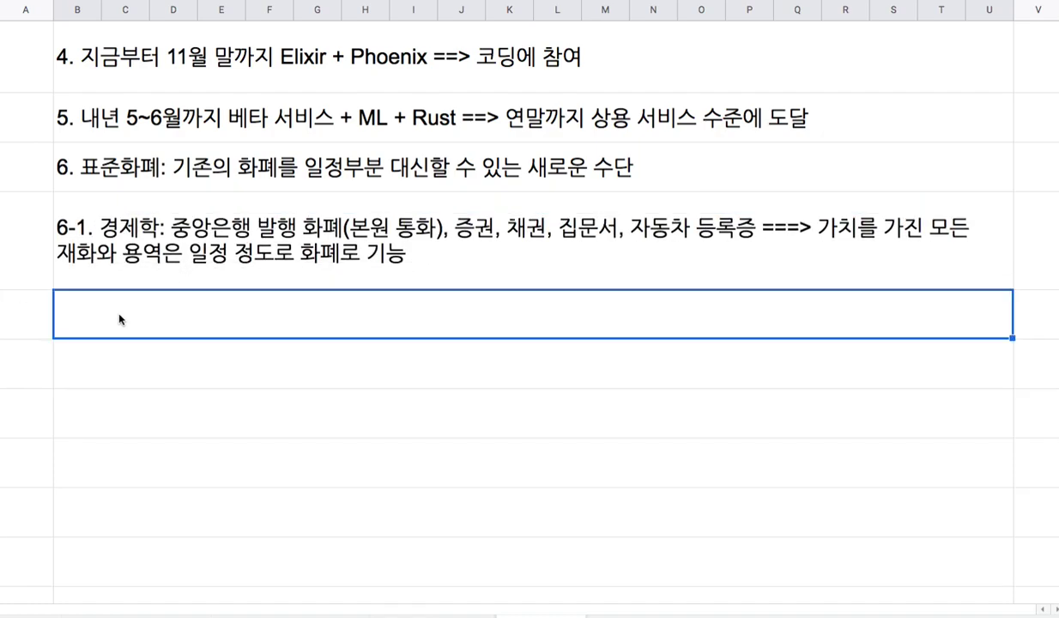
type("6-2. ")
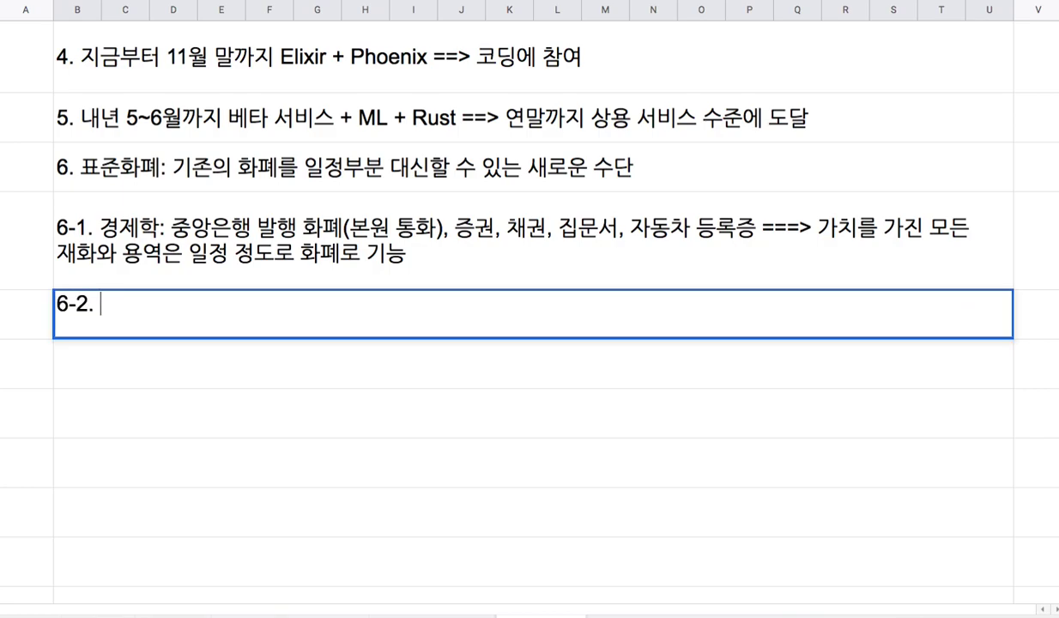
type("표주준화폐는")
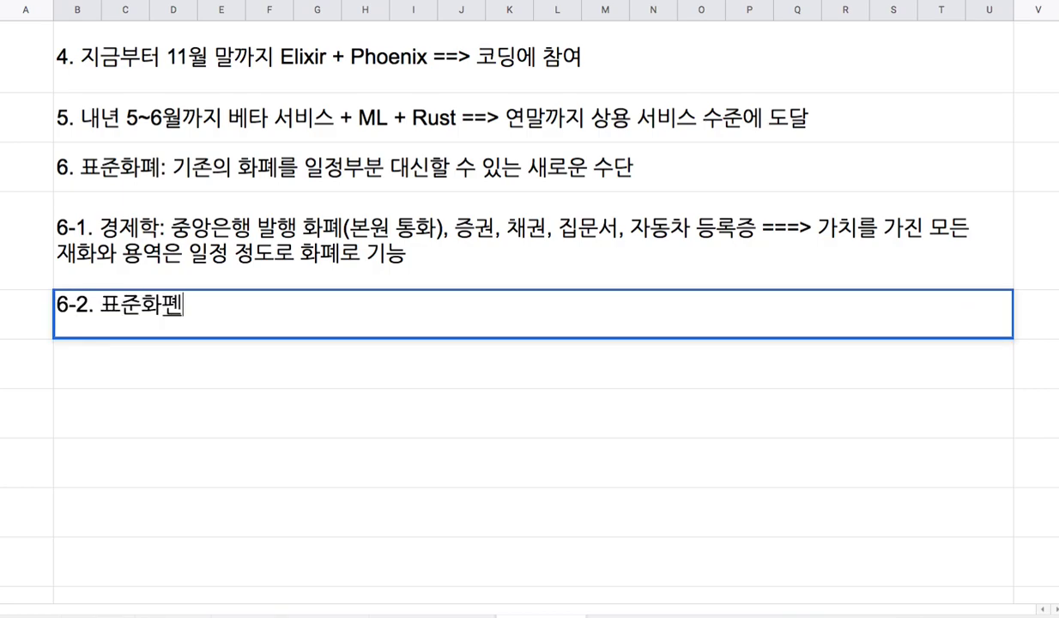
type(" 모든 종류")
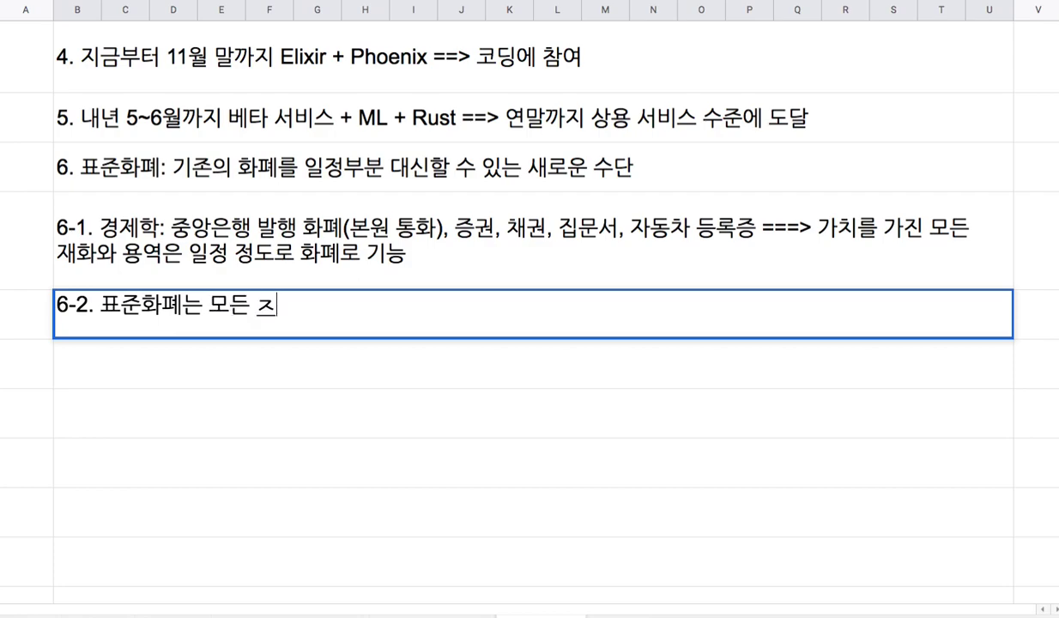
type("의 가치")
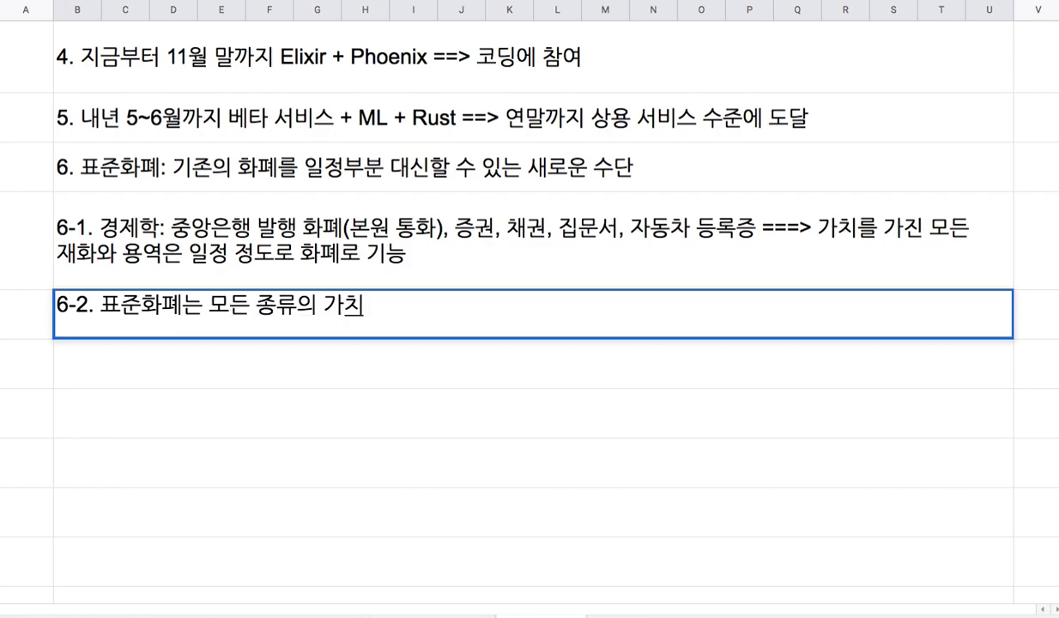
type("를 측")
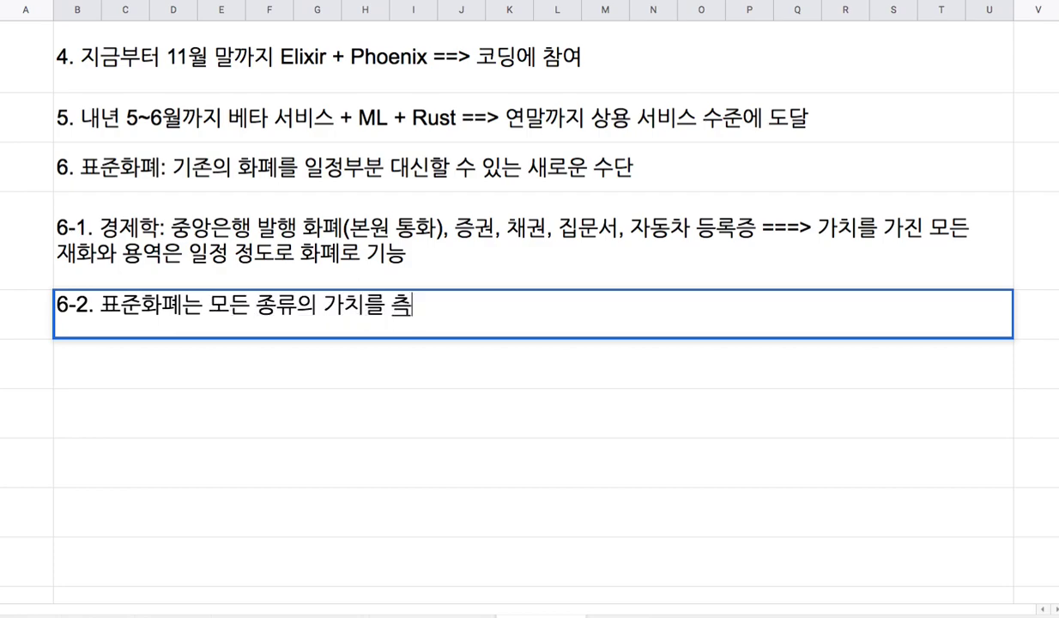
type("정하는 수단으로")
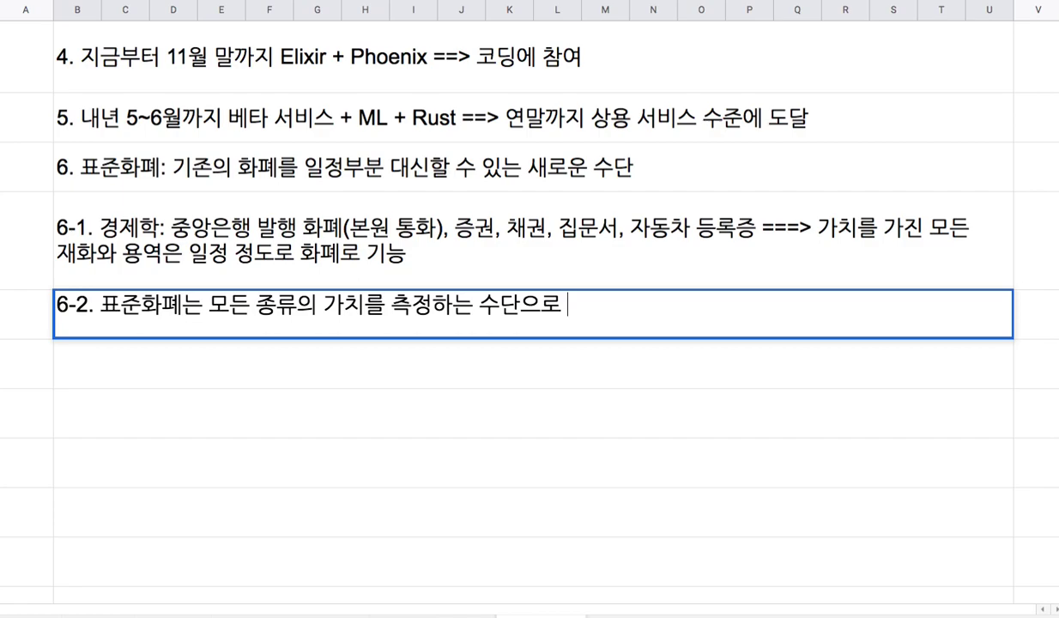
Replace the ending "으로" after "수단" in sub-item 6-2 with "이며, 국적 통화와"
key("BackSpace")
key("BackSpace")
key("BackSpace")
type("이며")
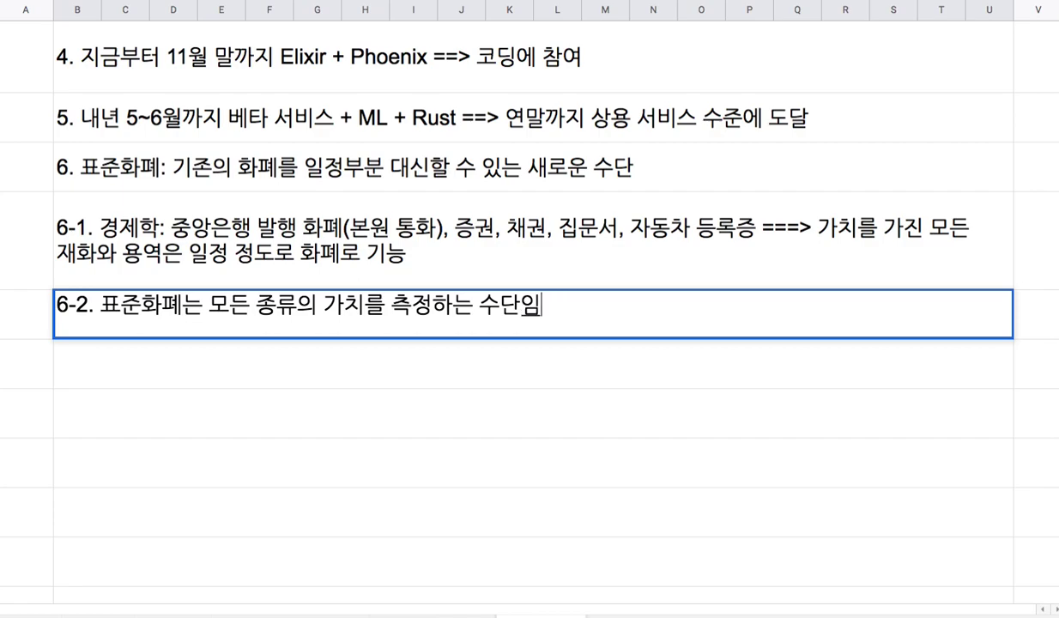
type(", 국적 통")
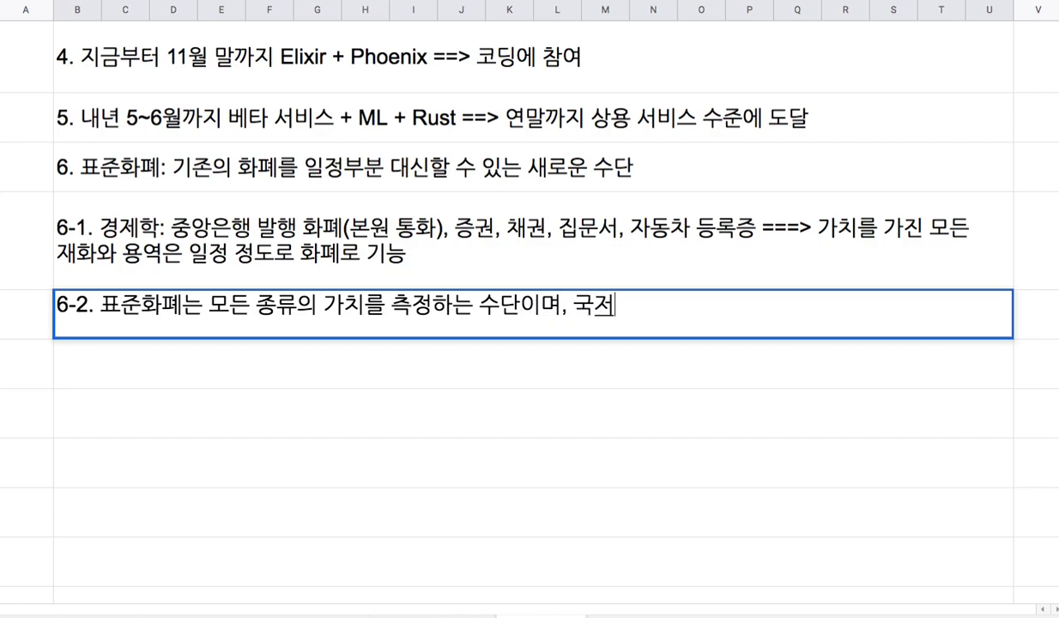
type("화와 ")
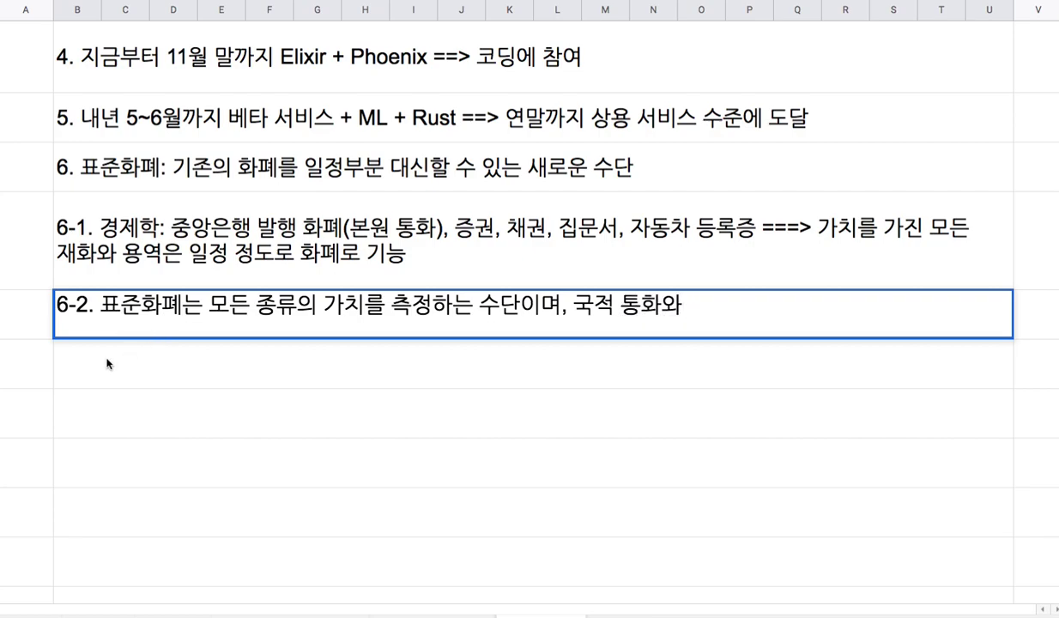
Insert "(1)" before "모든 종류의" and "(2) 모든" before "국적 통화와" in sub-item 6-2
type("(1)")
left_click(607, 304)
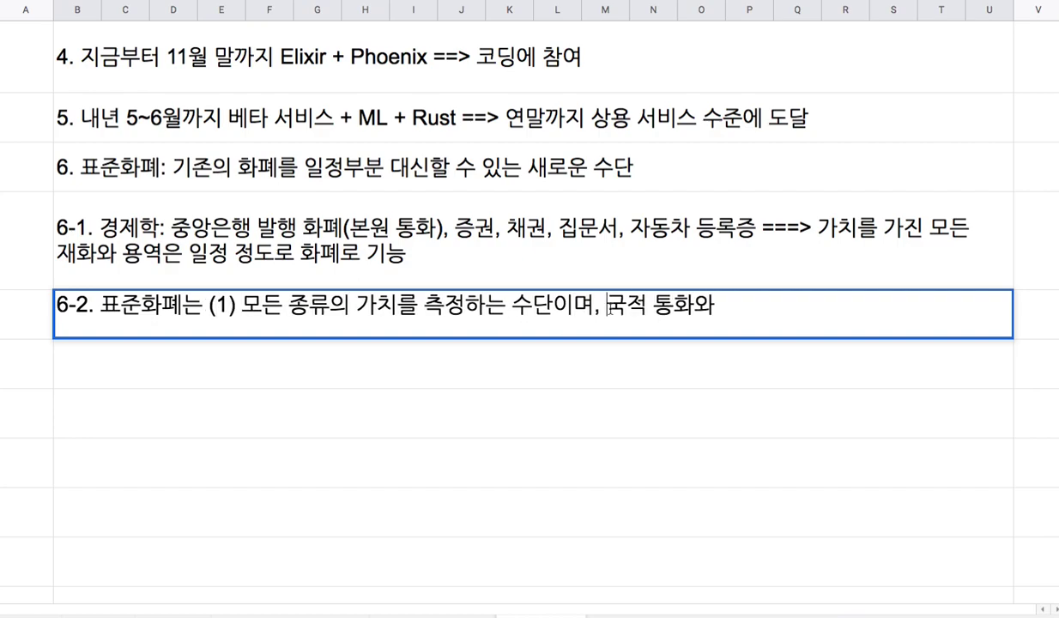
type("(2) 모든")
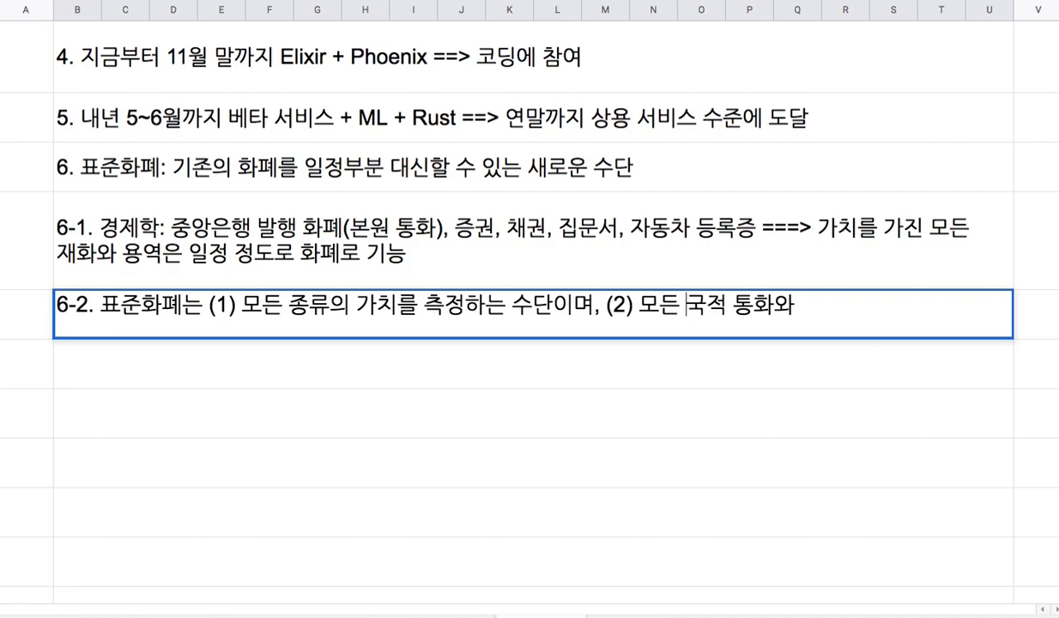
Replace "모든" after "(2)" in sub-item 6-2 with "국제 외환 시장에서 거래되는 모든"
key("BackSpace")
key("BackSpace")
key("BackSpace")
type("외")
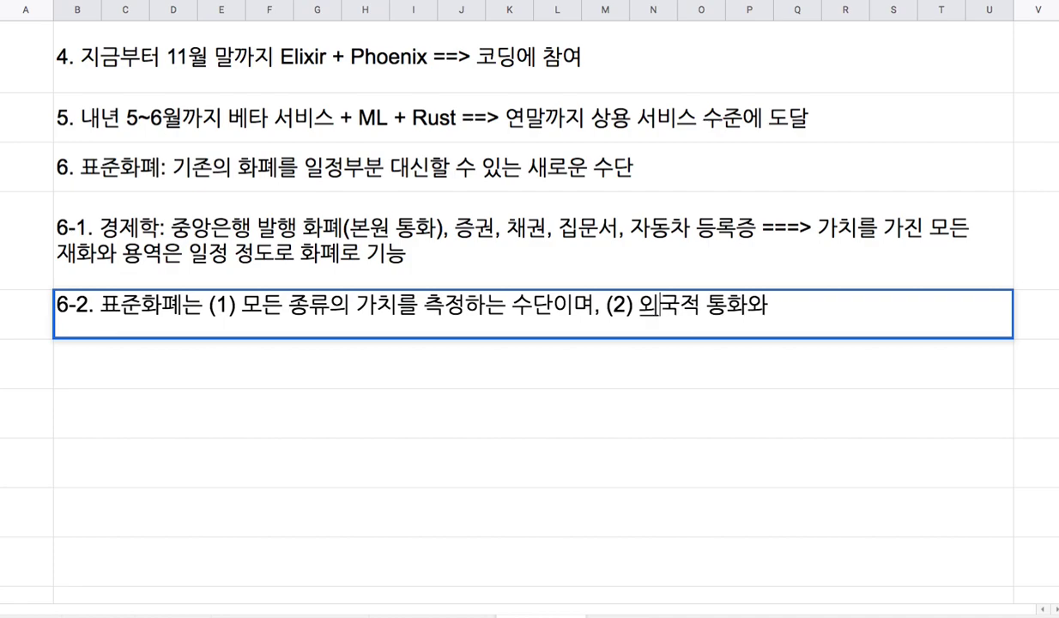
type("화")
key("BackSpace")
key("BackSpace")
type("국제 외호")
type("환 시장에서 거래")
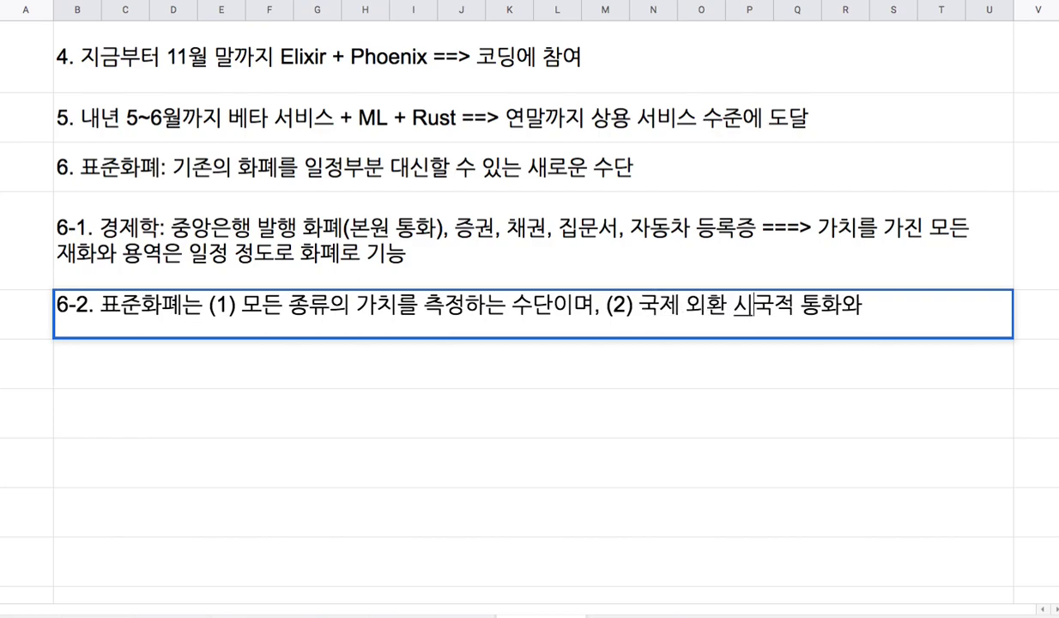
type("되는 모든 ")
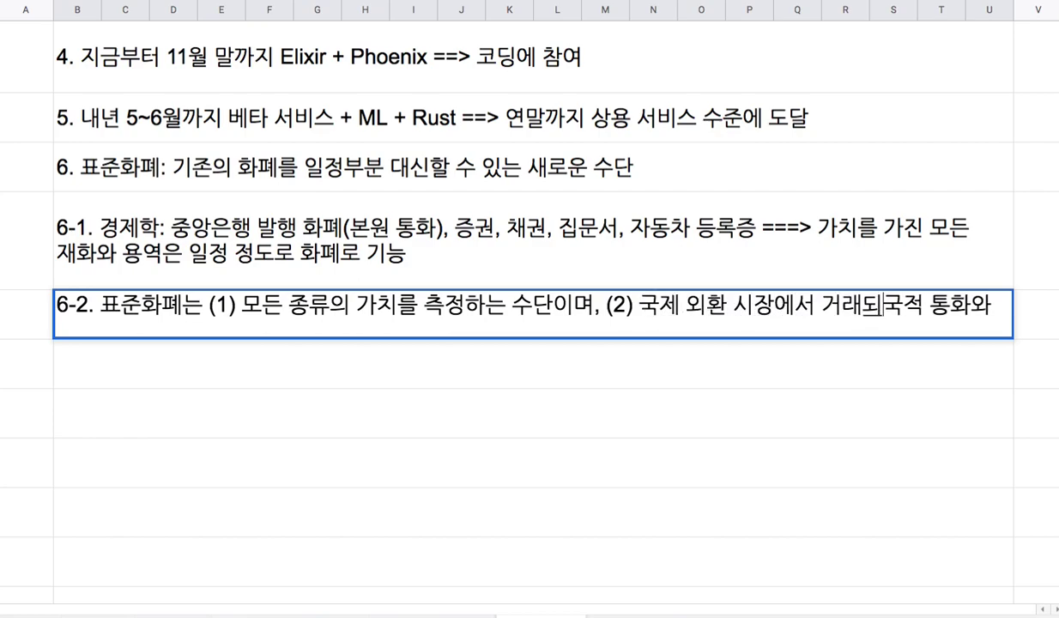
Continue sub-item 6-2 after "국적 통화와" with "교환 가능하고, (3) 최초의 법적 지위를 갖는"
type("교")
type("환 가능하고")
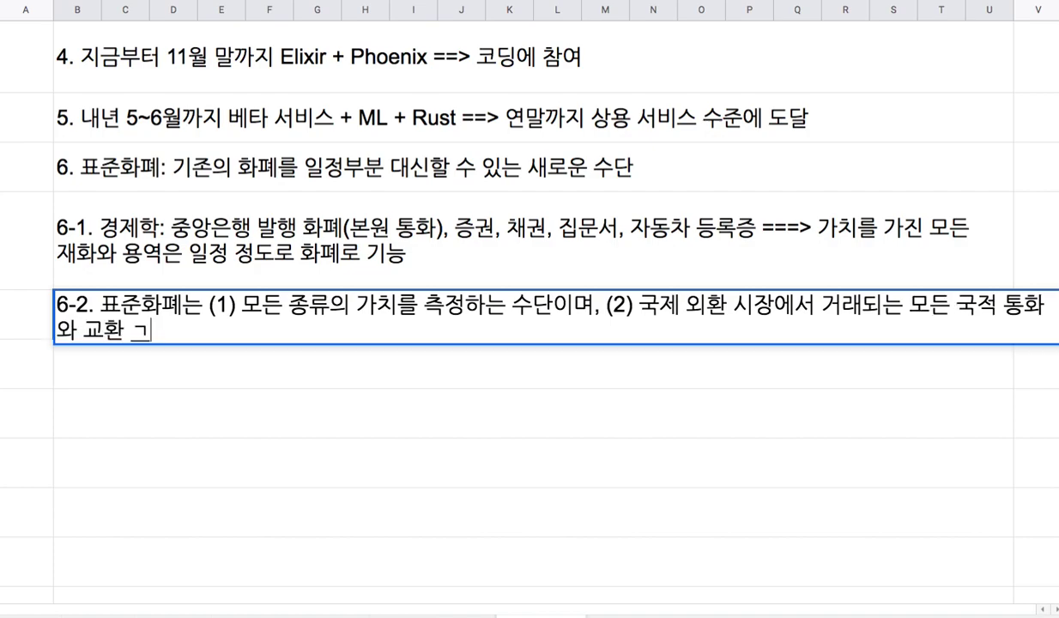
type(", ")
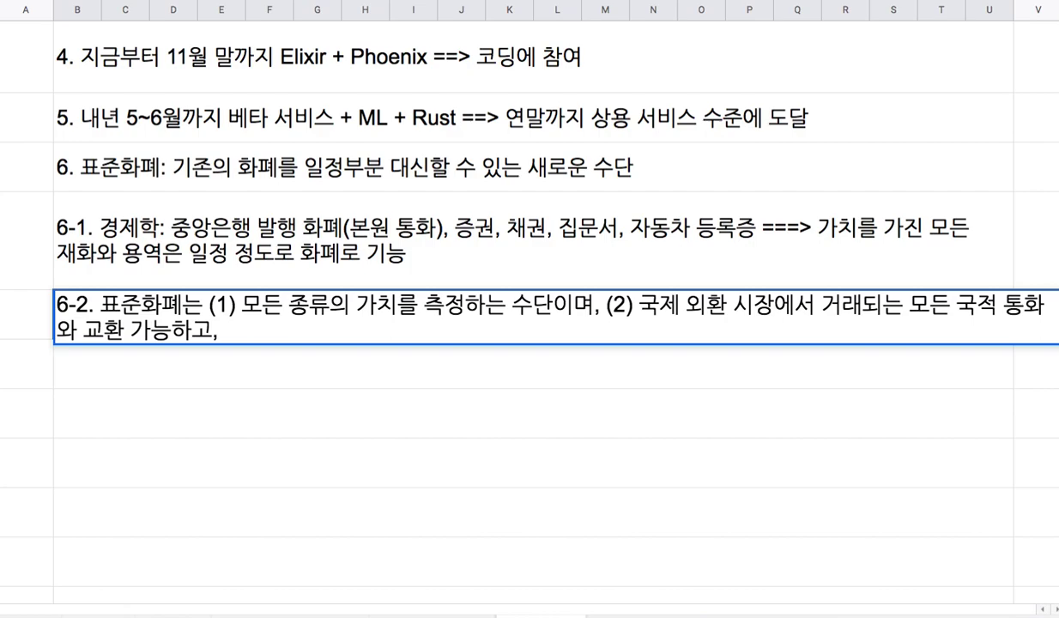
type("(3) 최초의 ")
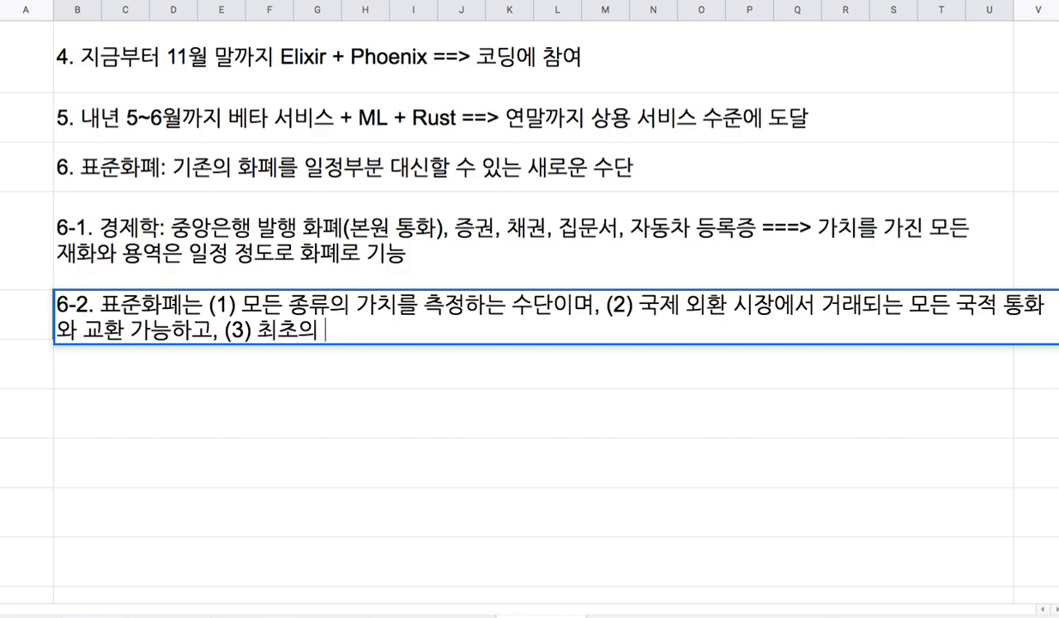
type("버법적 지월")
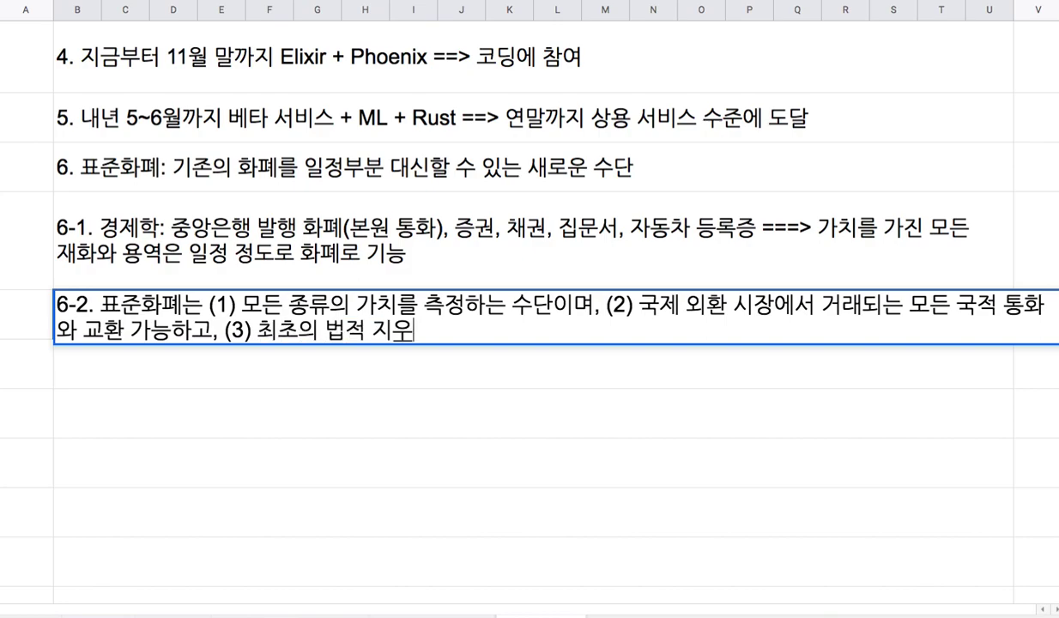
type("위를 갖는")
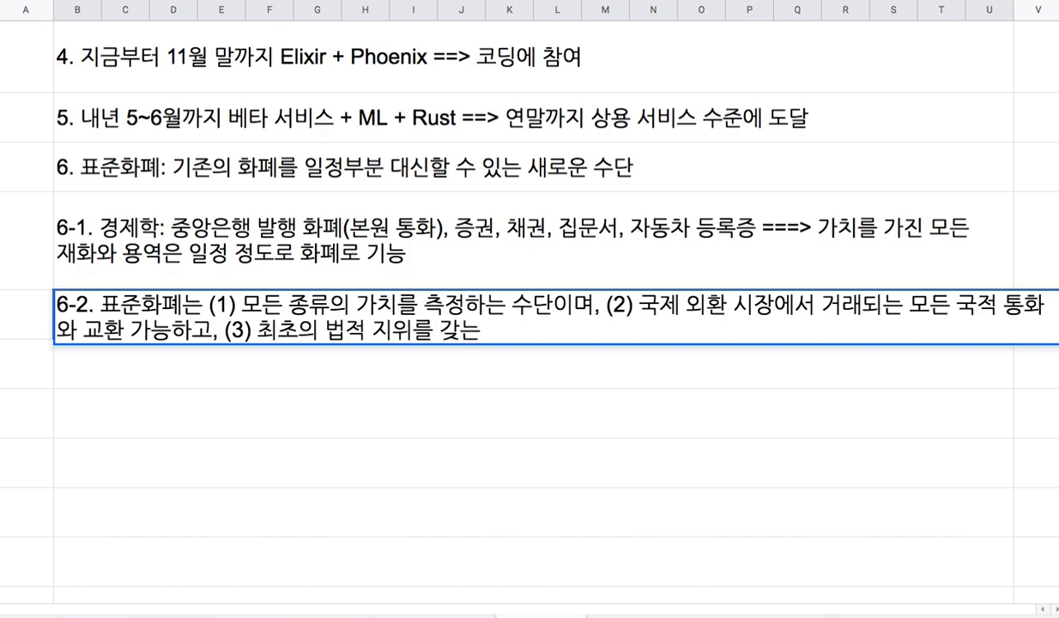
Change "최초의" to "최초로 통화로" in sub-item 6-2 and finish the sentence with "법화"
left_click(299, 324)
key("BackSpace")
type("ㄹ로 통화로")
left_click(554, 329)
type("법")
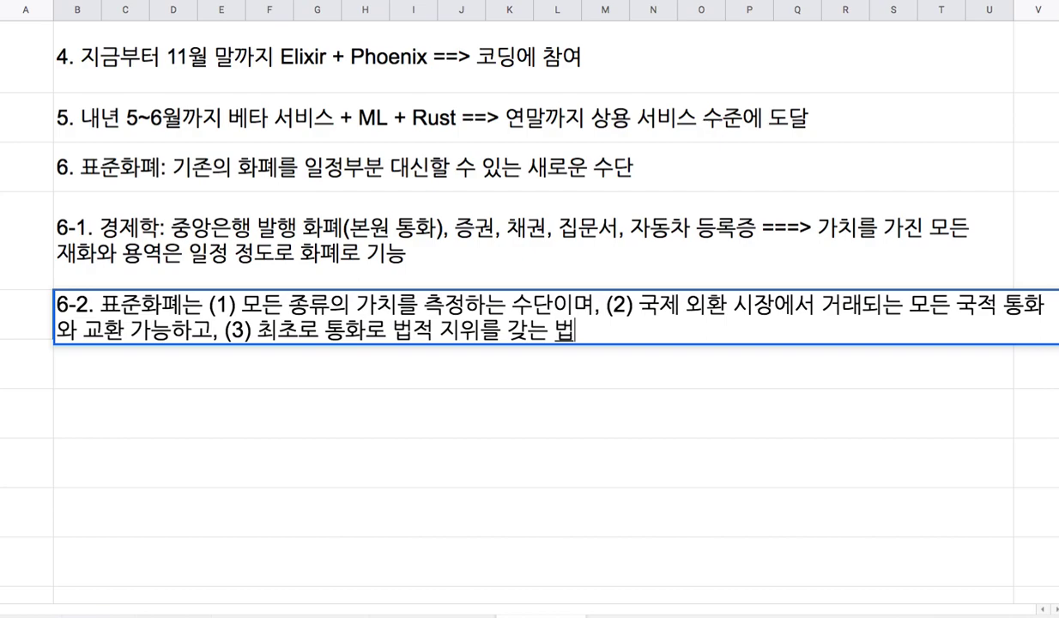
type("화")
key("Return")
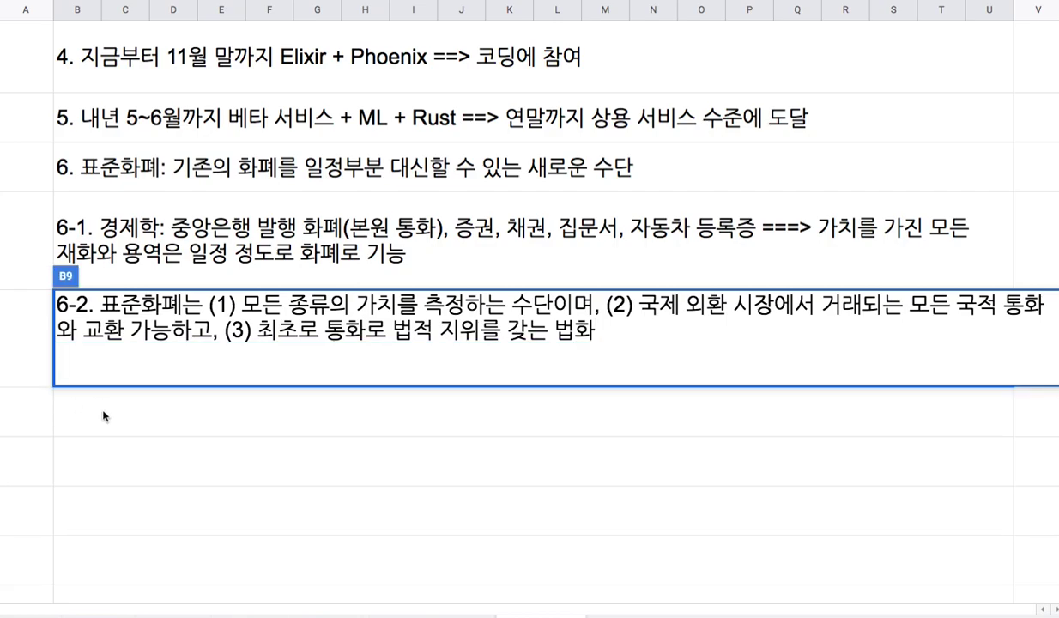
left_click(103, 415)
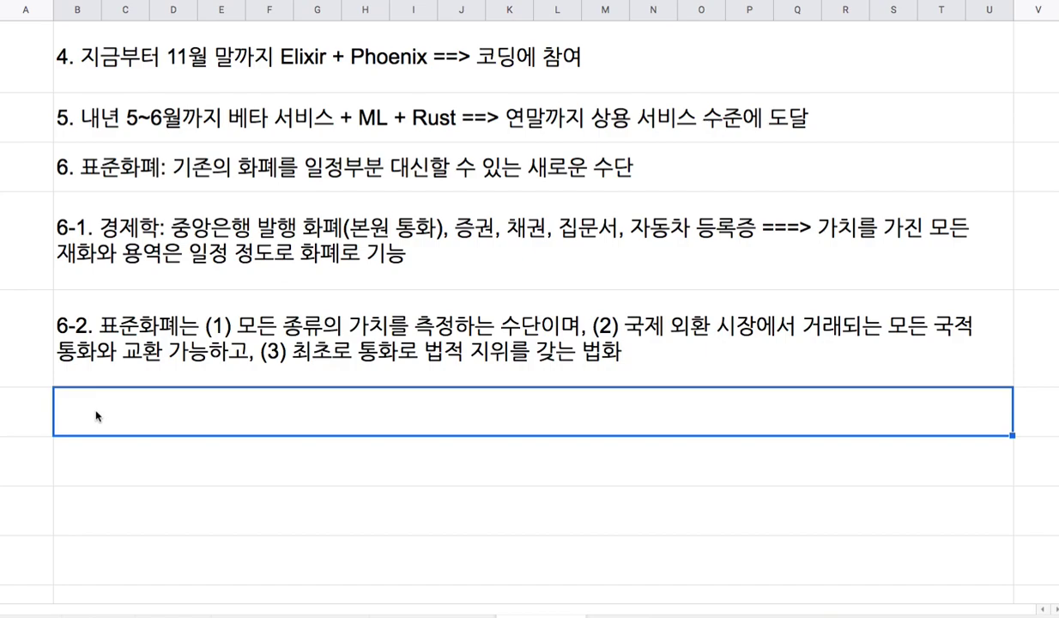
Insert "어떤 중간 단계없이 바로" before "교환 가능하고" in point (2) of sub-item 6-2
double_click(339, 335)
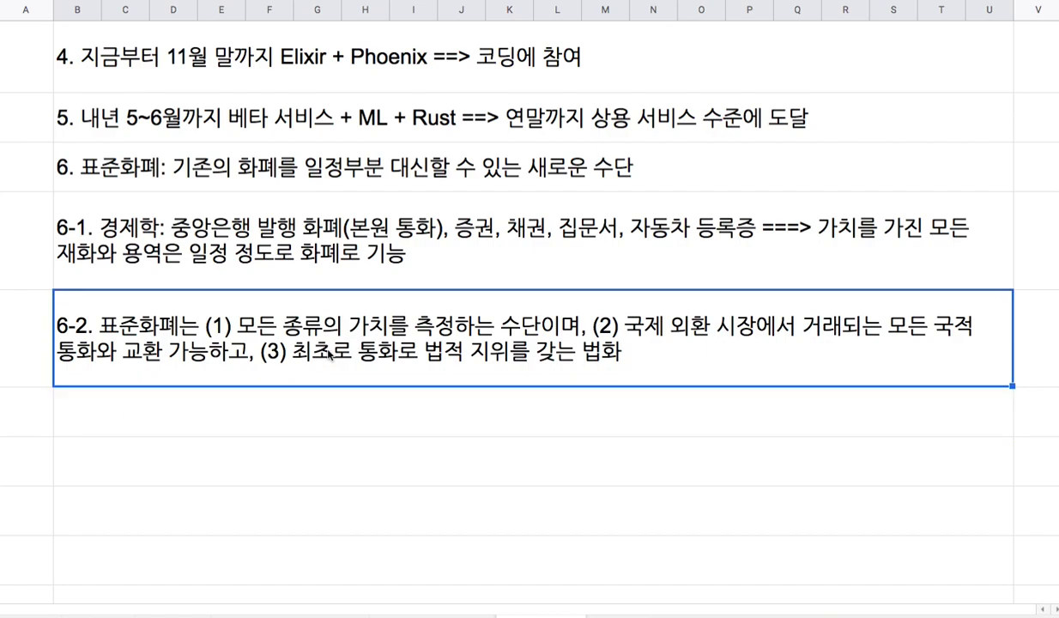
left_click_drag(277, 330, 531, 337)
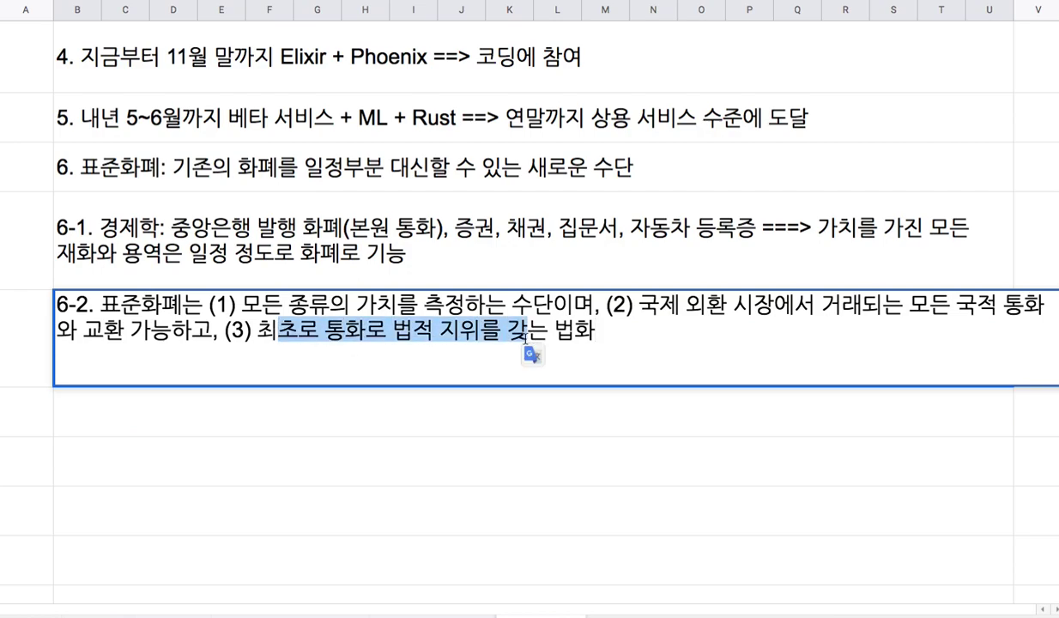
left_click_drag(638, 305, 686, 305)
left_click_drag(520, 311, 190, 331)
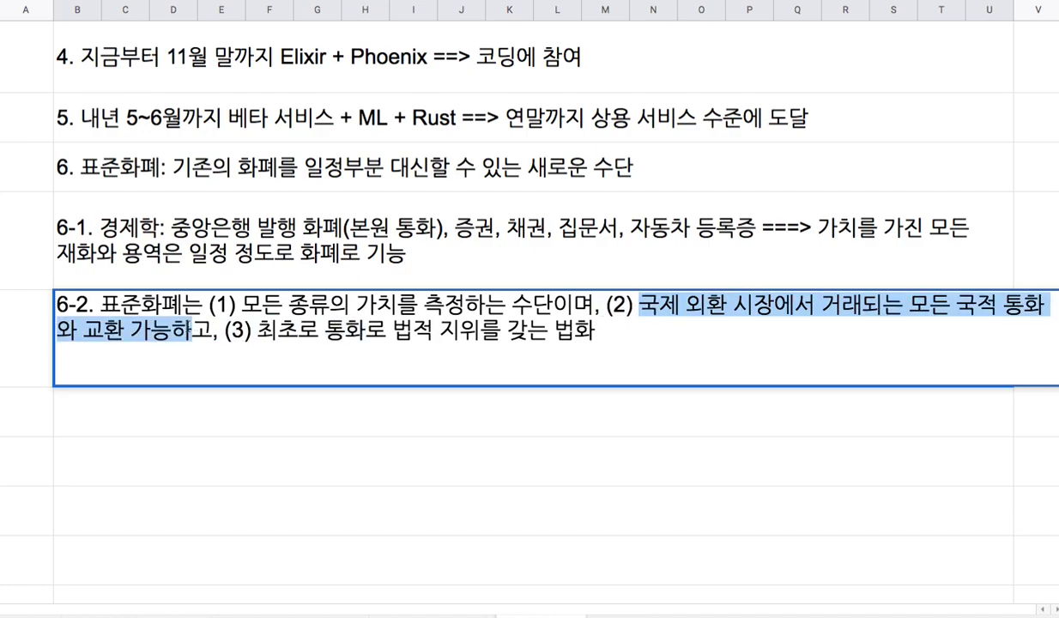
left_click(86, 332)
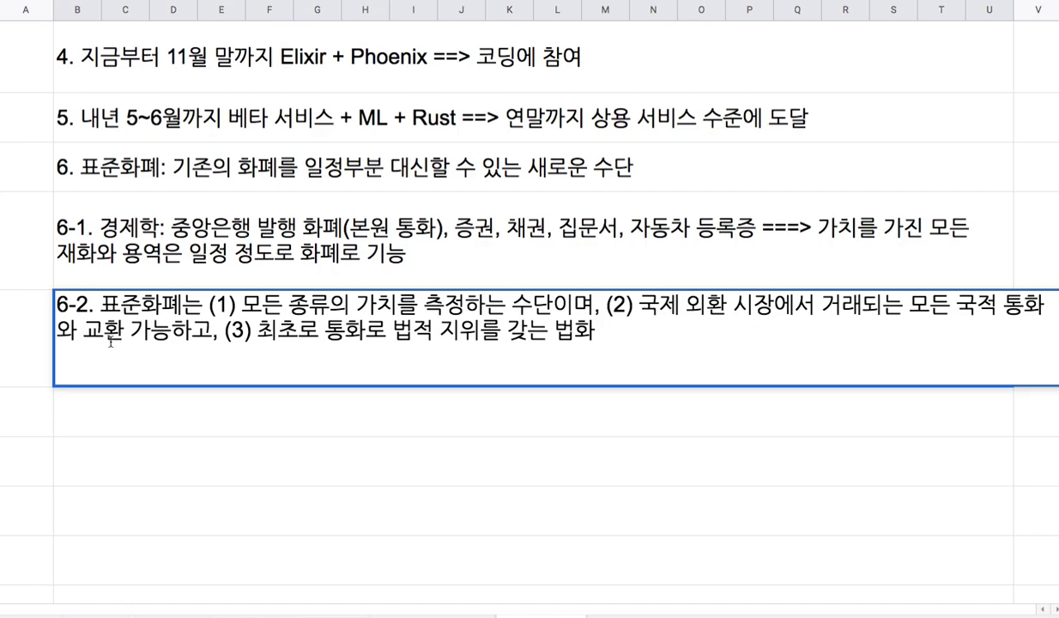
type("어떤 ")
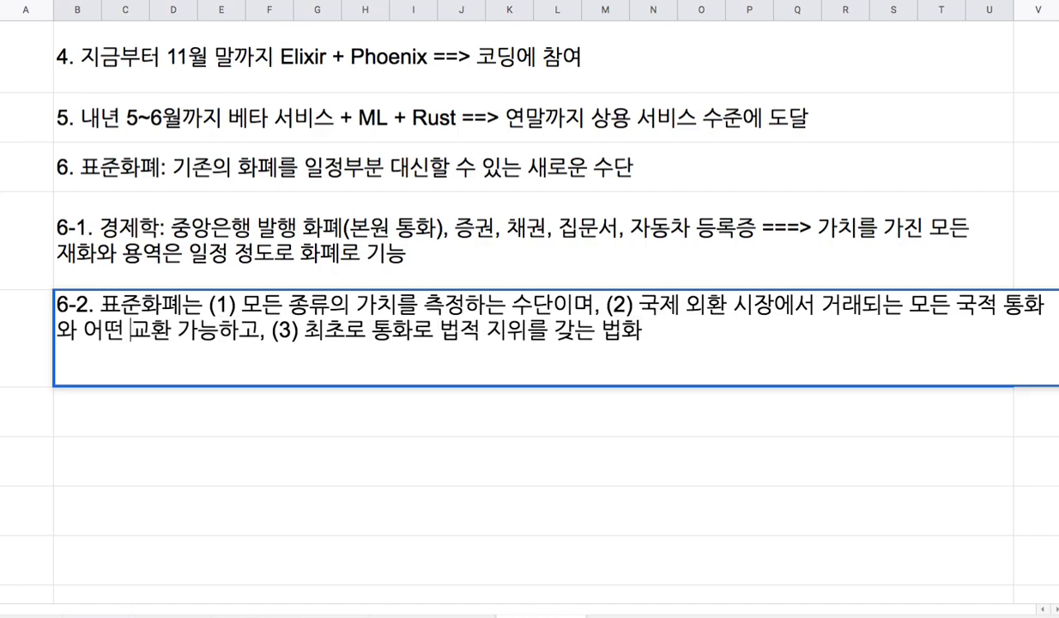
type("중간 단갱")
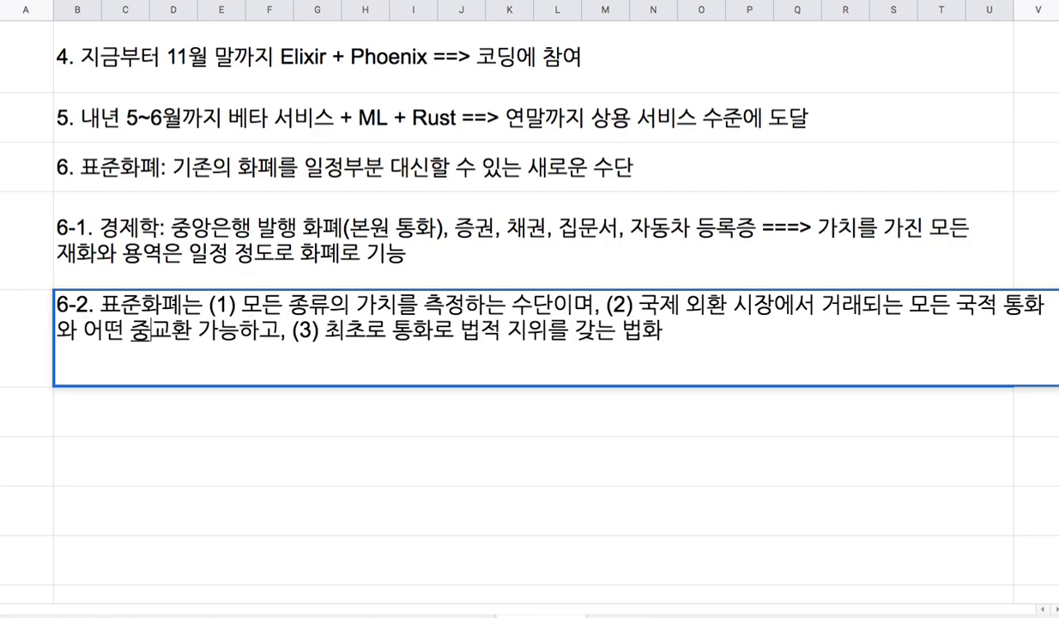
key("BackSpace")
key("BackSpace")
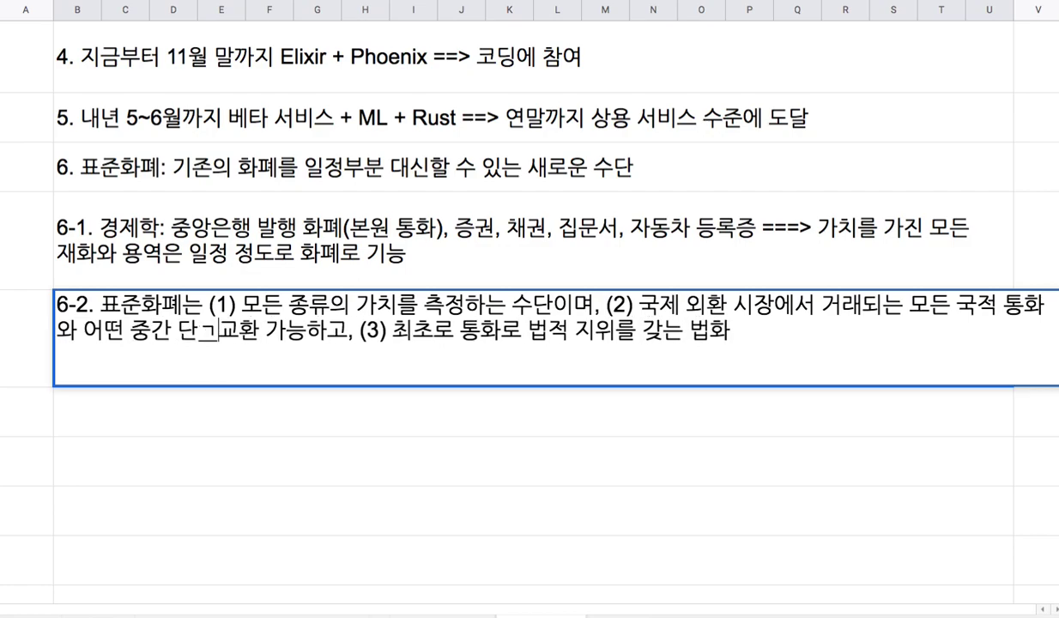
type("계없이 바로")
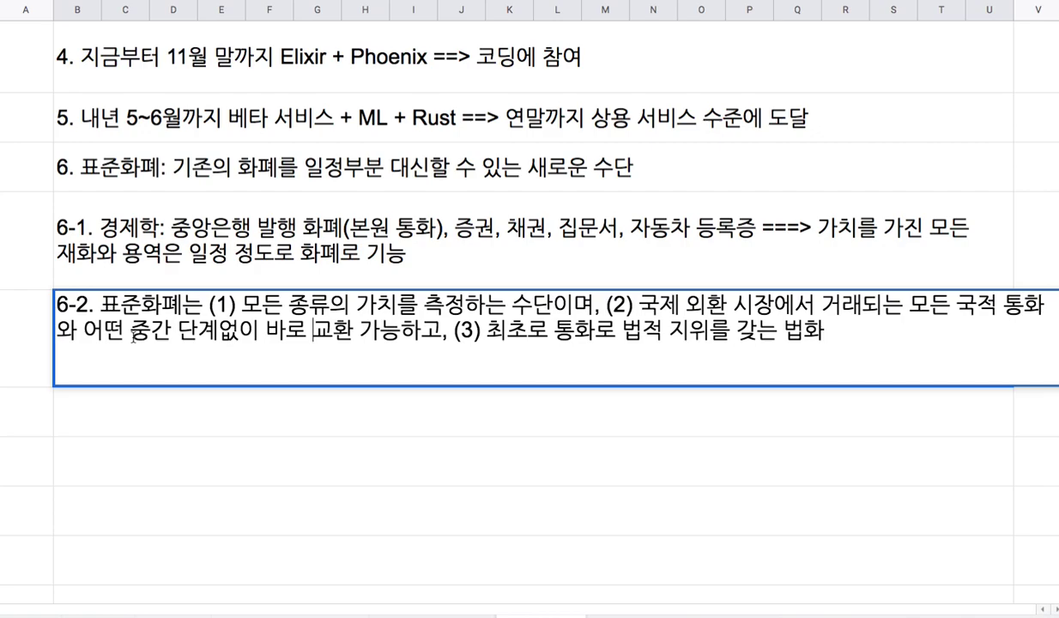
left_click_drag(99, 304, 182, 305)
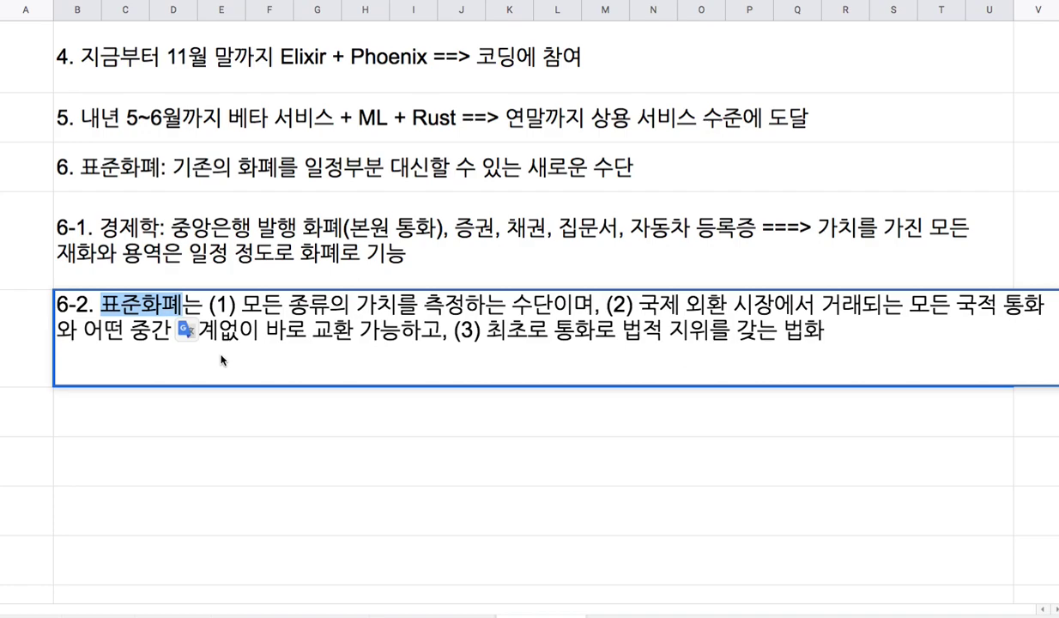
left_click(237, 323)
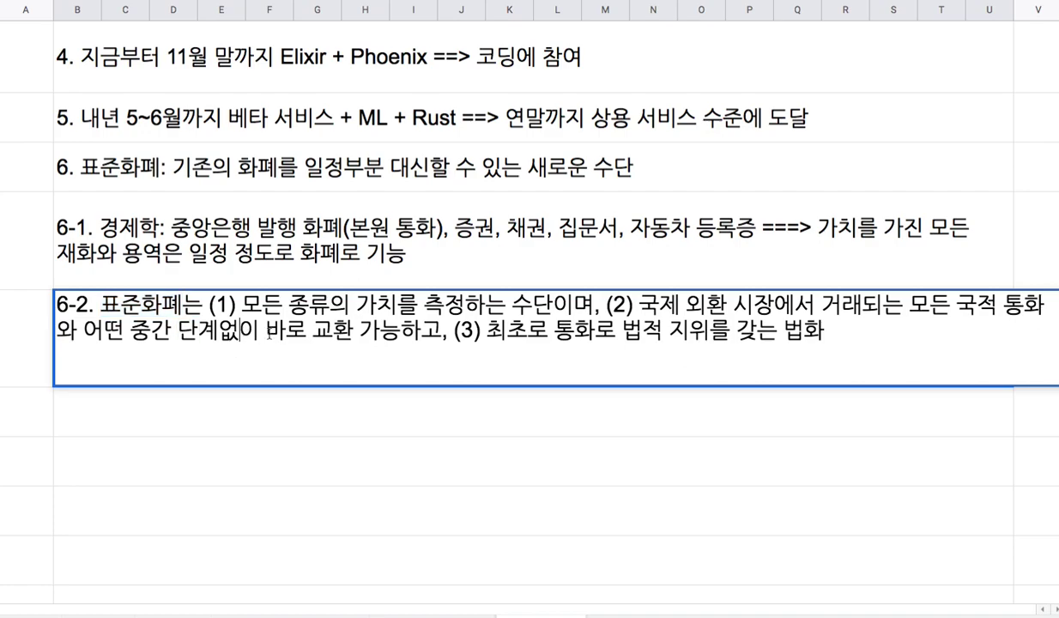
left_click_drag(248, 331, 406, 332)
left_click_drag(182, 303, 113, 306)
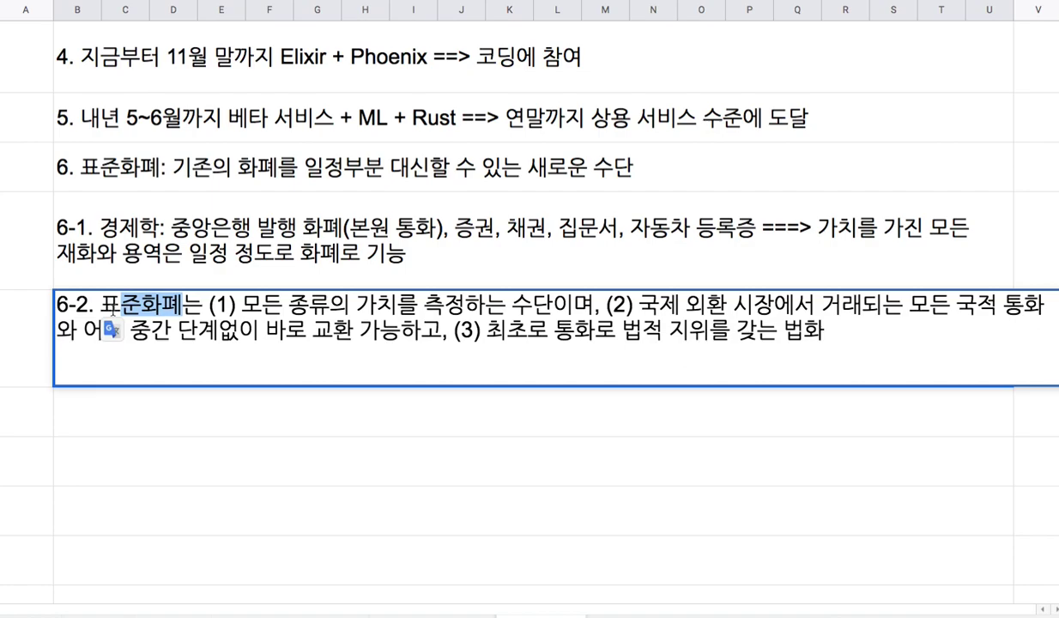
left_click_drag(242, 304, 552, 306)
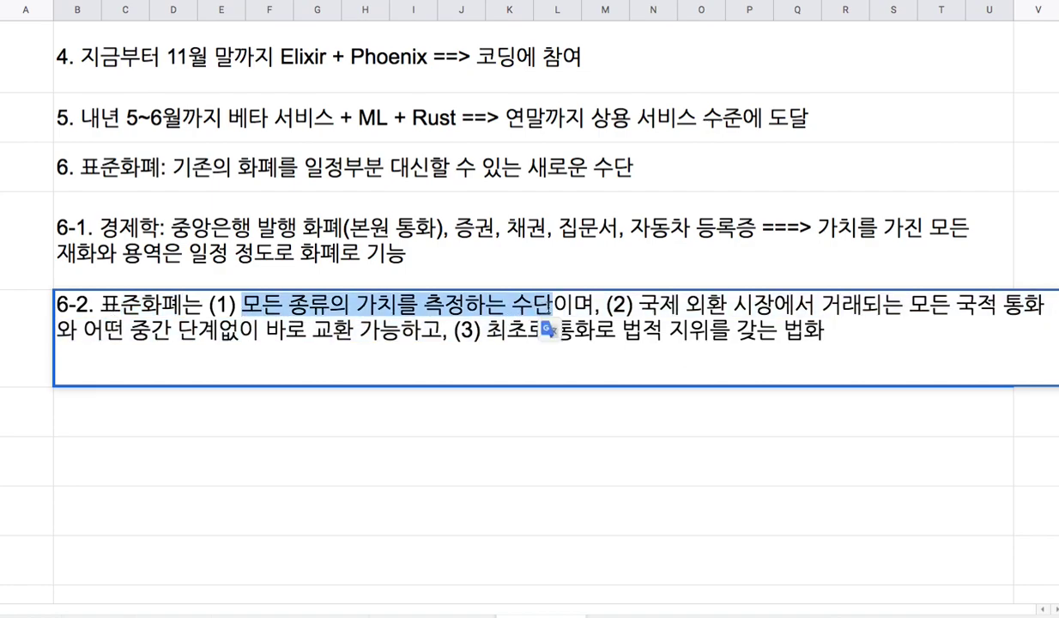
Continue sub-item 6-2 after "법화" with "이며, (4) 증권의 기능도 수행"
left_click(351, 292)
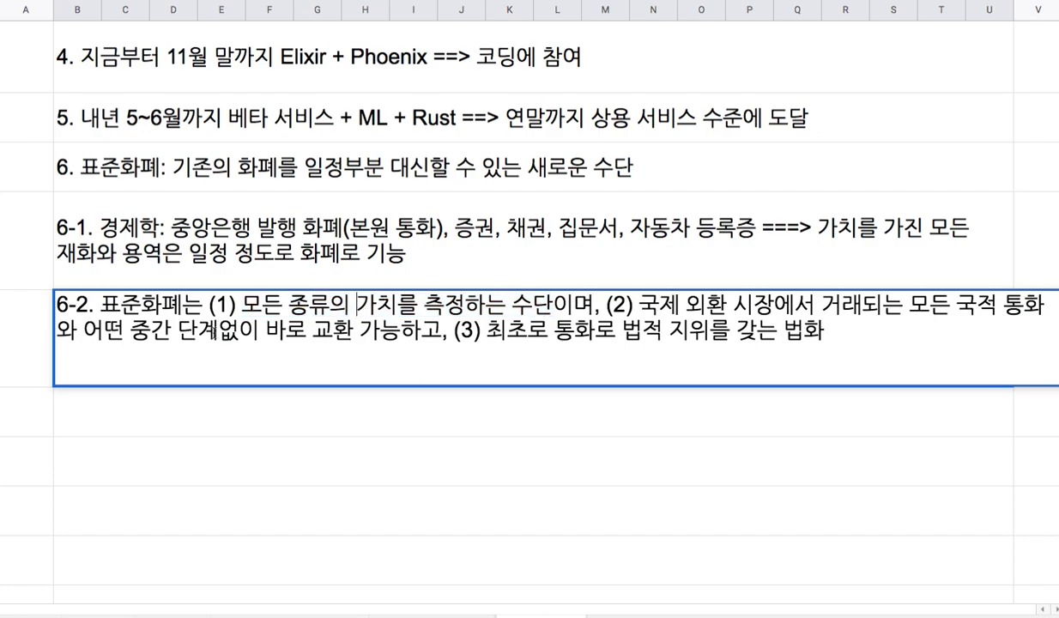
left_click(818, 333)
type("이며, ")
type("(")
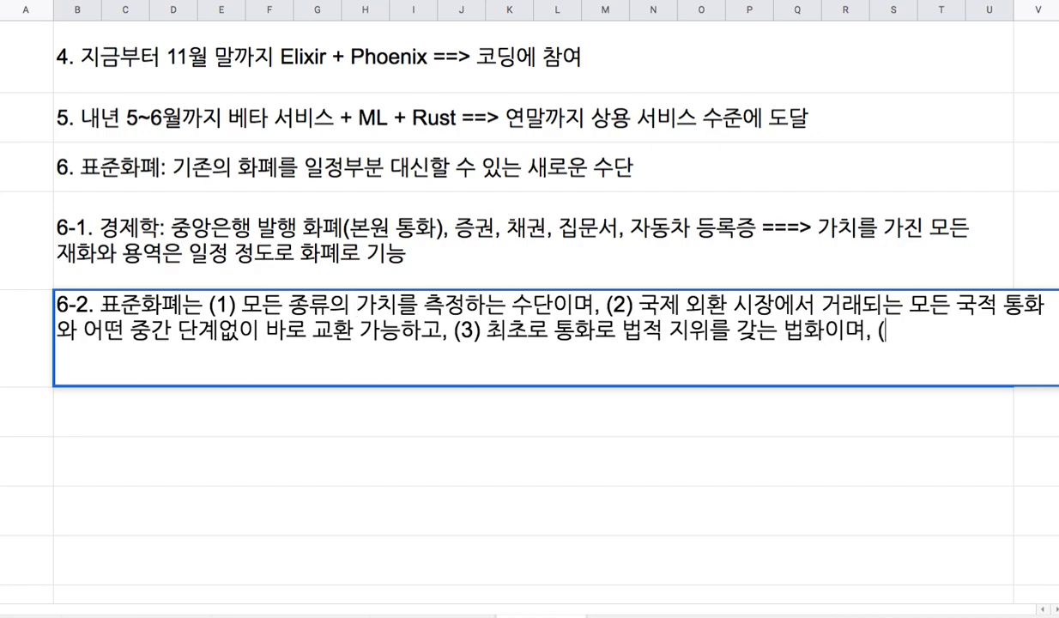
type("4) 증구권")
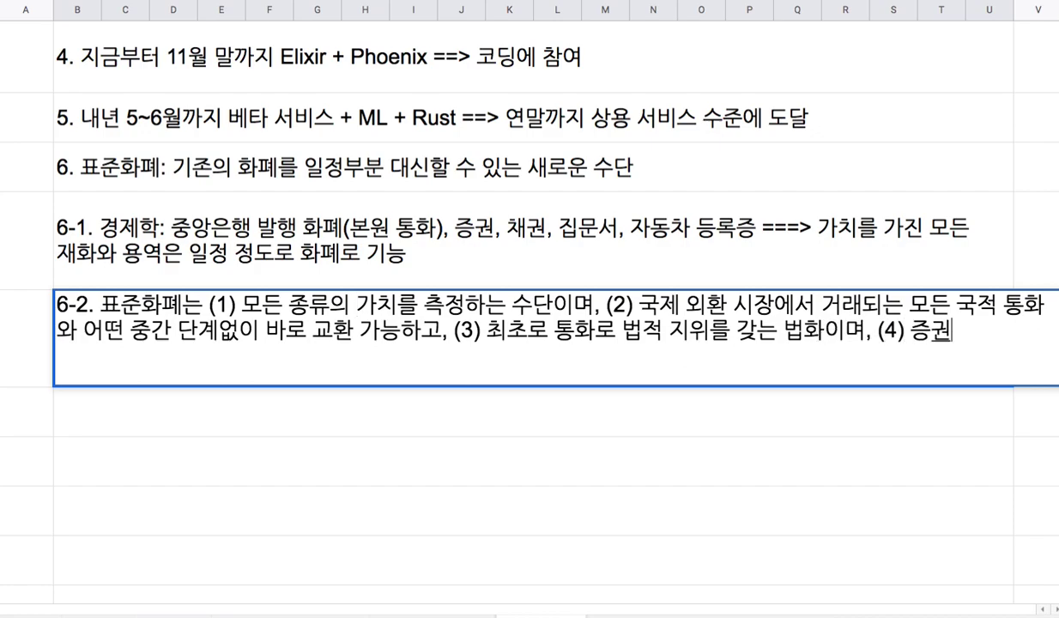
type("의 기느능도 수행")
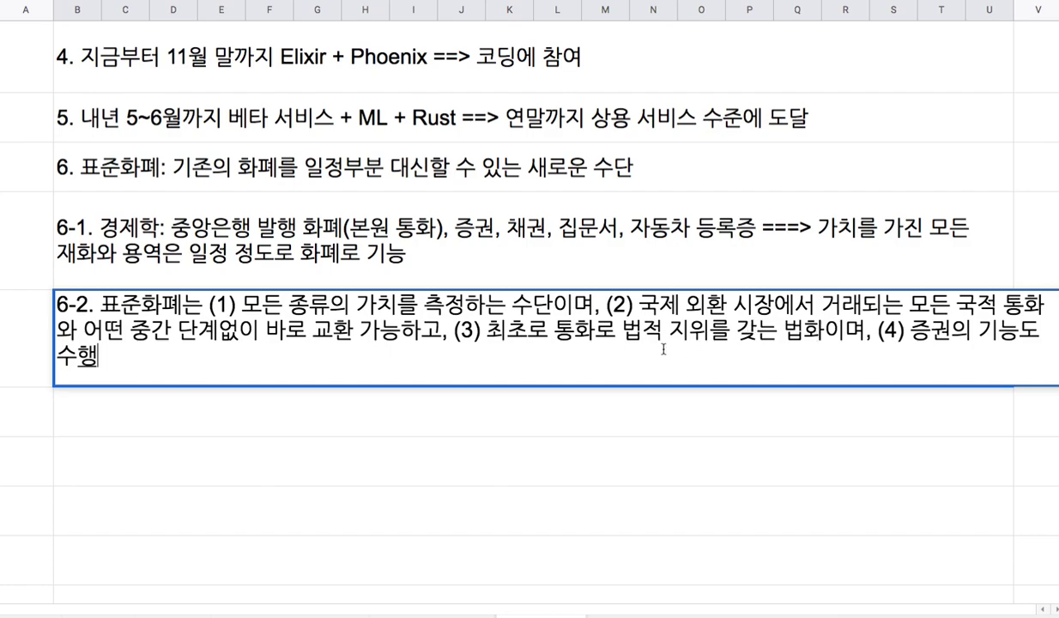
Insert "(주식, 채권, 파생 상품)" after "증권" in point (4) of sub-item 6-2 and make its row taller
left_click(950, 331)
type("(주식, 채권")
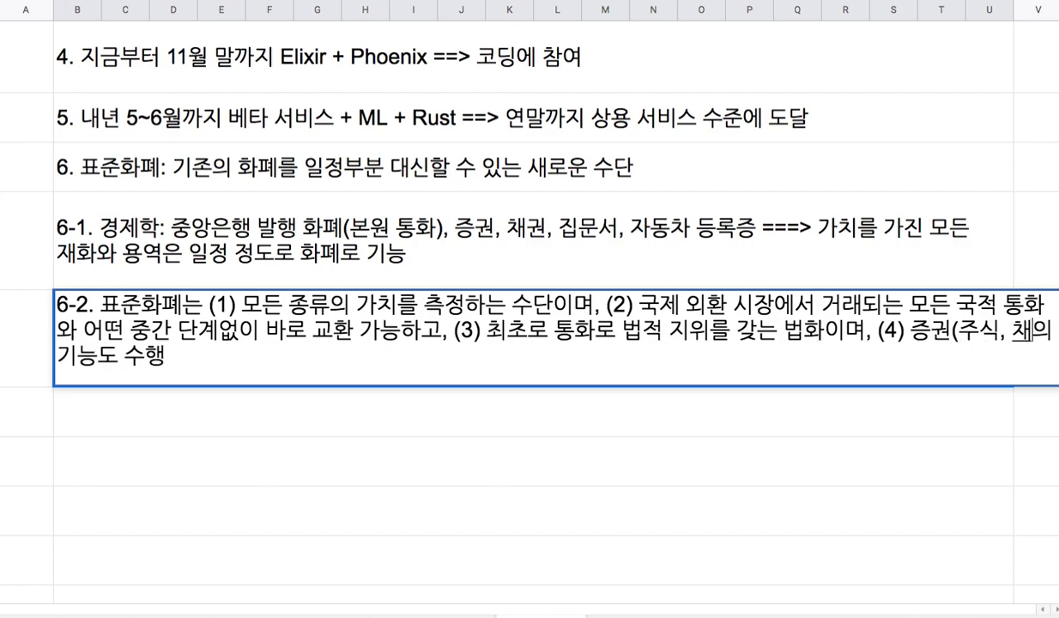
type(", 파생 상품")
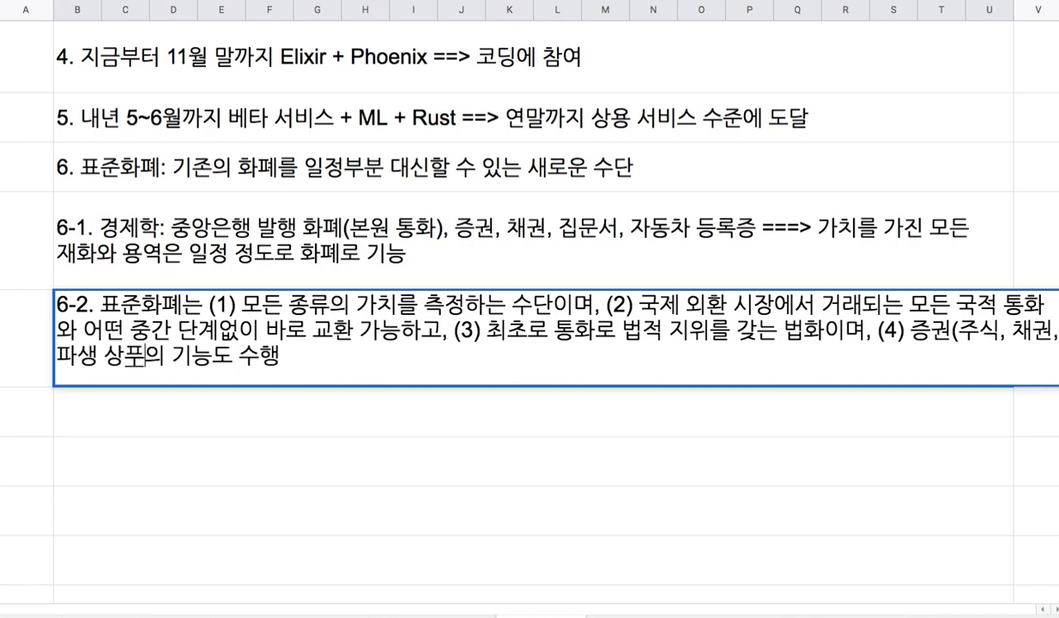
type(")")
key("Return")
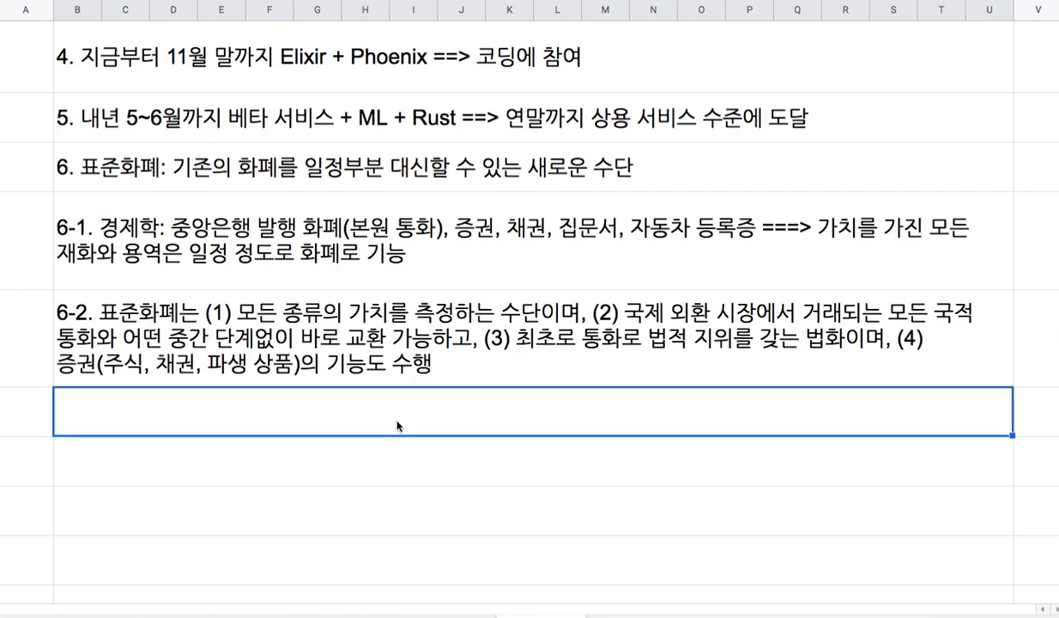
left_click(119, 363)
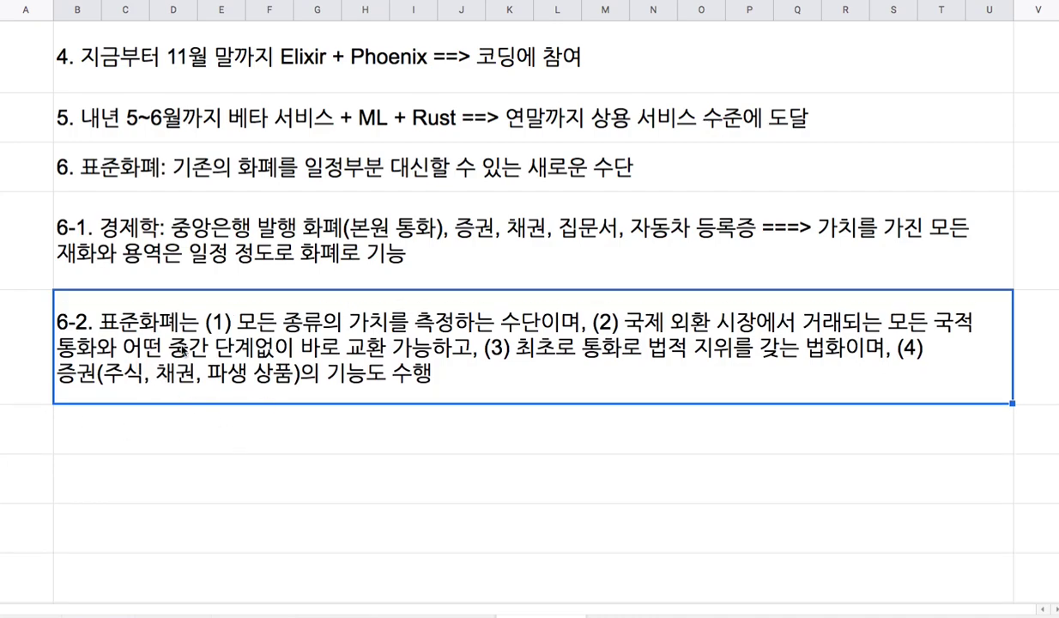
Review the wording of the standard currency definition in item 6 and sub-items 6-1 and 6-2
double_click(182, 349)
left_click_drag(208, 307, 249, 339)
double_click(175, 206)
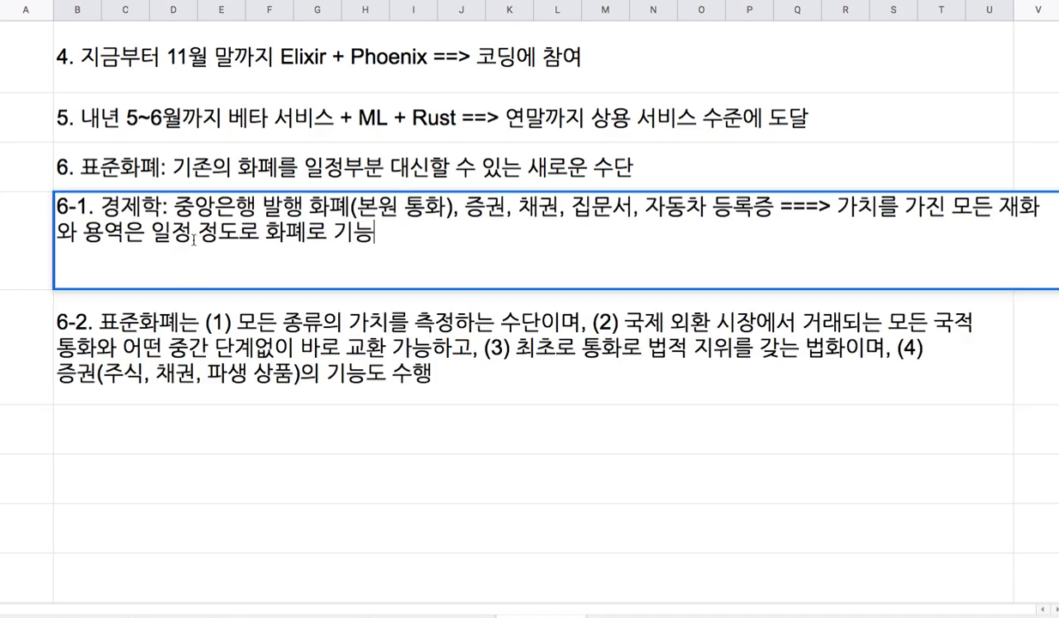
left_click_drag(175, 206, 251, 263)
left_click(255, 376)
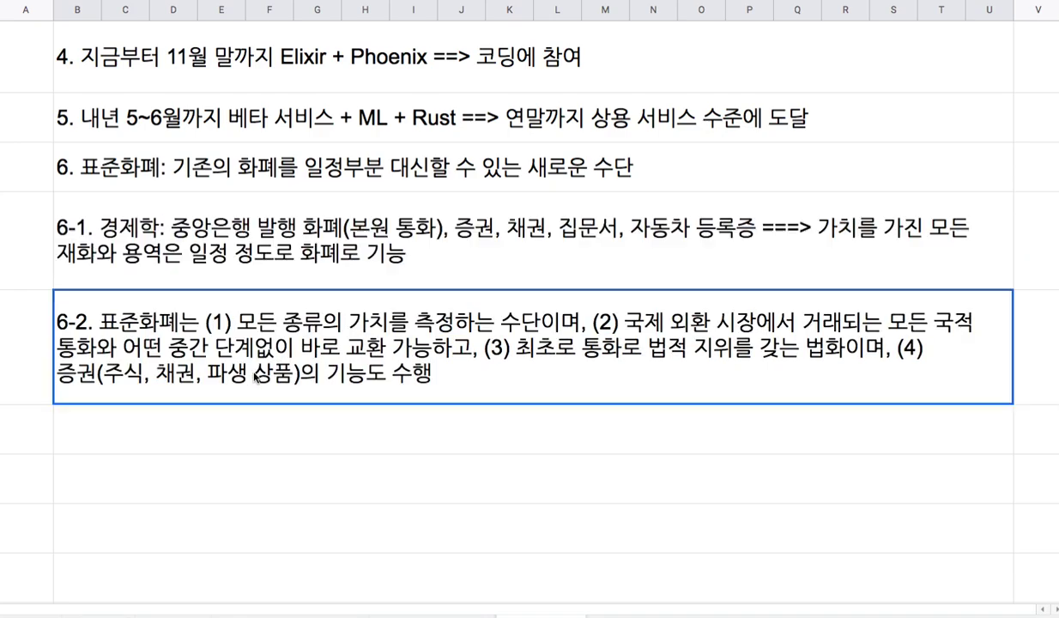
left_click(191, 182)
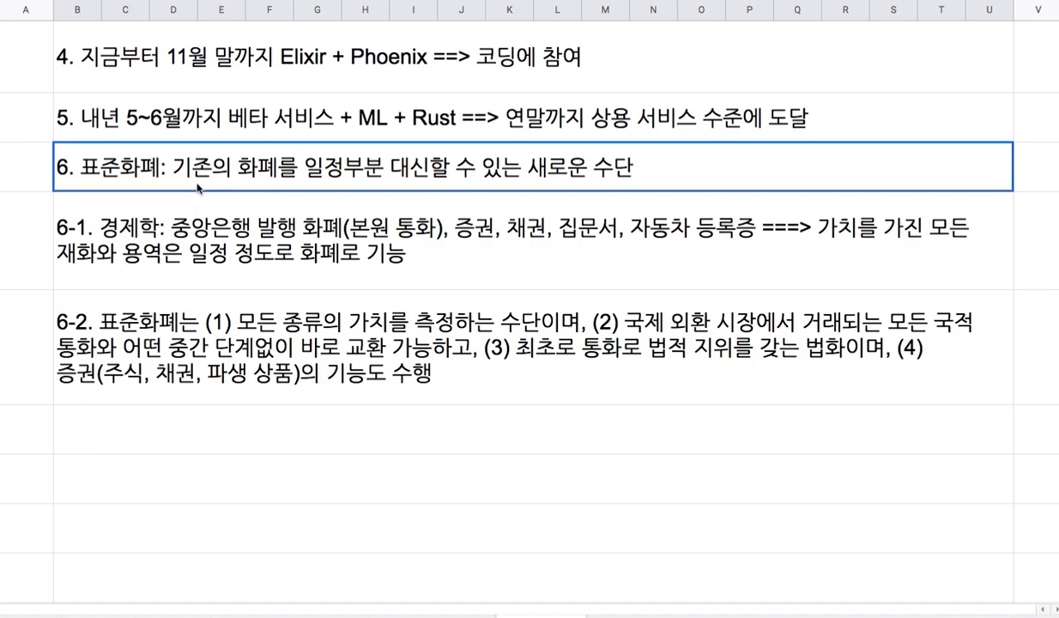
double_click(190, 182)
left_click_drag(82, 157, 158, 157)
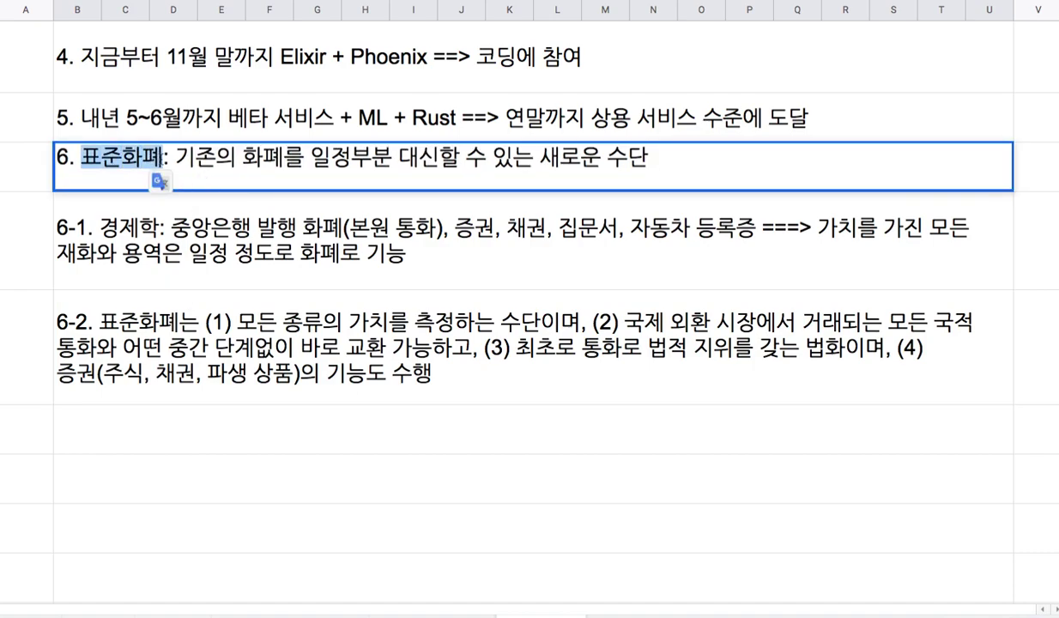
double_click(241, 326)
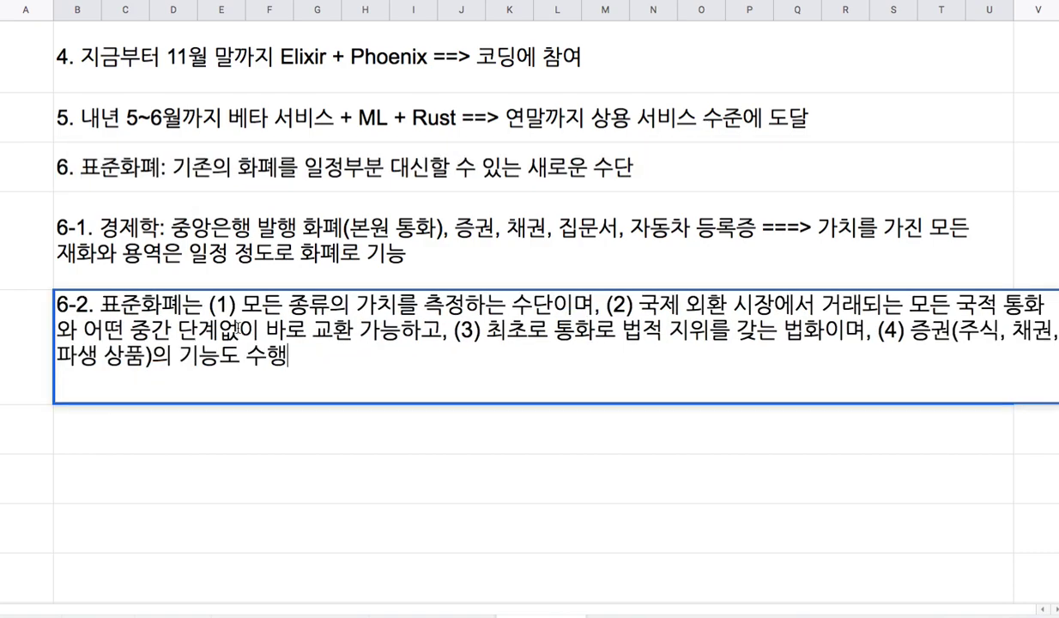
left_click(190, 246)
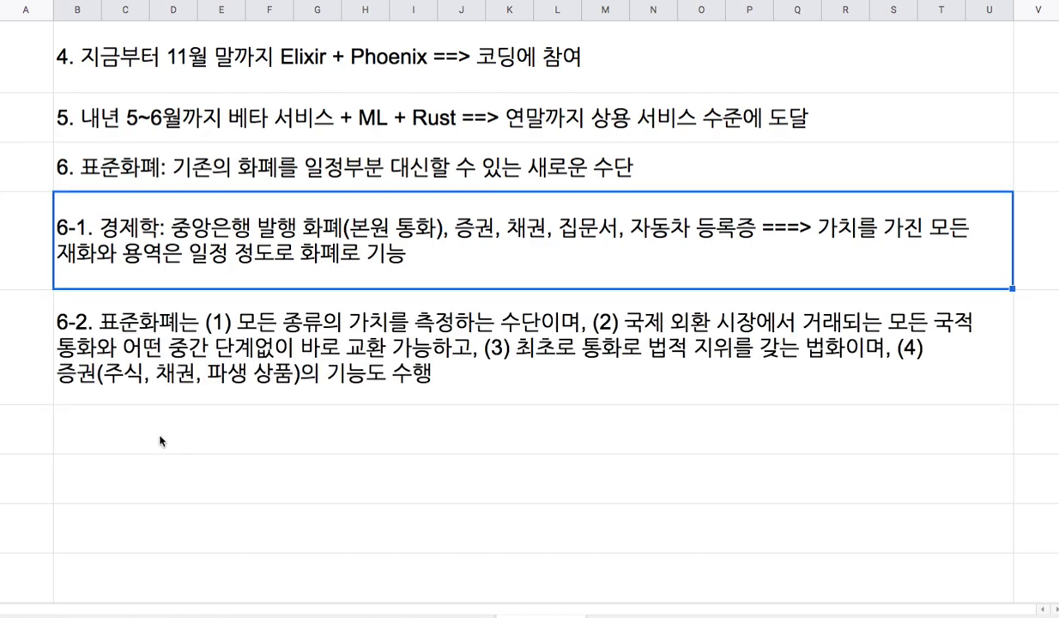
Insert "JS/TS + " before "Elixir + Phoenix" in item 4
double_click(423, 84)
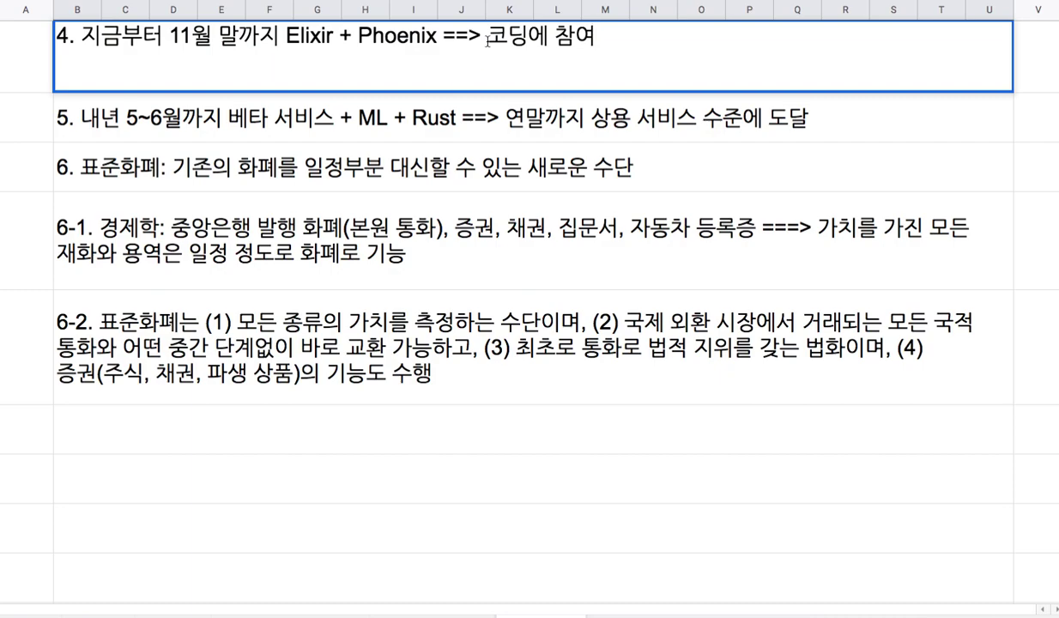
left_click(287, 38)
left_click_drag(286, 38, 437, 39)
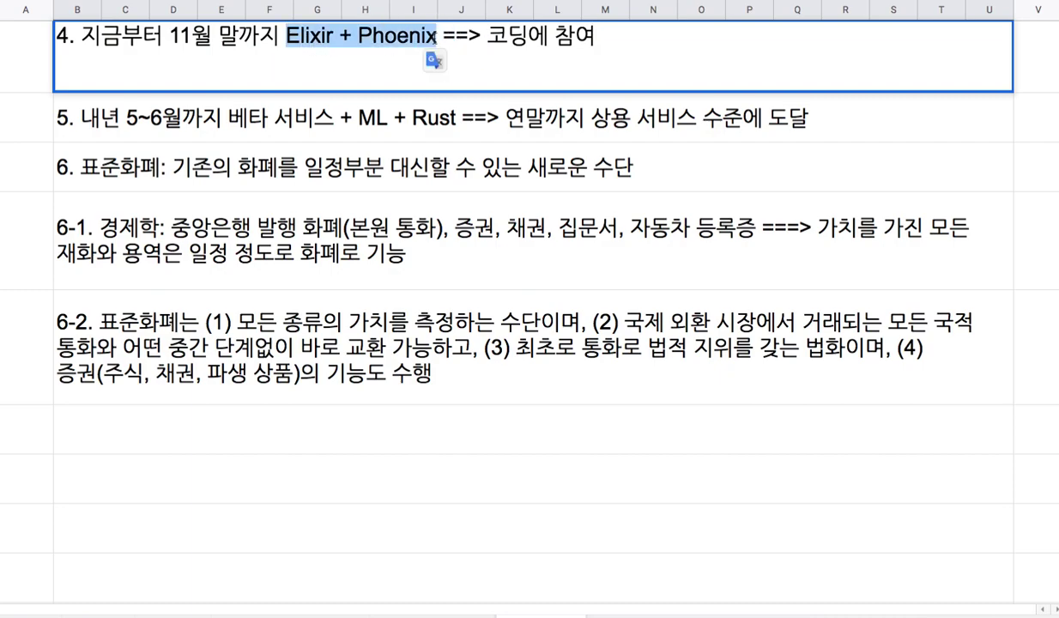
left_click(292, 39)
key("Left")
type("+ ")
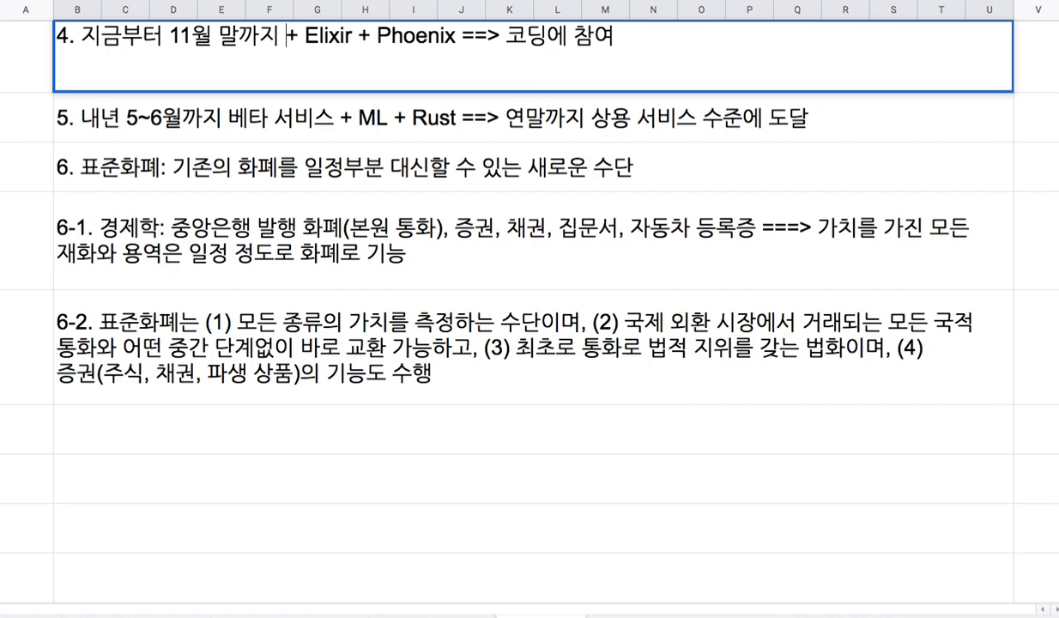
type("JT/TS")
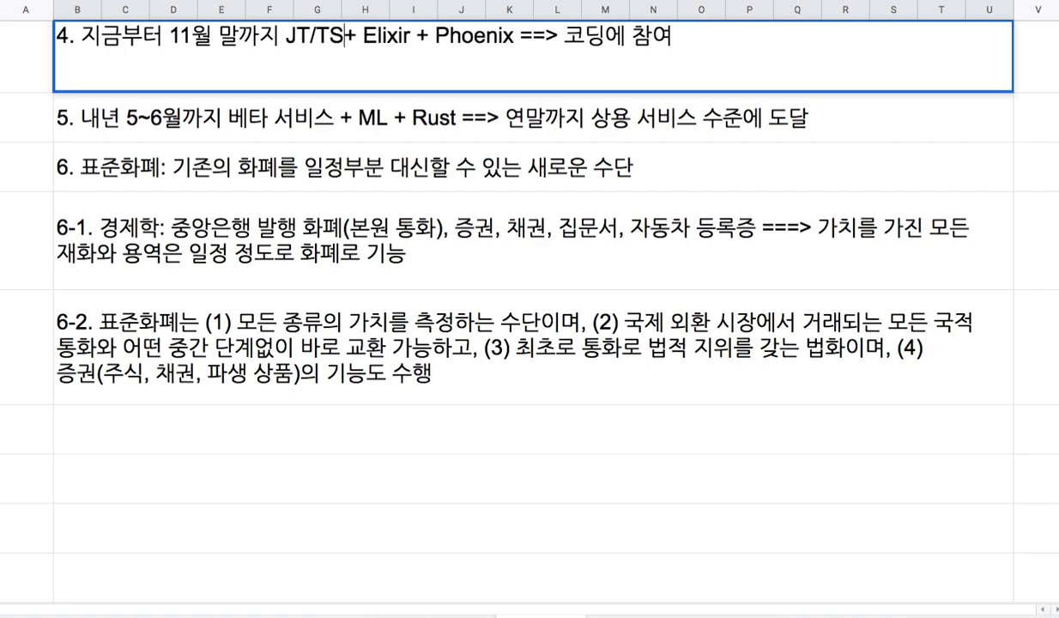
left_click_drag(293, 37, 520, 43)
type("S")
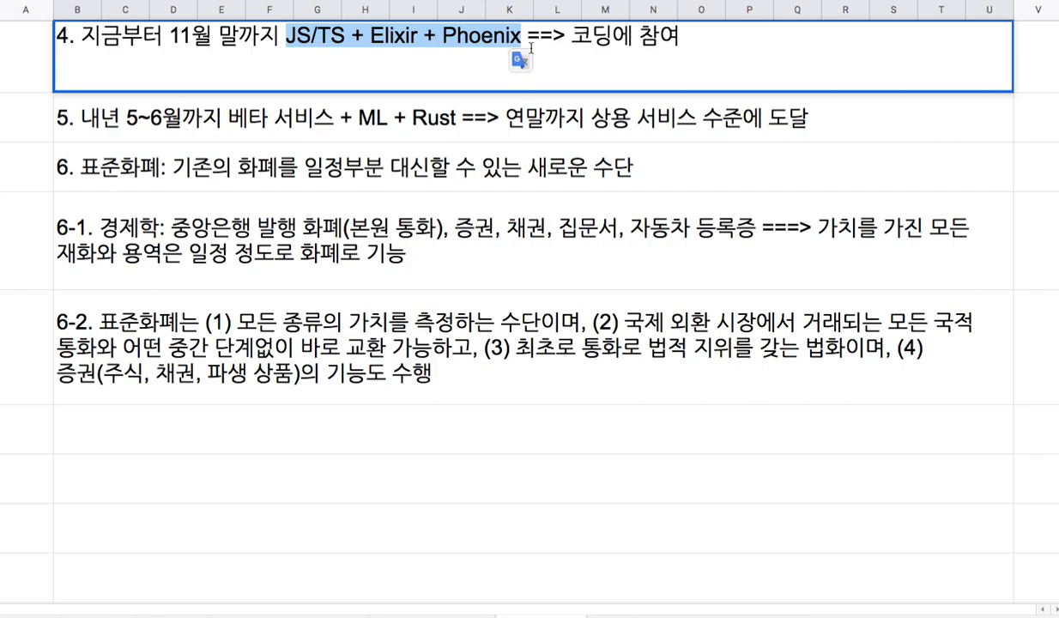
Append "==> ML Python + Rust" after "코딩에 참여" in item 4
left_click(683, 39)
type("==> ")
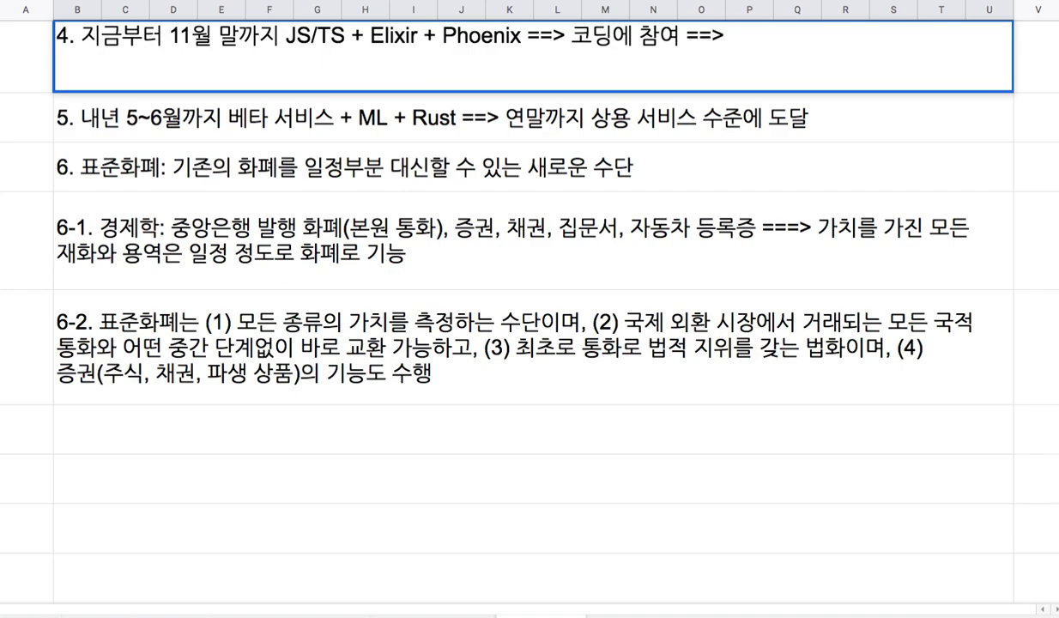
type("ML Python")
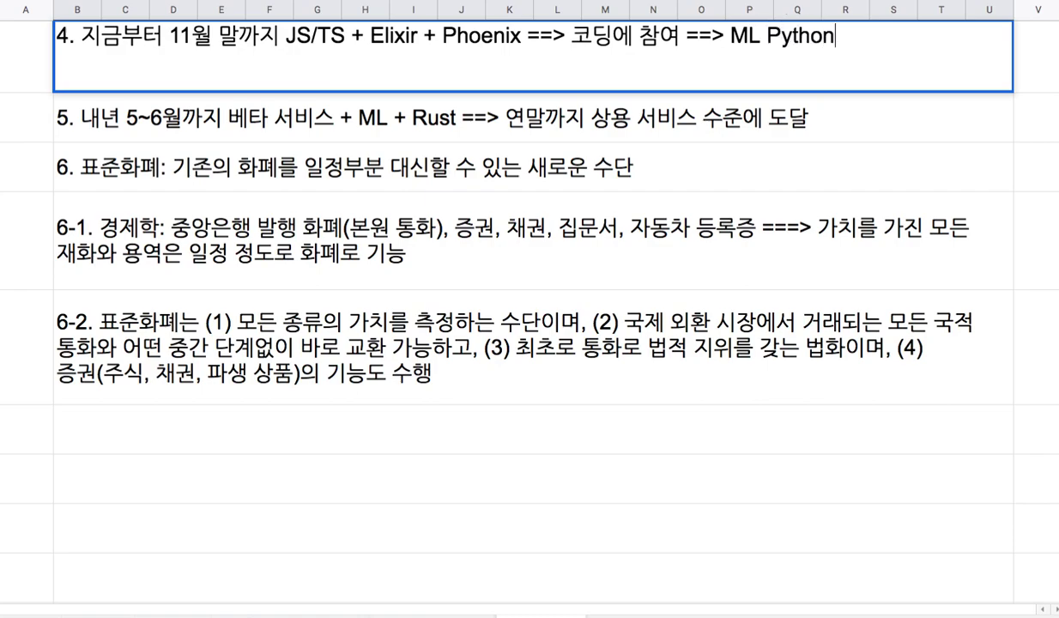
type(" + Rust")
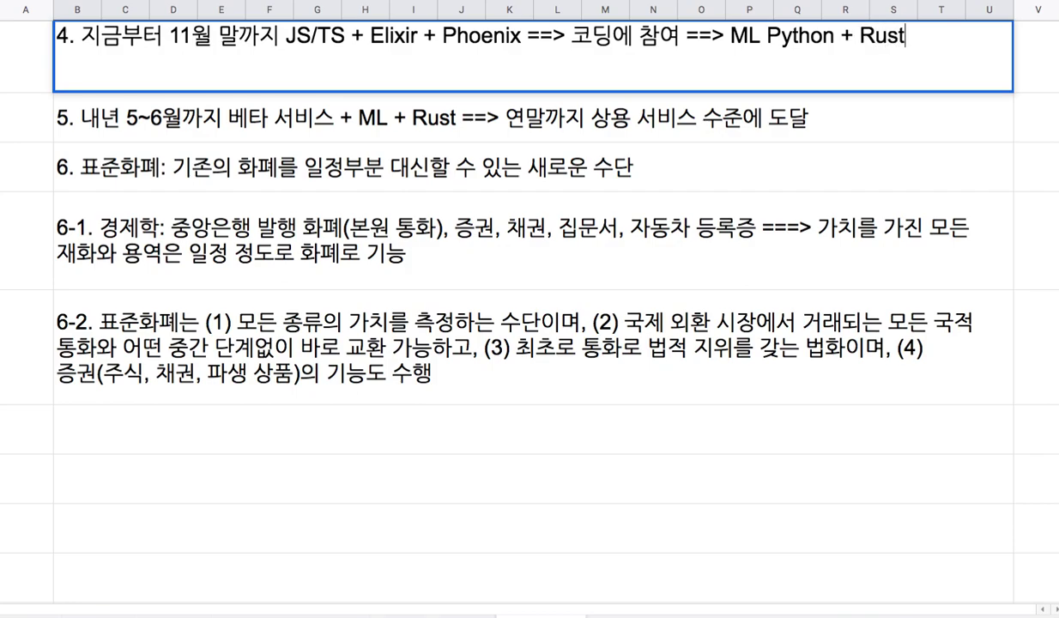
Finish item 4 by adding "==> 시스템을 완성(2021년 경)" after "Rust"
type(" ==> ")
type("시스템을")
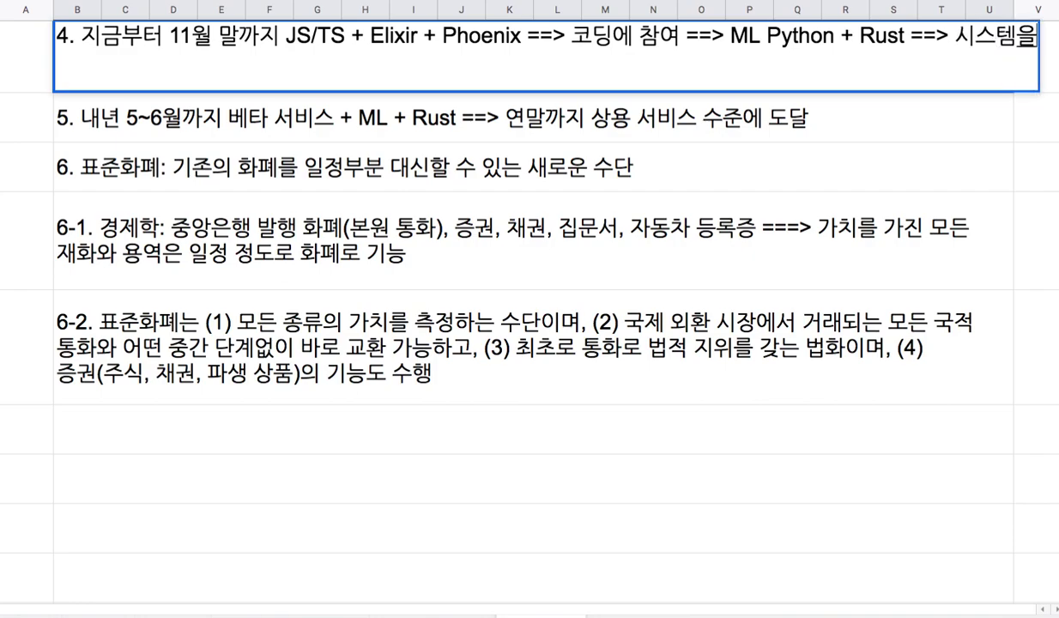
type(" 완성(")
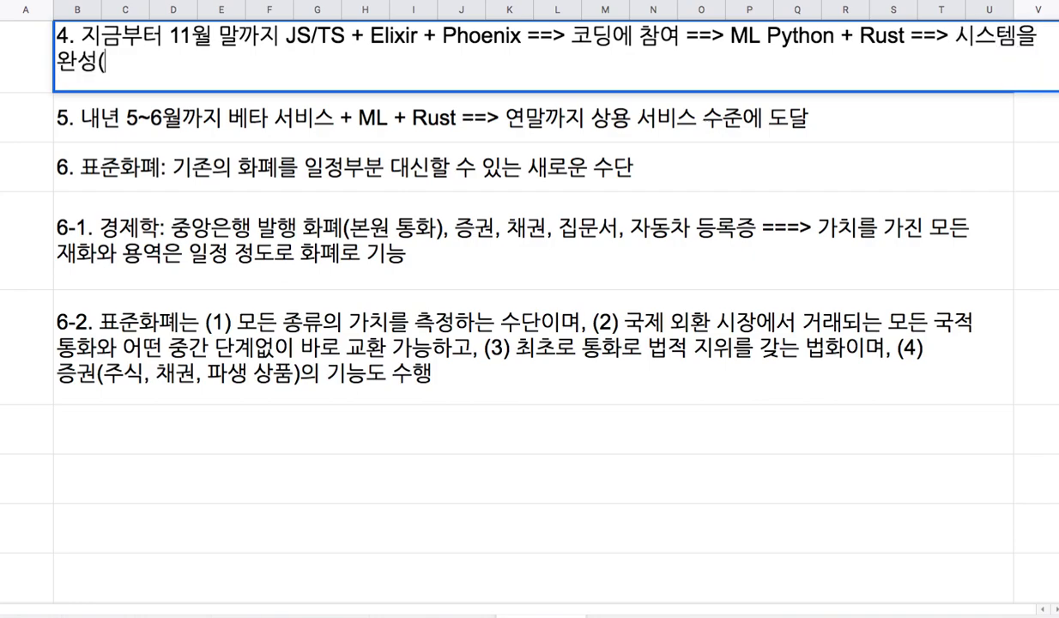
type("2021년")
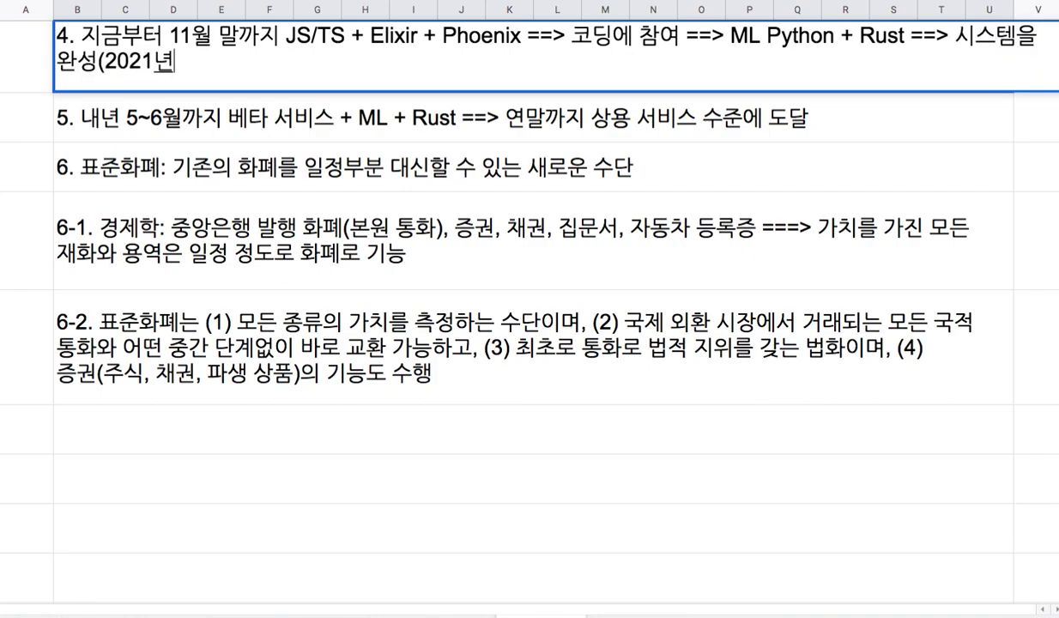
type(" 경)")
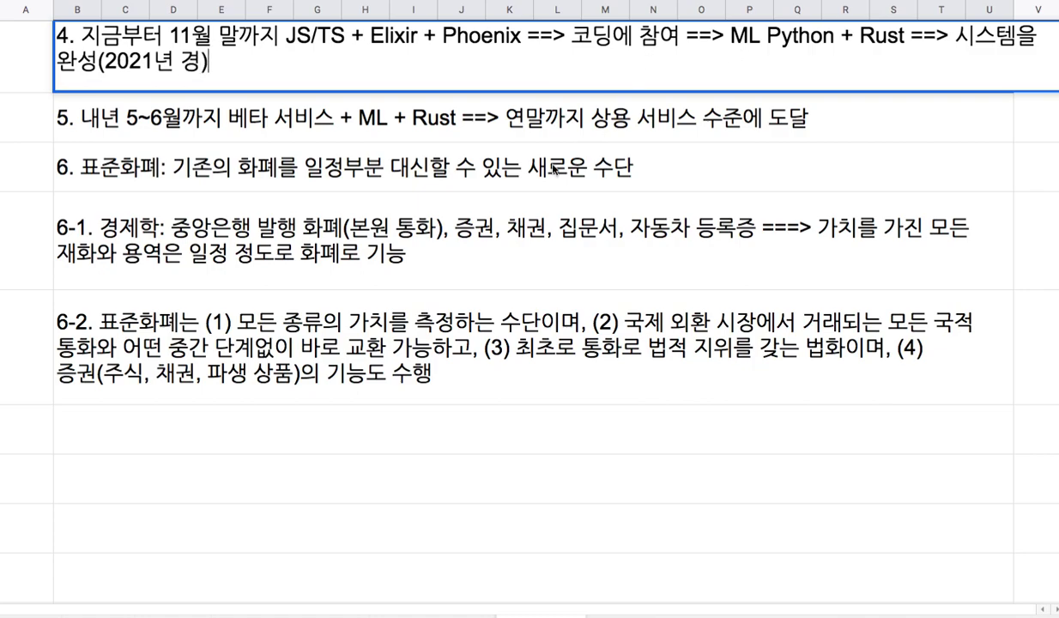
left_click(486, 147)
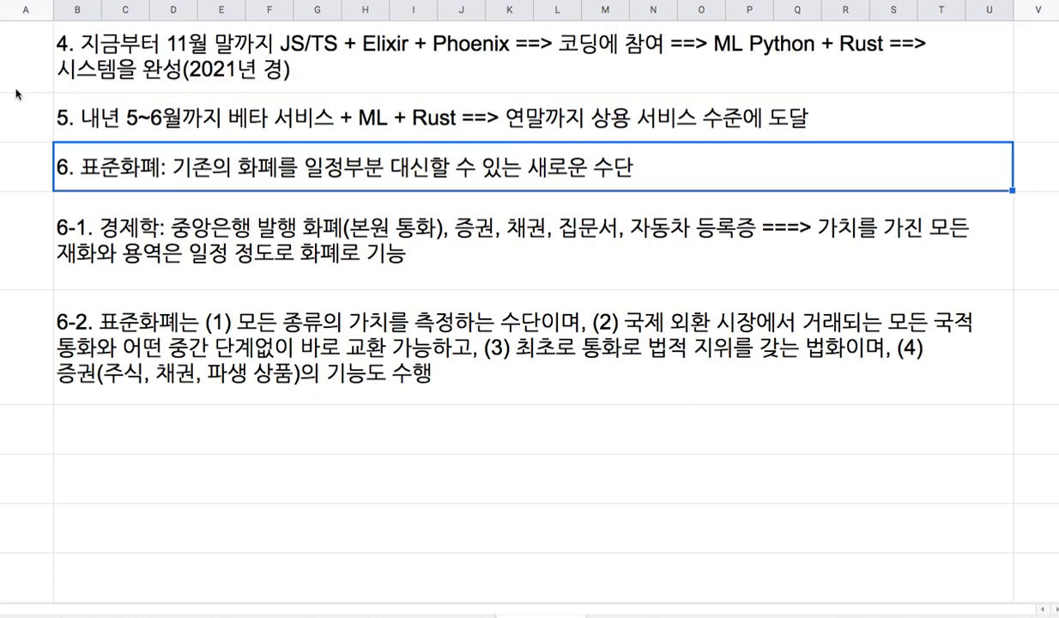
Make the rows of items 4 and 6 taller
left_click(476, 89)
left_click(449, 315)
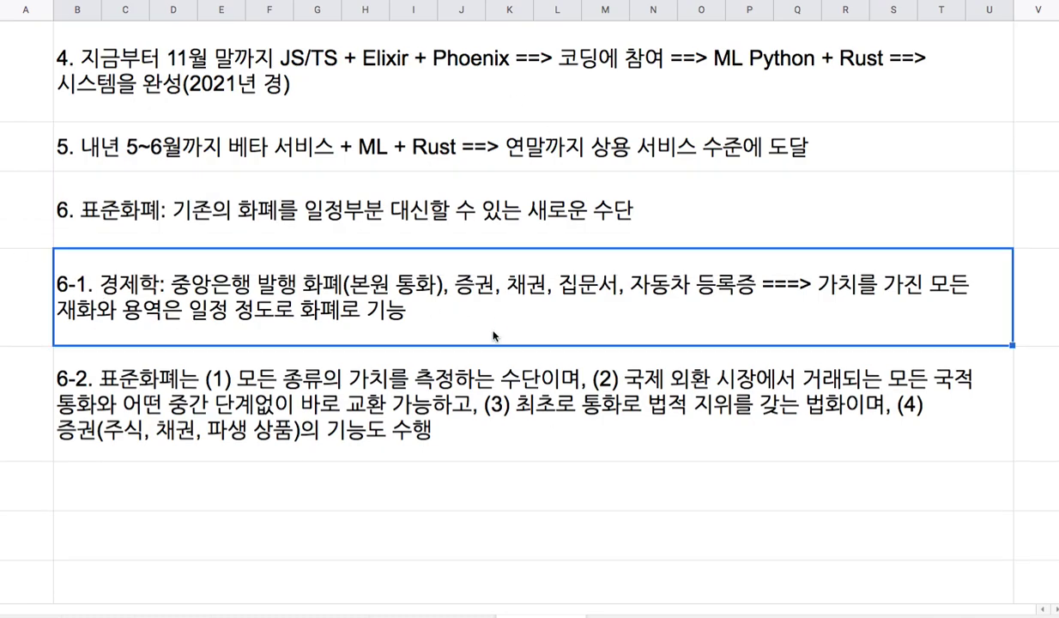
left_click_drag(481, 333, 508, 388)
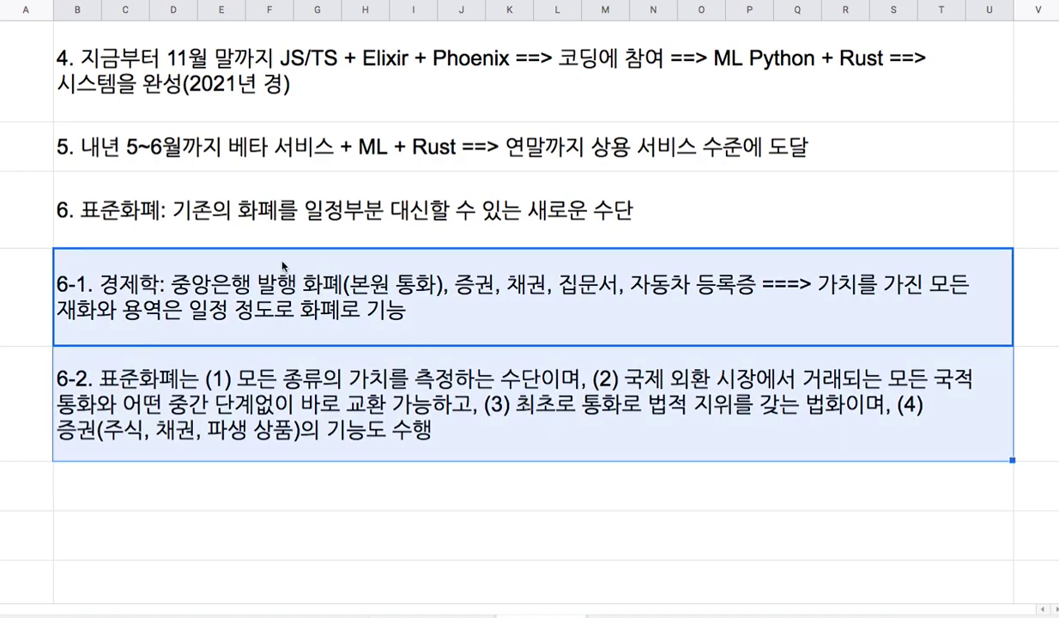
Add a space inside "표준화폐" in item 6 so that it reads "표준 화폐"
double_click(171, 210)
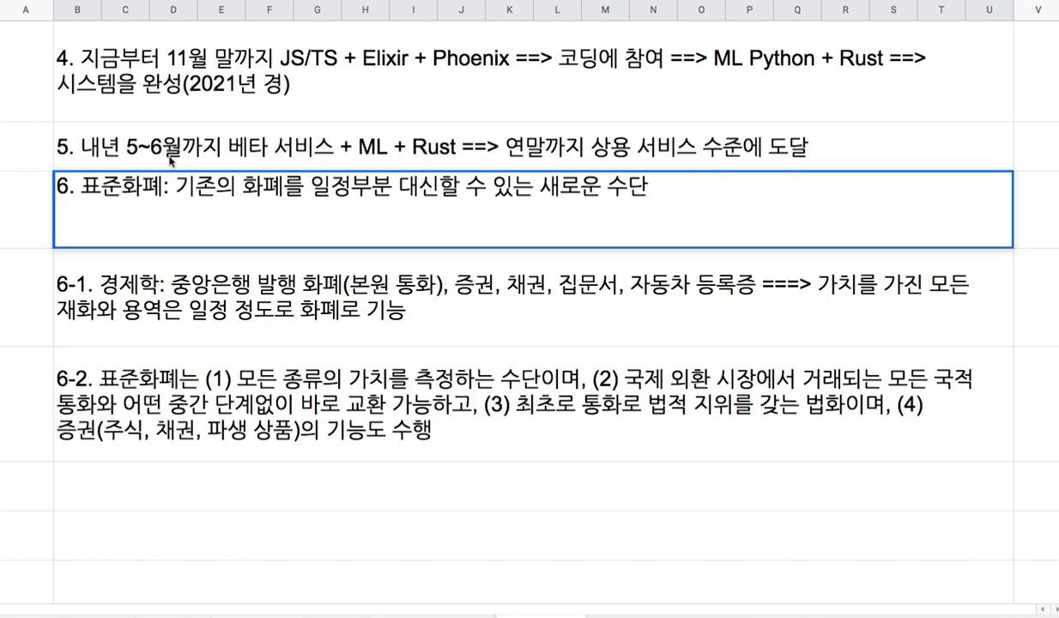
left_click_drag(80, 186, 161, 186)
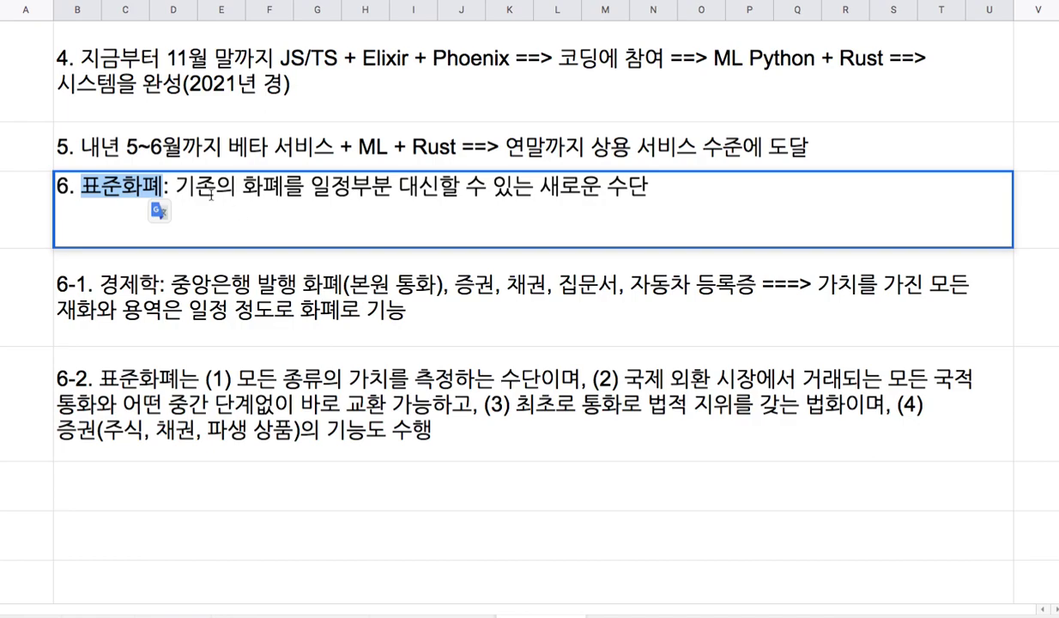
key("Right")
key("Right")
key("Right")
key("Right")
key("Left")
key("Left")
key("Left")
key("Left")
key("Left")
key("Left")
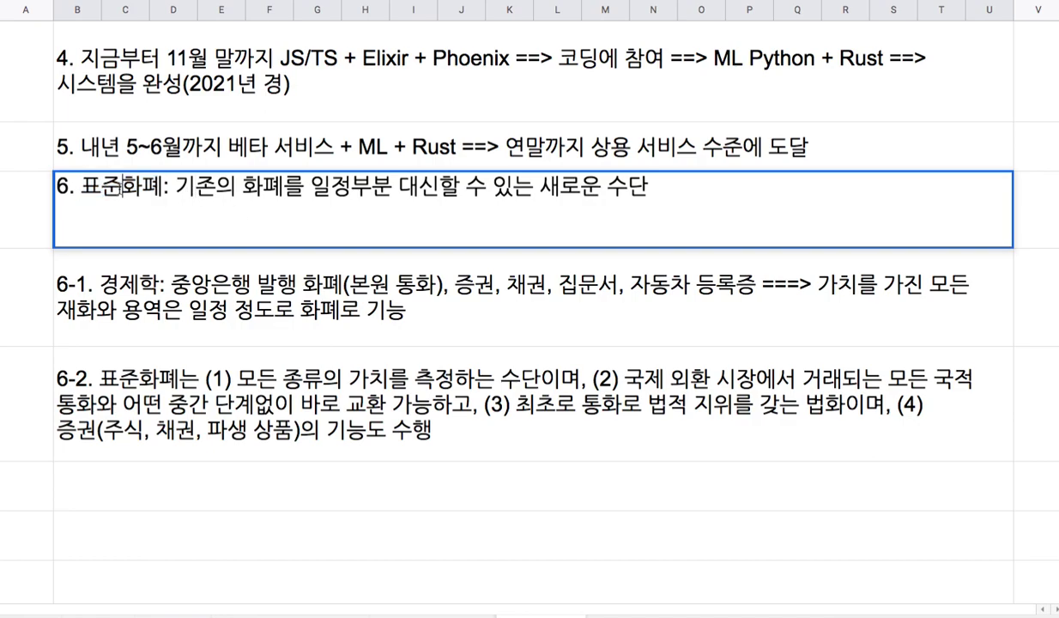
left_click(140, 371)
Try inserting "법적 전제를 만족한" before "연말까지" in item 5
left_click(641, 144)
double_click(641, 146)
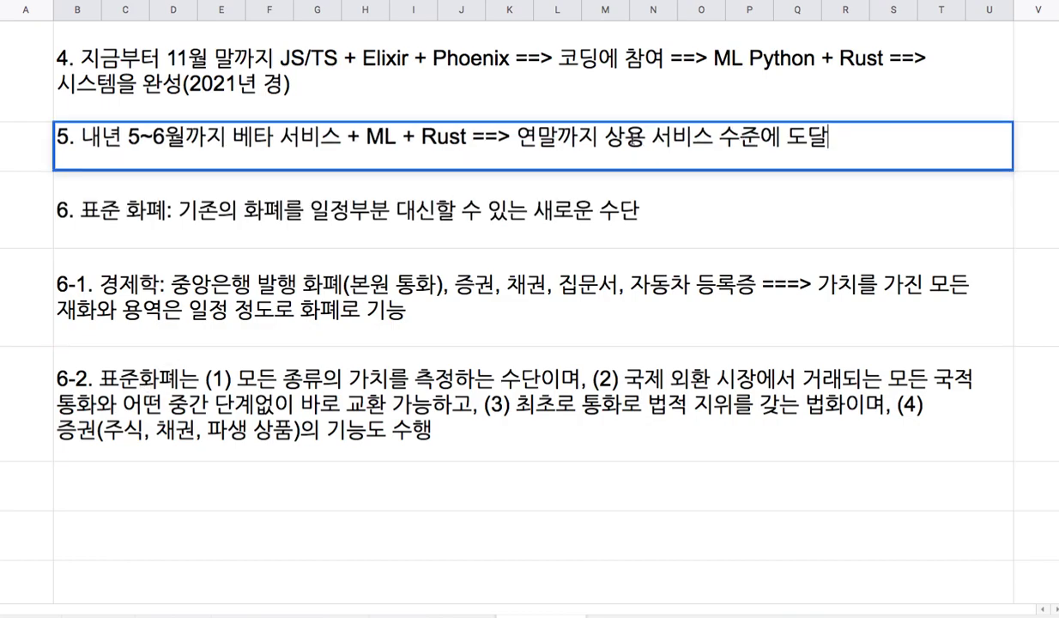
left_click_drag(515, 137, 759, 140)
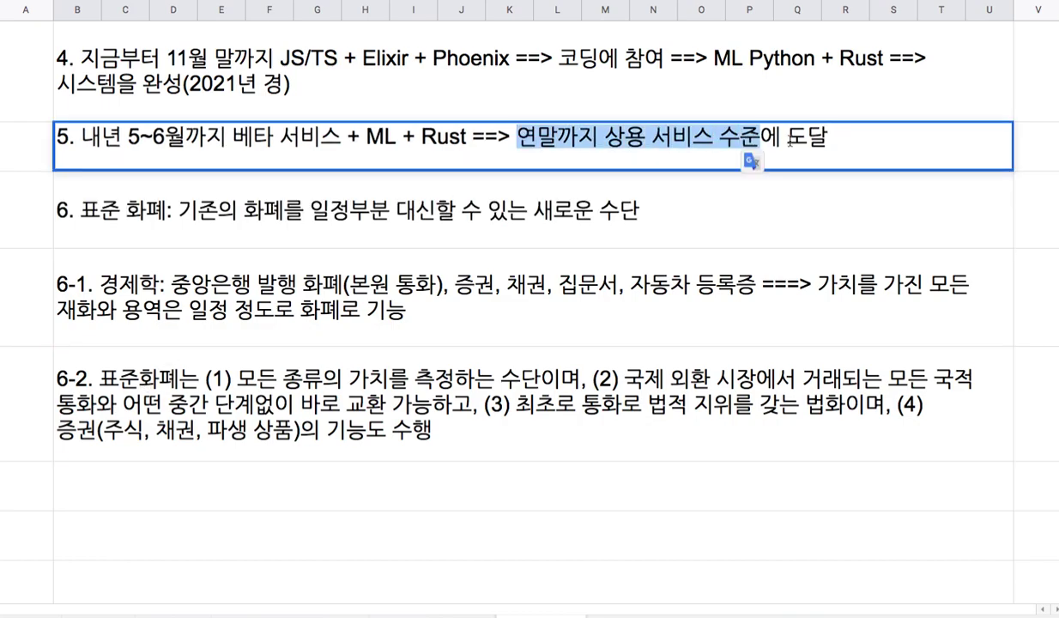
key("Right")
key("Right")
key("Right")
type("법적 전제를 만족한")
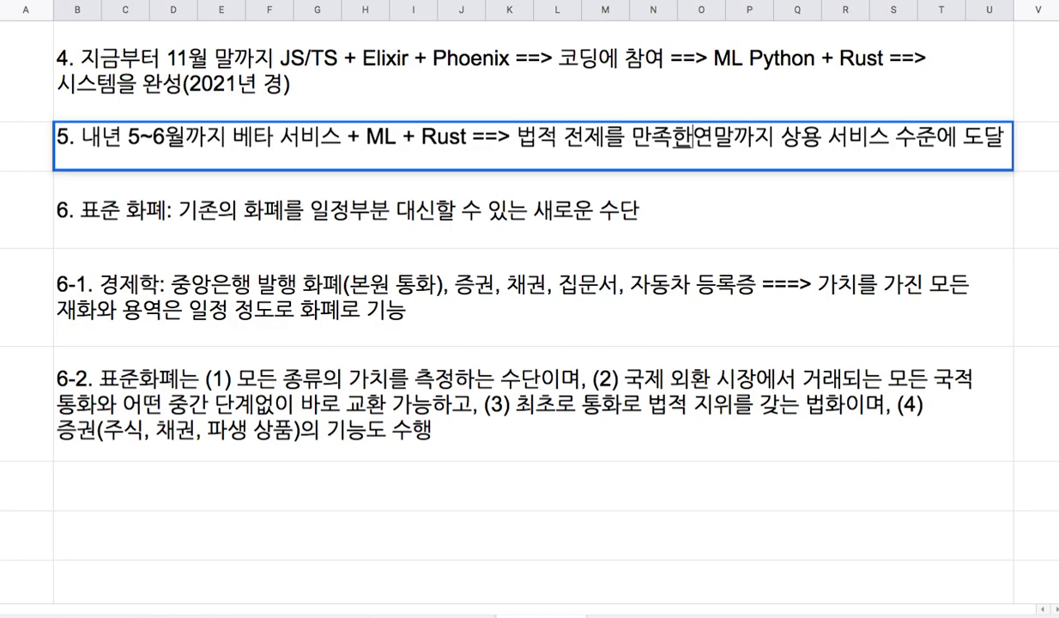
Replace the inserted phrase before "연말까지" in item 5 with "제반 법적 조건들을 만족한다고 상정할 때, "
key("BackSpace")
key("BackSpace")
key("BackSpace")
key("BackSpace")
key("BackSpace")
key("BackSpace")
key("BackSpace")
key("BackSpace")
key("BackSpace")
key("BackSpace")
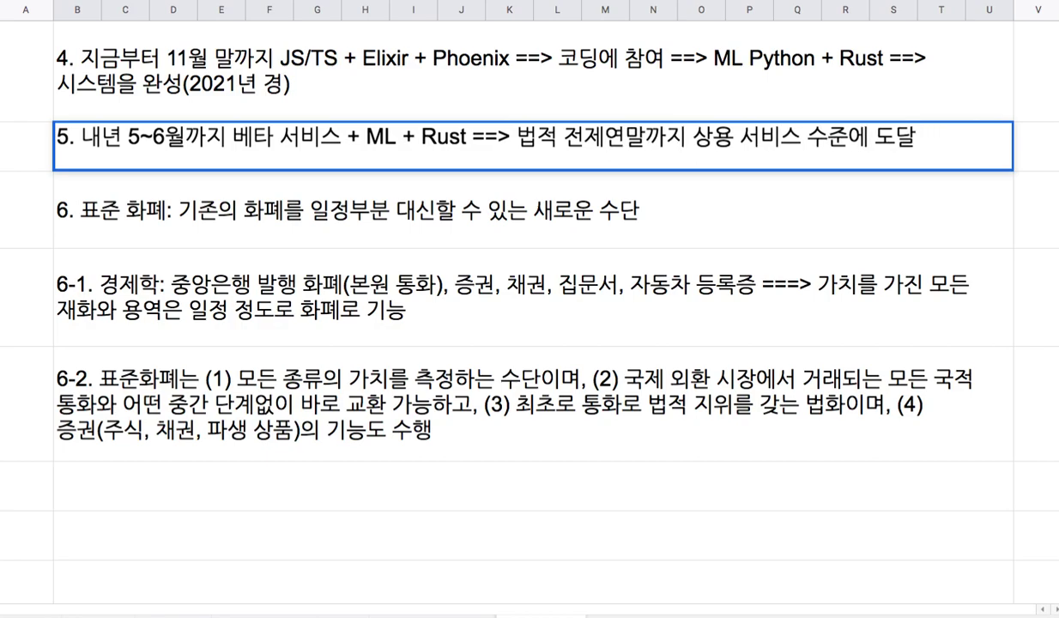
type("ㅈ제반 법적")
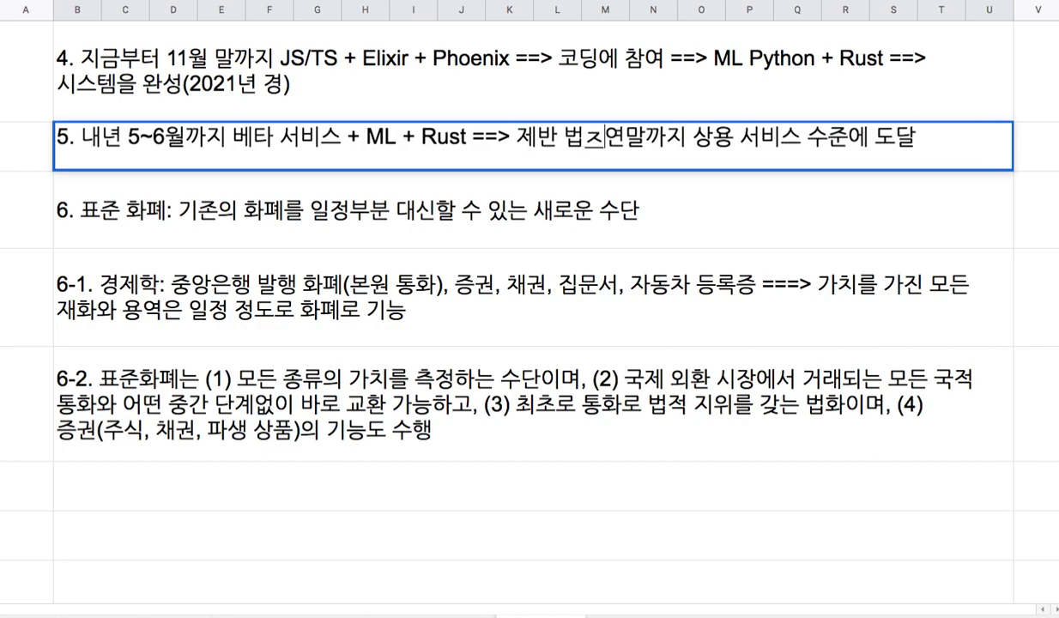
type(" 저")
key("BackSpace")
type("조건들을")
type(" 만족한다고 ")
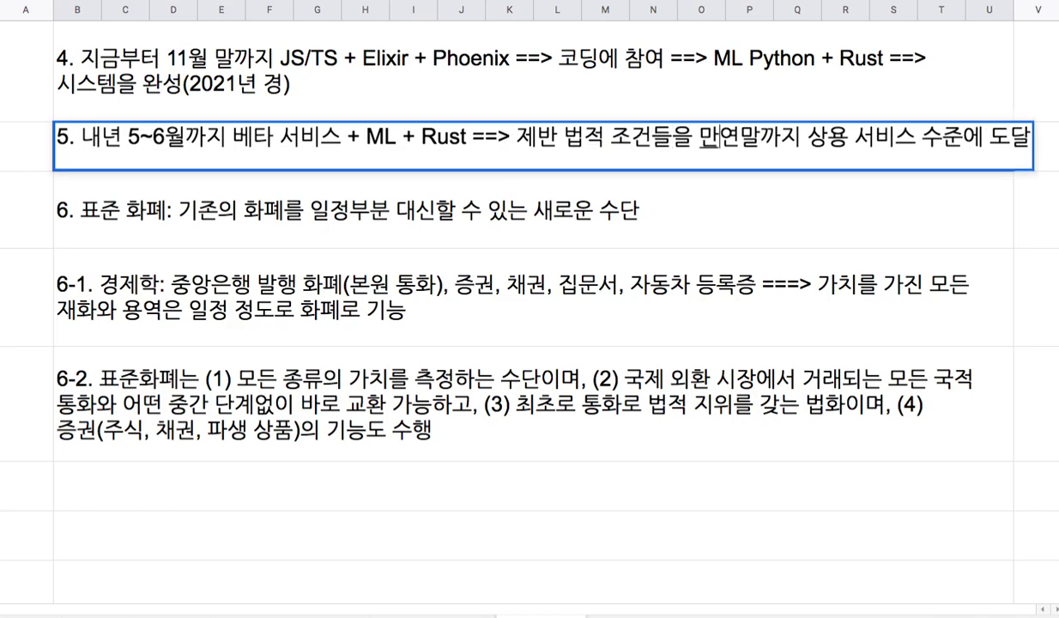
type("상정할 때, ")
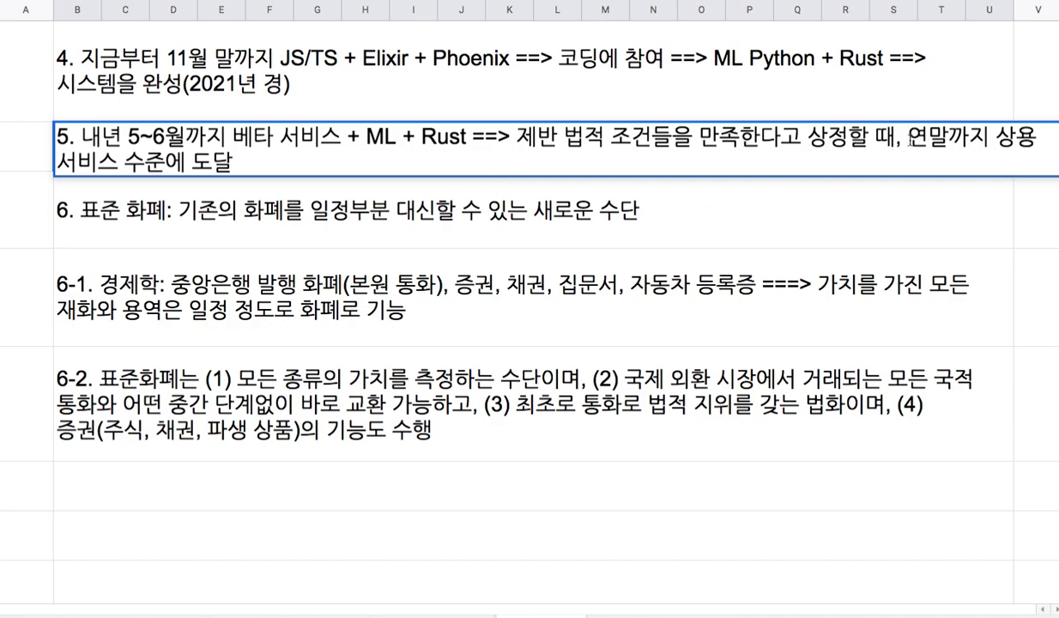
Add "2020년" before "연말까지" in item 5 and end the item with "도달하는 것이 목표"
type("2020년")
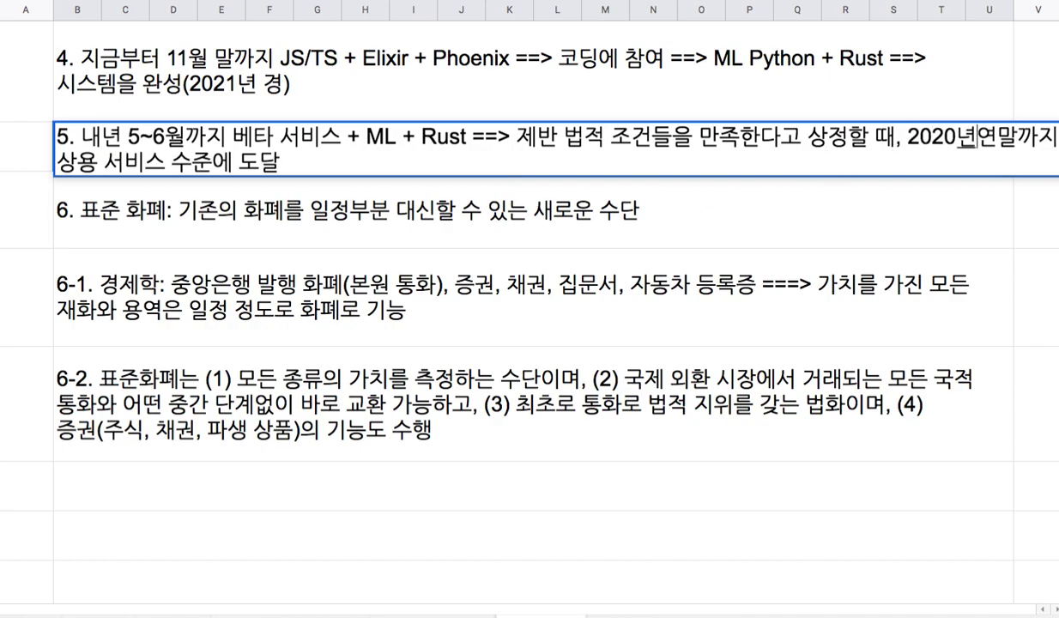
key("Down")
type("ㅎ")
type("하는 것이 목표")
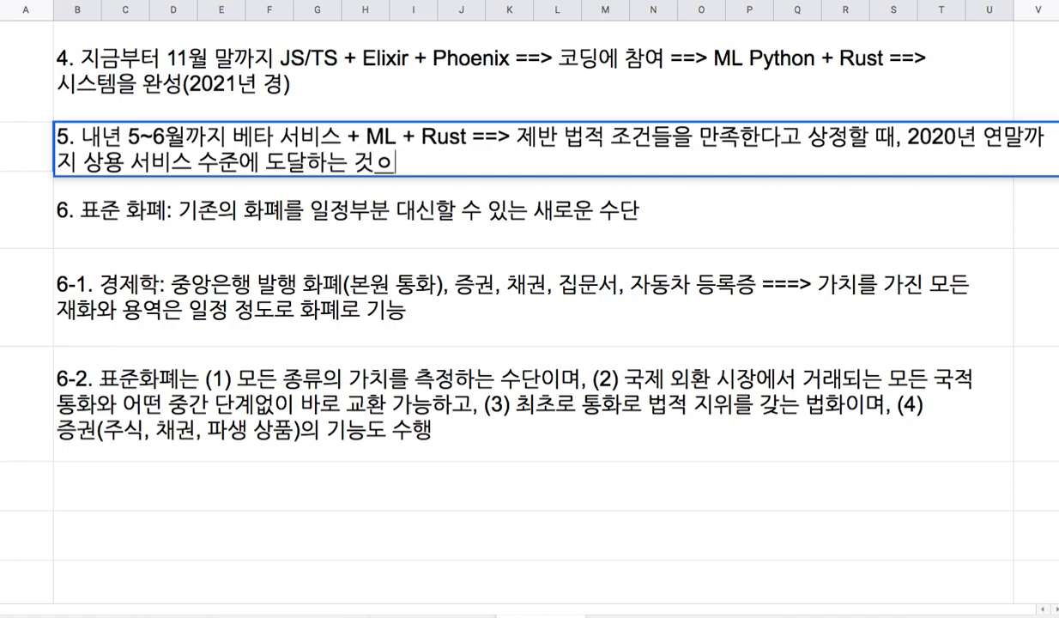
left_click(426, 204)
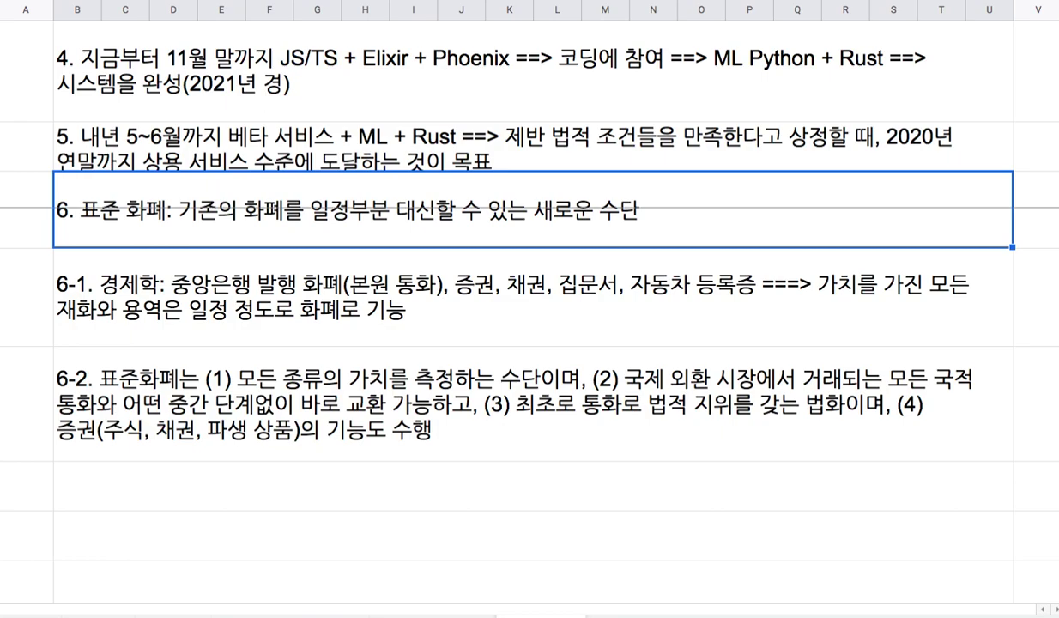
Enter "7. Open source" in the empty row below item 6-2
left_click(225, 515)
type("7. ")
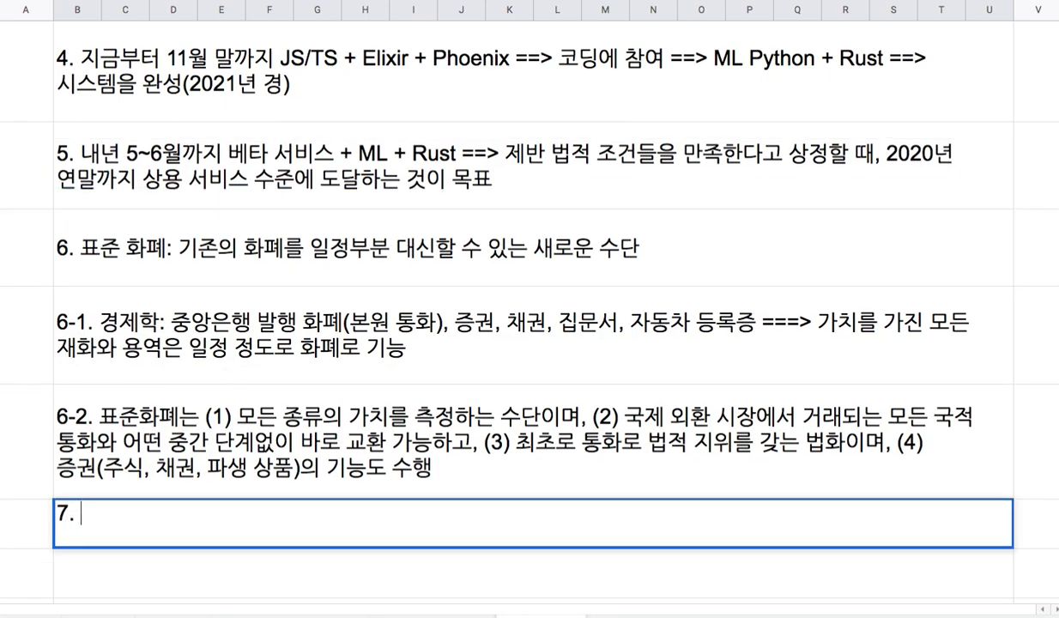
type("Open sourc")
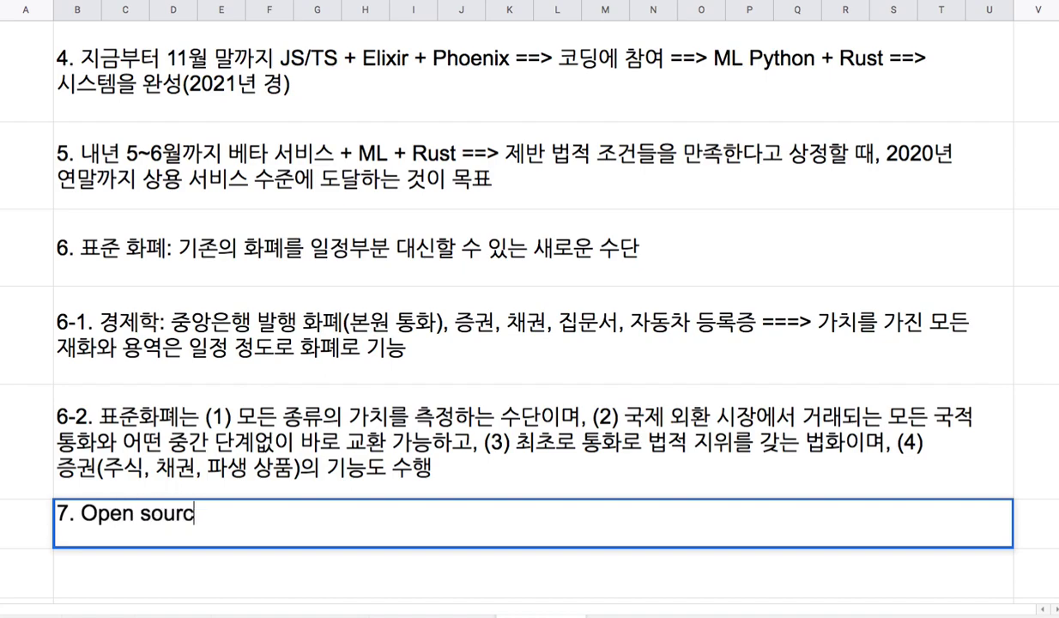
type("e")
left_click(298, 439)
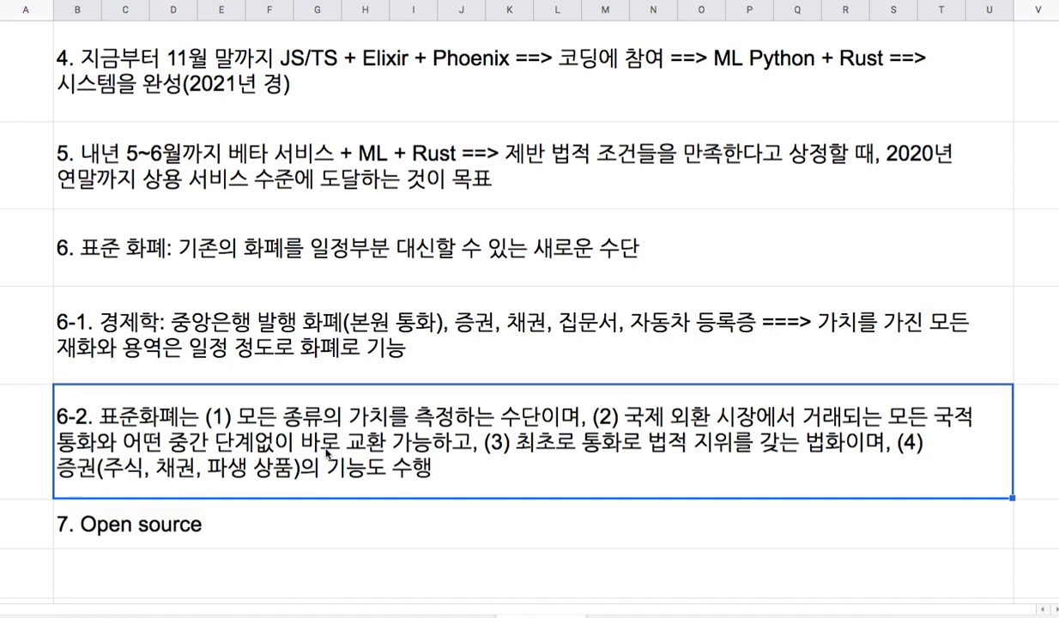
Append ": Security" after "Open source" in item 7
key("Down")
key("Down")
key("Down")
key("Down")
key("Down")
key("Down")
key("Down")
key("Down")
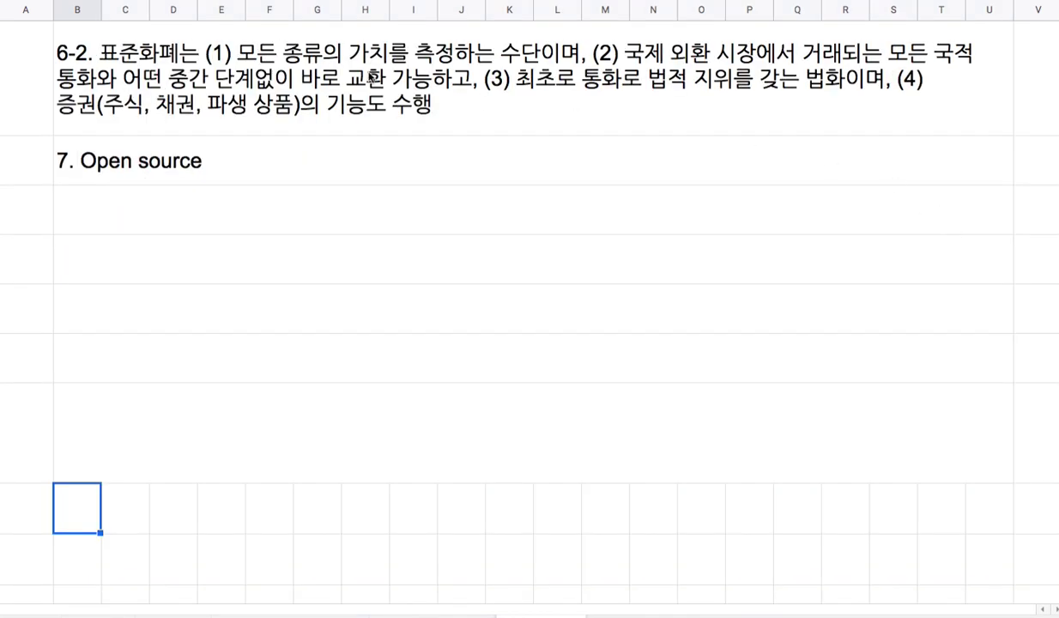
double_click(274, 167)
type(": Security")
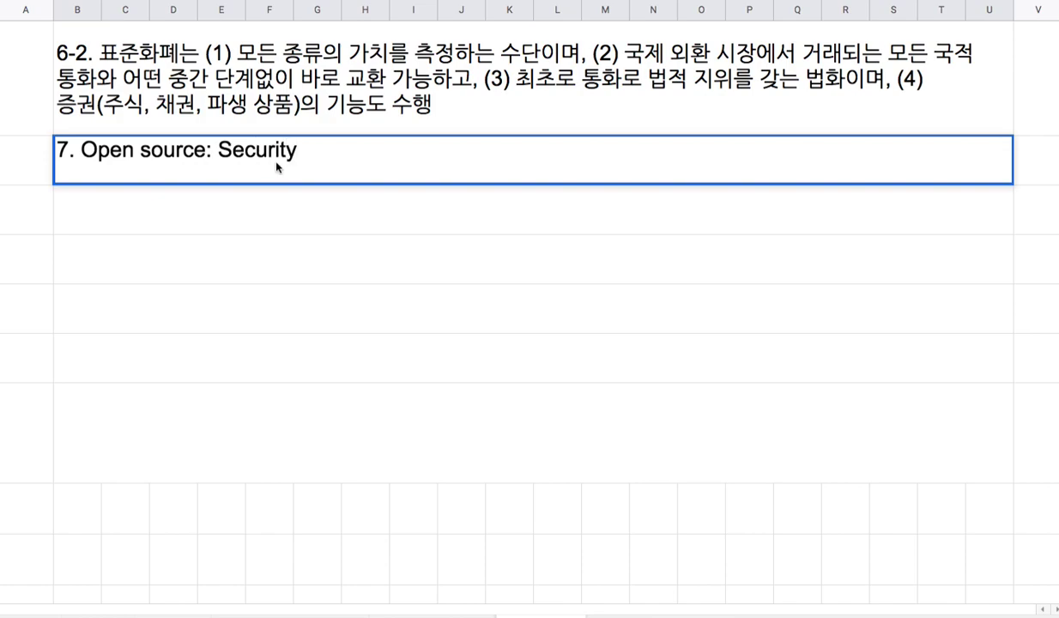
left_click_drag(218, 151, 312, 151)
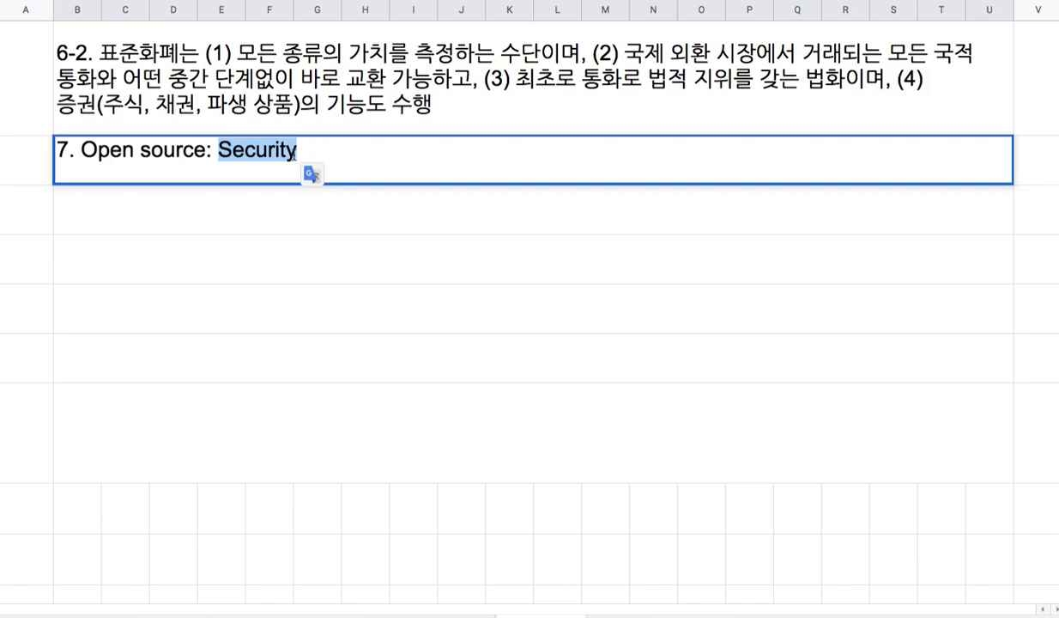
left_click_drag(209, 152, 122, 152)
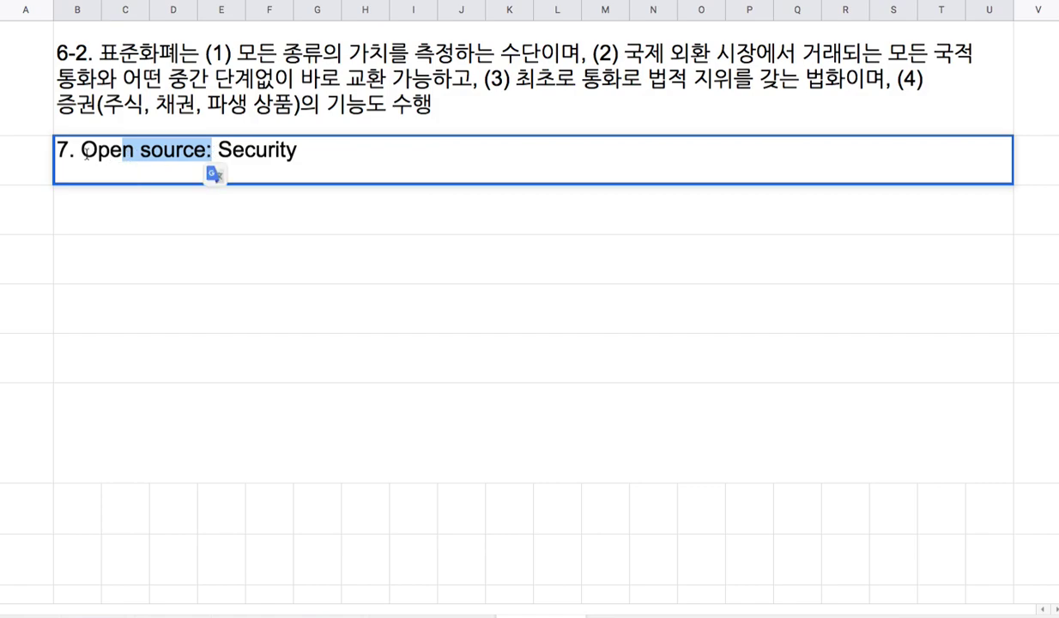
left_click_drag(80, 152, 197, 155)
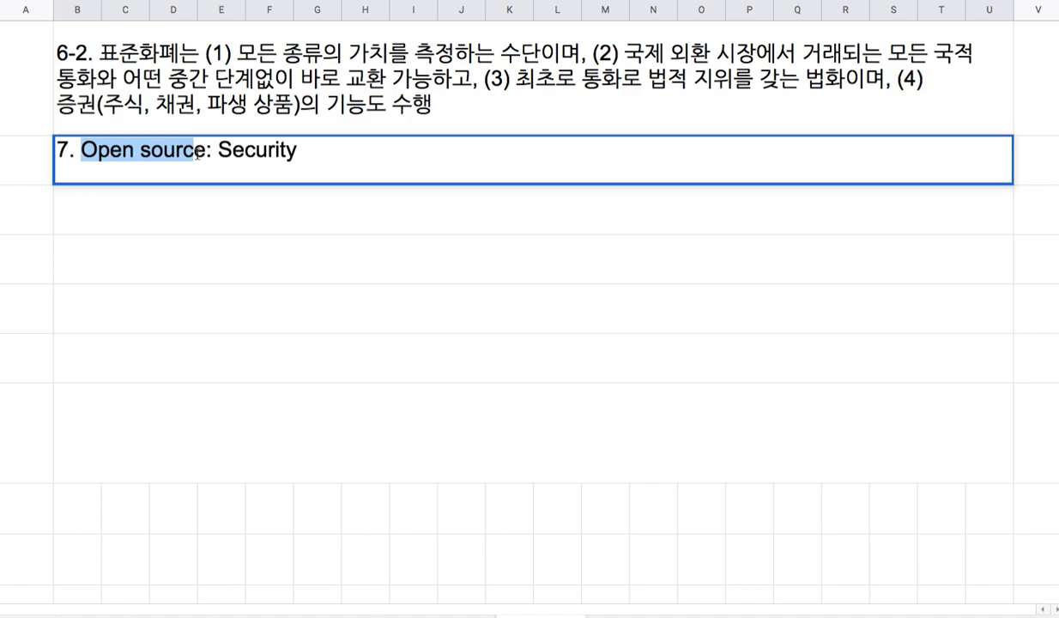
left_click_drag(197, 156, 94, 153)
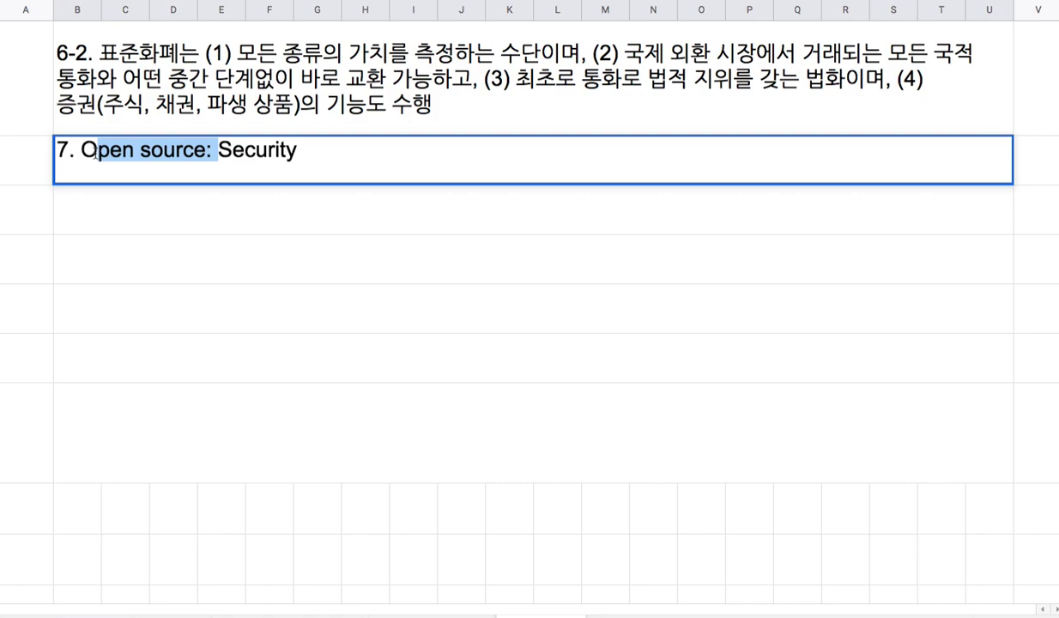
left_click(215, 152)
left_click_drag(216, 152, 307, 147)
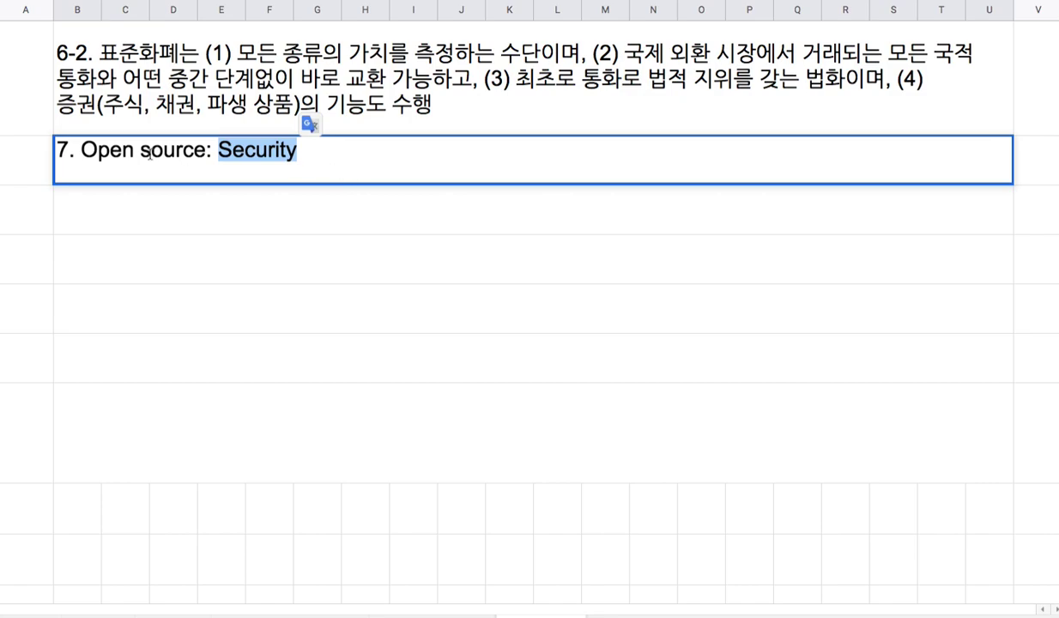
left_click_drag(81, 151, 174, 152)
left_click(291, 148)
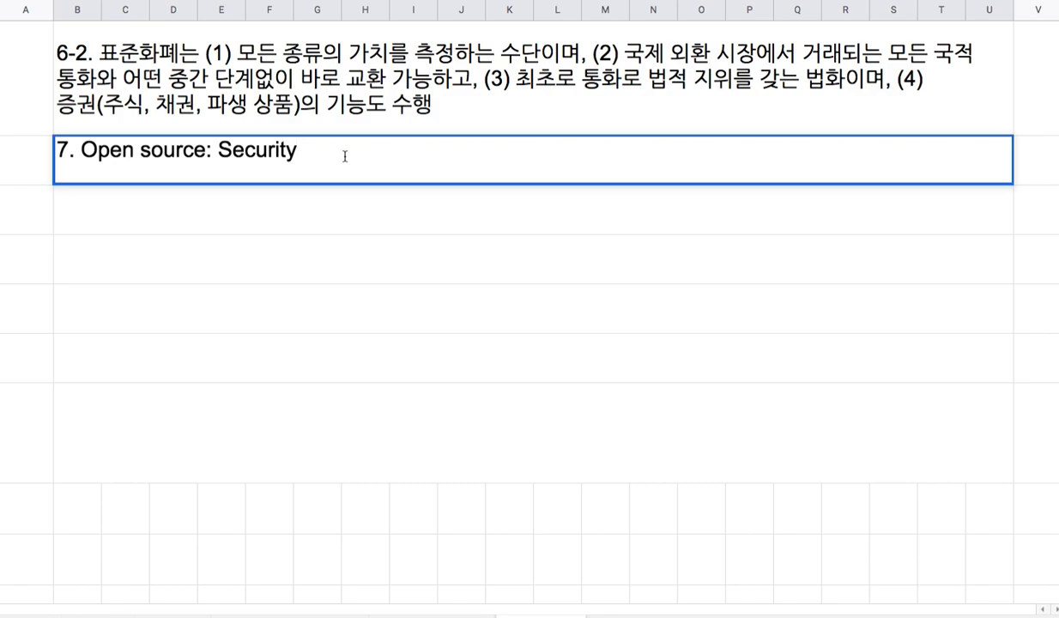
Enter "8. Business Level .....천천히 결정" in the row below item 7
left_click(250, 219)
type("8. Busine")
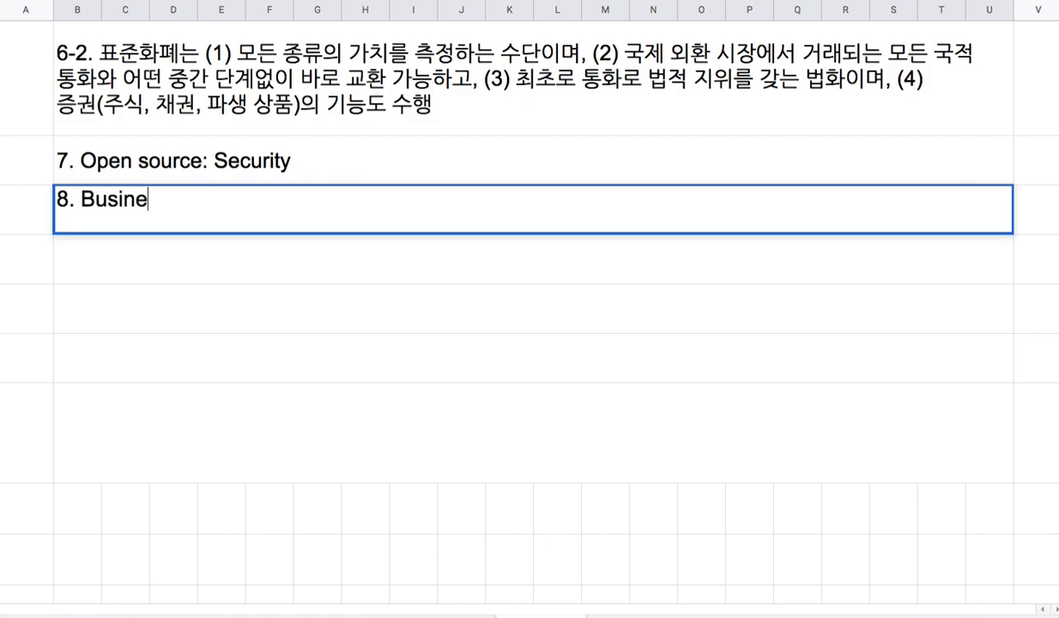
type("ss Level")
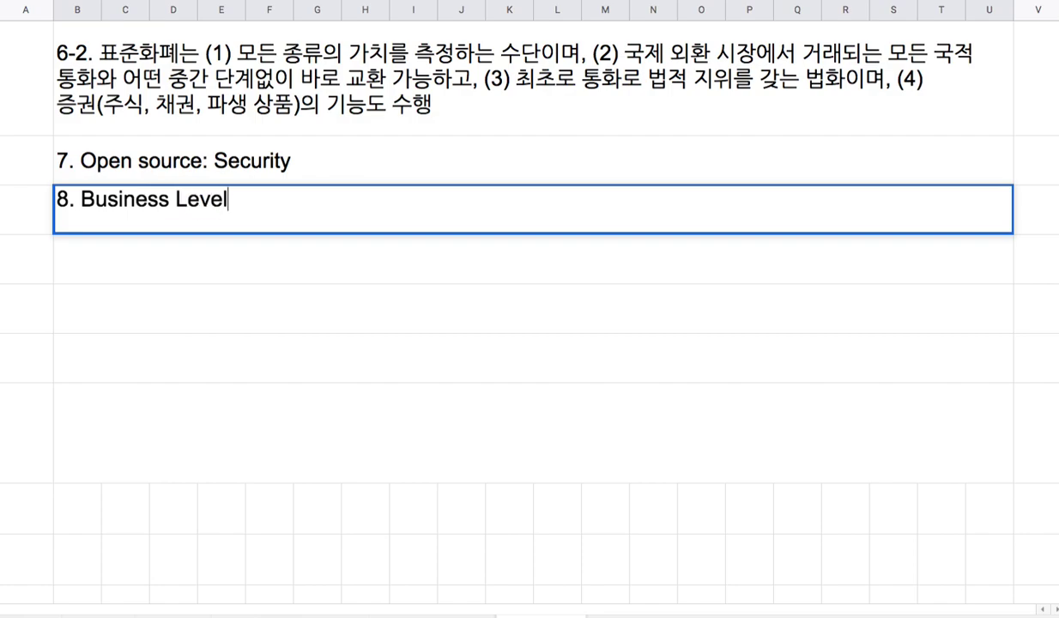
type(" .....천천히 결정")
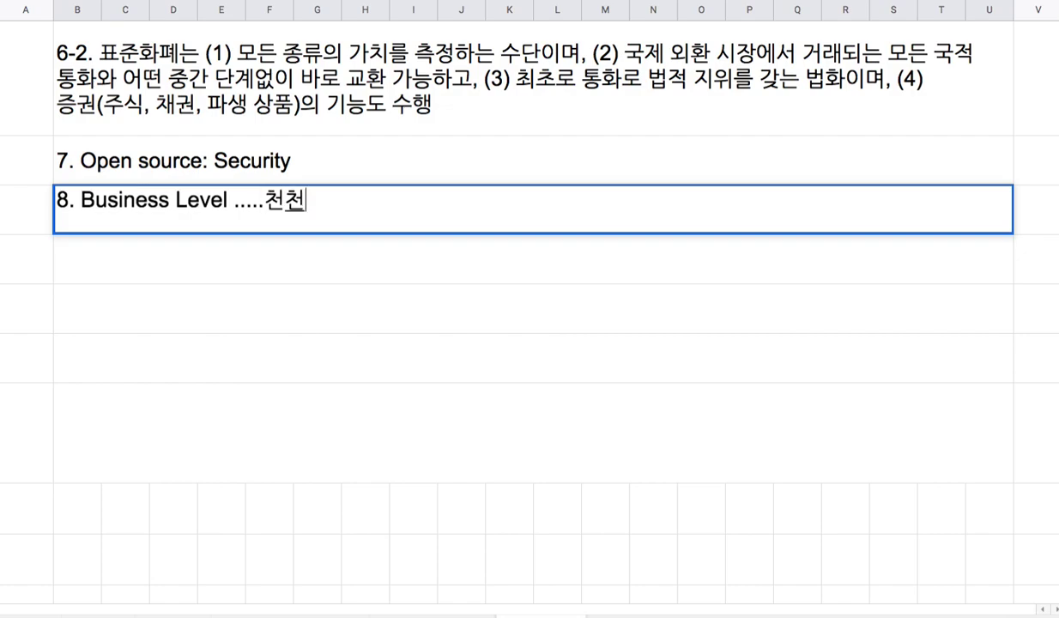
Insert "특히, 법적 제도적 문제 등을 고려하여, " before "천천히 결정" in item 8
left_click(263, 199)
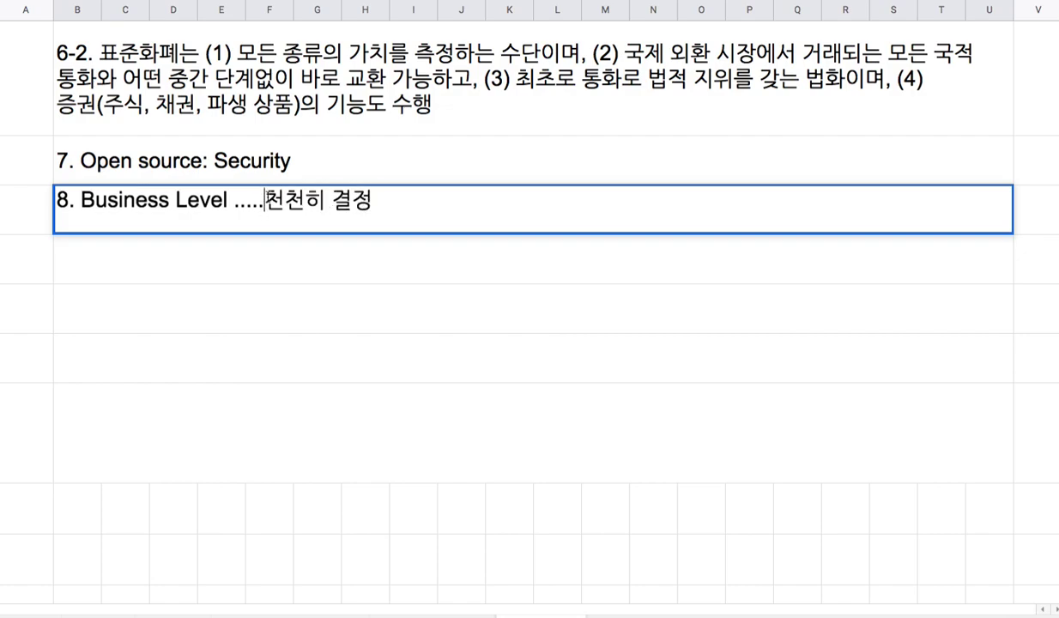
type("특히, 법적")
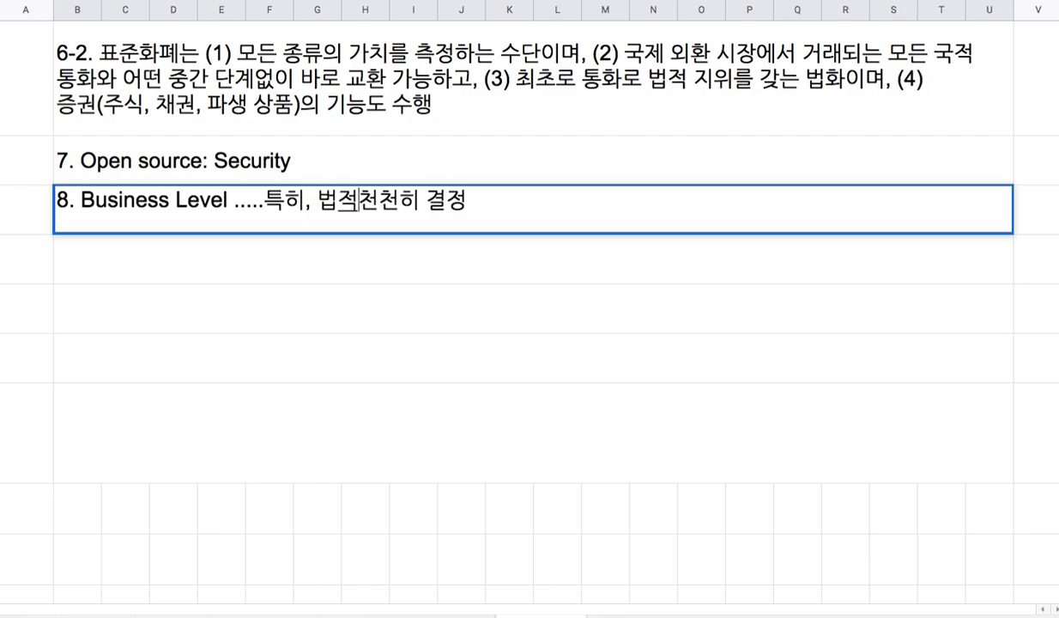
type(" 제도적 ㅁ")
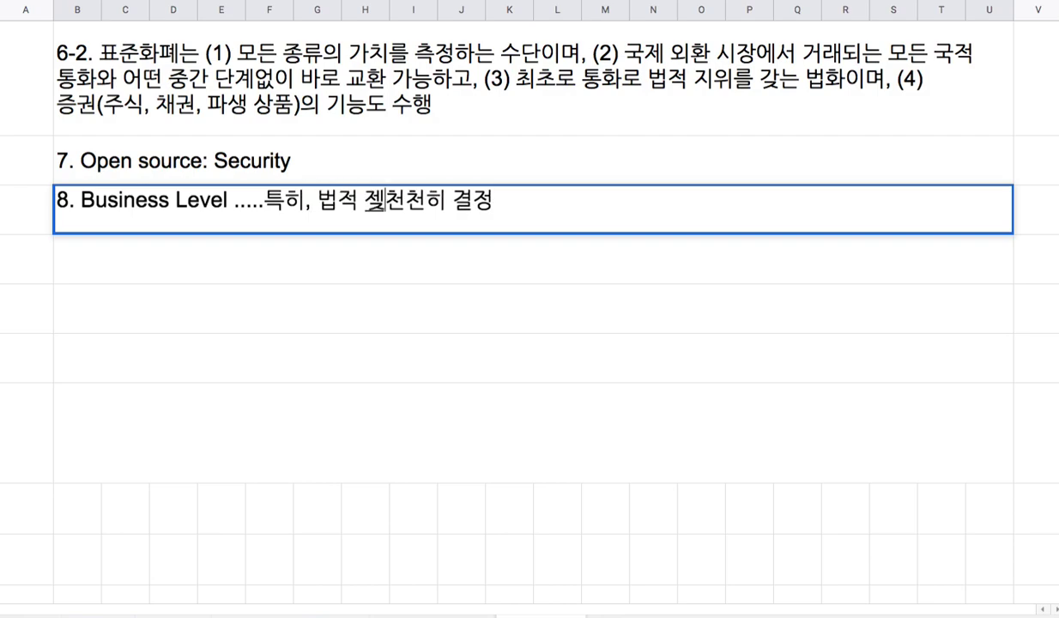
type("문제")
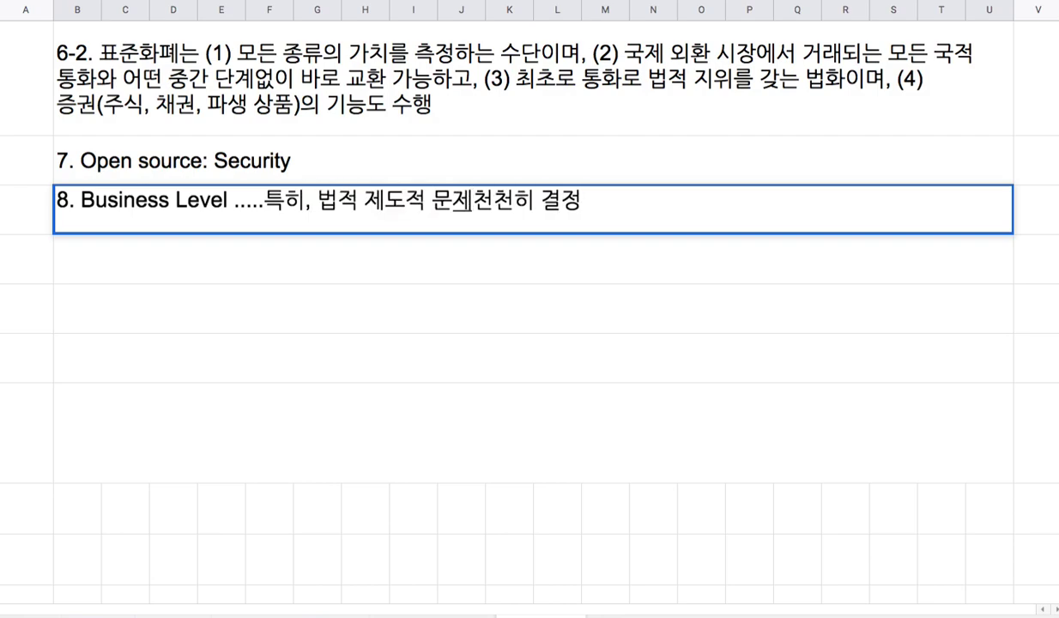
type(" 등을 고려")
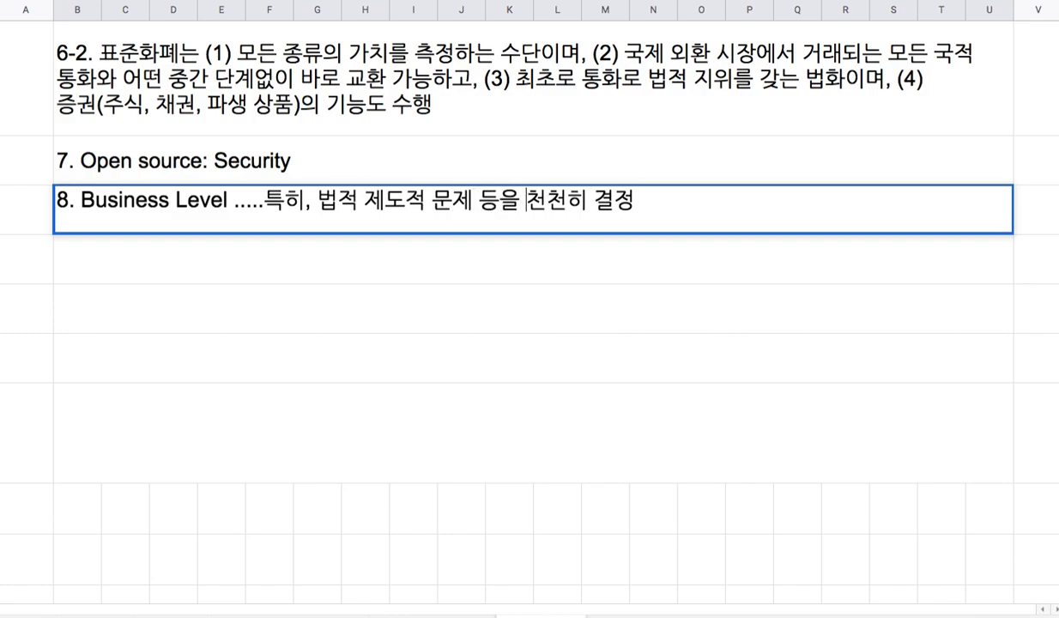
type("하고")
key("BackSpace")
key("BackSpace")
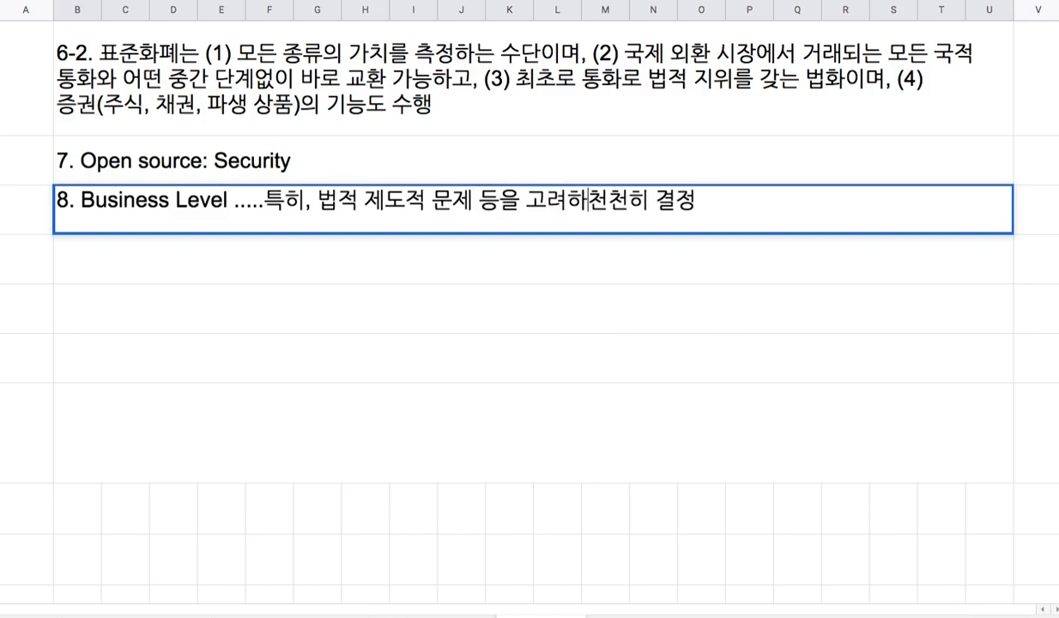
type("하여,")
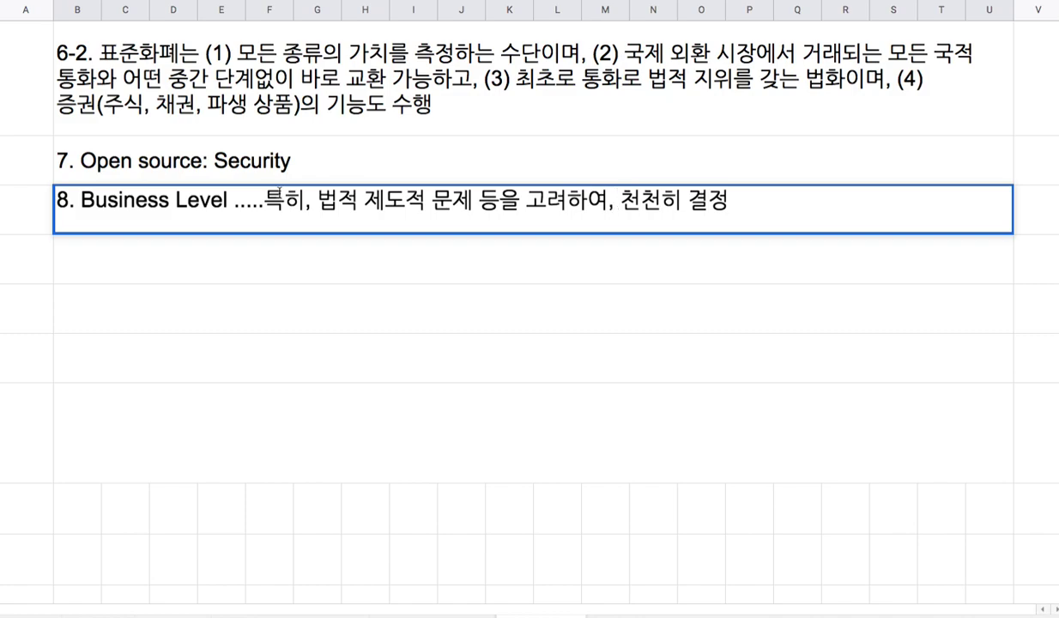
key("Return")
Make the rows of items 7 and 8 taller
left_click(208, 209)
left_click_drag(17, 176, 17, 253)
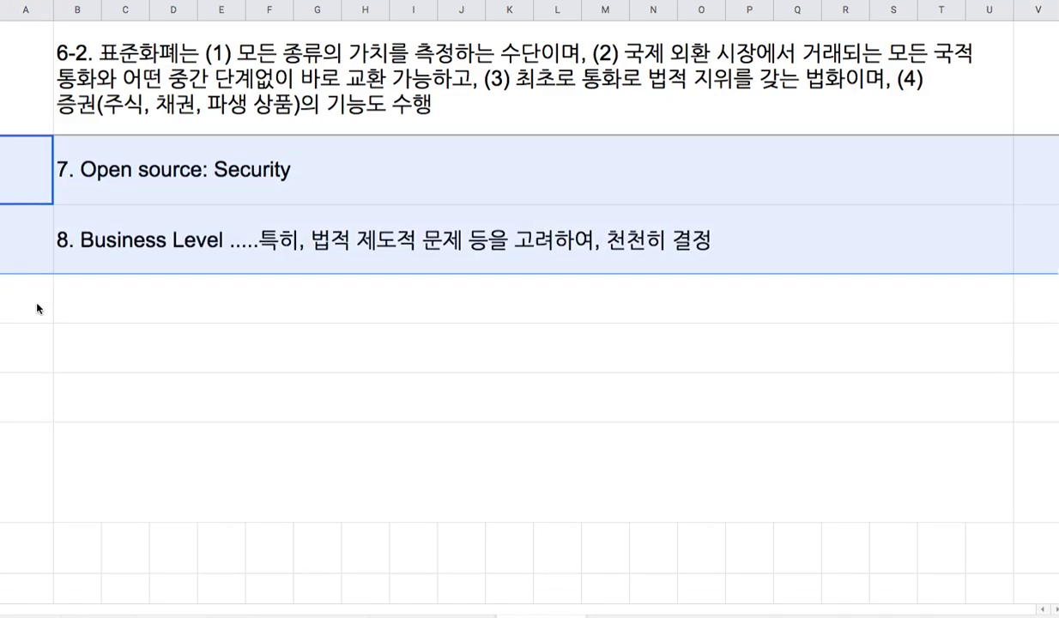
Enter "9. 표준은행(목표)" in the row below item 8
left_click(109, 329)
type("9")
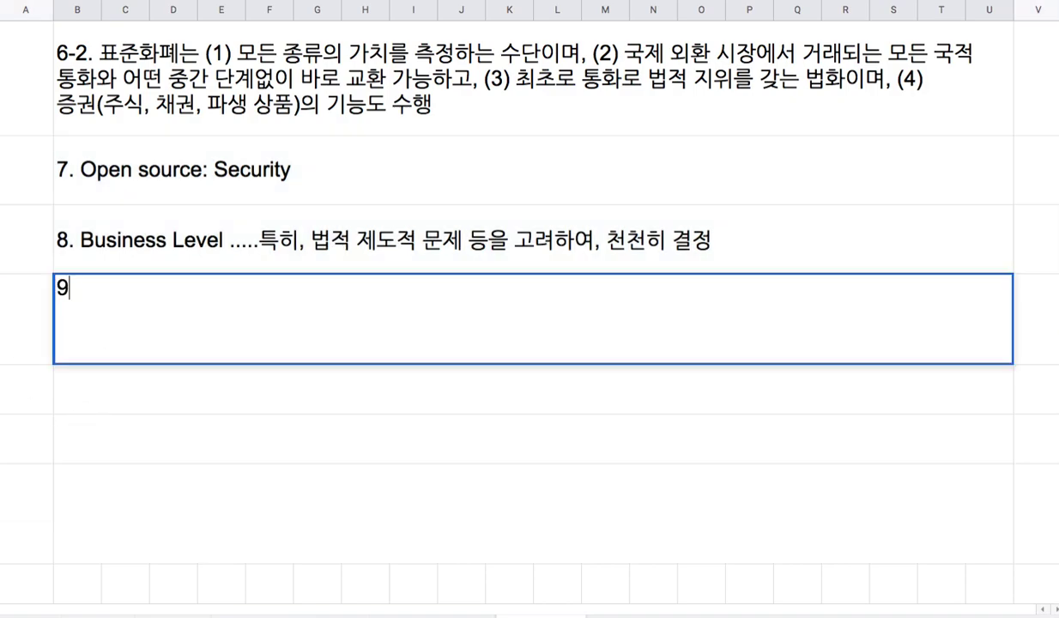
type(". 표준ㅇ은행")
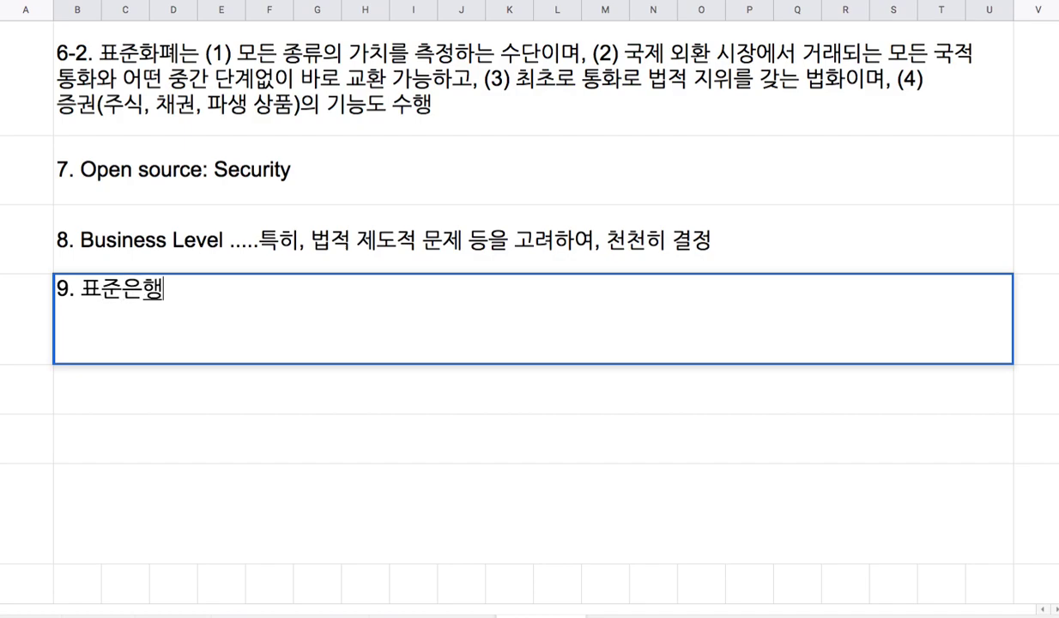
type(": 목표")
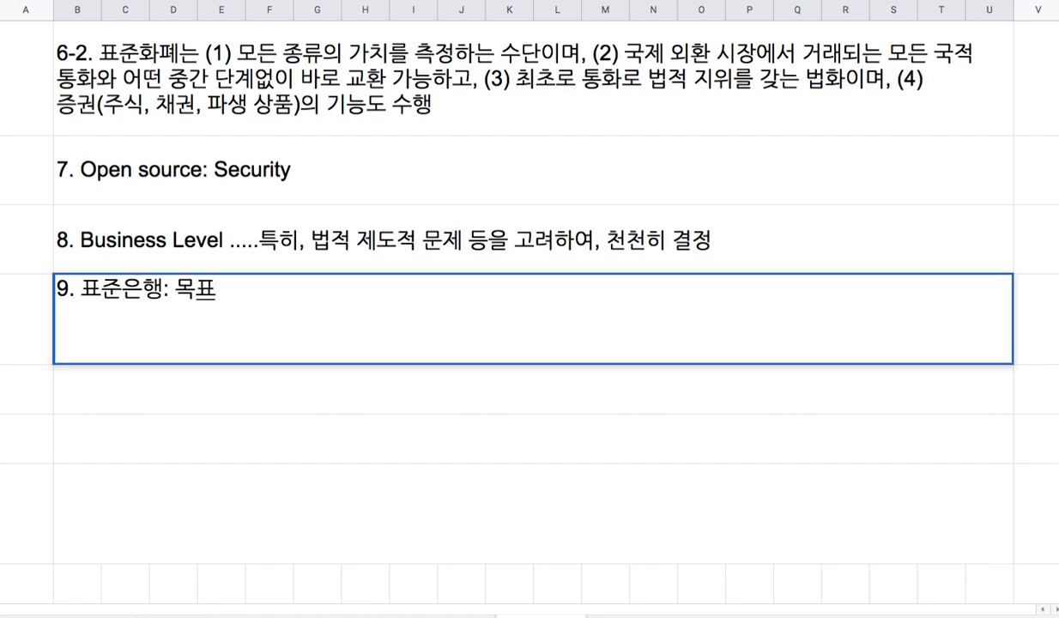
type(")")
left_click(26, 319)
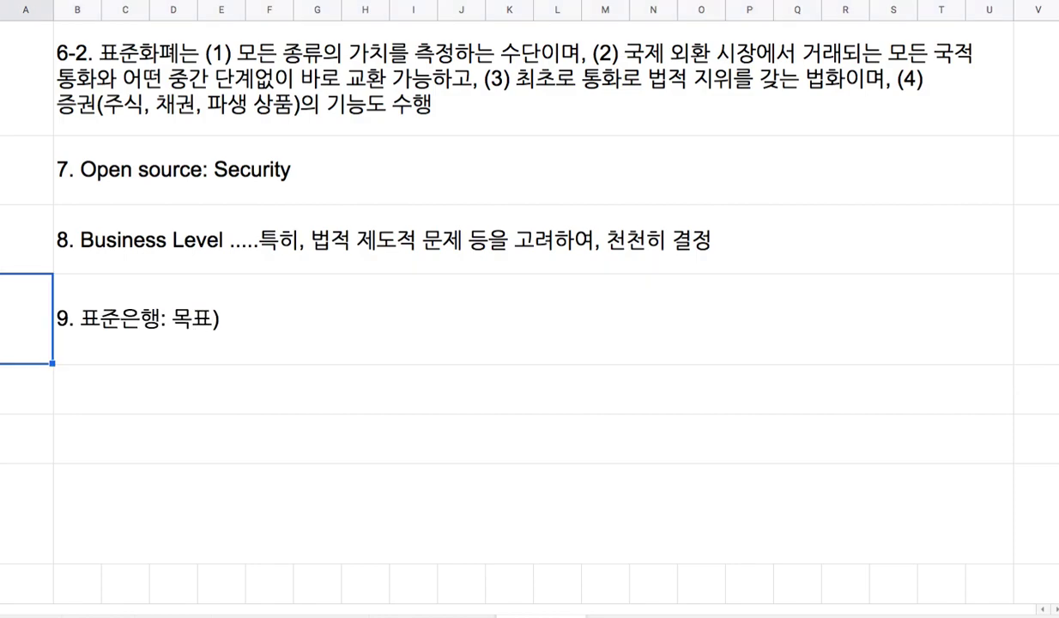
double_click(161, 318)
left_click_drag(163, 292, 176, 293)
key("BackSpace")
type("(")
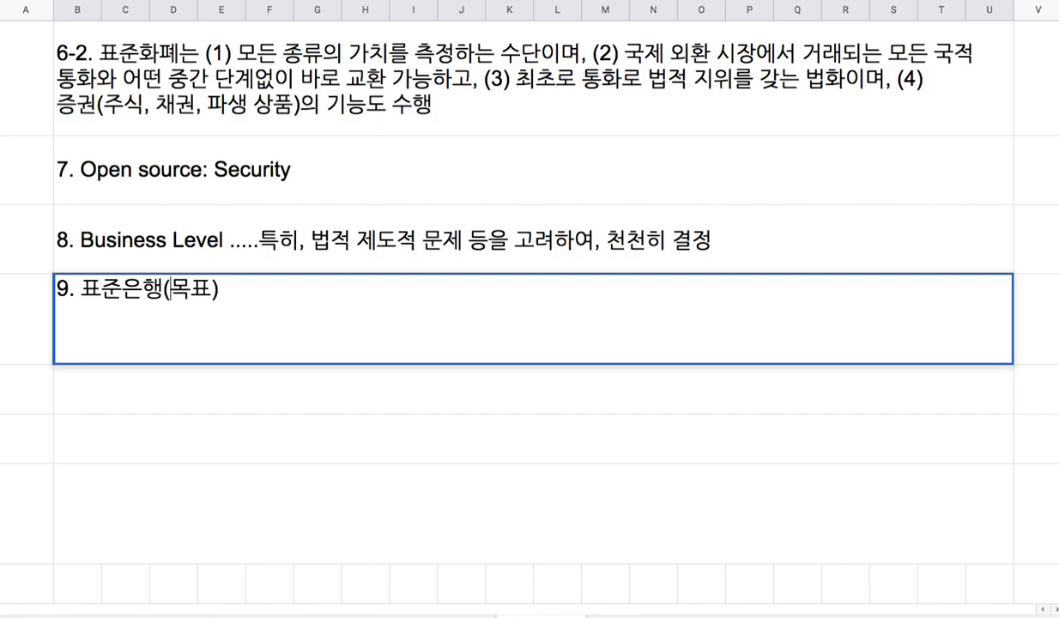
Append ": 기존의 중앙은행(한국은행)과 시중은행(1금융) 및 " after "표준은행(목표)" in item 9
left_click(229, 300)
type(": 기존의 중앙")
type("은행(한국")
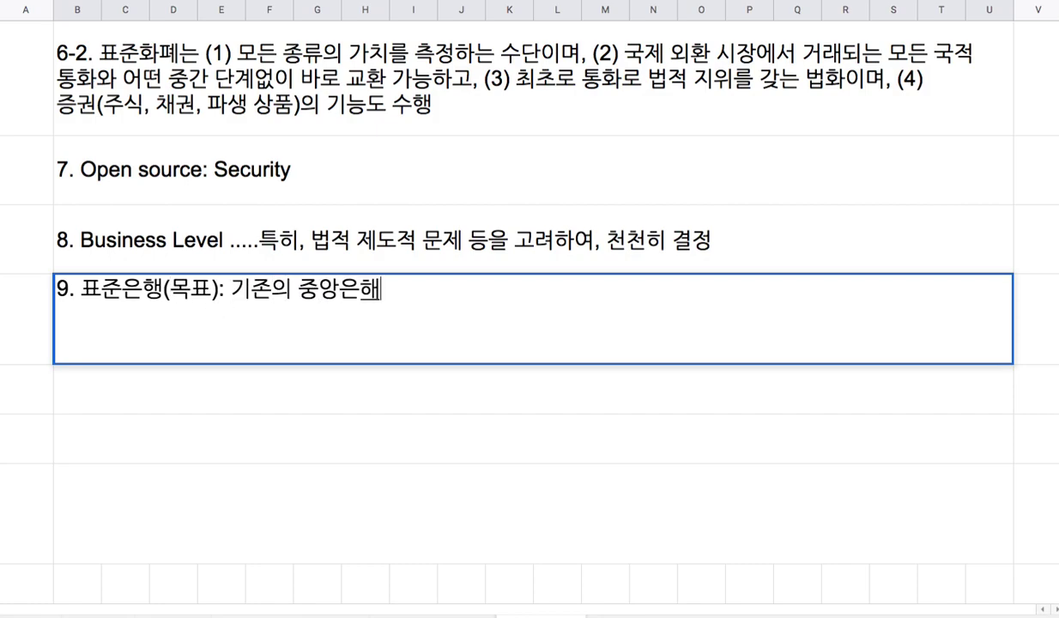
type("은행)")
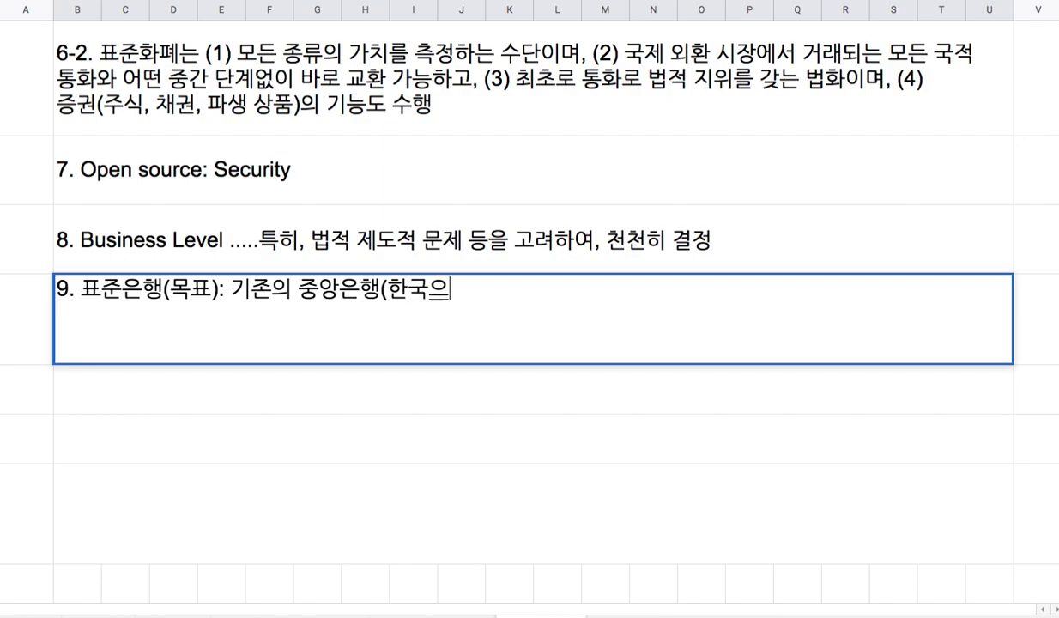
type("과 시중은행")
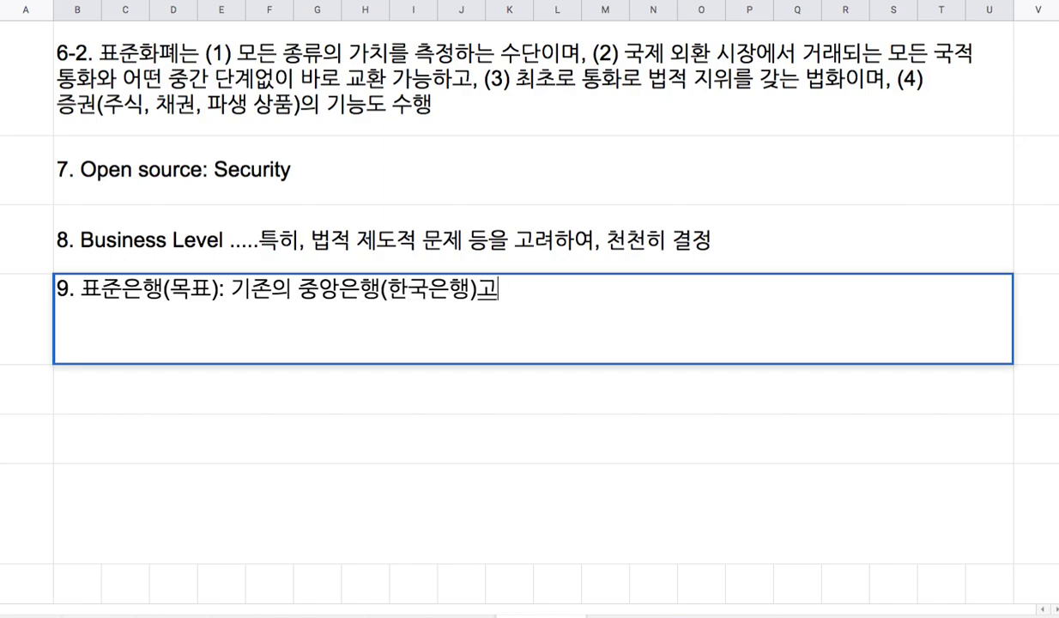
type("(")
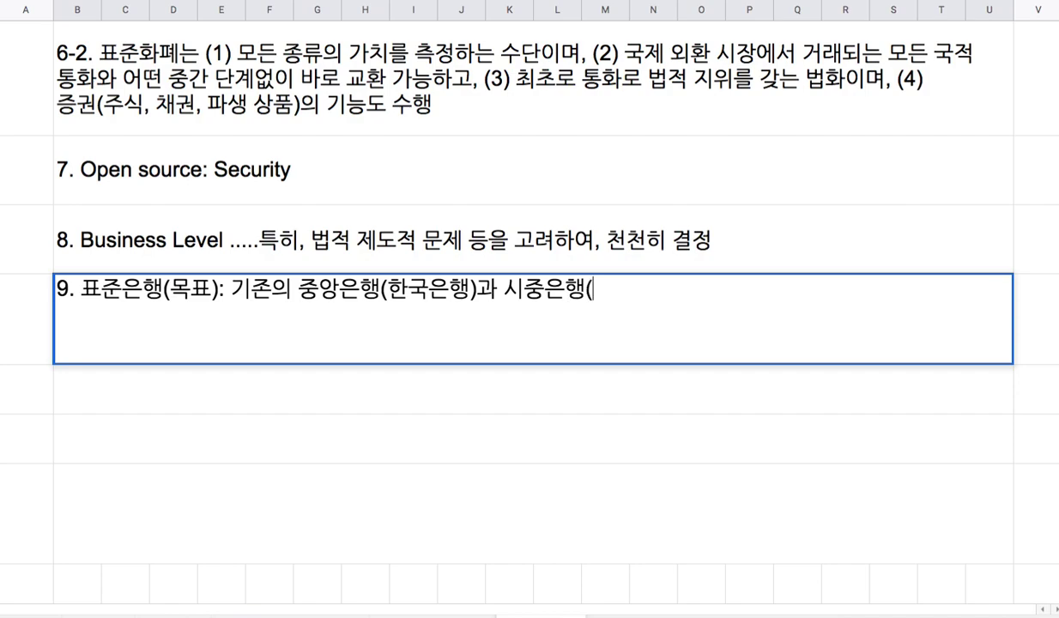
type("1금융) 및 ")
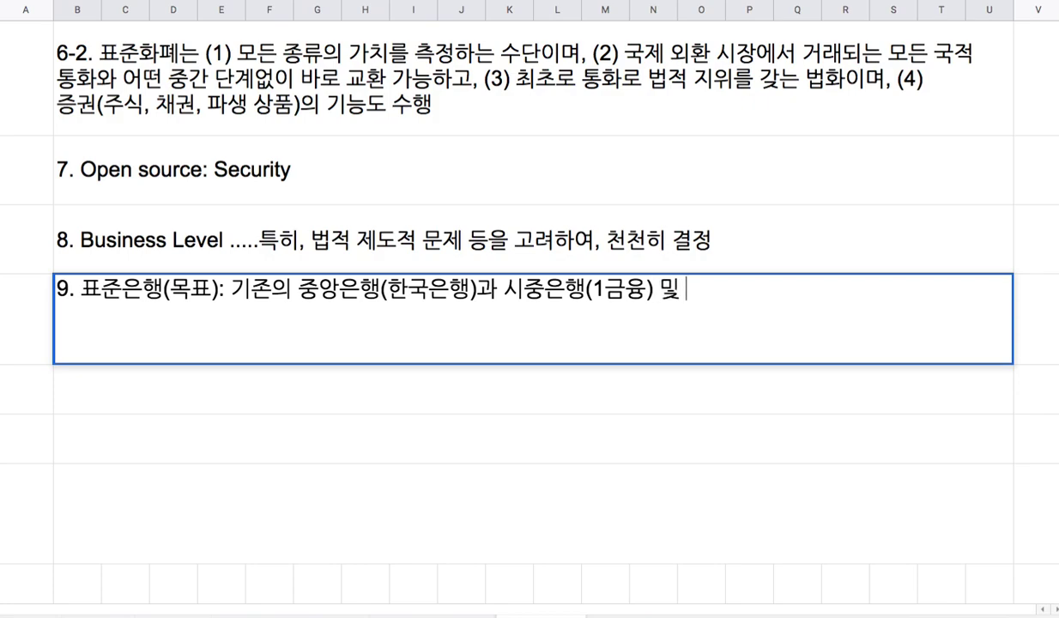
Continue item 9 with "여타 금융 서비스(보험, 증권 거래, "
type("여타 금융 ㅅ")
type("섭시")
key("BackSpace")
key("BackSpace")
key("BackSpace")
type("빗스(보험, 즈")
type("증권 거래, ")
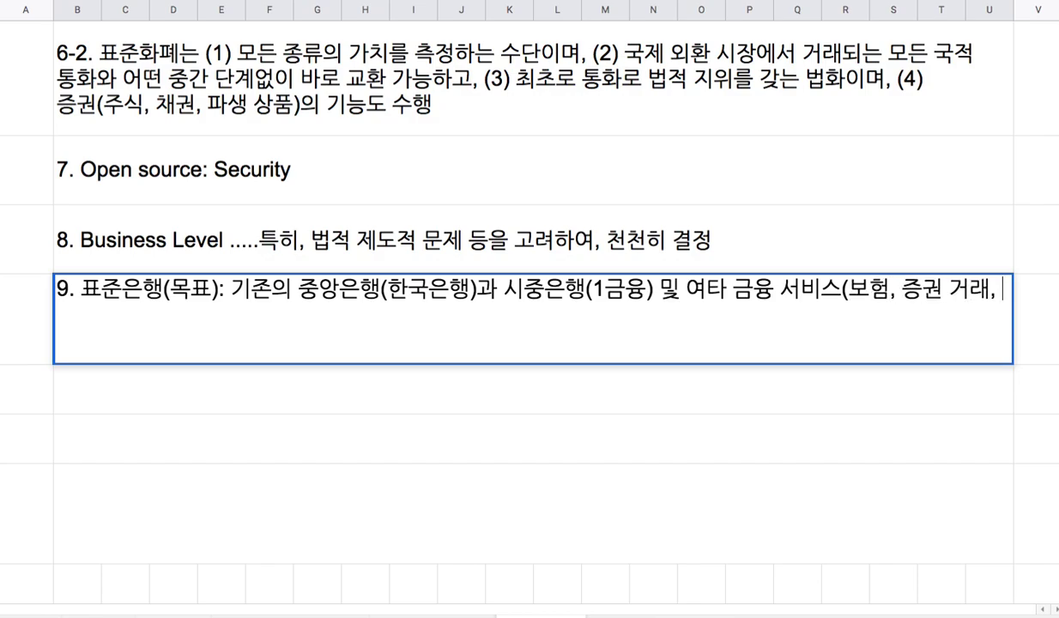
Add "금고....농협은행" to the list of financial services in item 9
type("금")
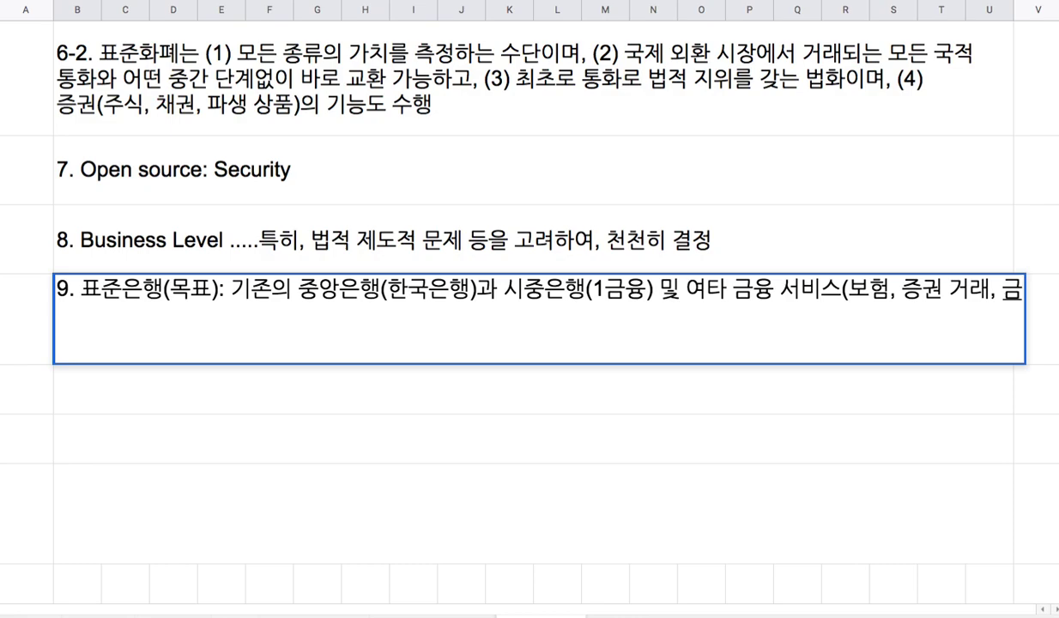
type("호")
key("BackSpace")
type("고")
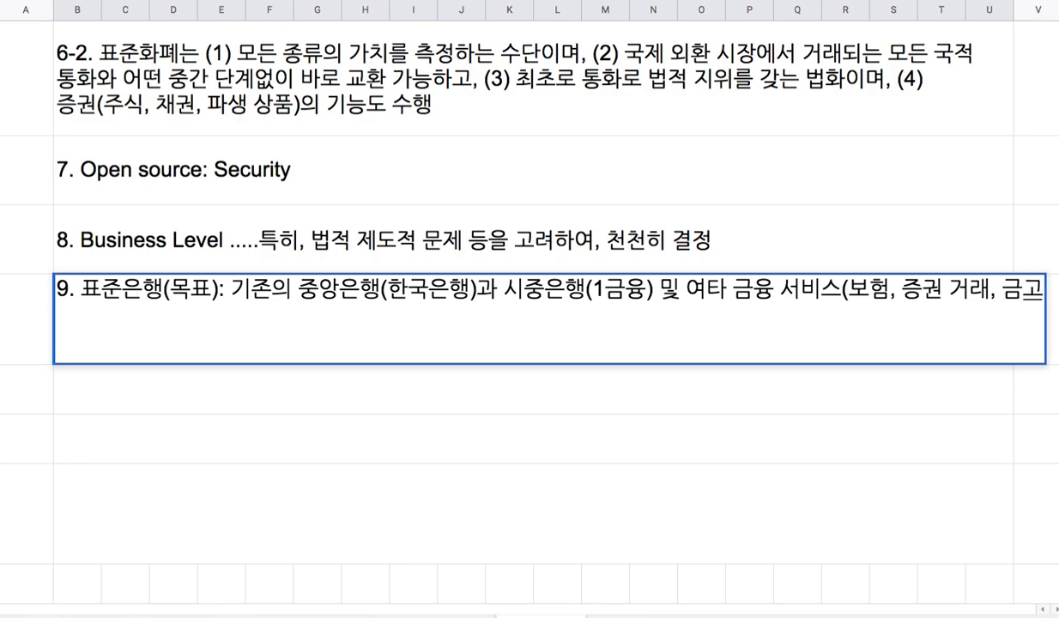
type("....")
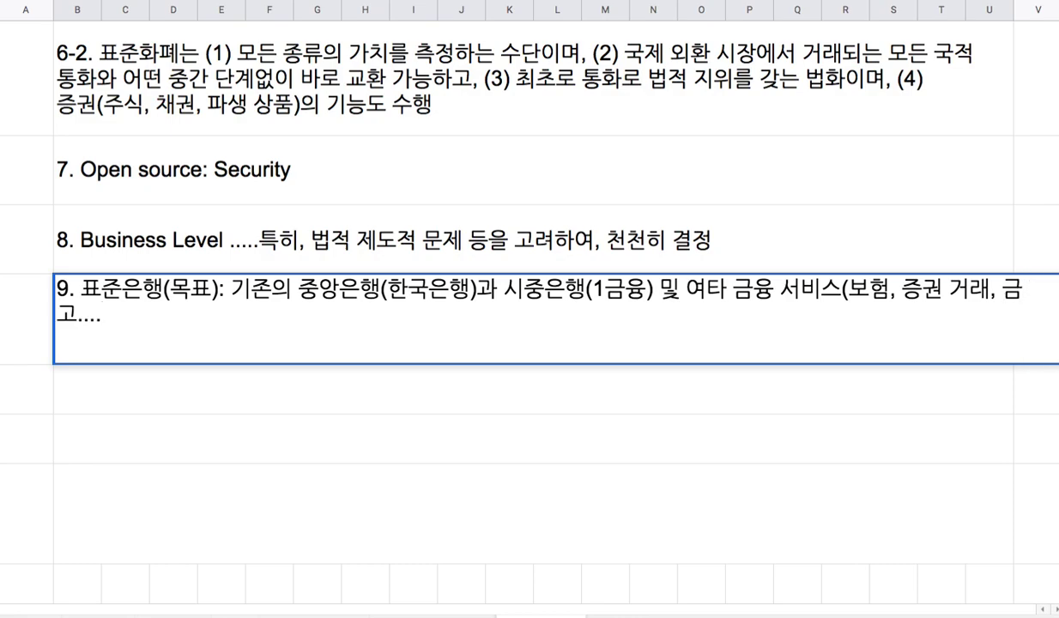
type("농협은행")
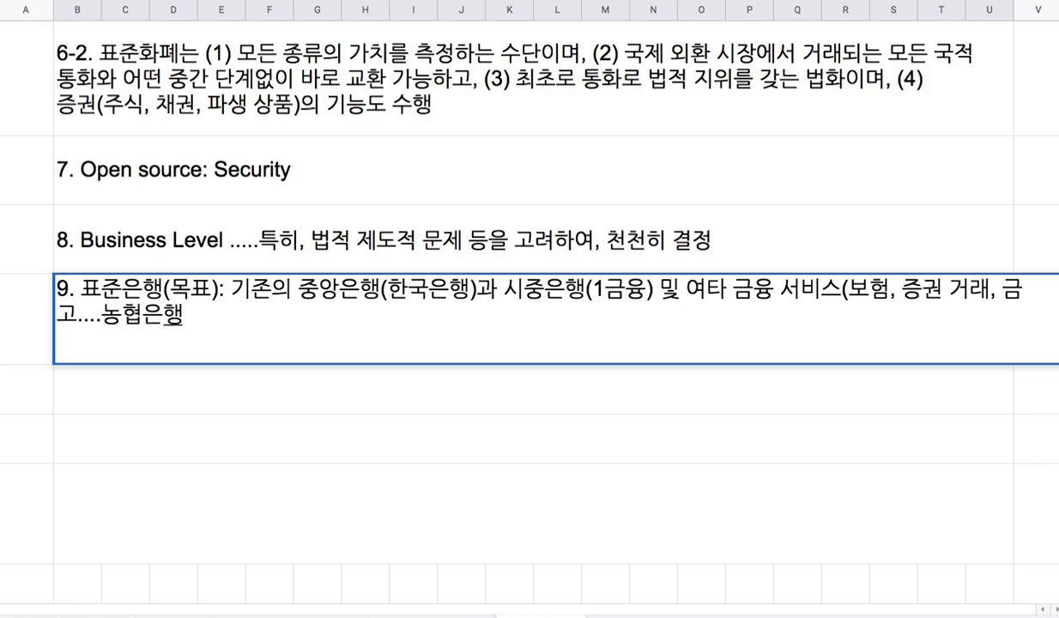
left_click_drag(89, 316, 189, 319)
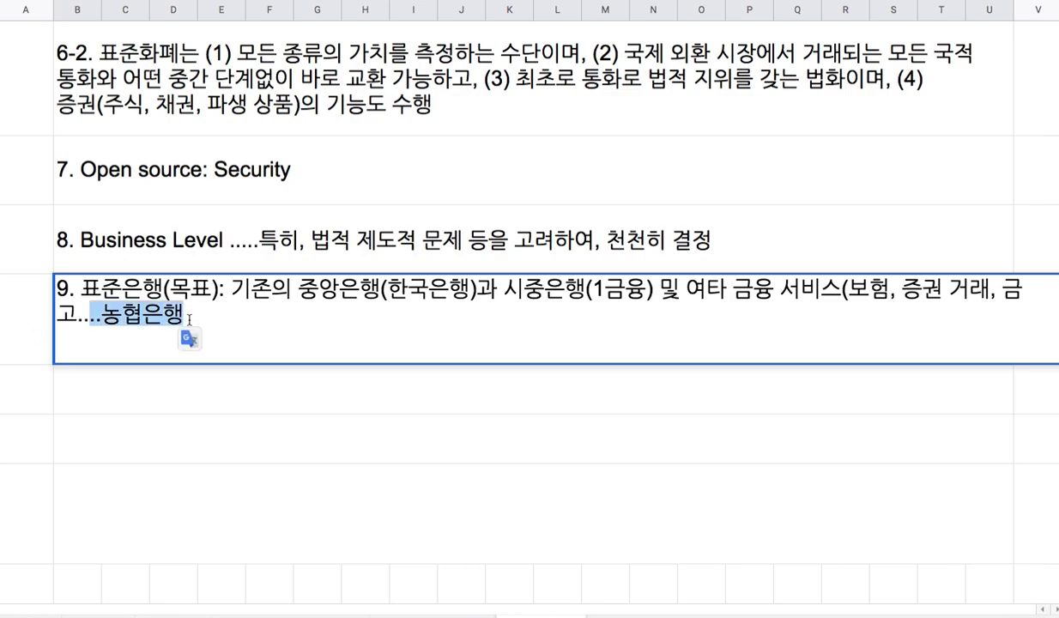
left_click(189, 319)
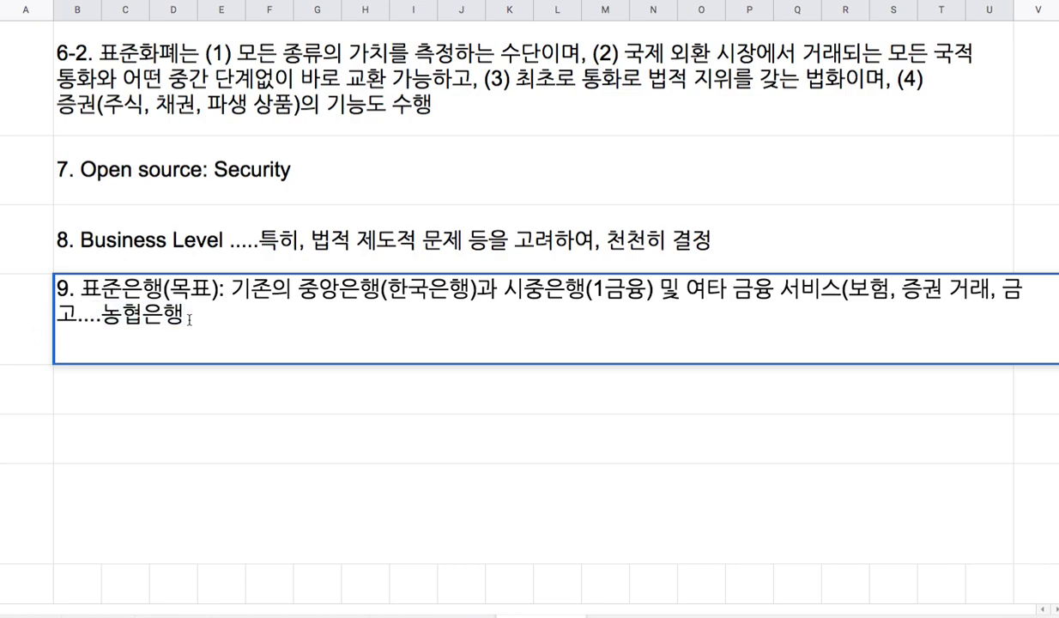
Close the parenthesis after "농협은행" in item 9 and continue with "을 모두 일정 수준 대체할 수 있는 시스템"
type(")을 모두 일정 수준 대체할 수 있는")
key("BackSpace")
key("BackSpace")
type("있는 시스템")
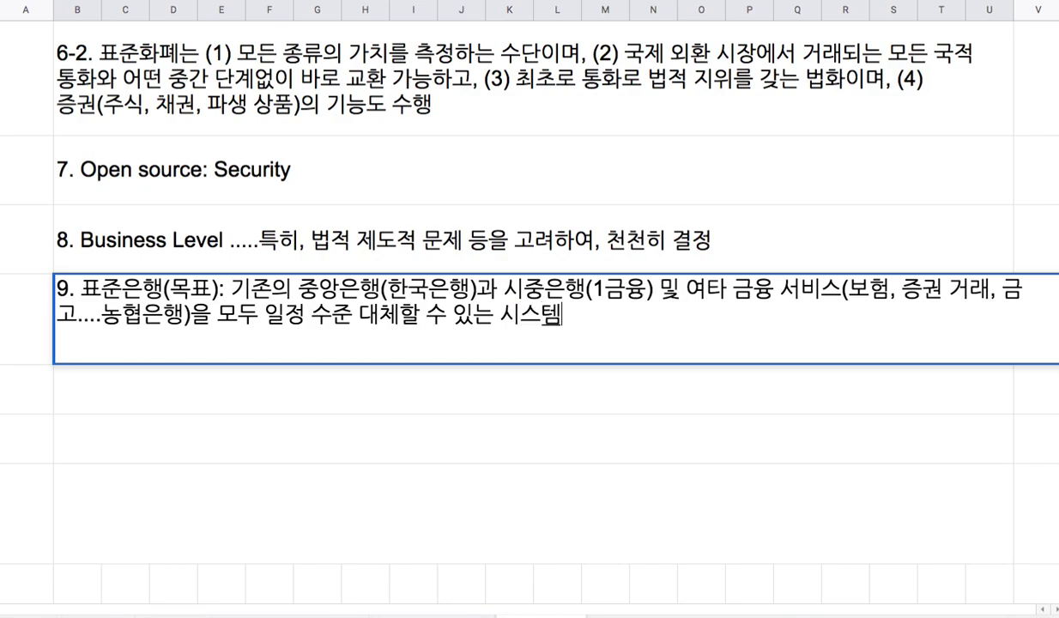
Continue item 9 with "이되, 중앙 관리 체계없이 개발 == Blockchain based"
type("ㅇ")
type("이")
type("되, ")
type("중앙 관")
type("리 ")
type("체계없이")
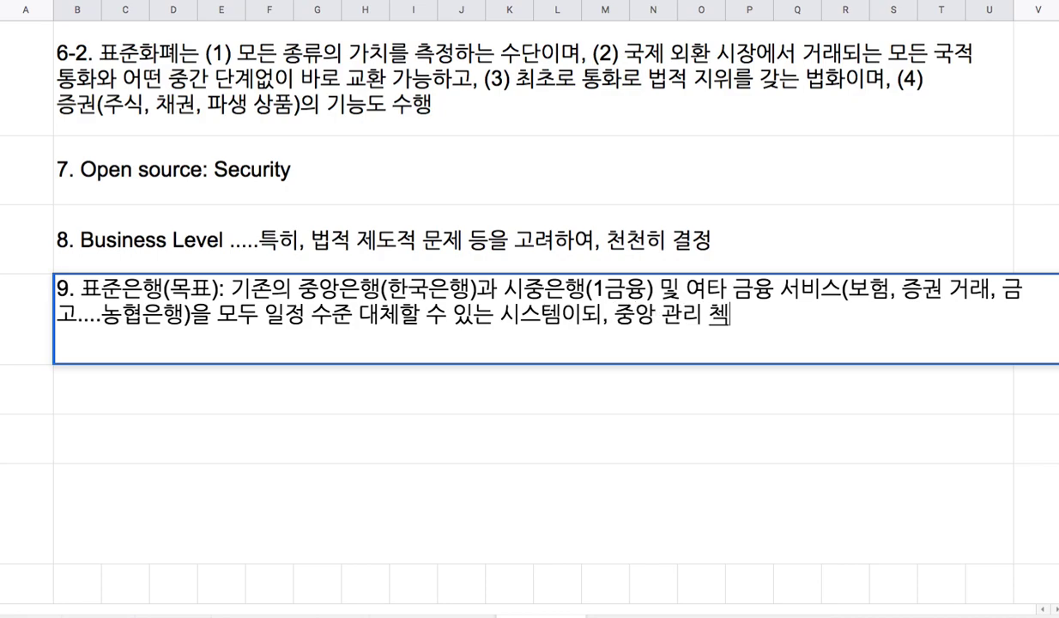
type(" 개발 ")
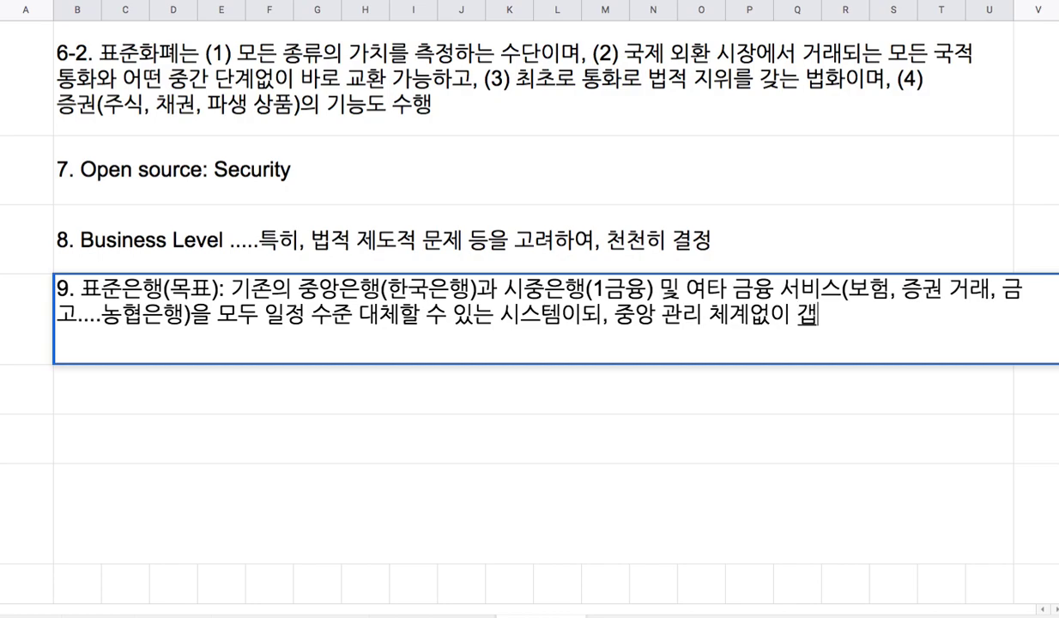
type("== ")
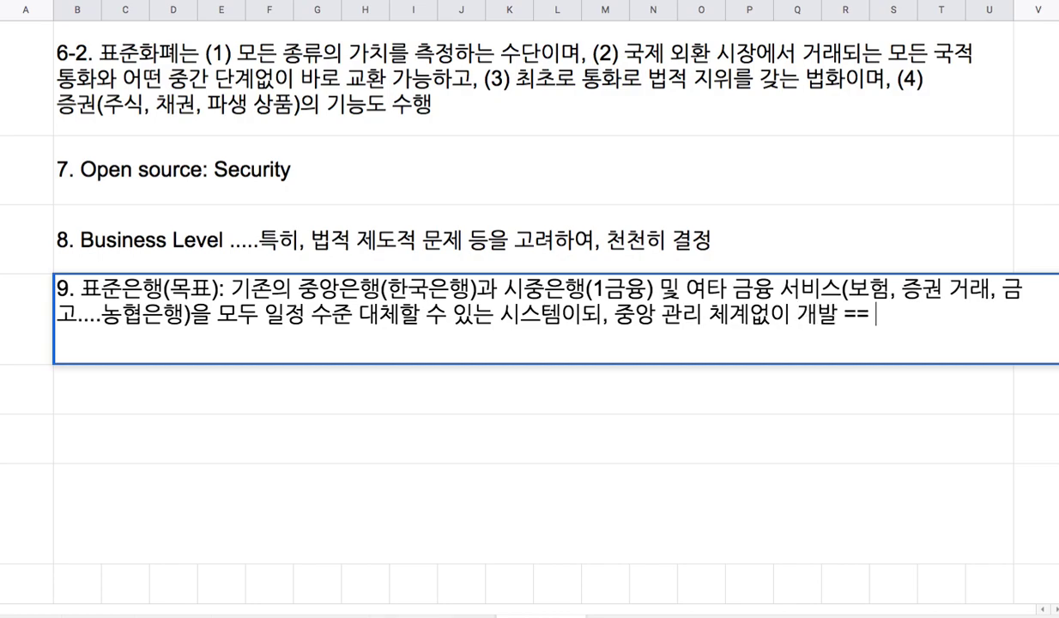
type("Blockchain based")
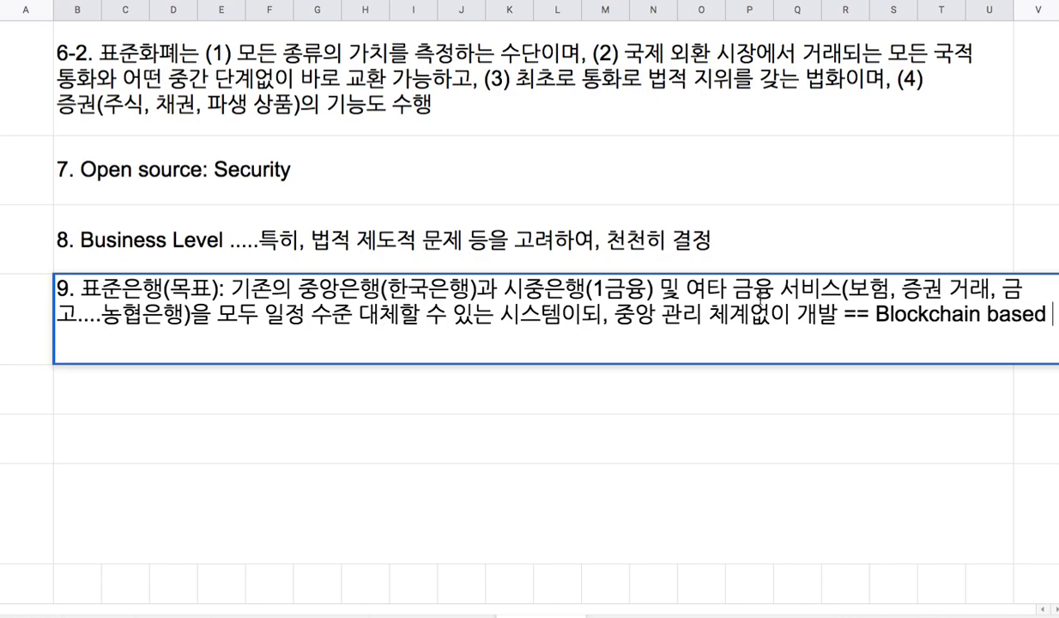
Replace "Blockchain" with "Openhash" before "based" in item 9
double_click(957, 315)
type("ㅂ")
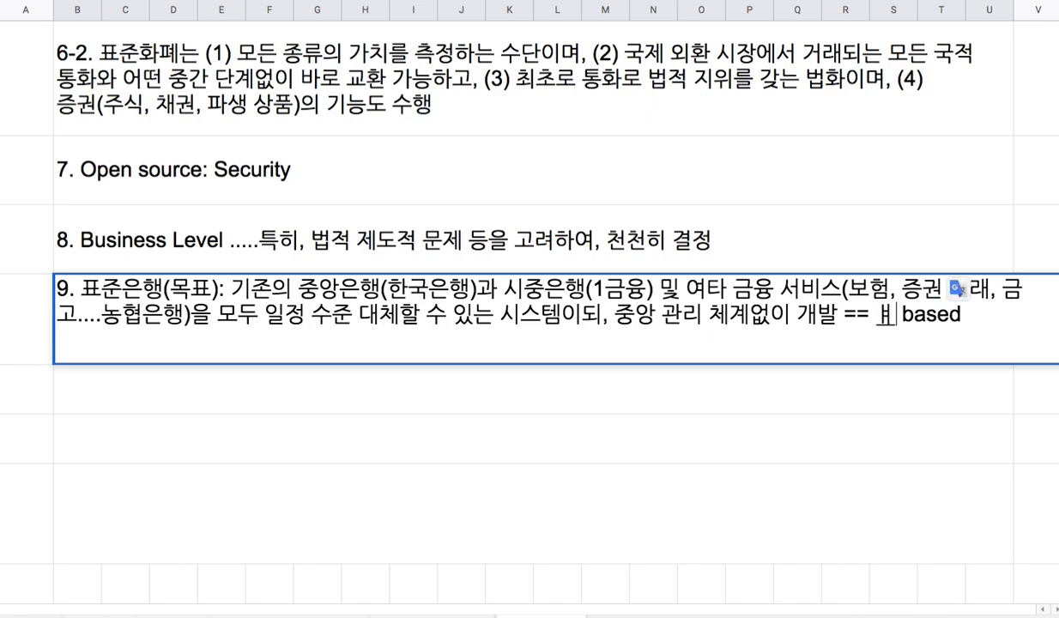
key("BackSpace")
type("Open ash")
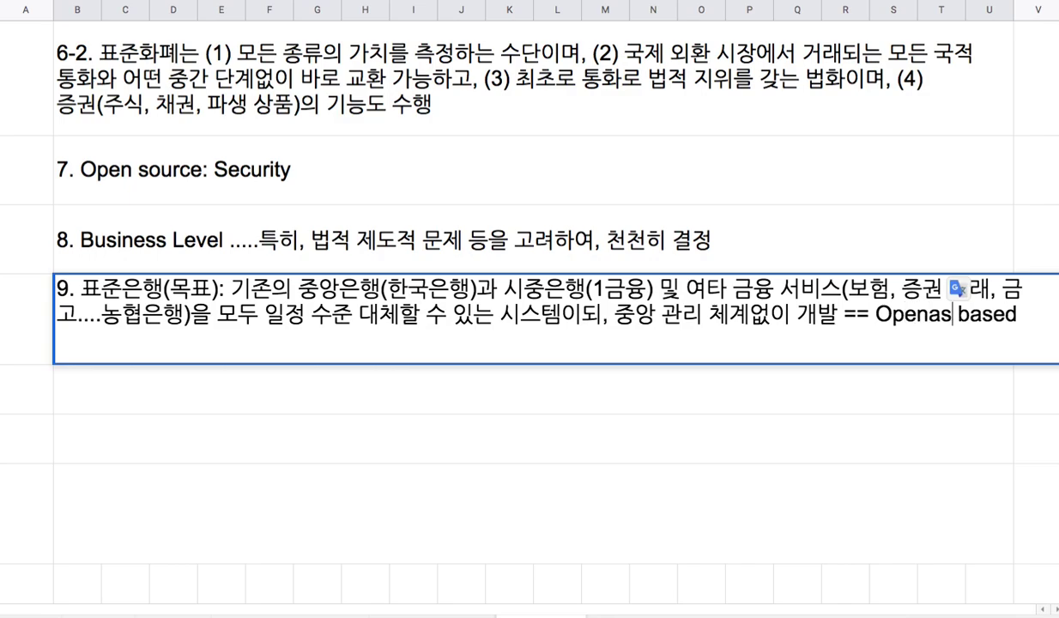
key("BackSpace")
key("BackSpace")
key("BackSpace")
type("hash")
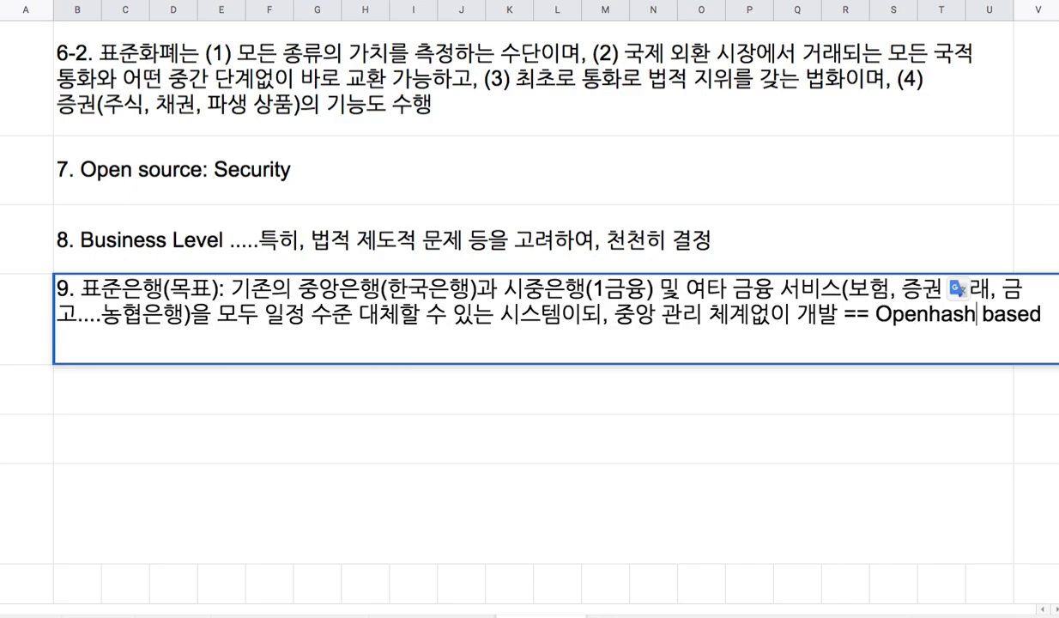
Append "banking/financial infrastructure" after "Openhash based" in item 9
key("Right")
key("Right")
key("Right")
type("banking")
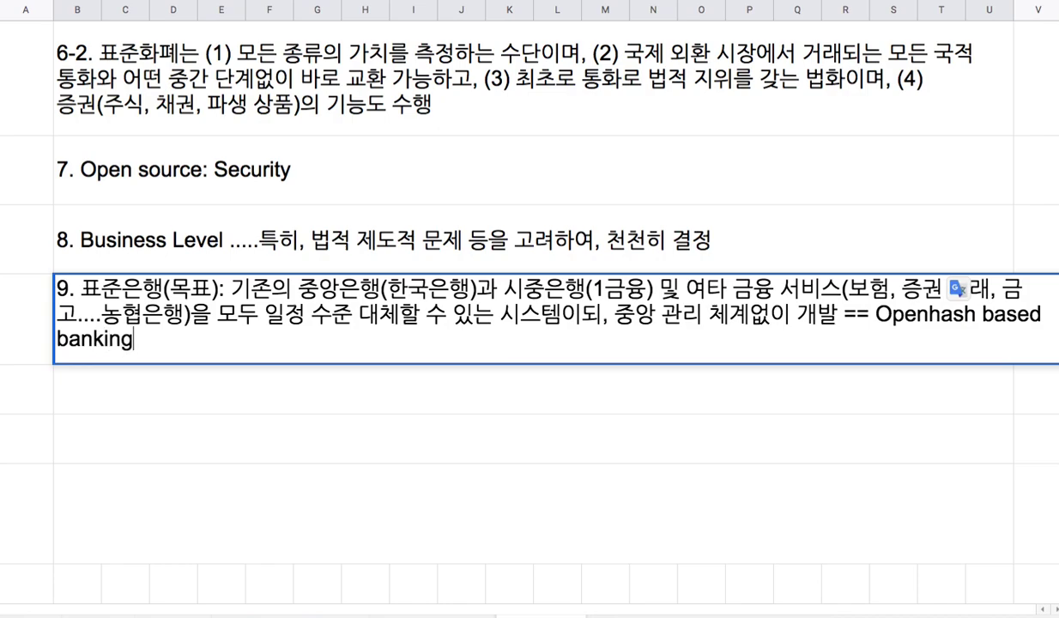
type(" /financial infrast")
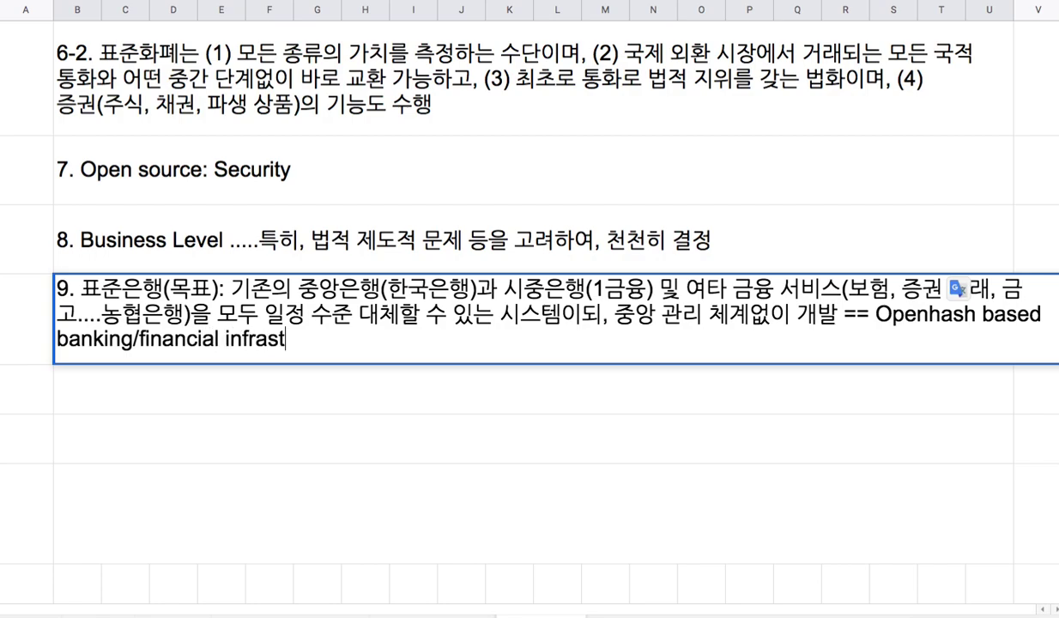
type("ructue")
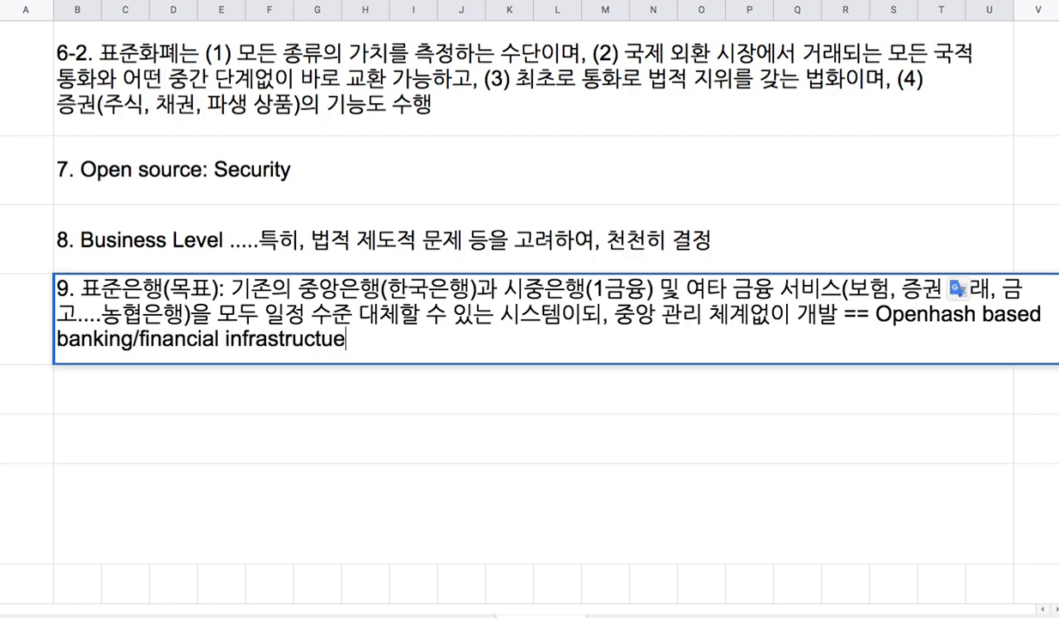
key("BackSpace")
key("BackSpace")
type("ure")
Insert "2020년 말까지 " before "목표" inside the parentheses of item 9
left_click(79, 289)
type("표준은행(")
type("2020su")
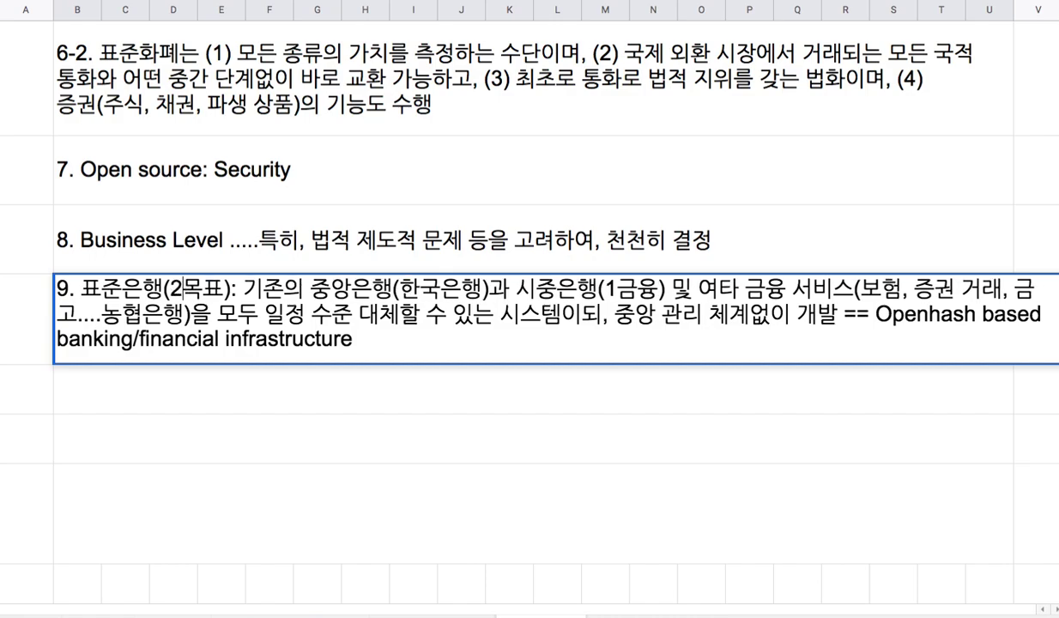
key("BackSpace")
key("BackSpace")
type("년 말까지")
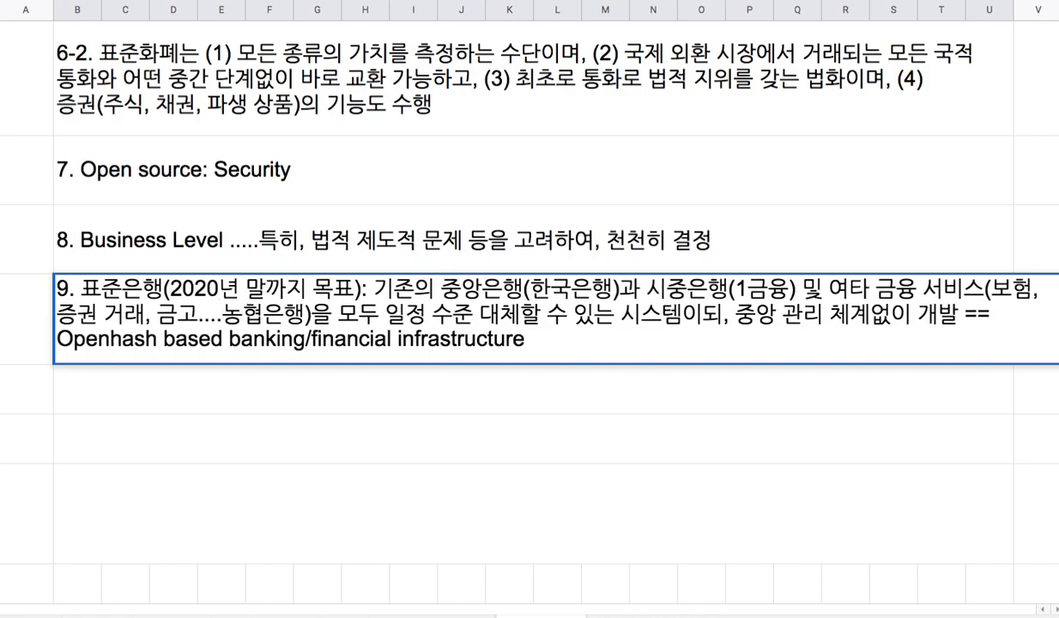
Append "완성" at the end of item 9 after "infrastructure"
left_click(549, 339)
type("완성")
left_click(104, 387)
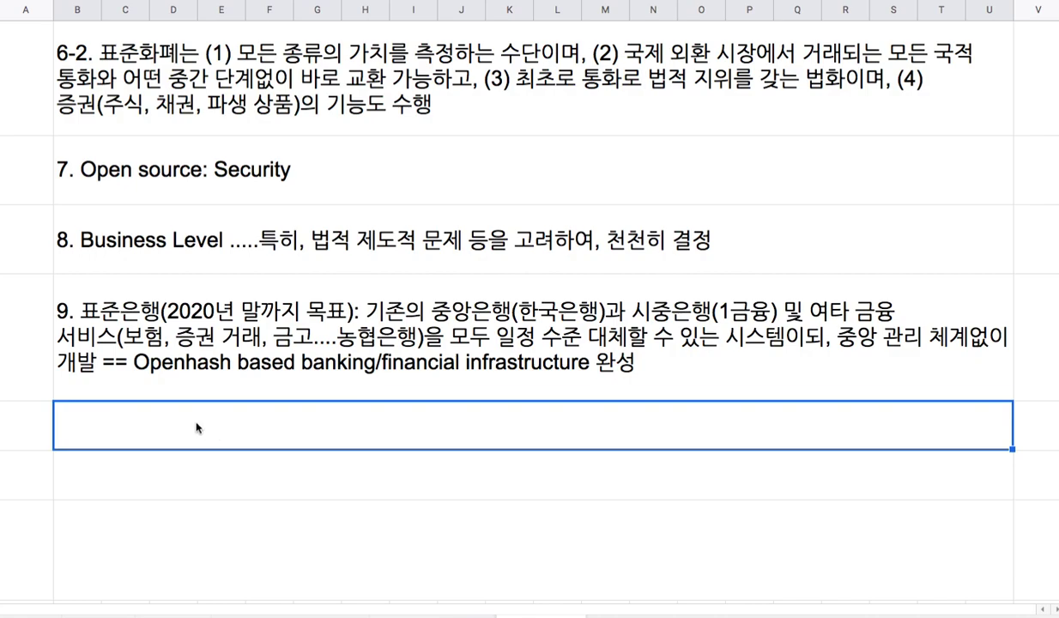
Heighten the empty row below item 9 and begin it with "10. 2020년 말 경, "
left_click_drag(2, 450, 3, 506)
double_click(121, 470)
type("10")
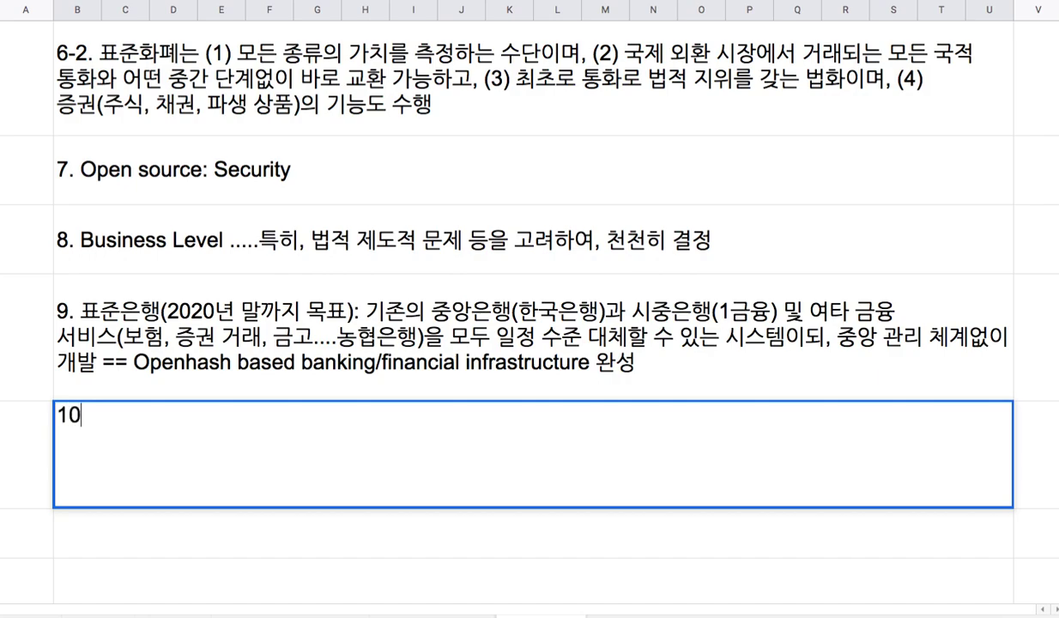
type(".")
type("2020년 말")
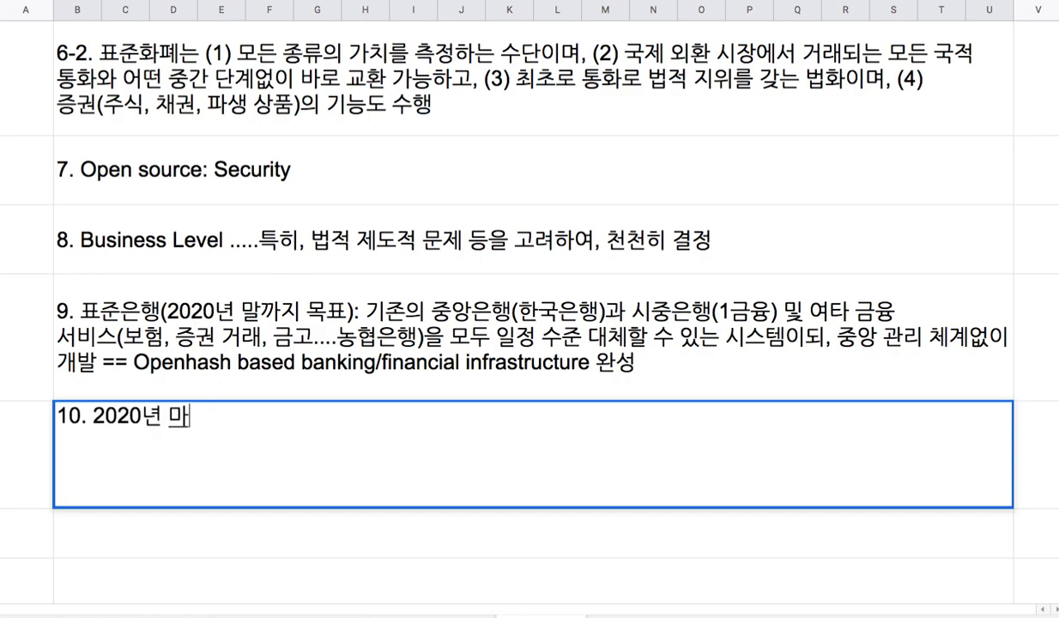
type(" 경, ")
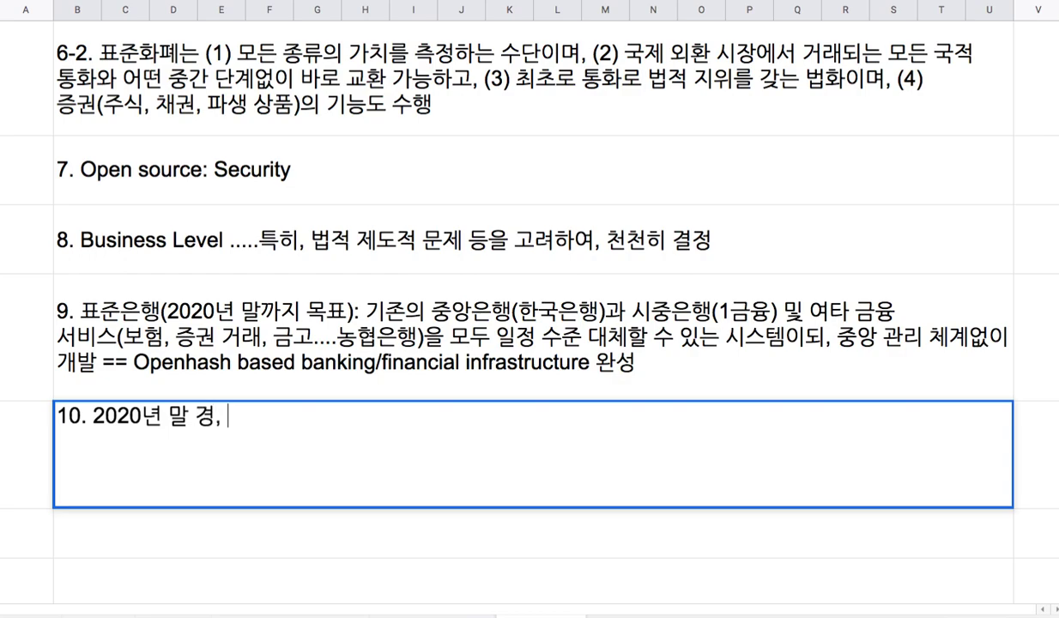
Continue item 10 with "목표를 얼마나 달성했는 지 정량적, 정성적으로 평가하는 것이"
type("목표를 얼마")
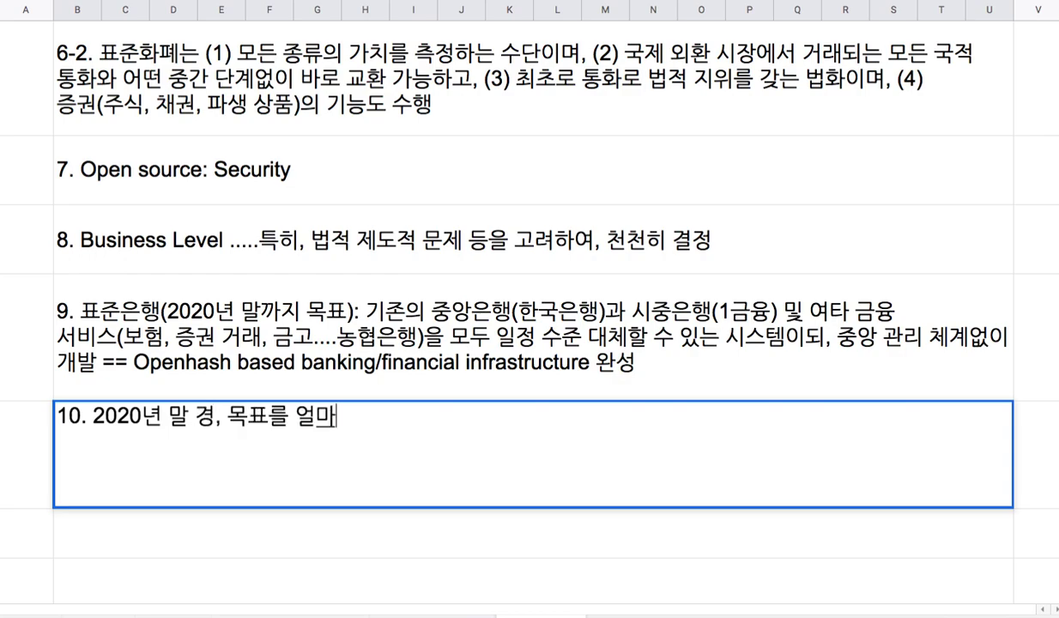
type("나 달성했는")
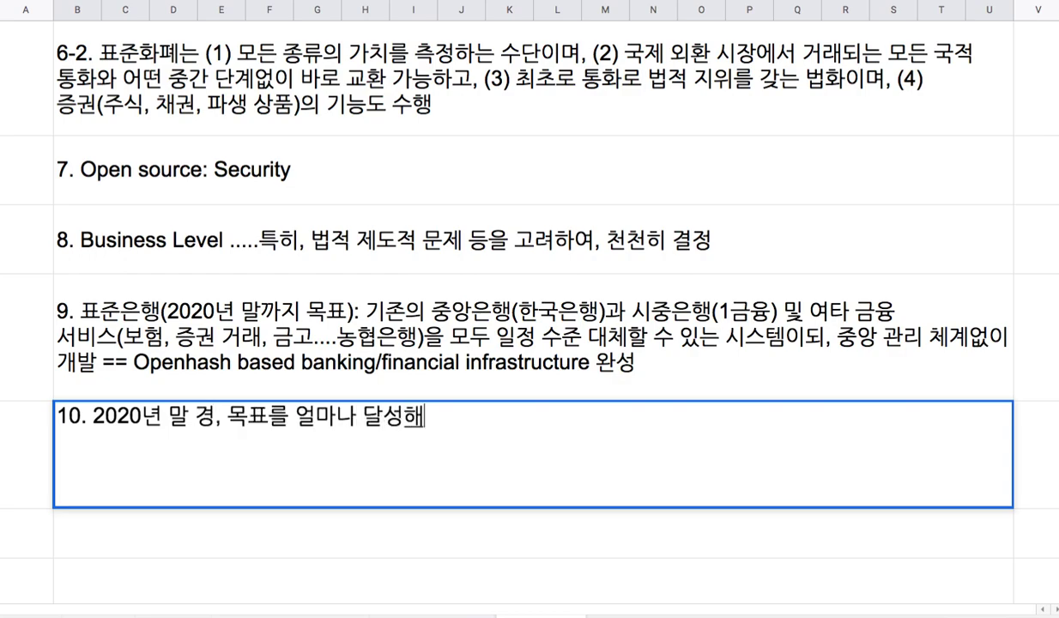
type(" 지 정량")
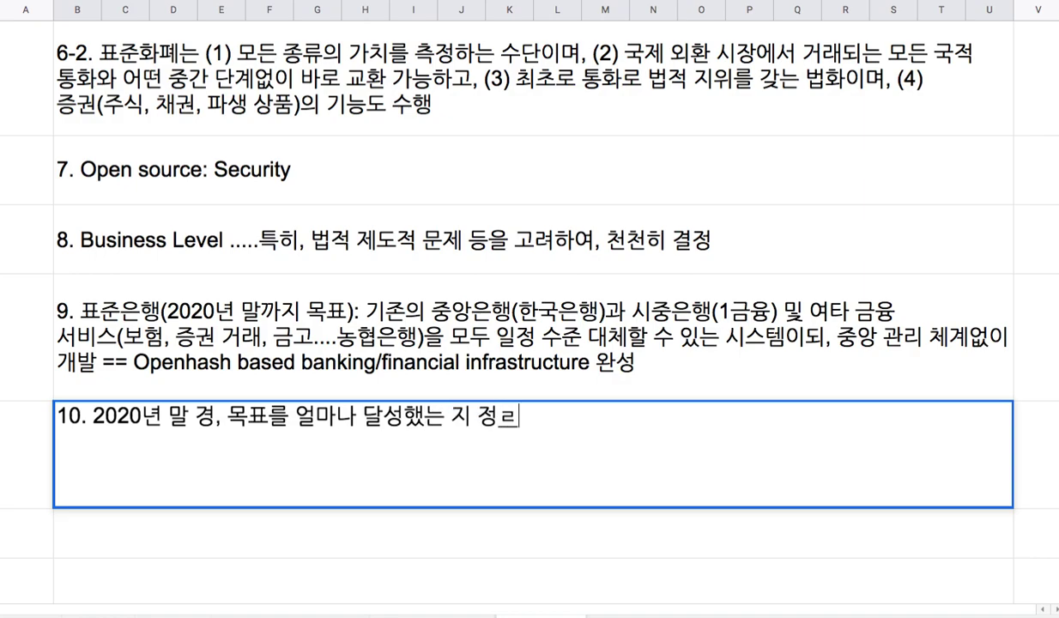
type("적, 정성")
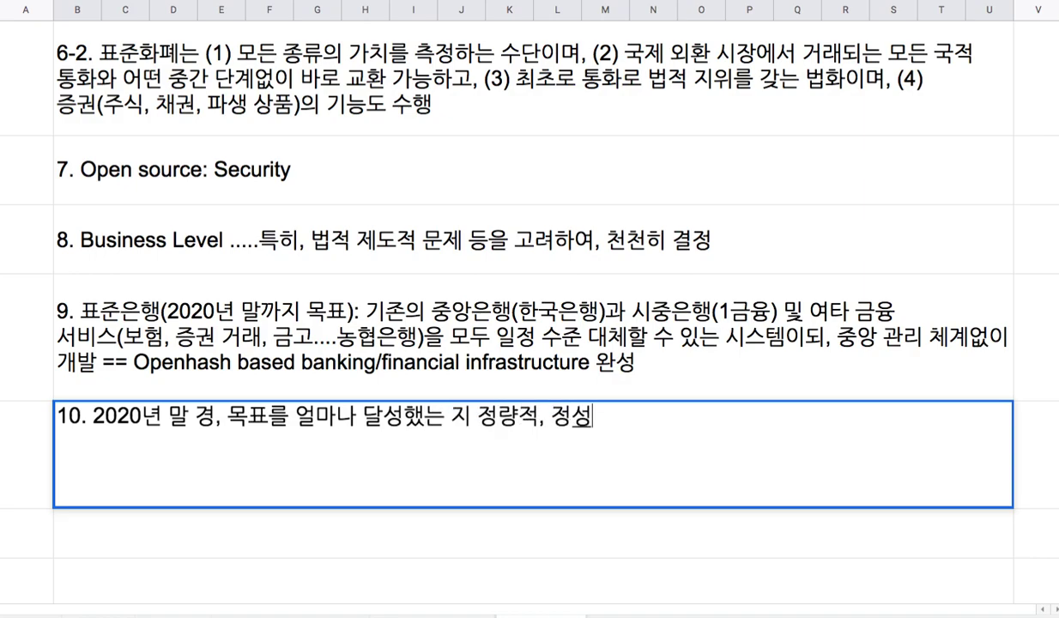
type("적으로 평가")
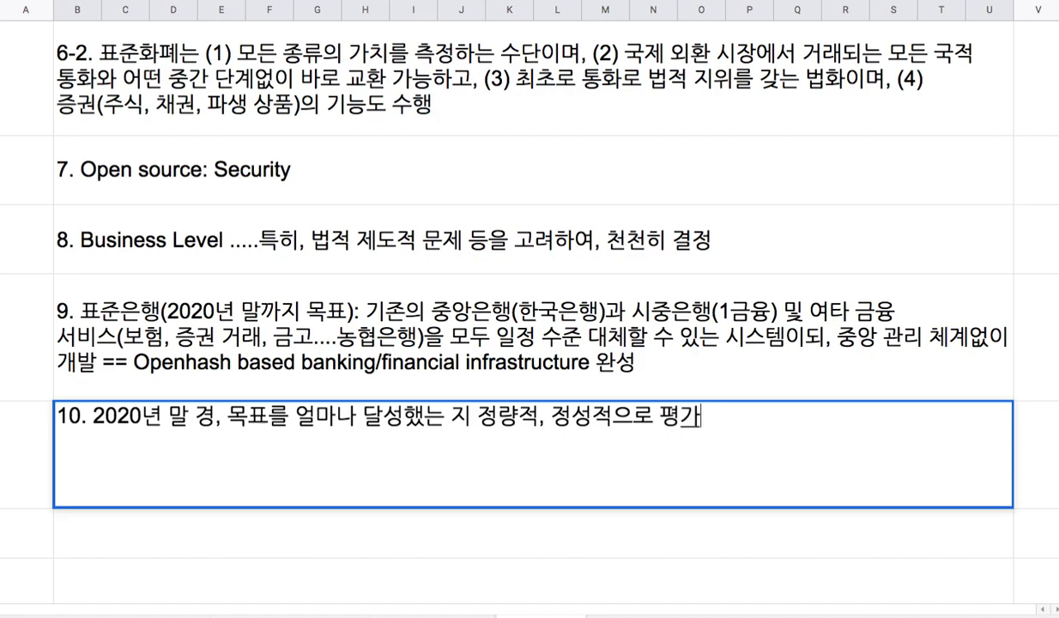
type("하는 것이")
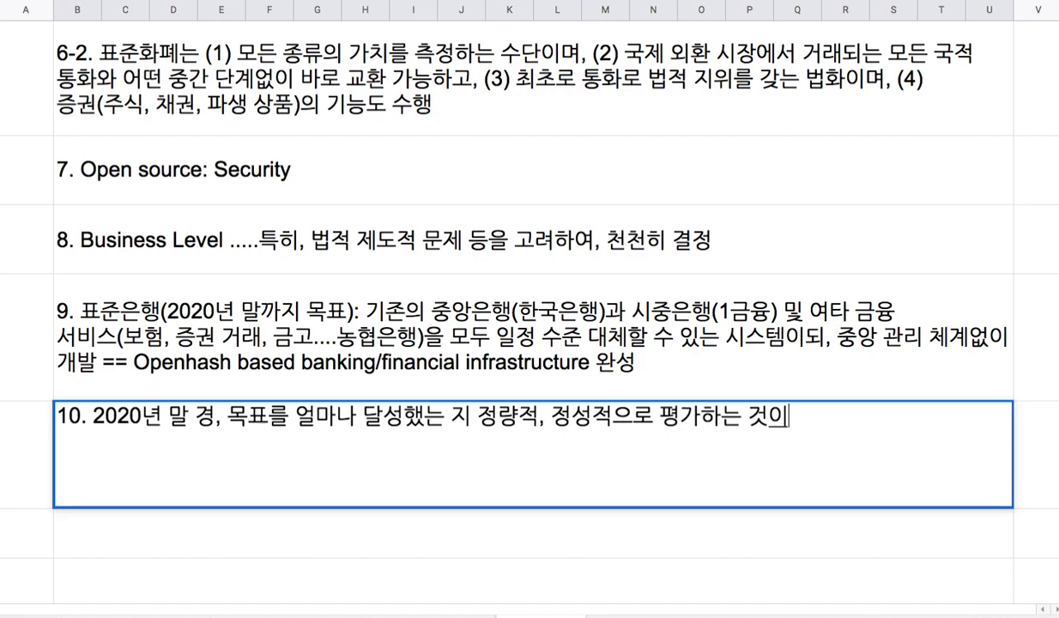
Append " 사실상 코딩 목표. 가령, 50%" to item 10 and commit the entry
type(" 사실상 코딩")
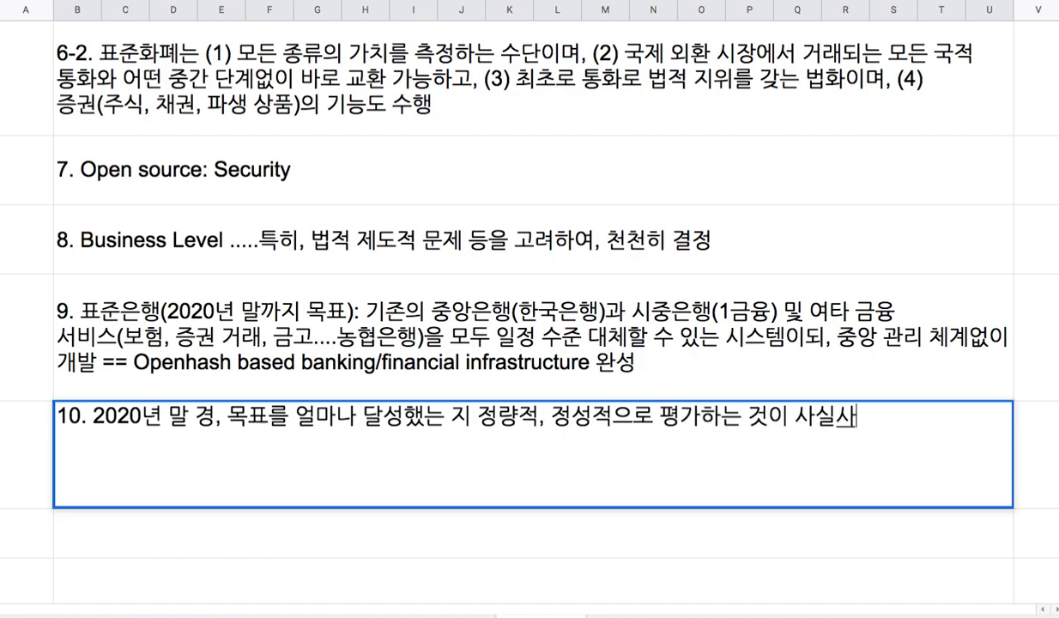
type(" 목")
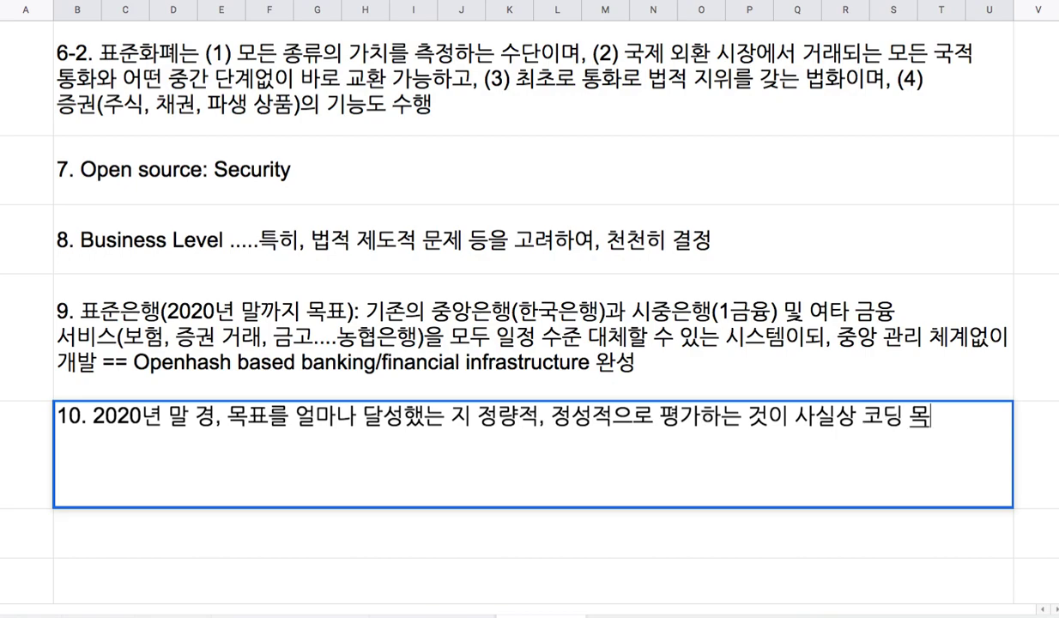
type("표. ㄱ가령,")
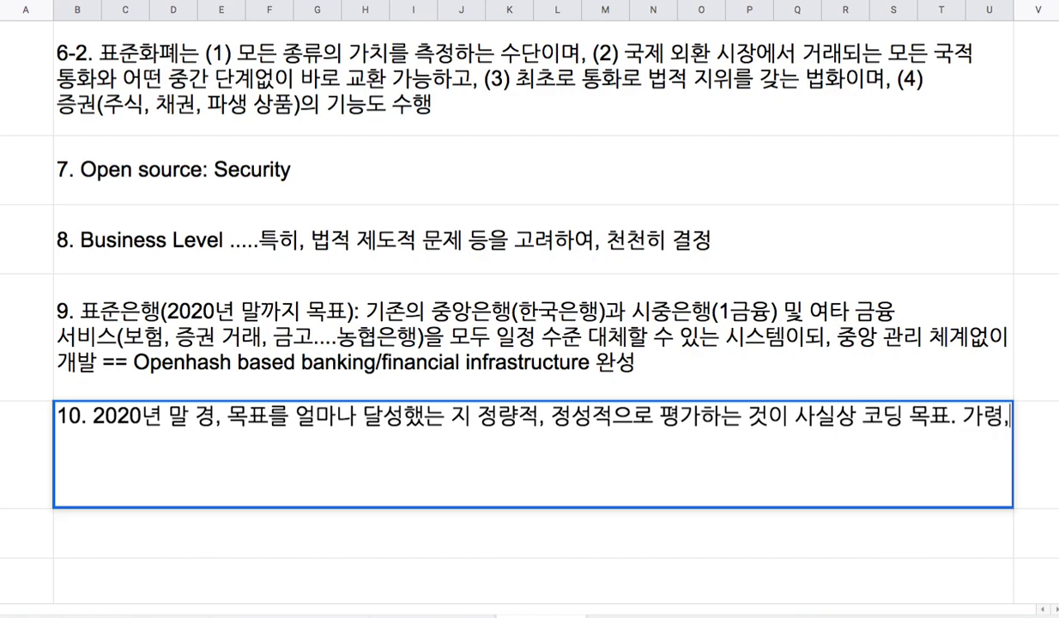
type(" 50%")
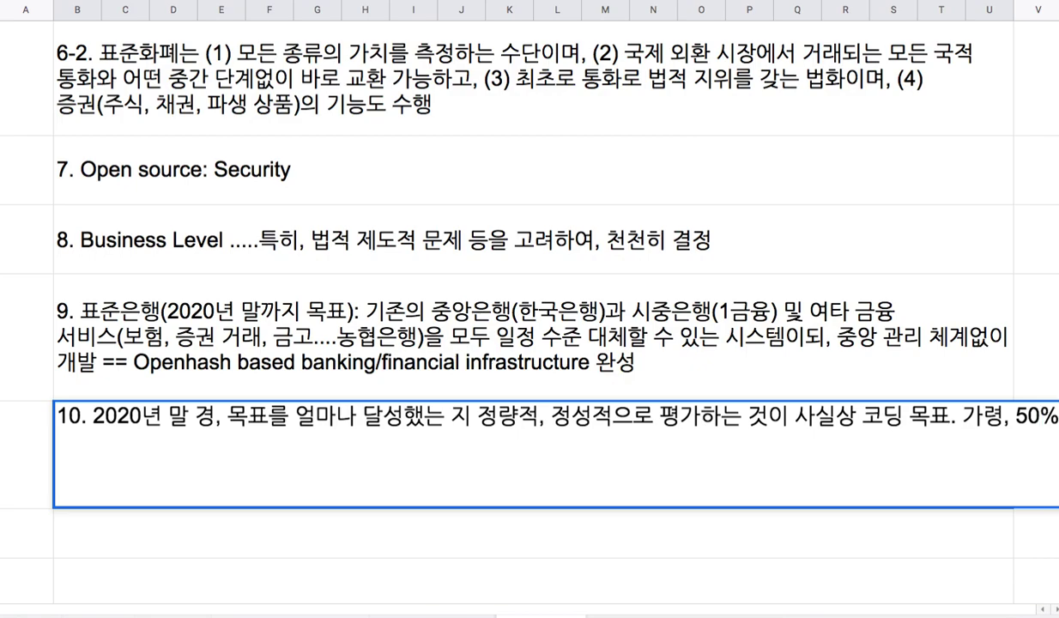
left_click(276, 348)
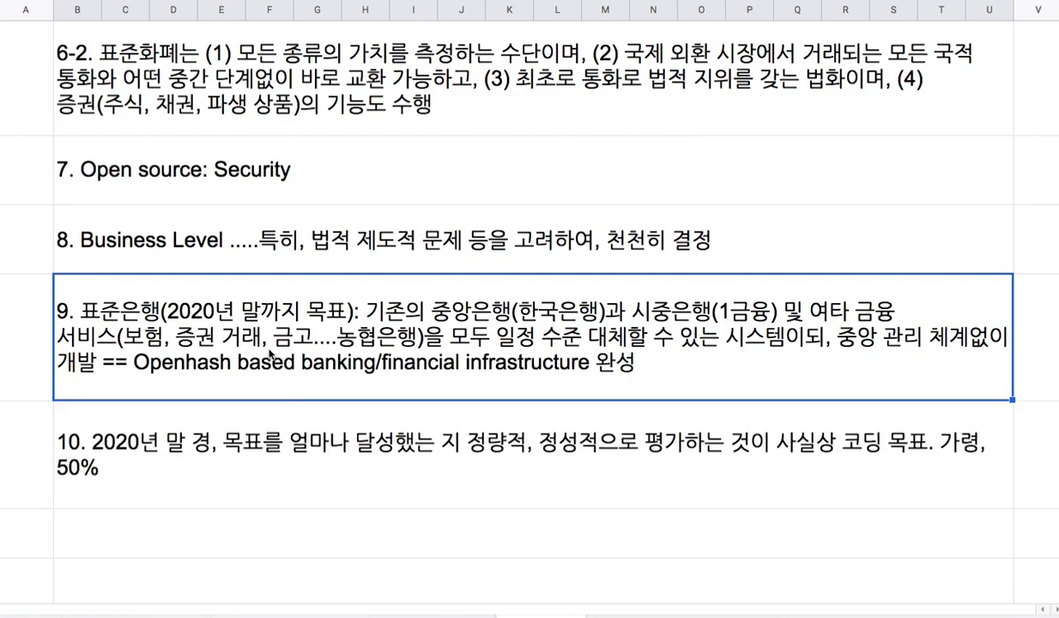
Reopen item 10 and set the example percentage after "가령," to 20%
double_click(112, 454)
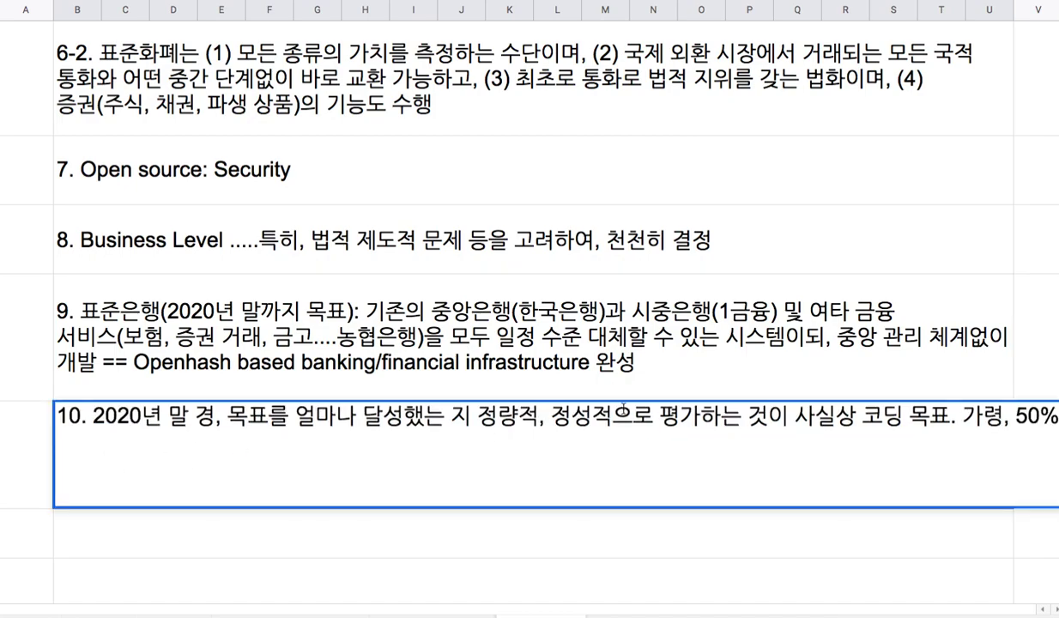
left_click_drag(1016, 416, 1027, 415)
type("6")
type("7")
type("2")
double_click(1017, 403)
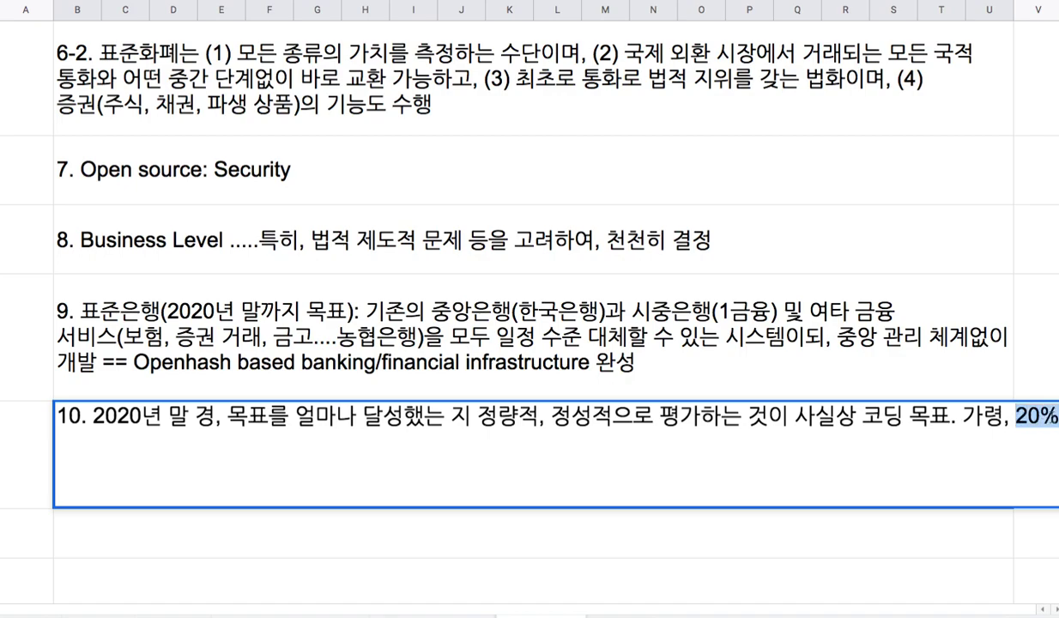
Append "로 판단된다면, 나머지 80%를 채우는 데 얼마나 " to the end of item 10
left_click(1053, 427)
type("로 판단된다면, ")
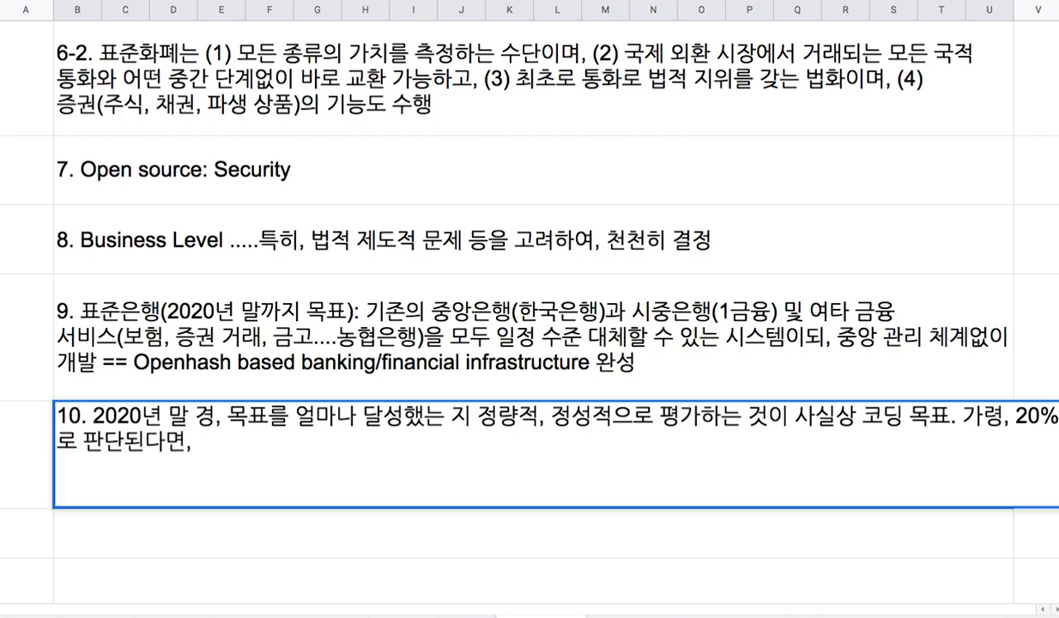
type("나머지 ")
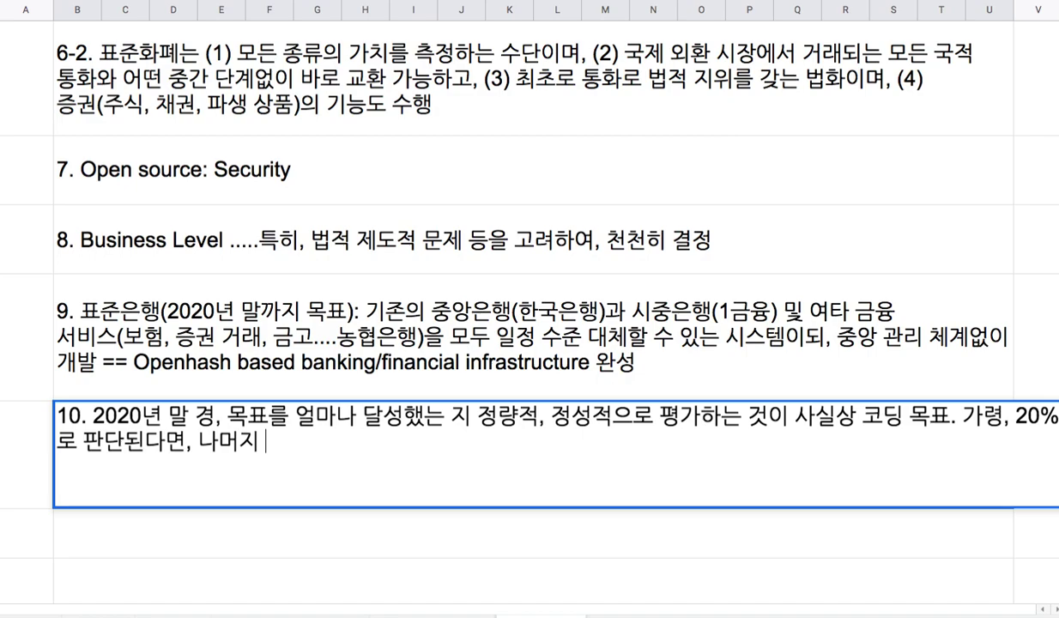
type("80%를 채운")
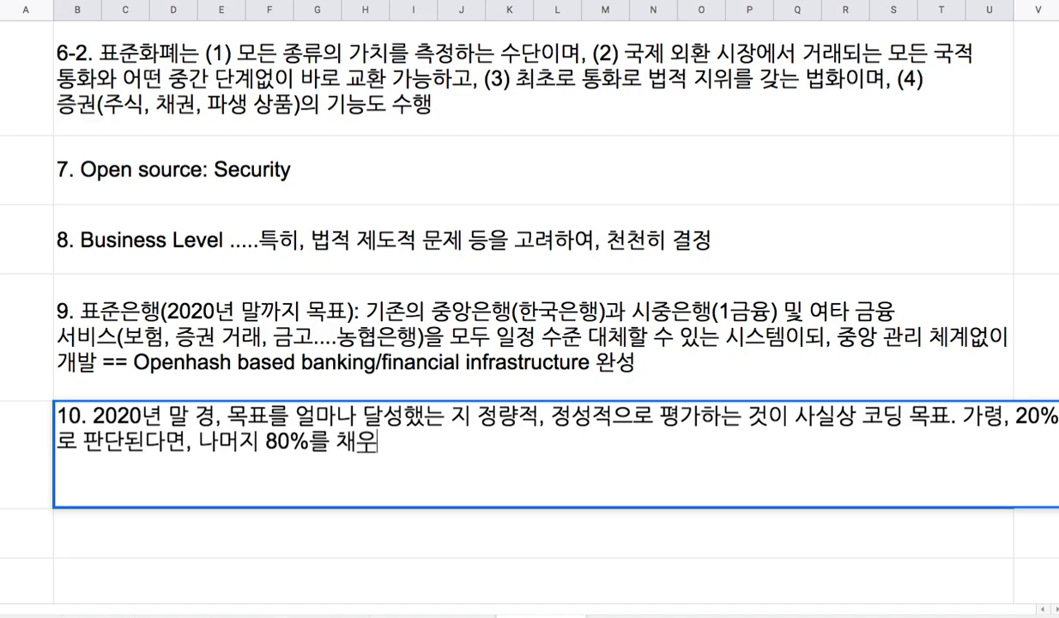
type("는 데 얼")
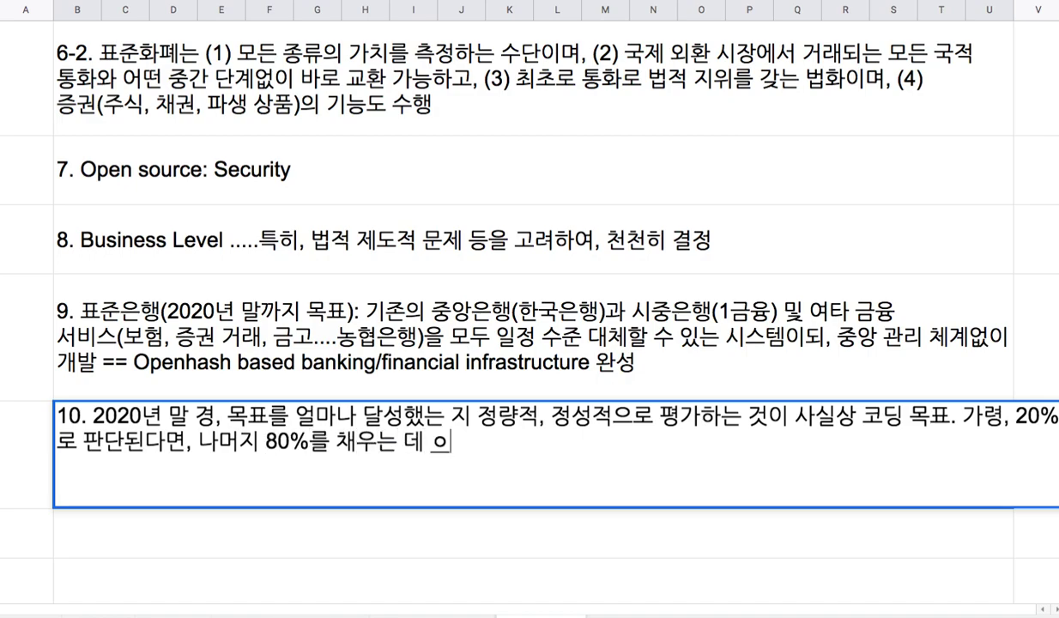
type("마나 ")
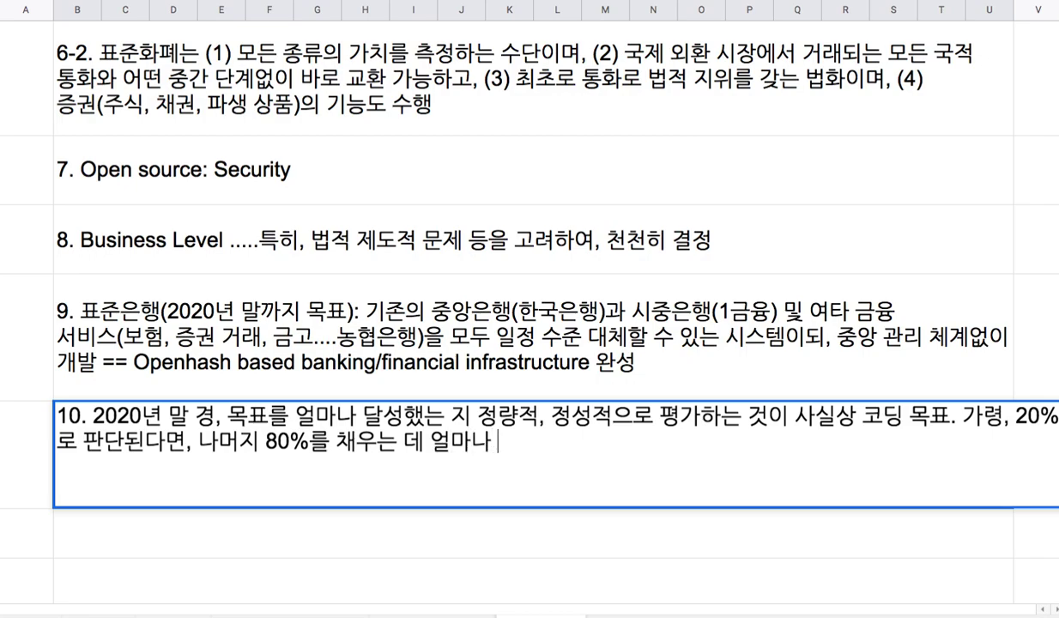
Complete item 10's sentence with "소요될 지 합리적으로 추정할 수 있다."
type("소요될 지 추")
key("BackSpace")
key("BackSpace")
type("합리적")
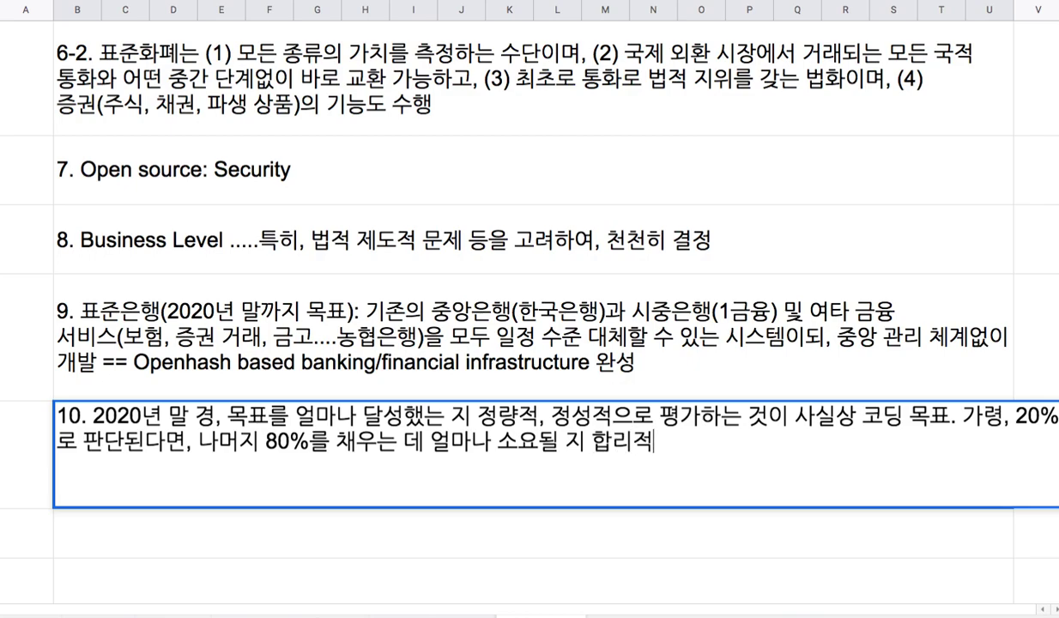
key("BackSpace")
type("으로 추정할 수 있다.")
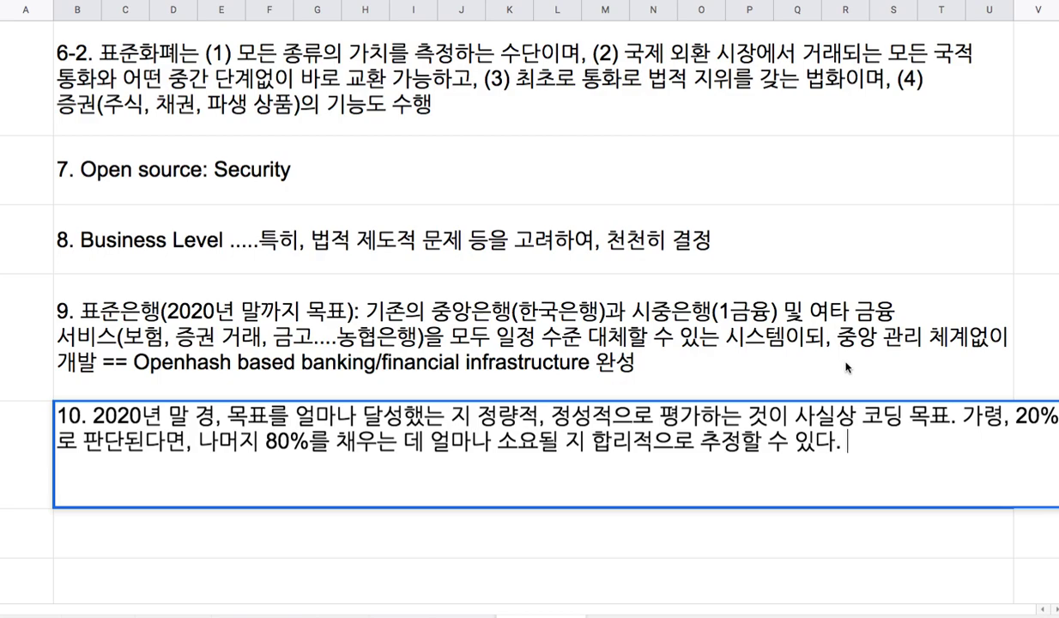
Set both the achieved and the remaining percentage in item 10 to 50% and commit the entry
left_click(1018, 416)
key("shift+Left")
type("5")
left_click(277, 441)
key("shift+Left")
type("5")
left_click_drag(1014, 416, 1041, 417)
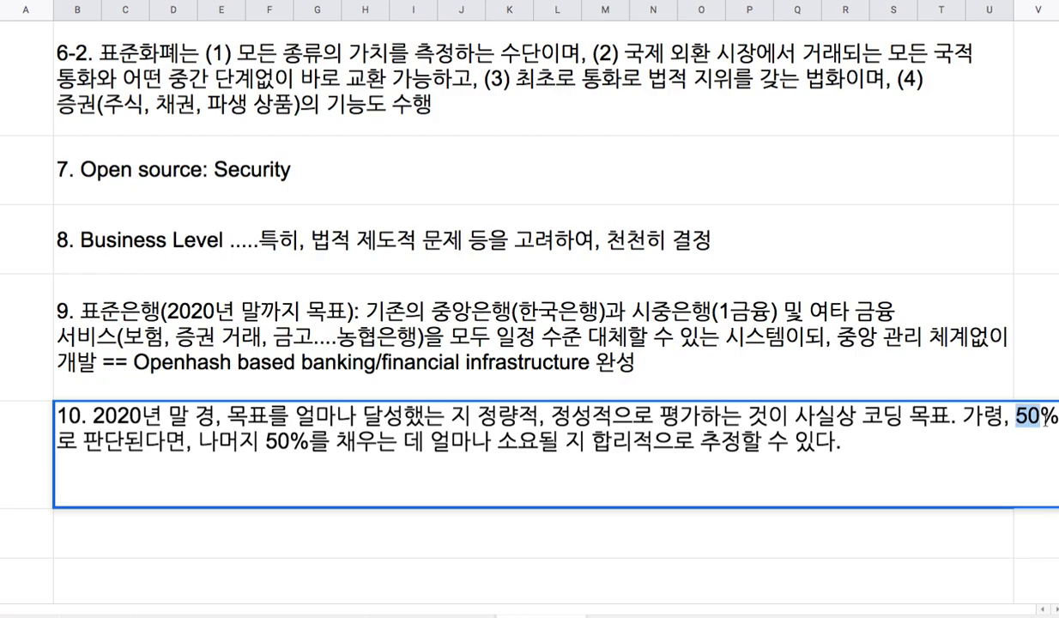
left_click(712, 530)
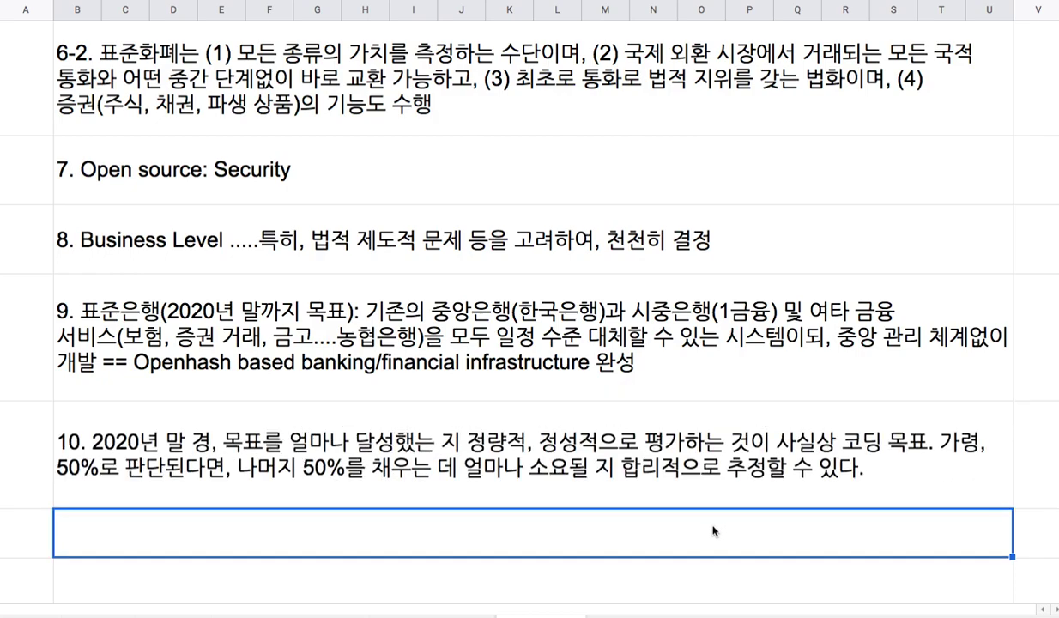
Write "11. Elixir + Phoenix + Ecto" in the empty row below item 10
key("Down")
key("Down")
key("Down")
key("Down")
key("Down")
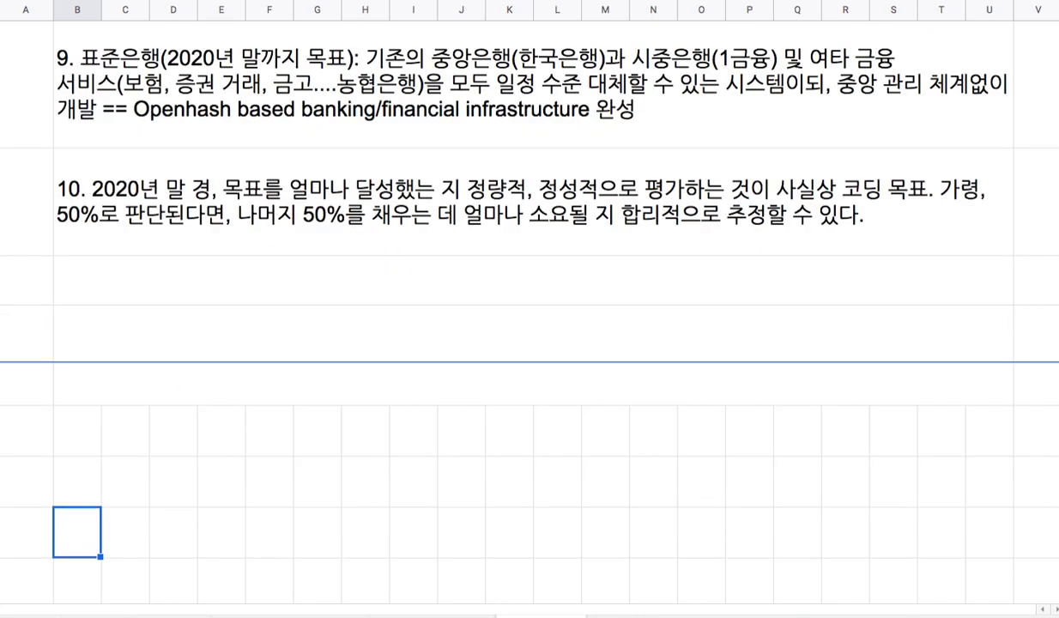
double_click(121, 289)
type("11")
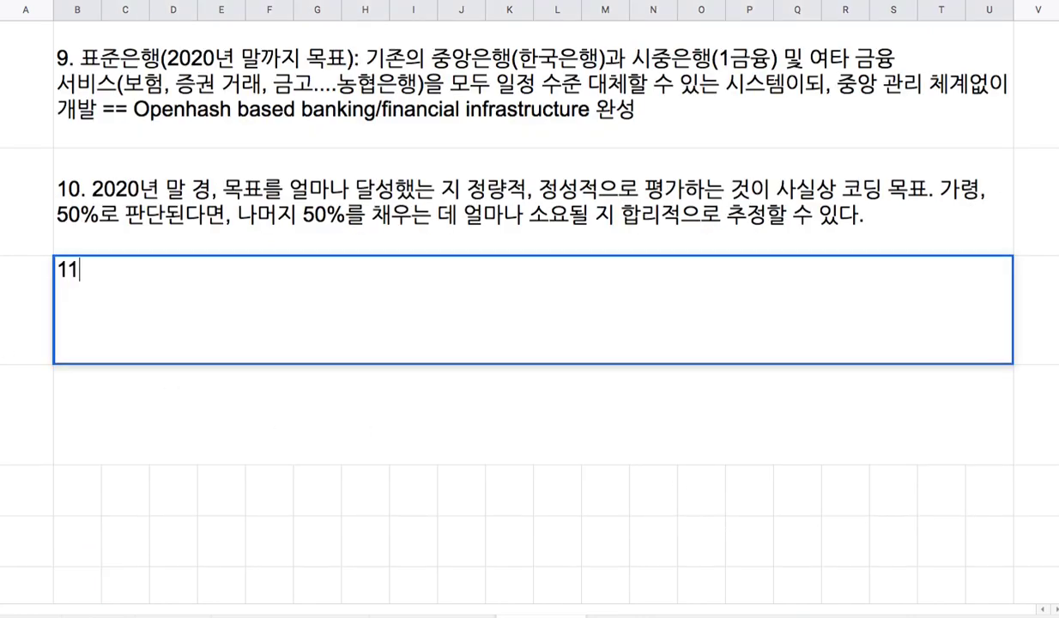
type(". Elix")
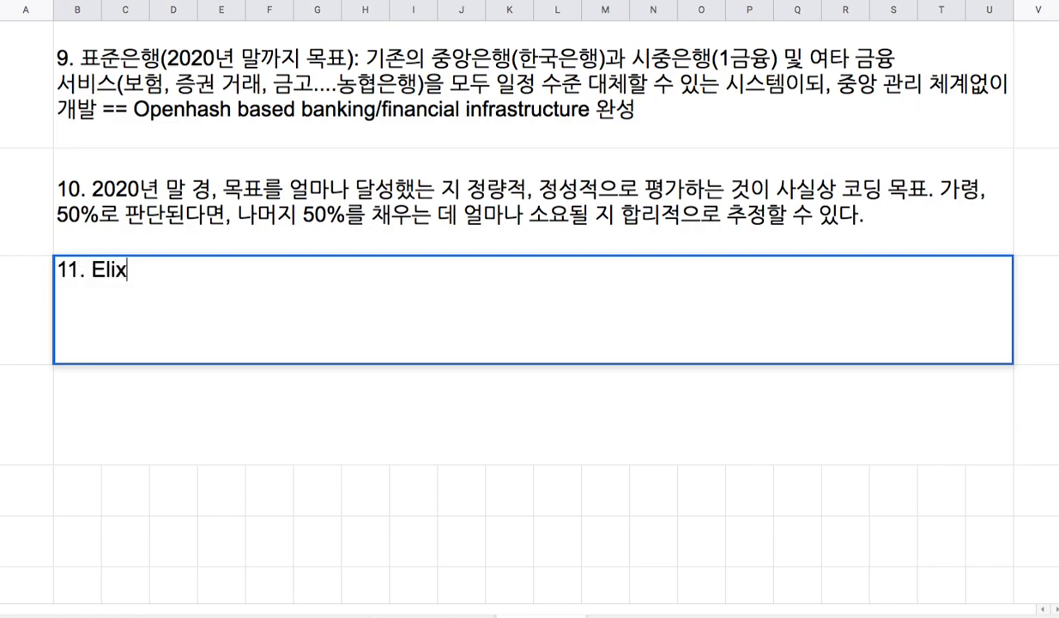
type("ir ")
type("+ Phon")
type("eix")
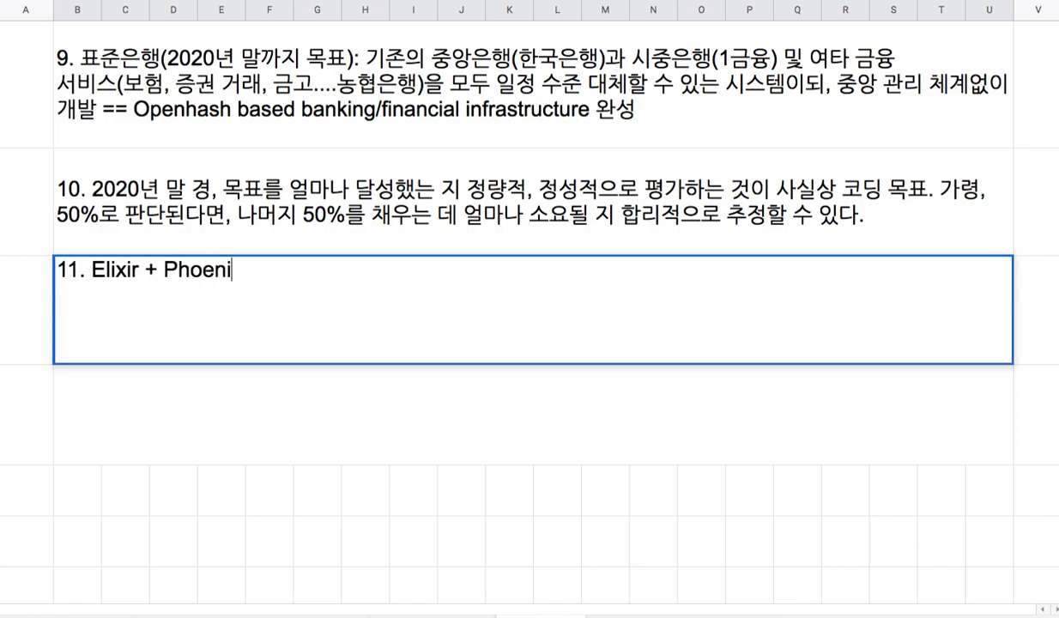
type(" + Ecto")
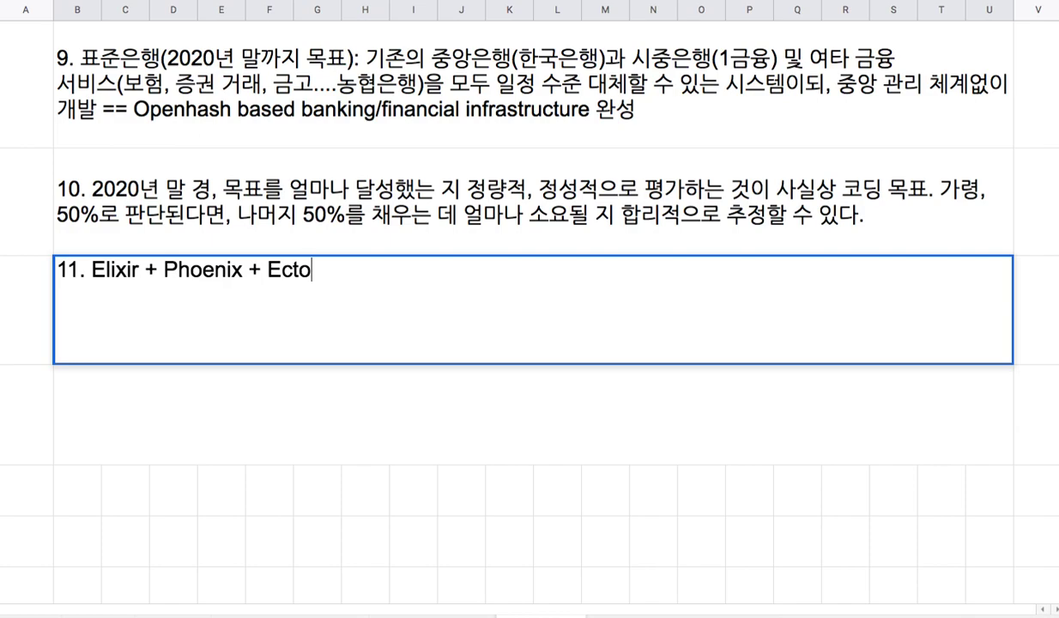
Append " + Firestore" after "Ecto" in item 11
type(" + ")
type("Fire")
type("troe")
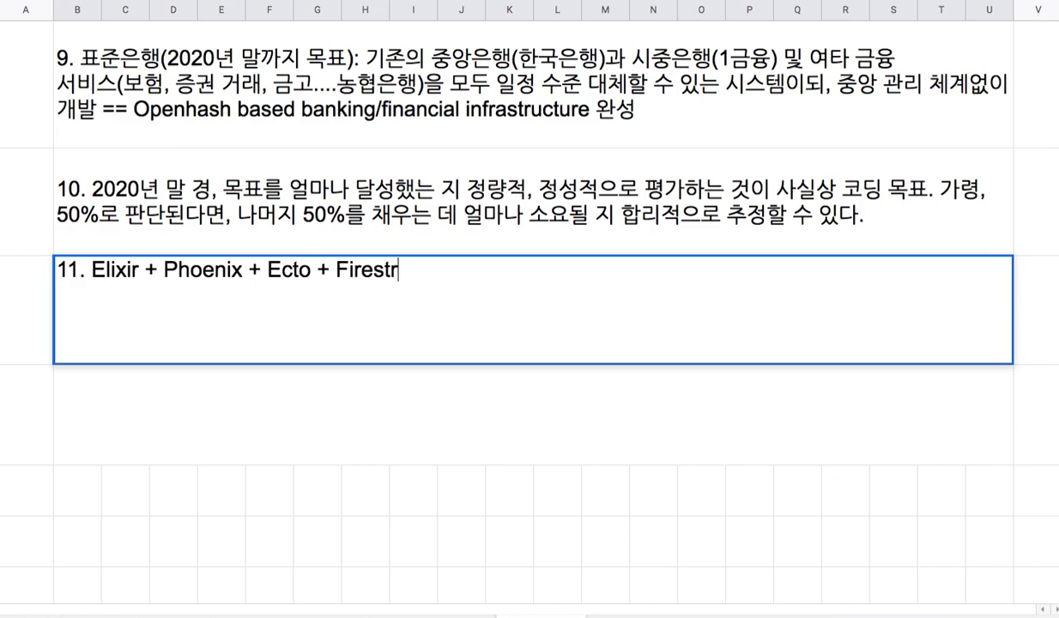
key("BackSpace")
key("BackSpace")
key("BackSpace")
type("ore")
Insert "JS/TS + " before "Elixir" in item 11
left_click_drag(297, 271, 419, 276)
left_click_drag(162, 271, 245, 271)
left_click_drag(92, 272, 130, 271)
left_click(91, 271)
type("JS/TS ")
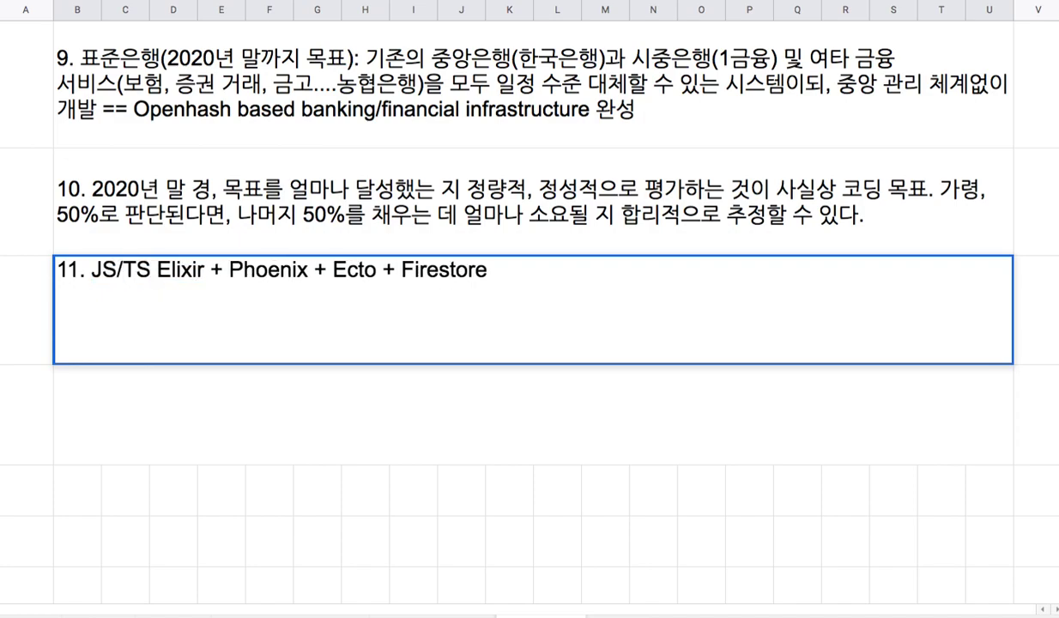
type("+")
left_click_drag(102, 271, 507, 273)
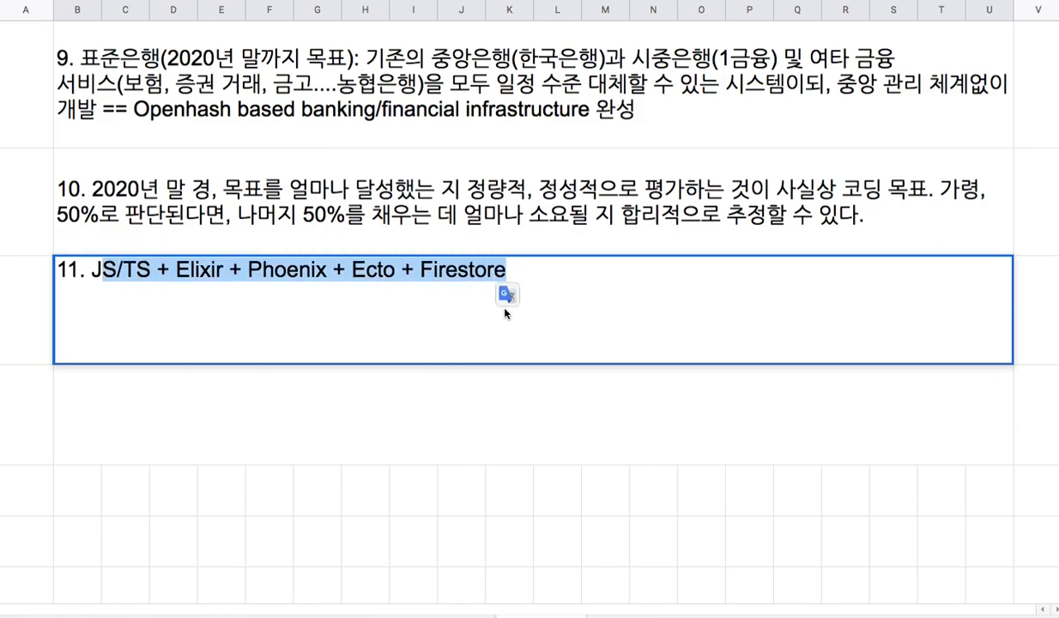
Add a second line "UI Design, CRM....." below the technology stack in item 11
left_click(518, 271)
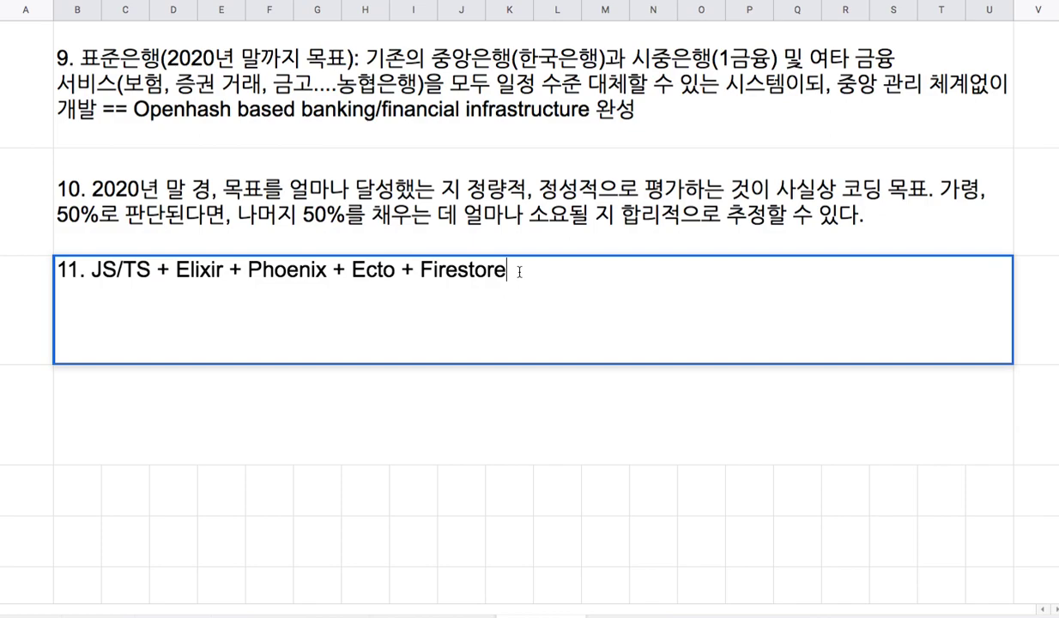
key("alt+Return")
type("UI Design, Cur")
key("BackSpace")
type("stomer")
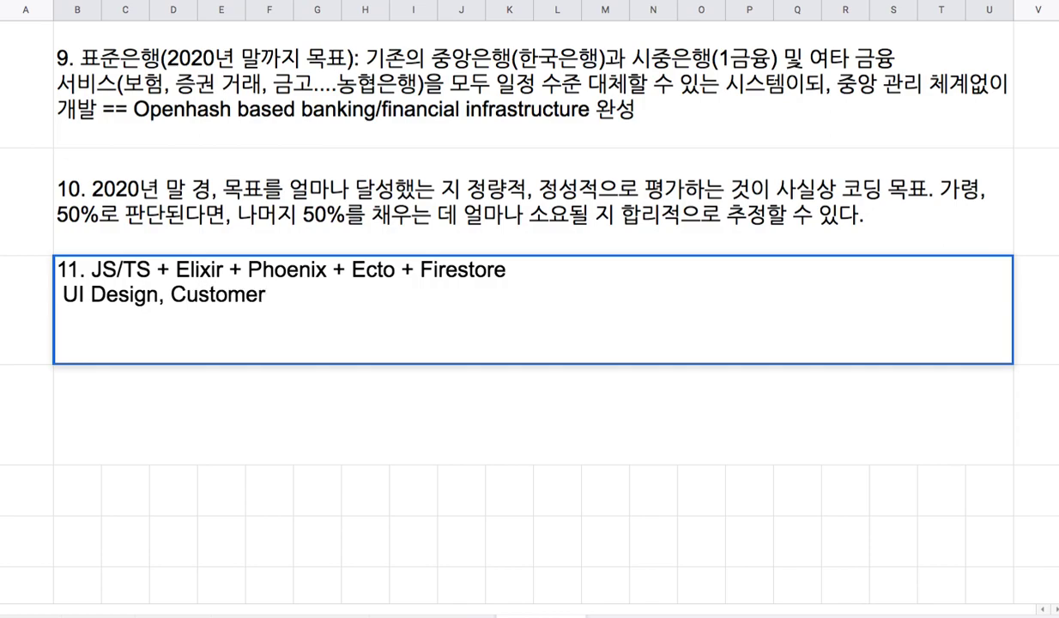
type(" Ma")
key("BackSpace")
key("BackSpace")
key("BackSpace")
key("BackSpace")
key("BackSpace")
key("BackSpace")
key("BackSpace")
key("BackSpace")
key("BackSpace")
key("BackSpace")
type("RM.....")
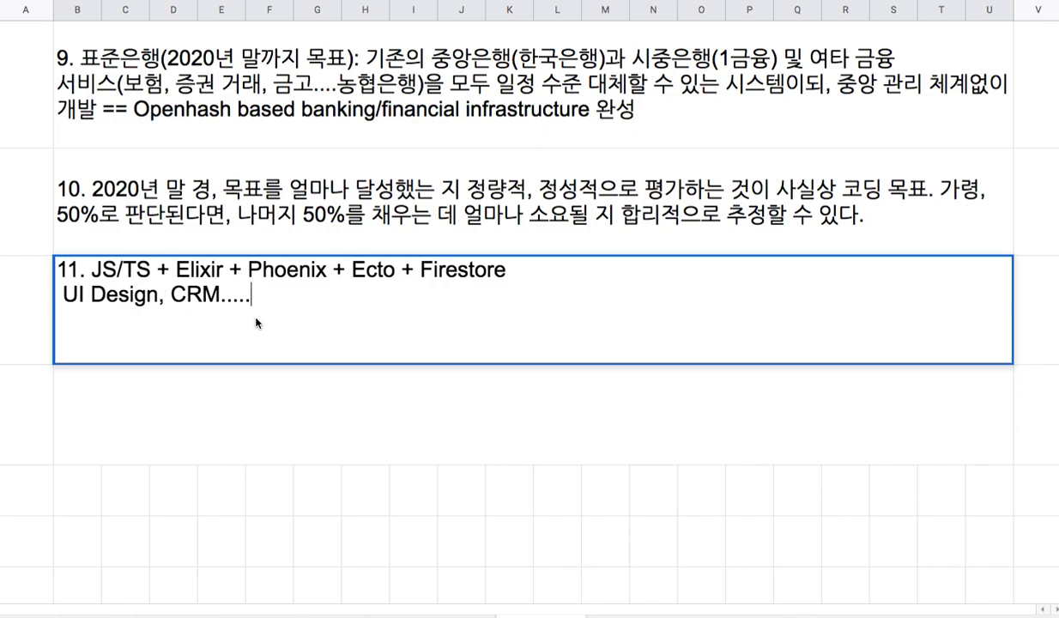
Add a third line to item 11 reading "팀 주피터 + 해외 개발자들을 추가"
key("alt+Return")
type("xla")
key("BackSpace")
key("BackSpace")
key("BackSpace")
type("팀 줖")
type("피터")
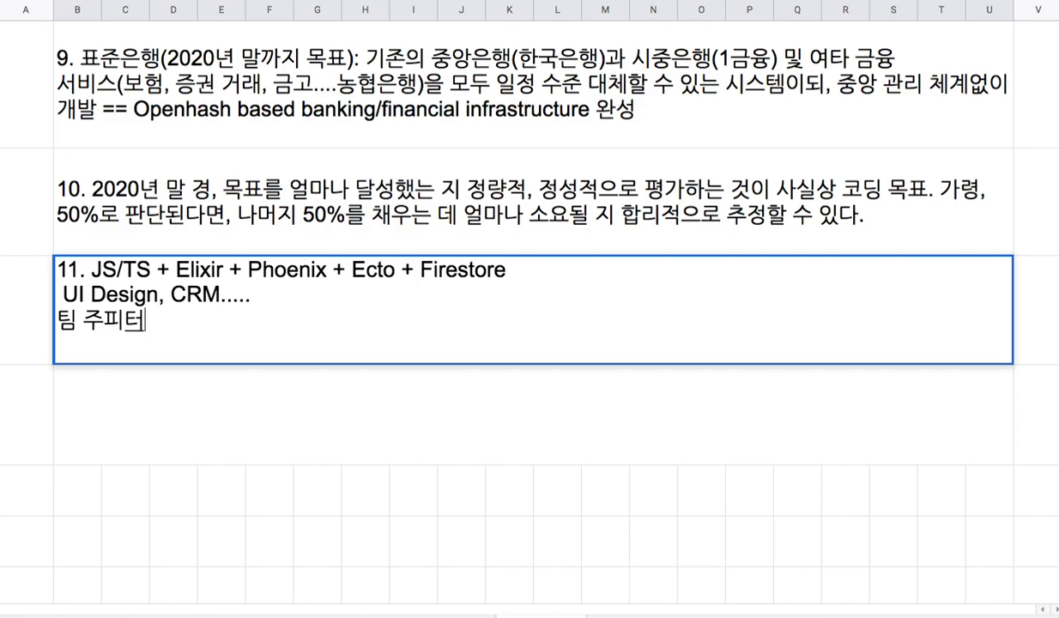
type(" + 해외")
type(" 개발잗")
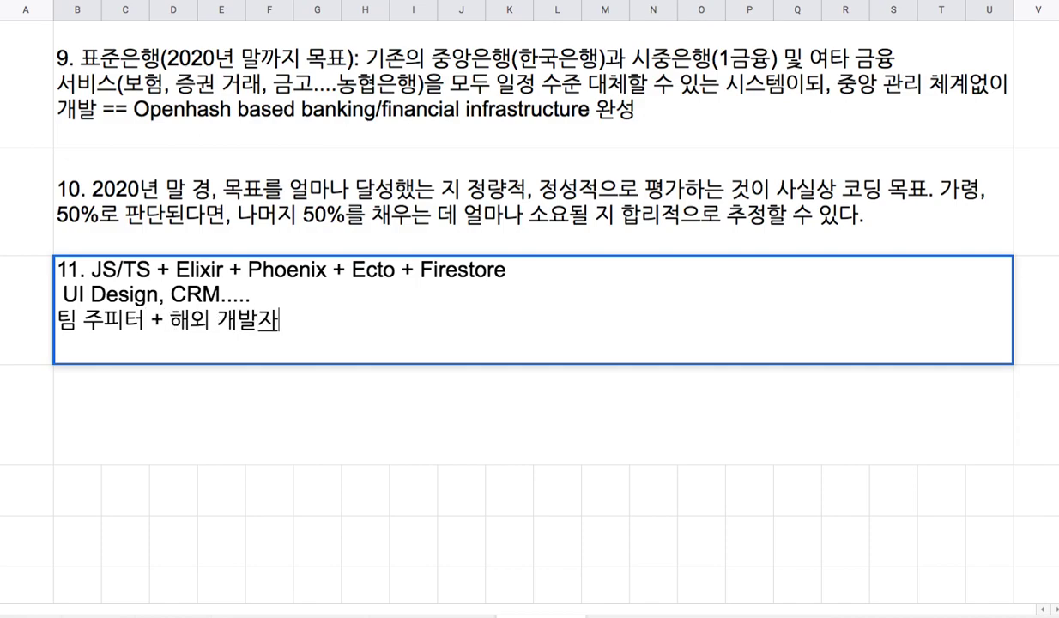
key("BackSpace")
key("BackSpace")
key("BackSpace")
type("자들을 추가")
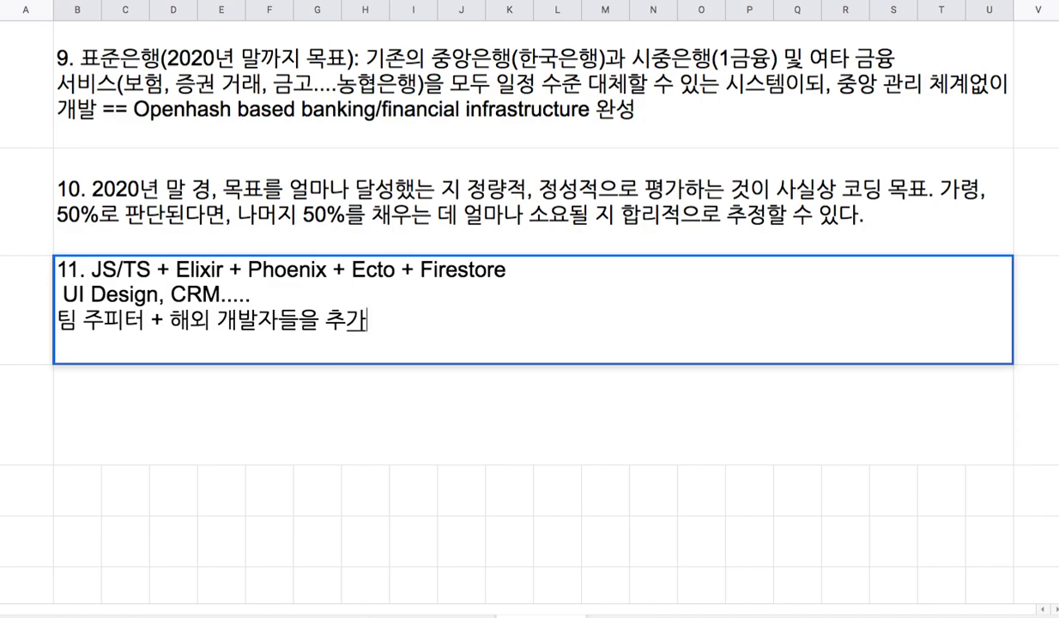
Replace "추가" at the end of item 11's third line with "합류는 내년 초 정도"
left_click_drag(169, 319, 299, 321)
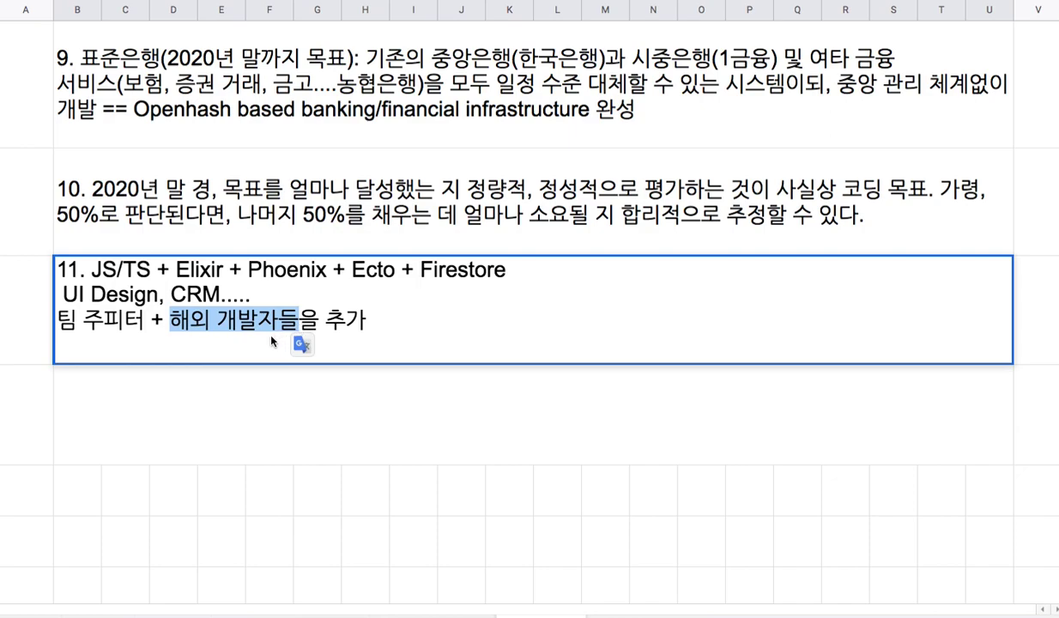
left_click(169, 320)
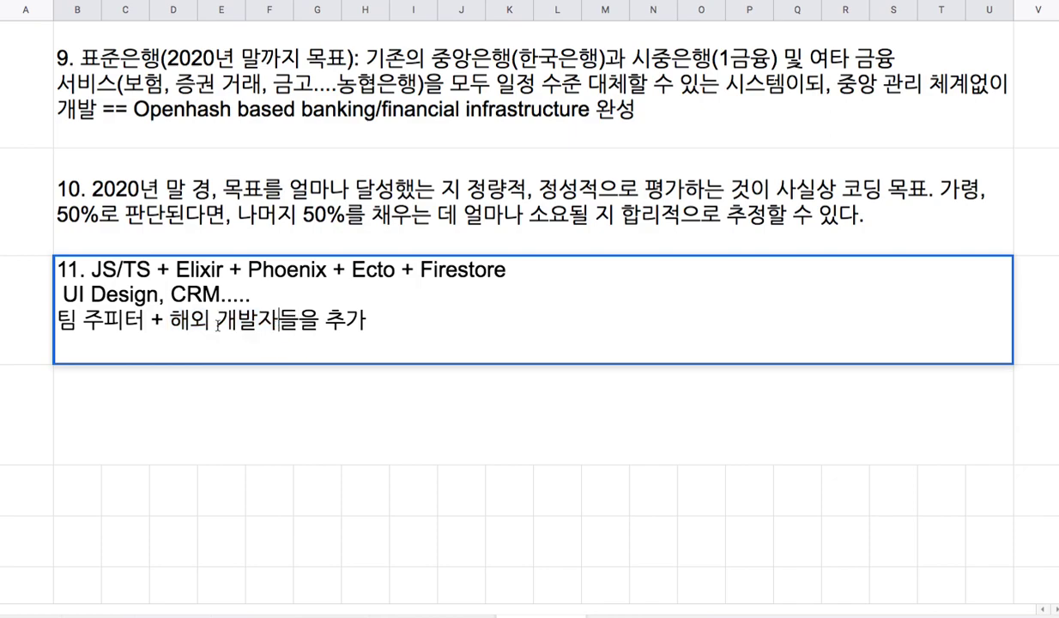
left_click_drag(169, 319, 367, 320)
left_click(326, 319)
type("하")
type("합류는 ")
type("내년 초 정")
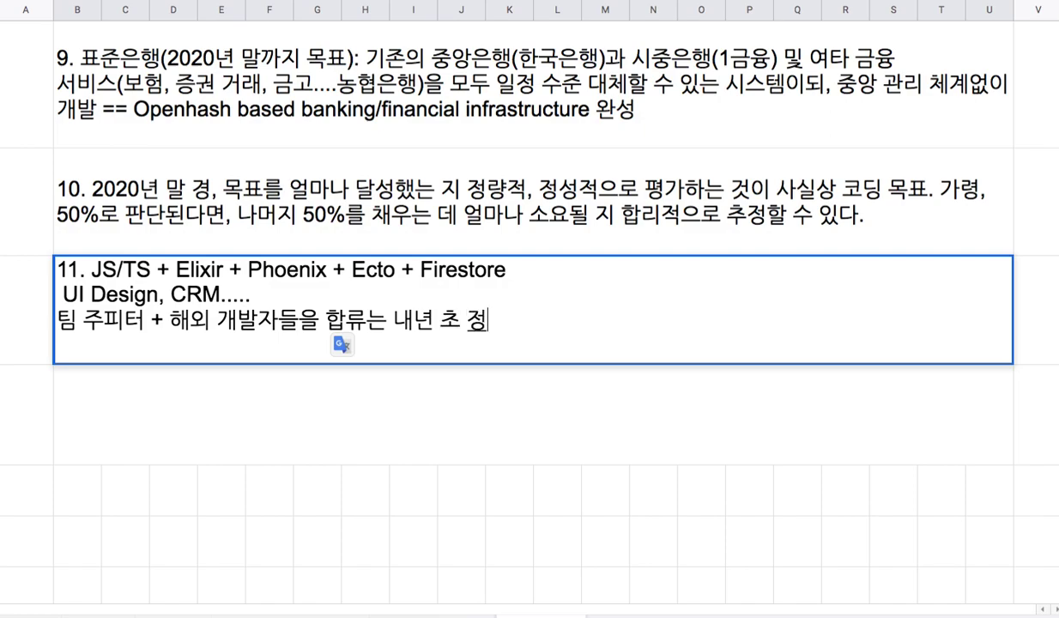
type("도")
Insert "당분간은 " before "팀 주피터" in item 11's third line
double_click(182, 319)
key("shift+Right")
key("shift+Right")
left_click(58, 319)
type("당분")
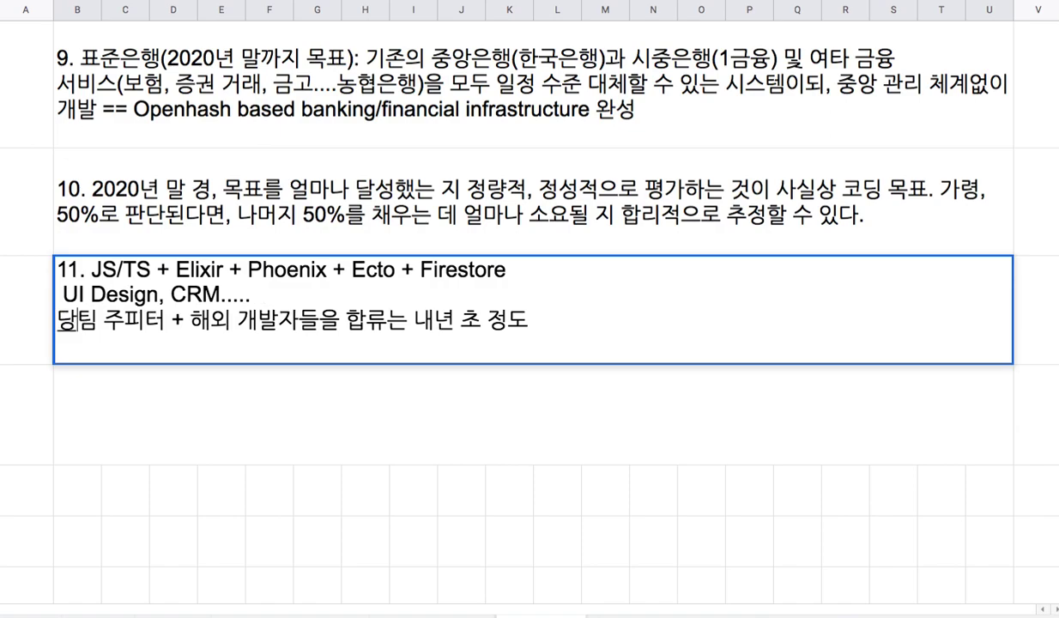
type("간은")
Replace the "+" after "팀 주피터" in item 11 with "가 진행," and commit the entry
key("Right")
key("Right")
key("Right")
key("Right")
key("Right")
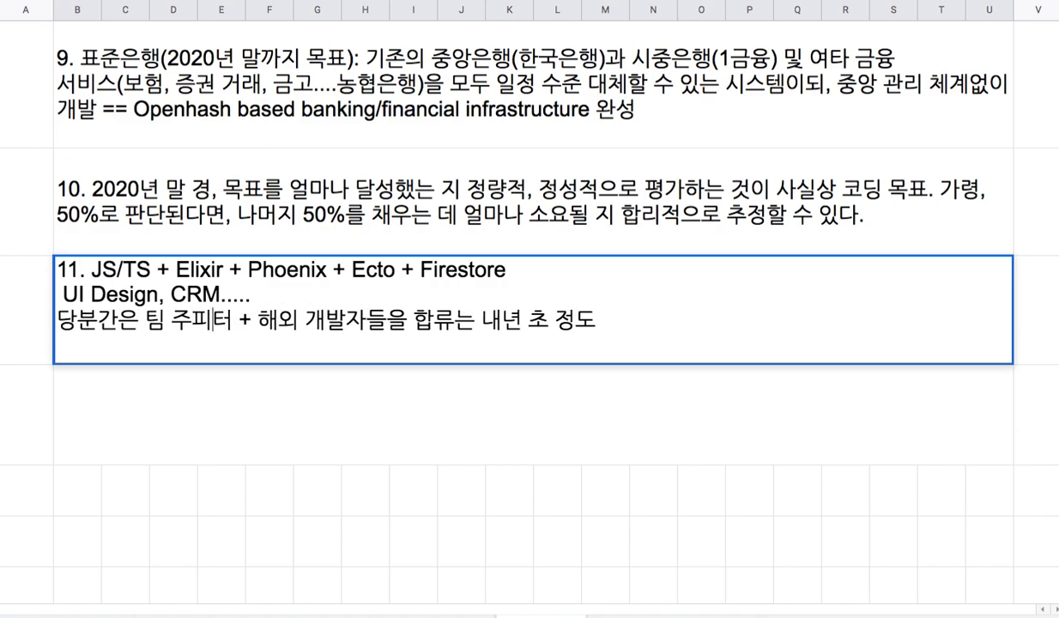
type("가 진행,")
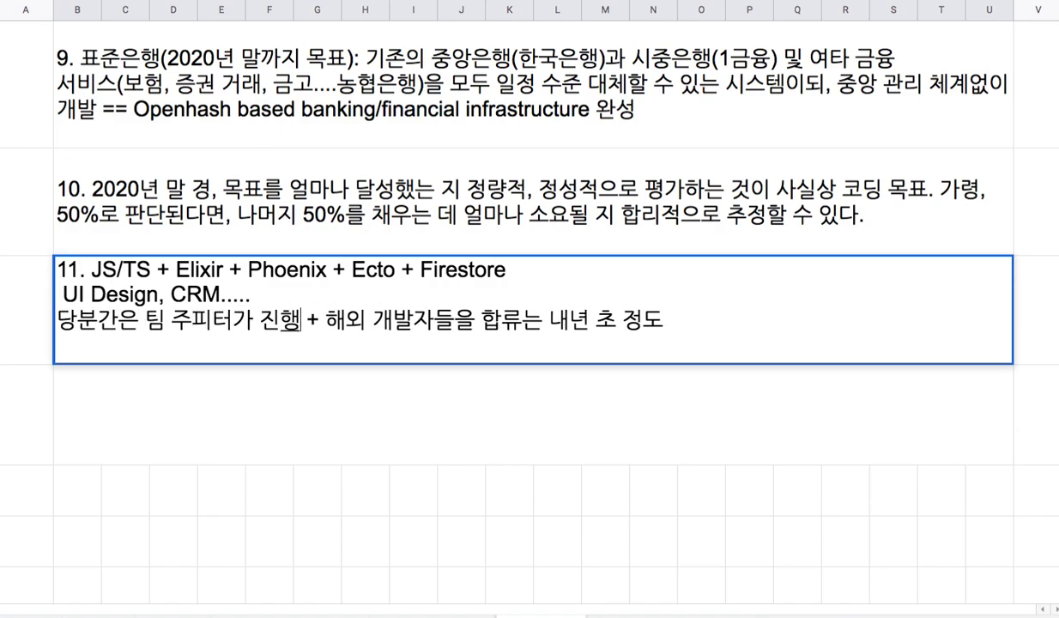
key("Right")
key("Right")
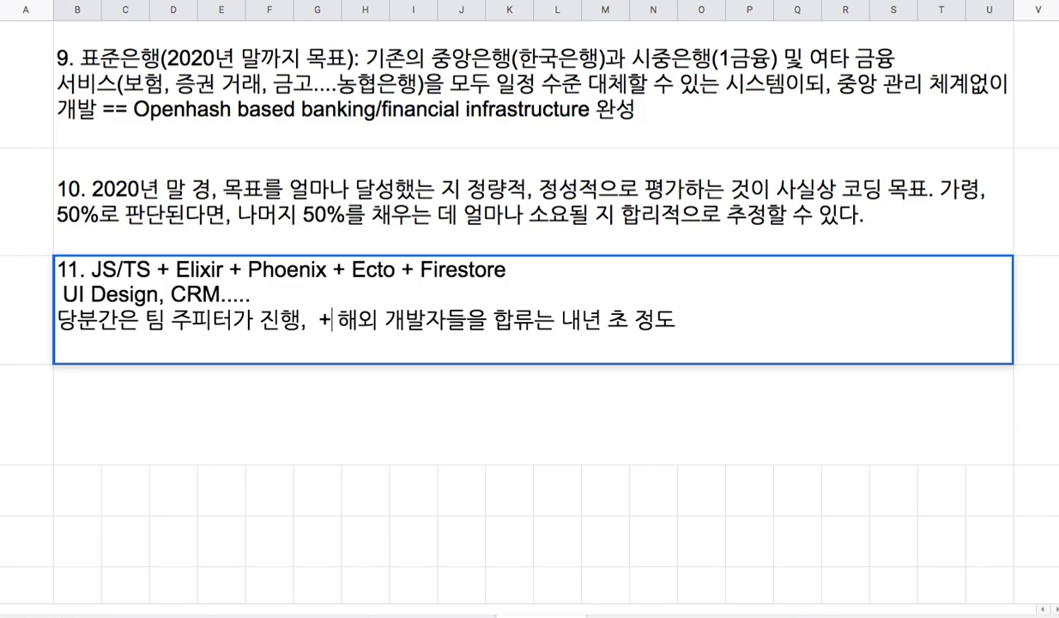
key("BackSpace")
key("BackSpace")
key("Return")
left_click(226, 330)
left_click(657, 228)
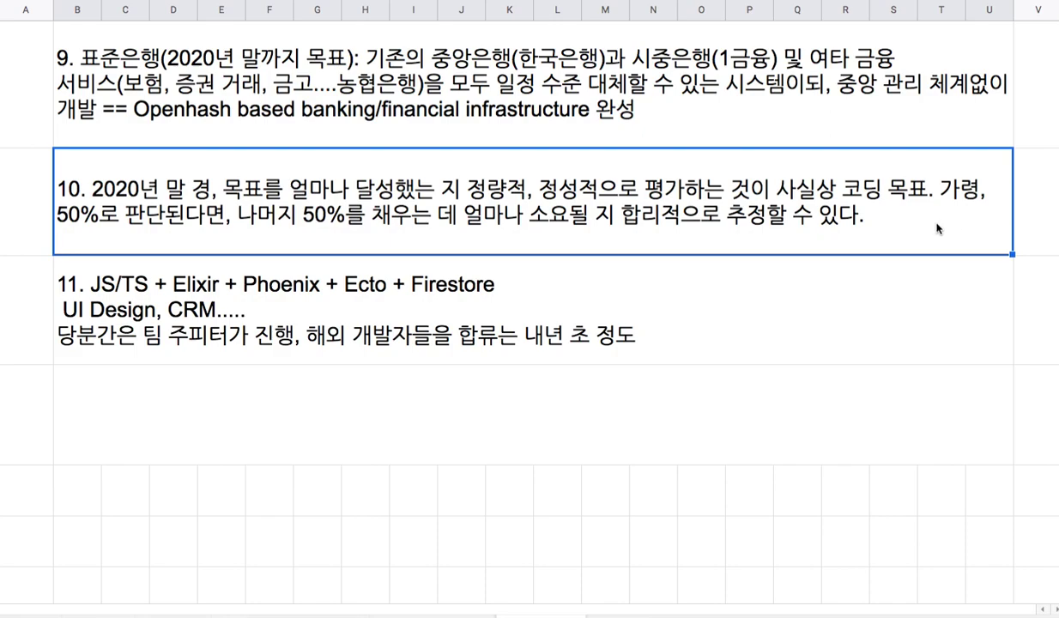
Add spaces to the sheet's heading so it reads "[2019-10-28] 표준 화폐와 표준 은행"
scroll(532, 300, "up", 10)
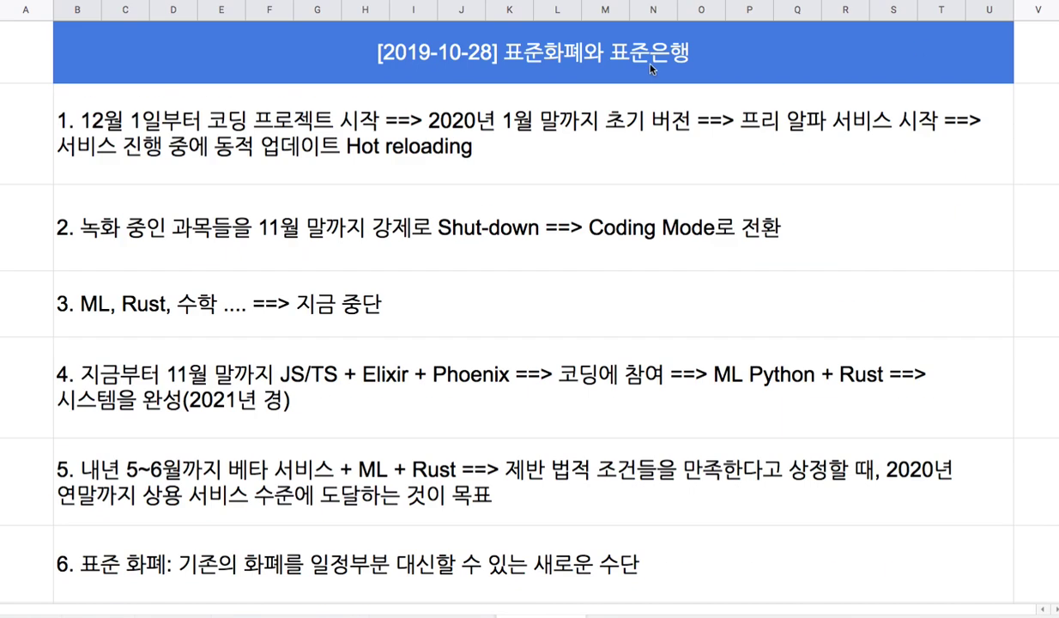
double_click(600, 61)
left_click_drag(501, 36, 696, 38)
left_click(544, 42)
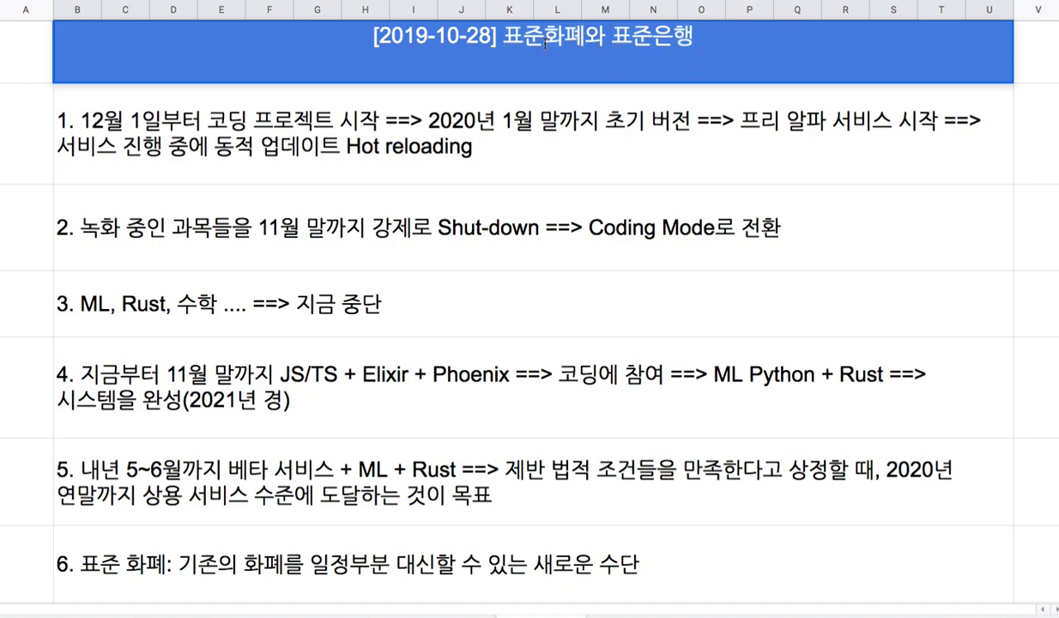
left_click(655, 40)
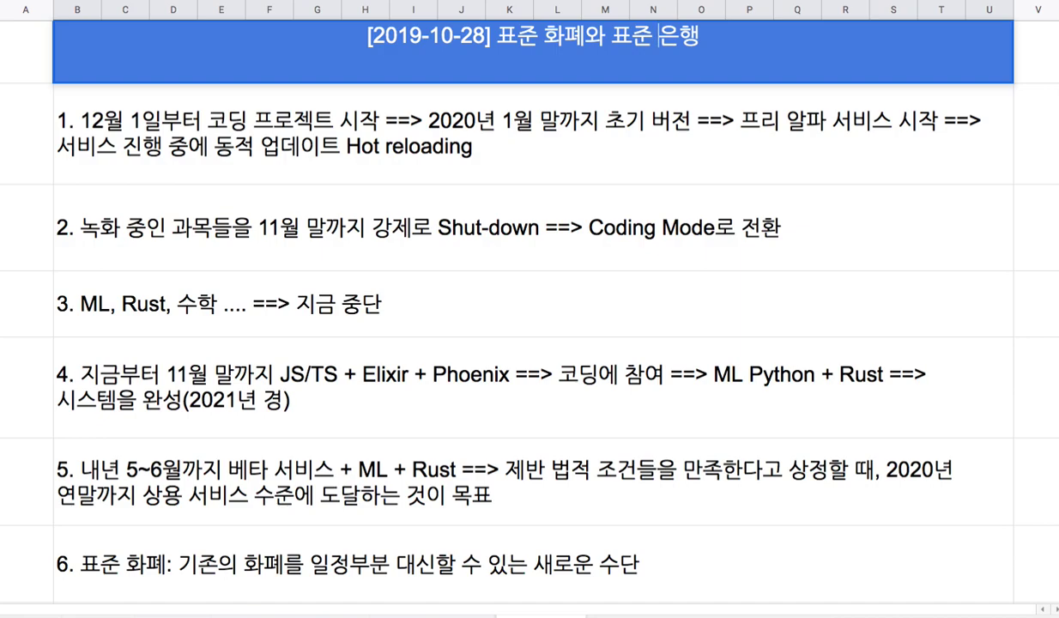
left_click_drag(361, 36, 485, 39)
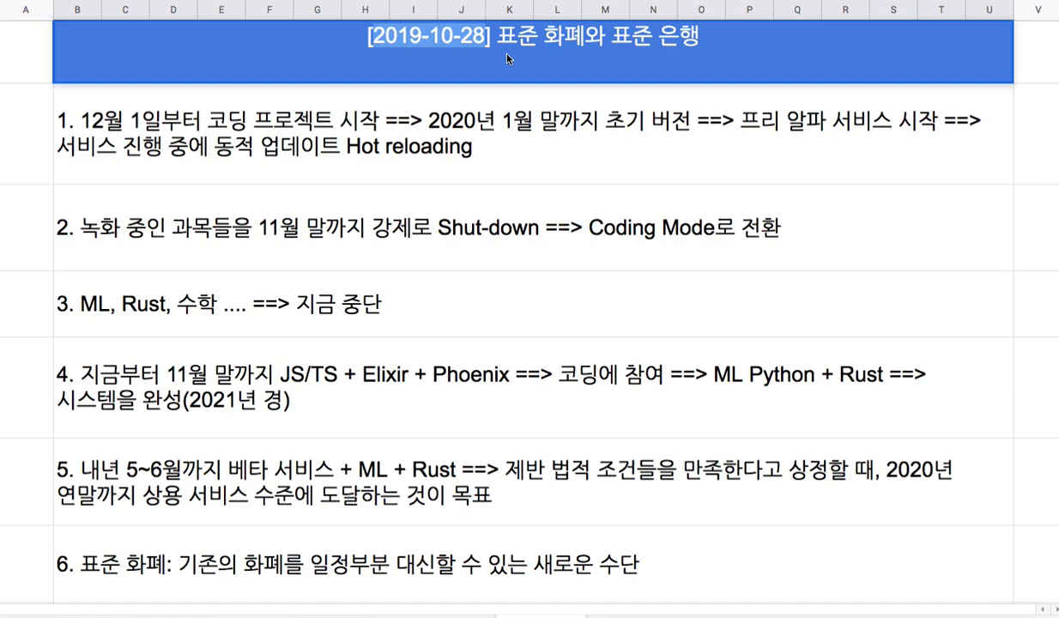
left_click(335, 397)
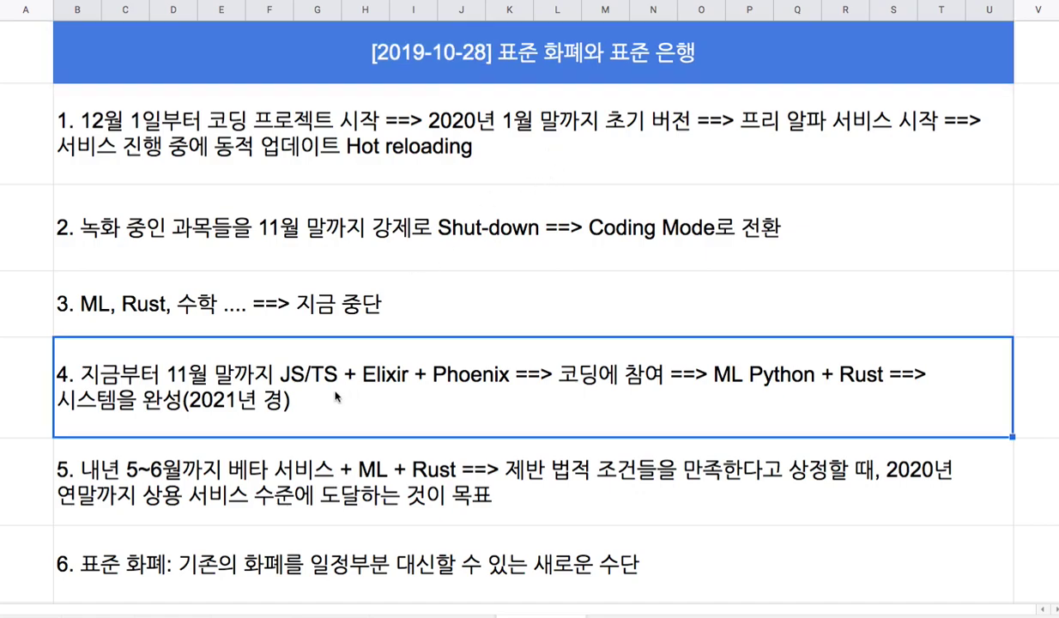
Review the list from item 6 on standard currency down to item 11
left_click(349, 552)
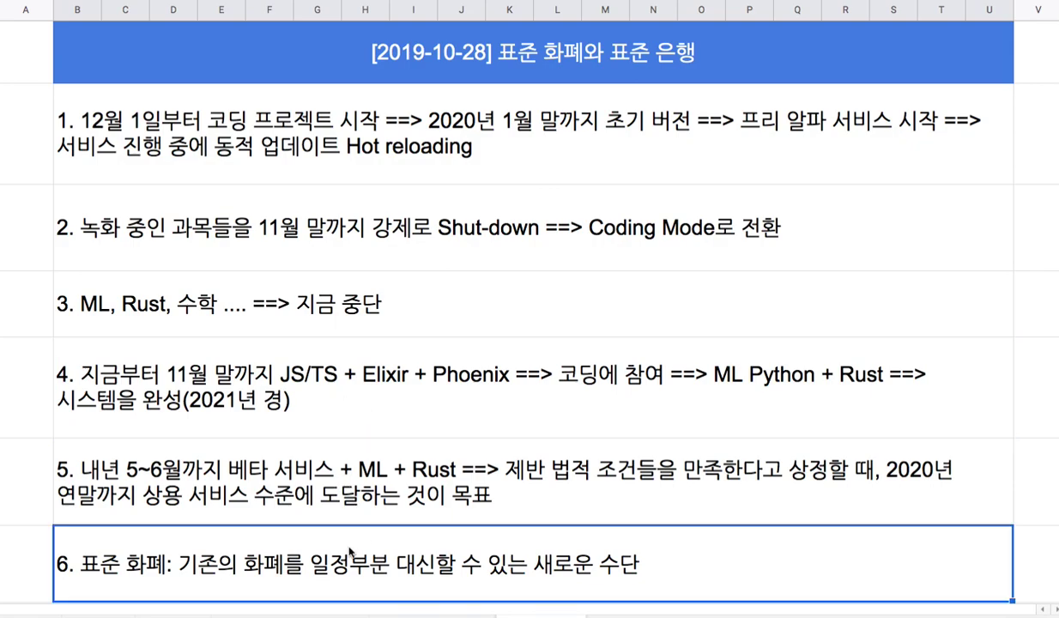
key("Down")
key("Down")
key("Down")
key("Down")
key("Down")
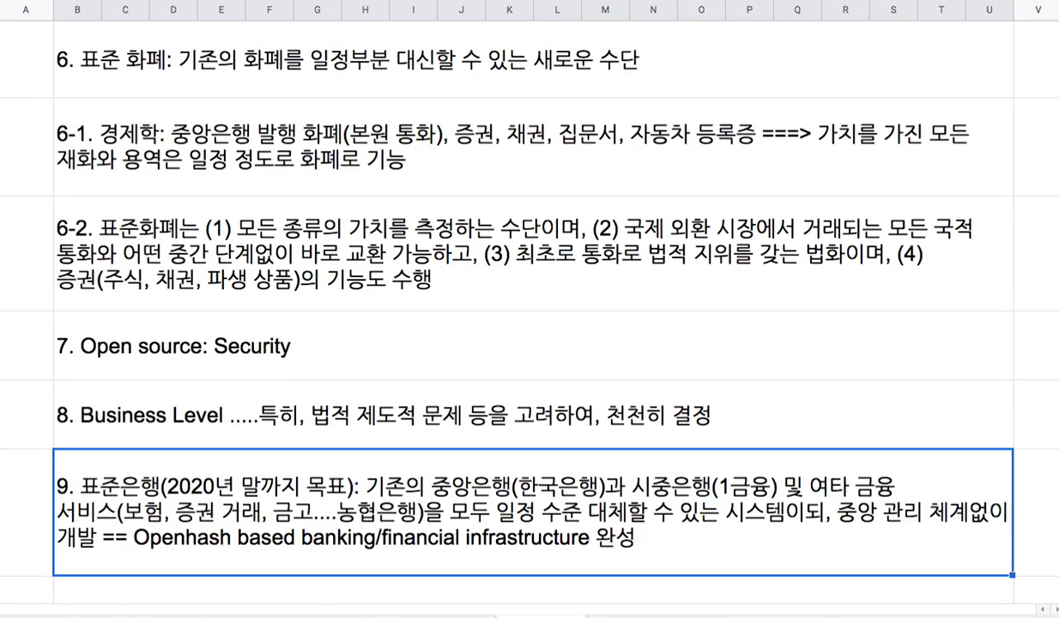
left_click(284, 86)
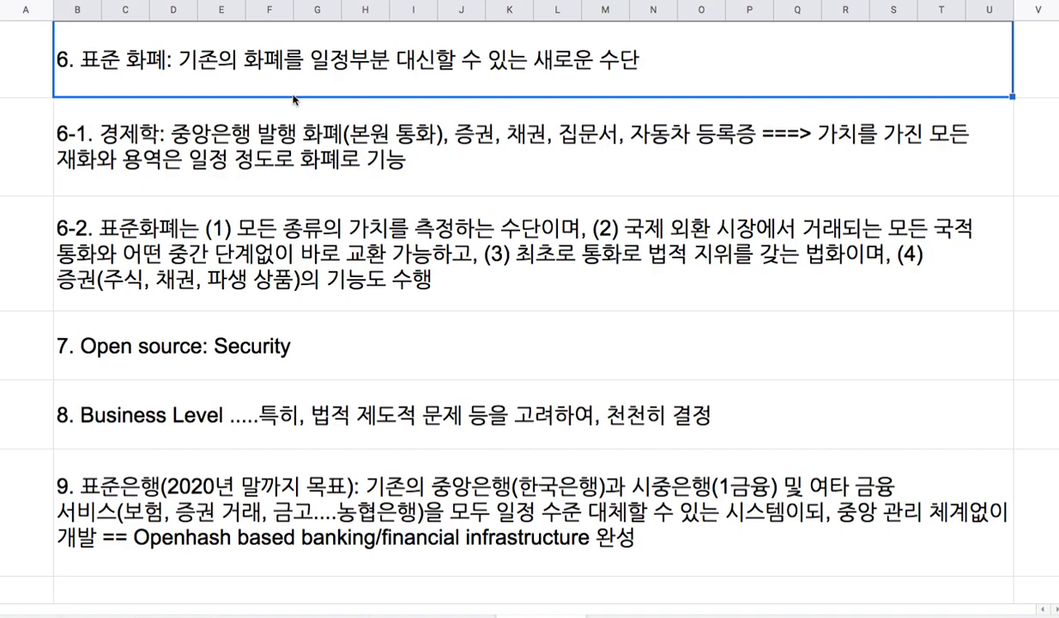
key("shift+Down")
key("shift+Down")
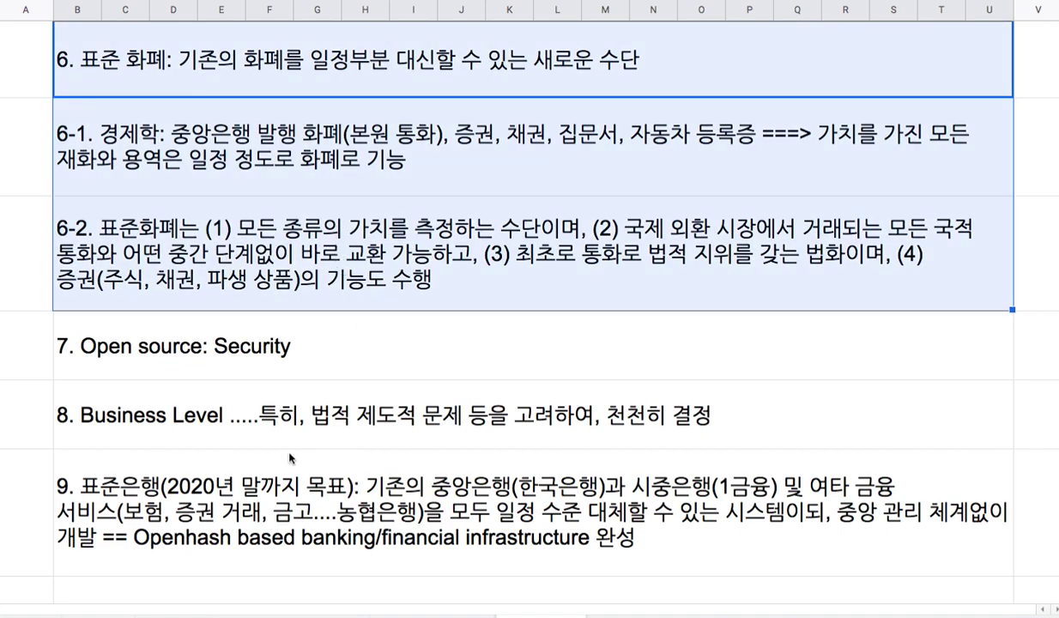
left_click(309, 491)
key("Down")
key("Down")
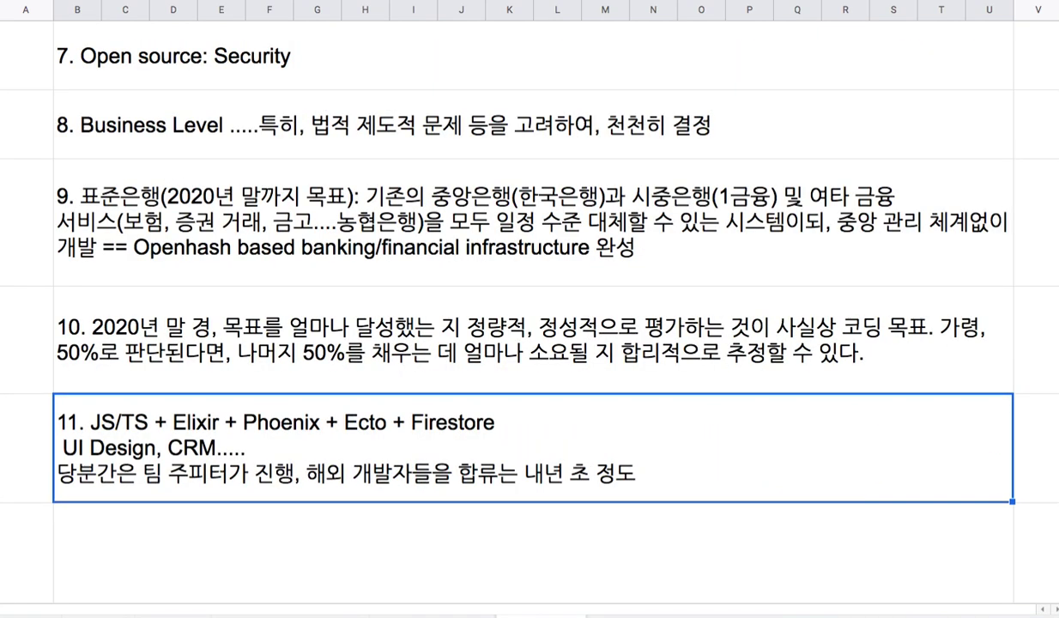
Examine item 9's term "표준은행" and the list of existing banks and financial services it covers
left_click(418, 244)
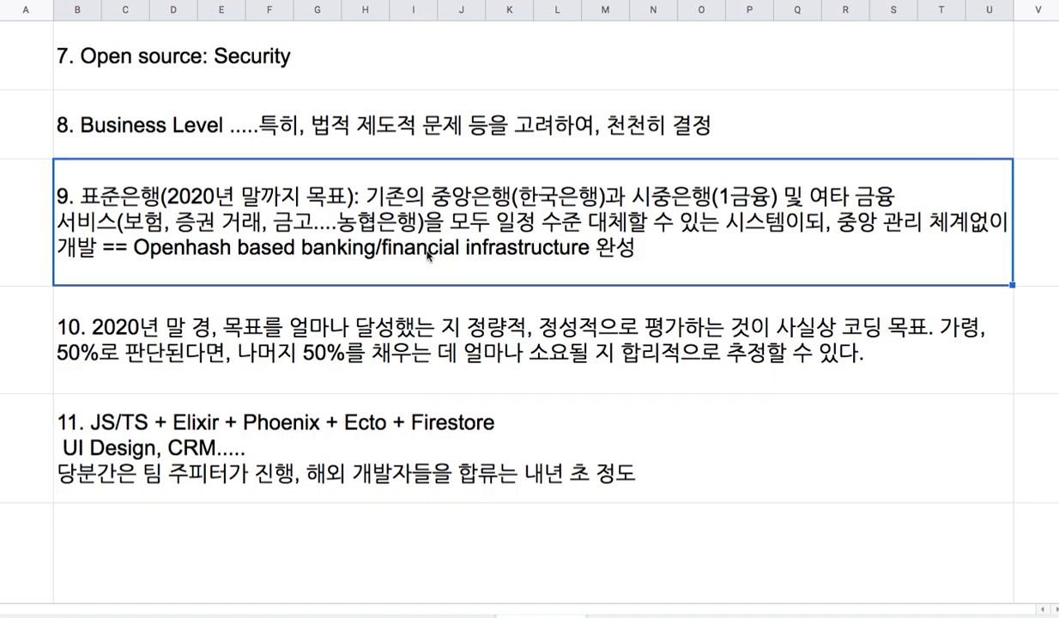
key("Return")
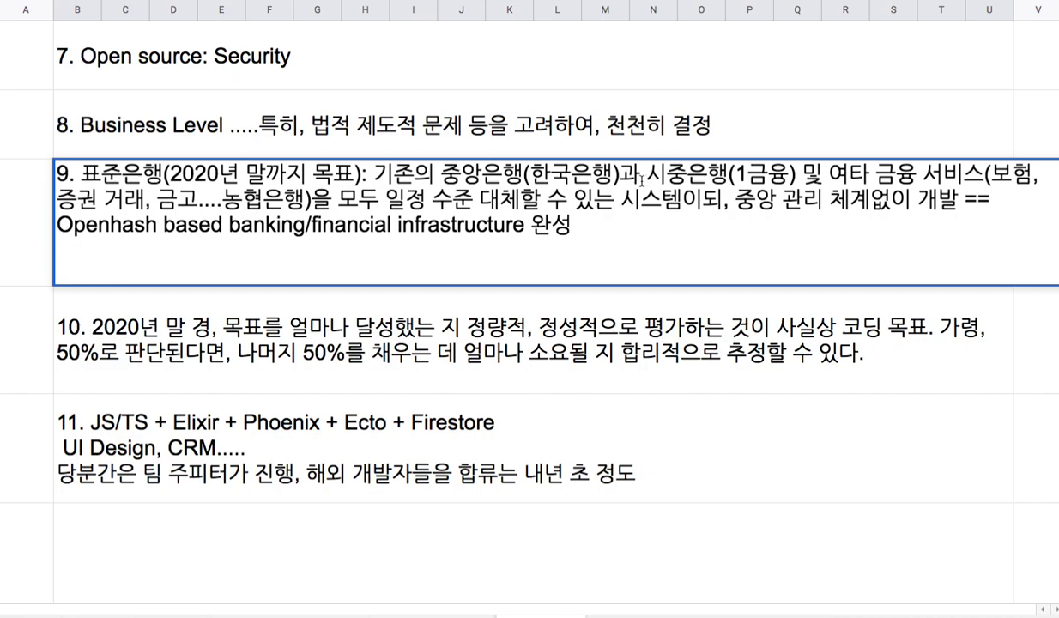
left_click_drag(372, 174, 358, 200)
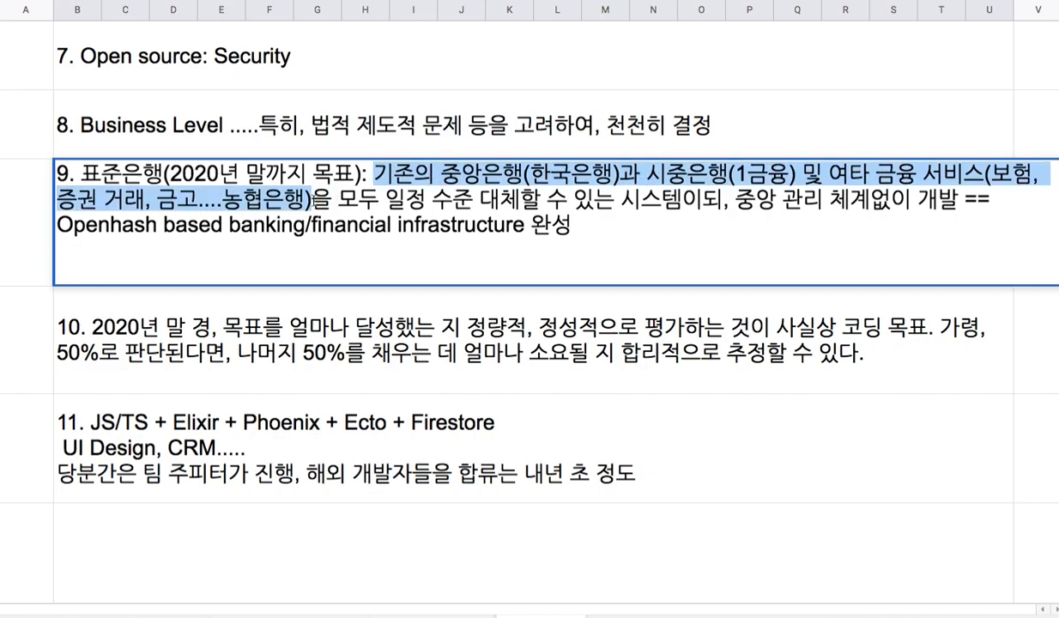
left_click(81, 174)
double_click(82, 174)
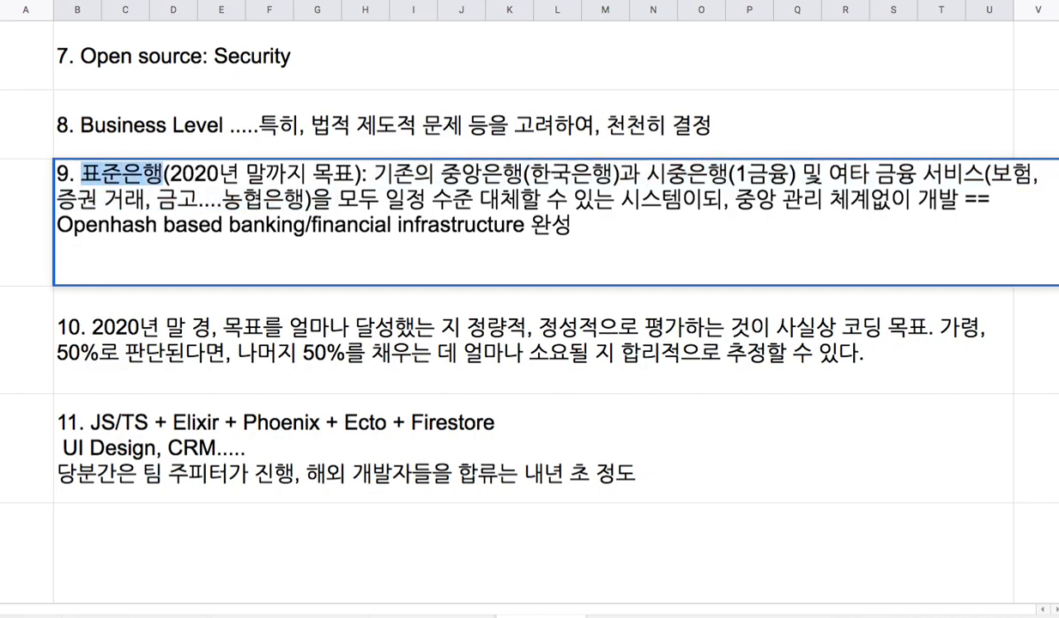
left_click_drag(122, 174, 162, 176)
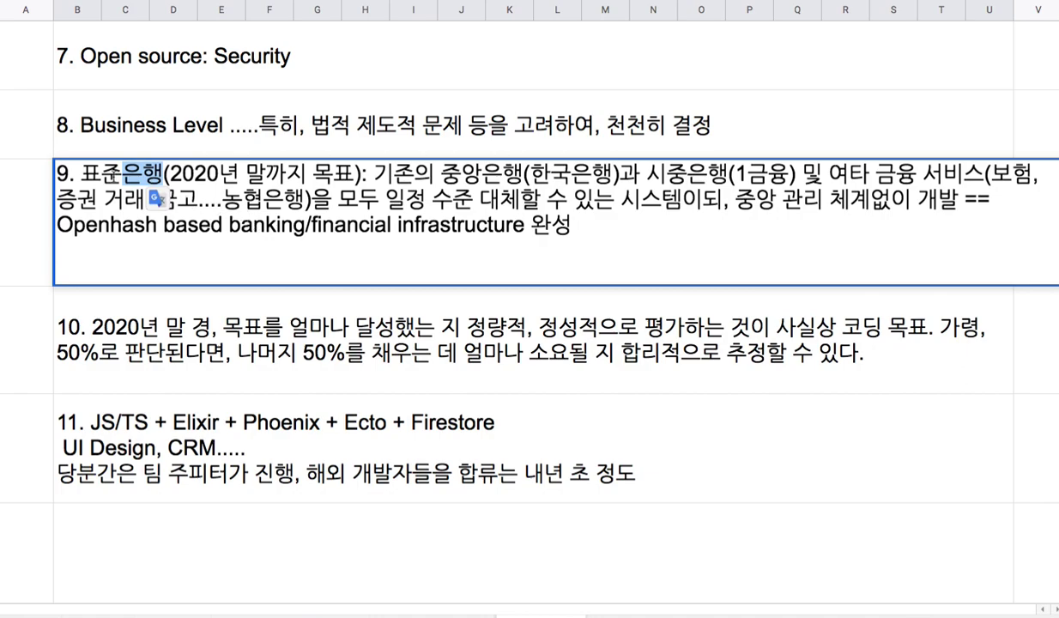
left_click(122, 174)
left_click_drag(81, 174, 122, 174)
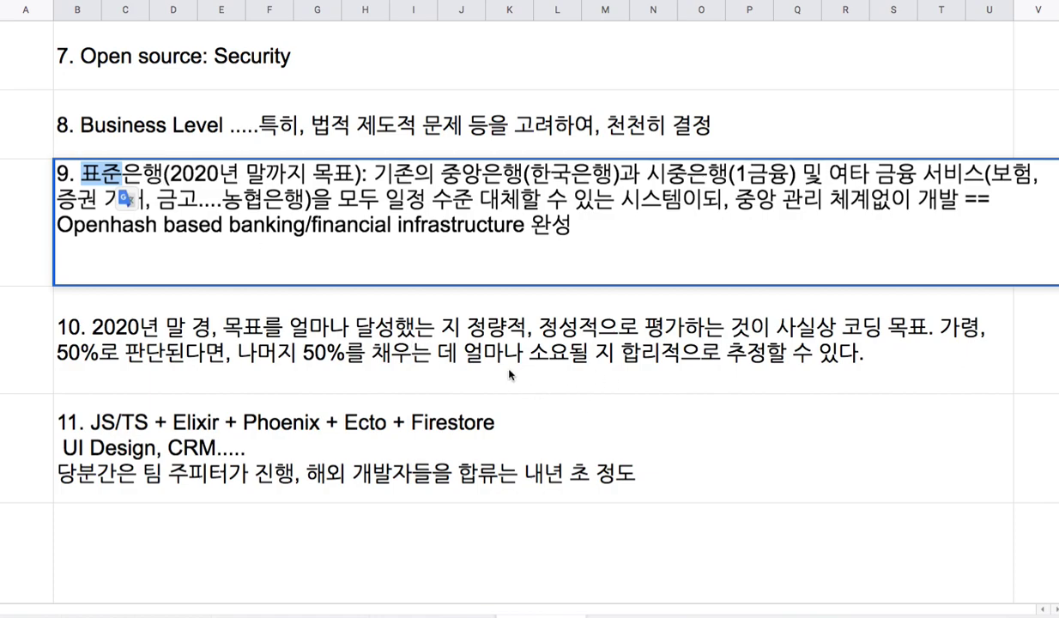
Examine the 50% example in item 10 and the team plan in item 11, along with item 9
double_click(352, 350)
left_click_drag(962, 300, 400, 331)
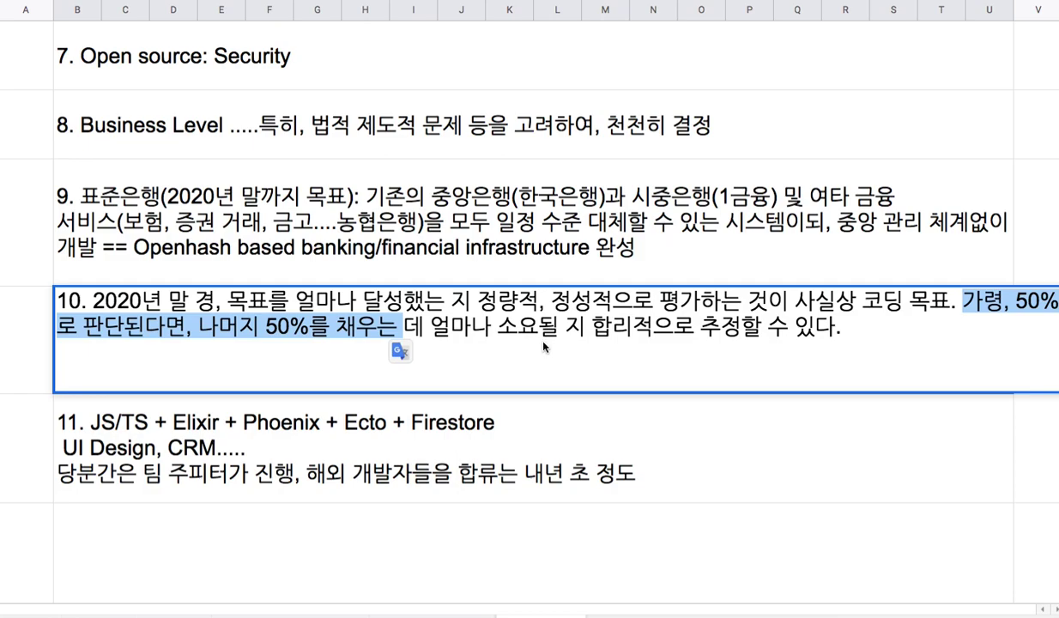
double_click(477, 467)
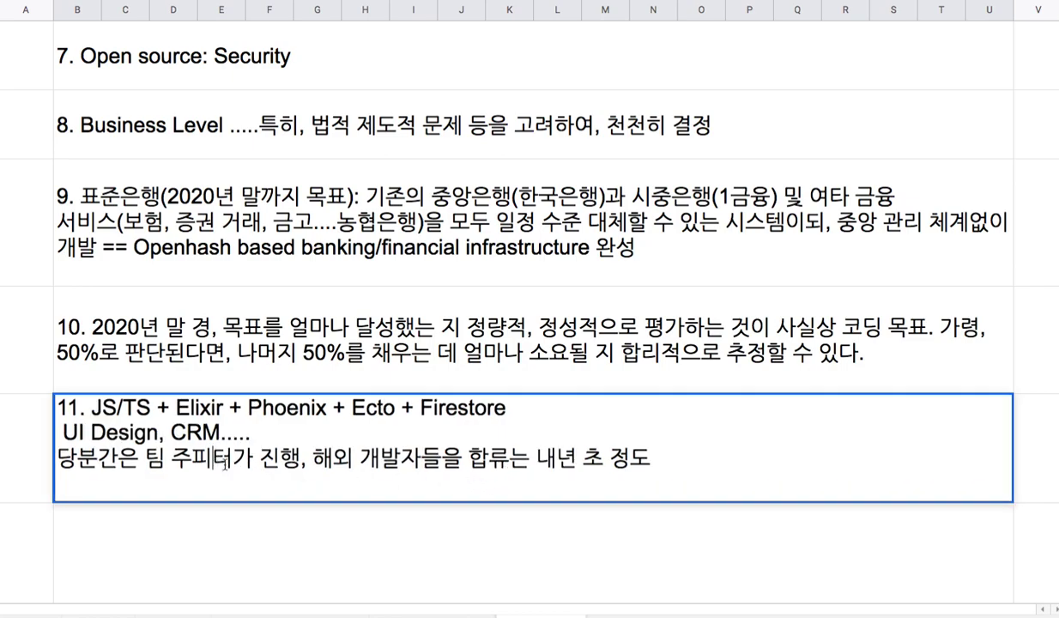
left_click_drag(217, 464, 625, 463)
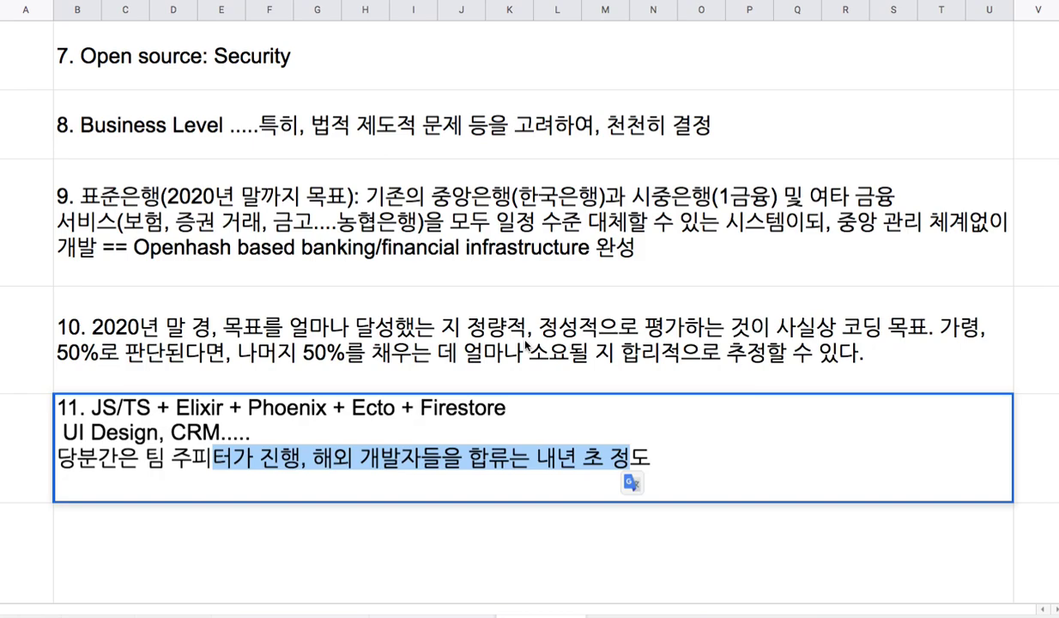
left_click(469, 274)
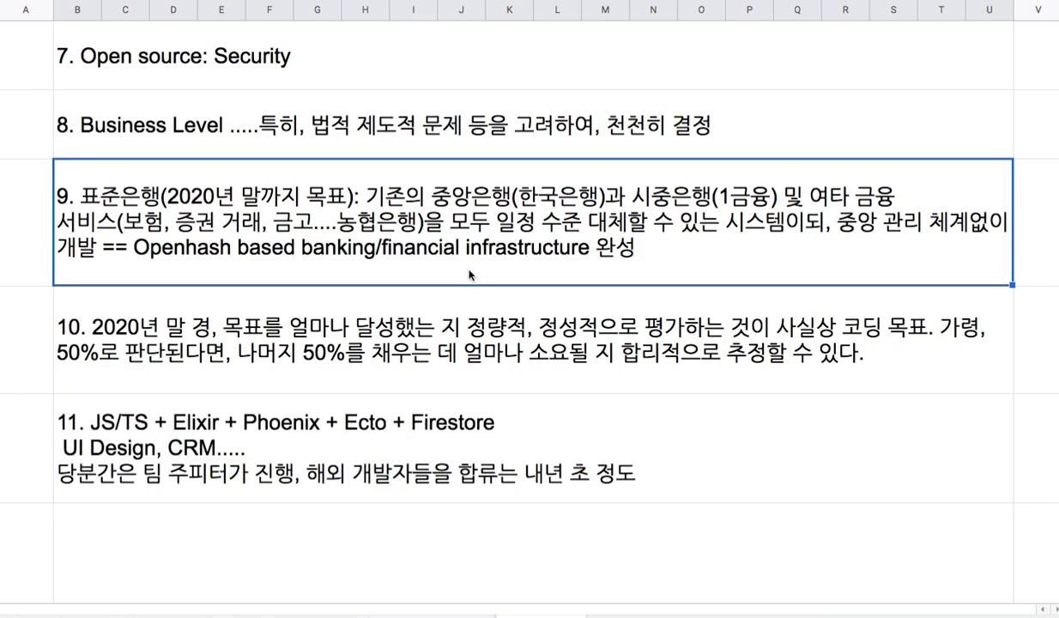
left_click(485, 350)
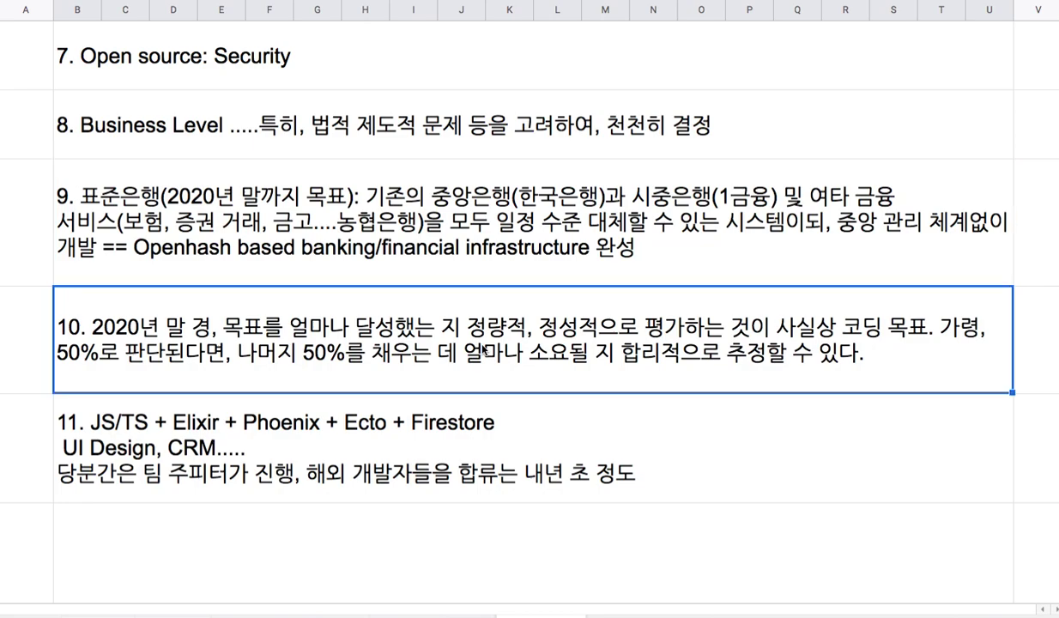
left_click_drag(467, 245, 469, 300)
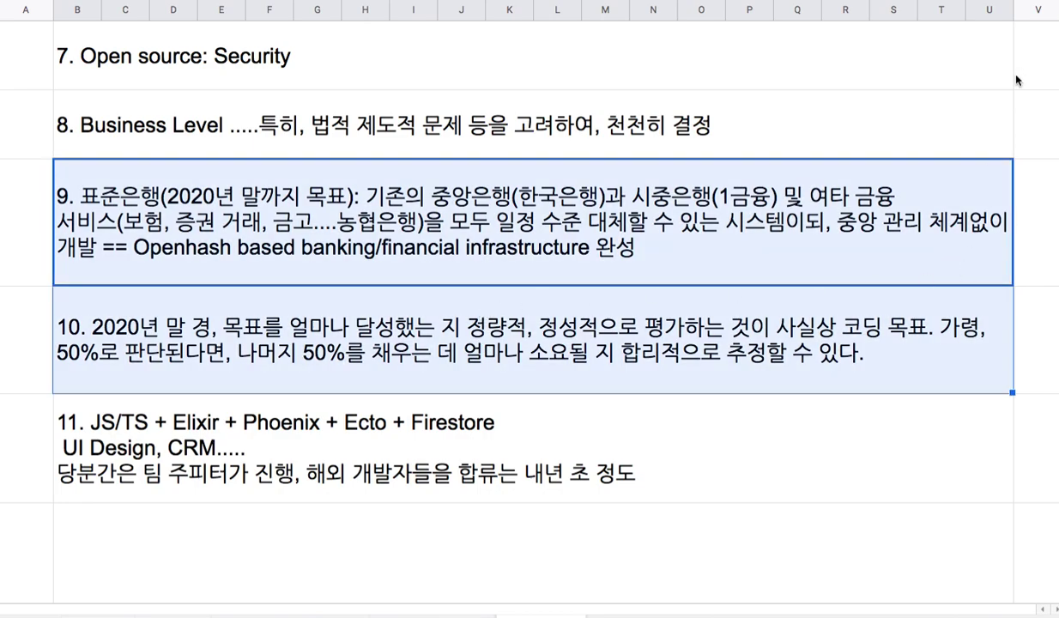
Switch to the "표준화폐 + 표준은행 코딩 프로젝트 실습 with Elixir & Phoenix" course sheet and go through courses 3A to 5B
scroll(780, 265, "up", 10)
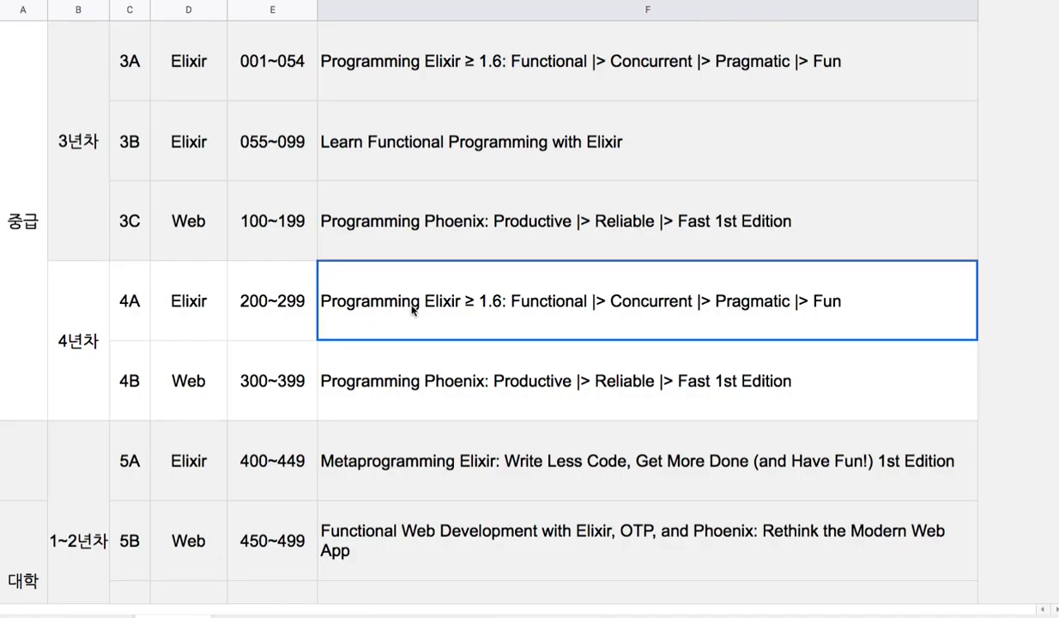
scroll(1013, 95, "up", 1)
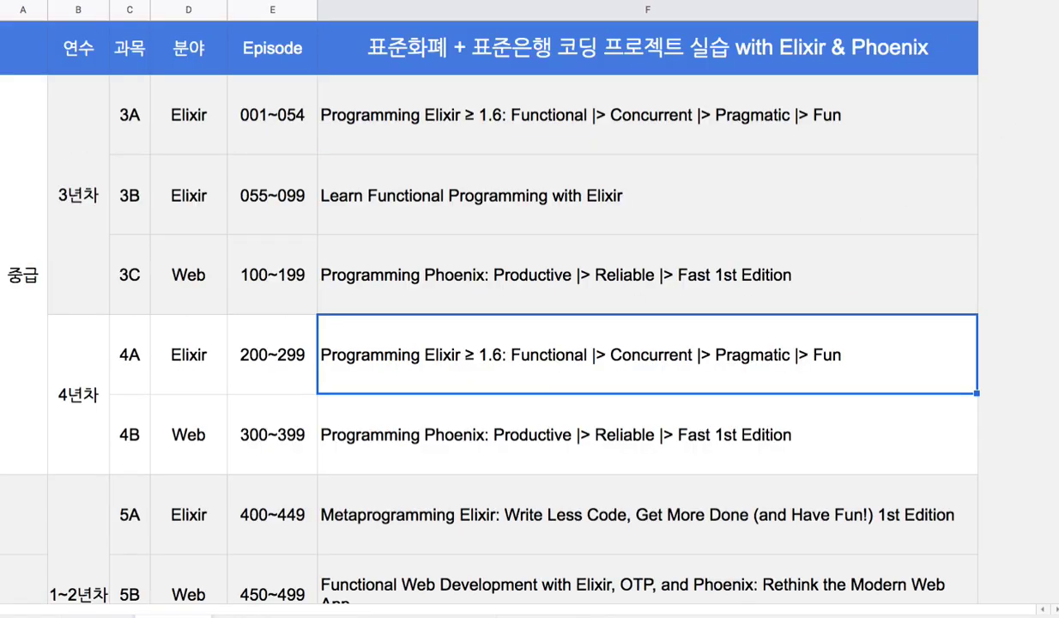
scroll(489, 309, "down", 1)
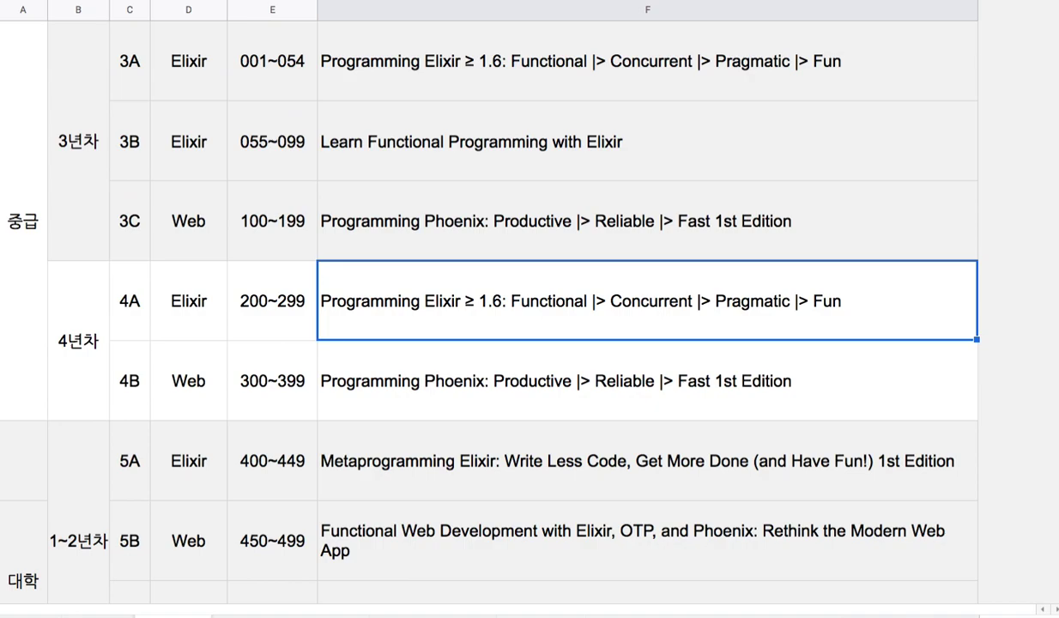
left_click(678, 96)
left_click(611, 158)
left_click(630, 236)
left_click(596, 283)
left_click(612, 367)
left_click(665, 445)
left_click(675, 513)
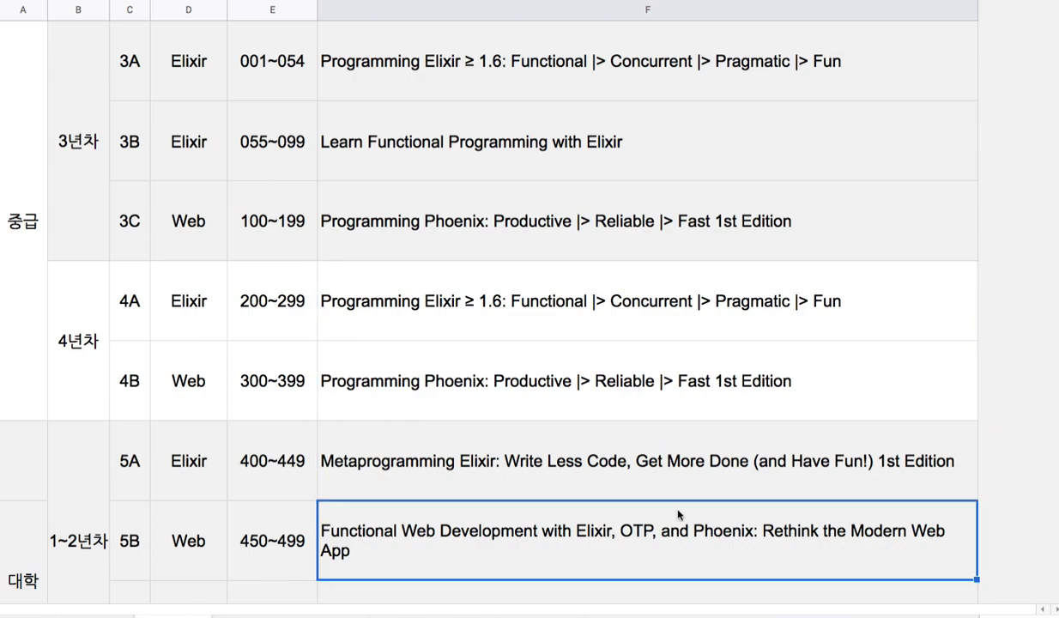